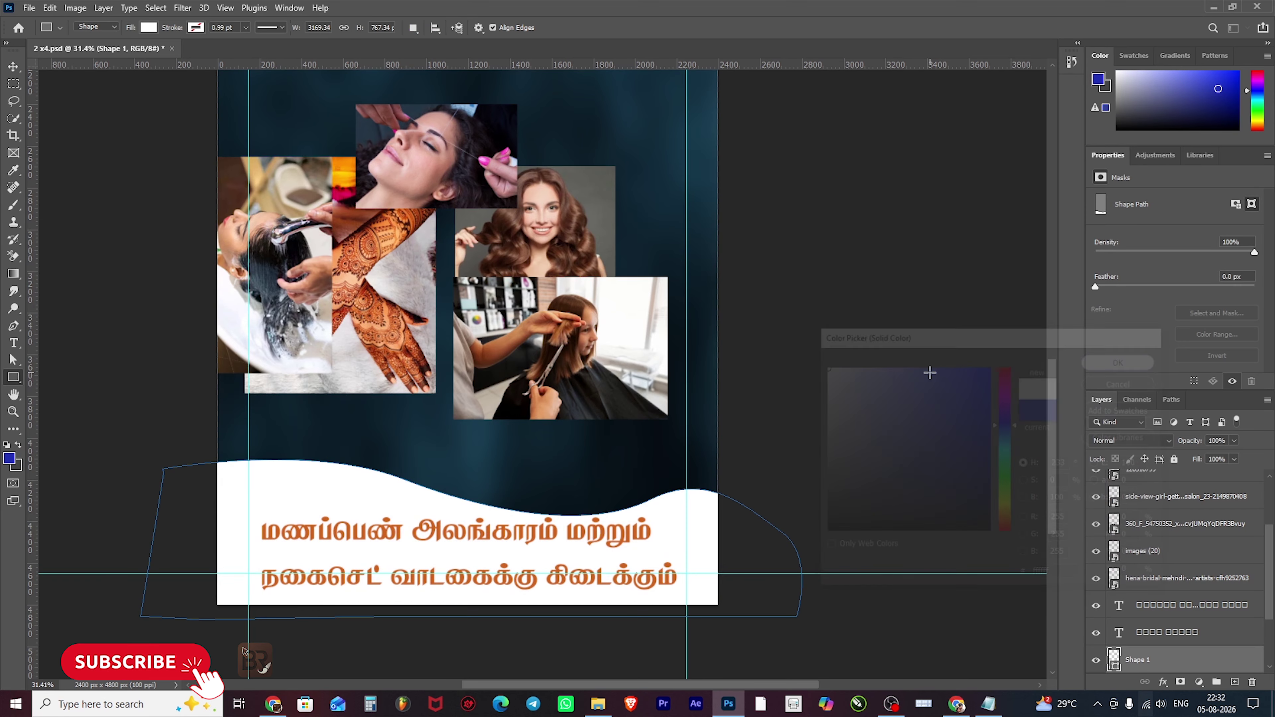
{"action": "left_click", "coordinate": [730, 439]}
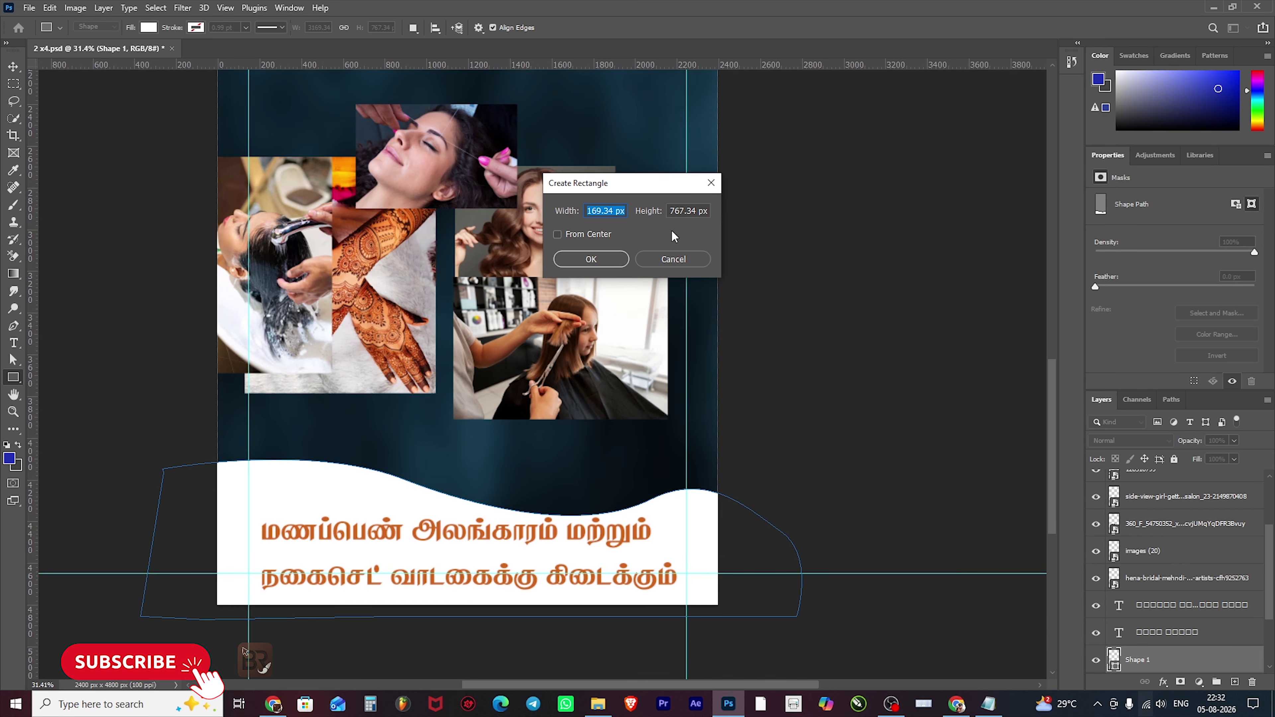
{"action": "left_click", "coordinate": [689, 259]}
{"action": "scroll", "coordinate": [431, 380], "scroll_direction": "down", "scroll_amount": 2}
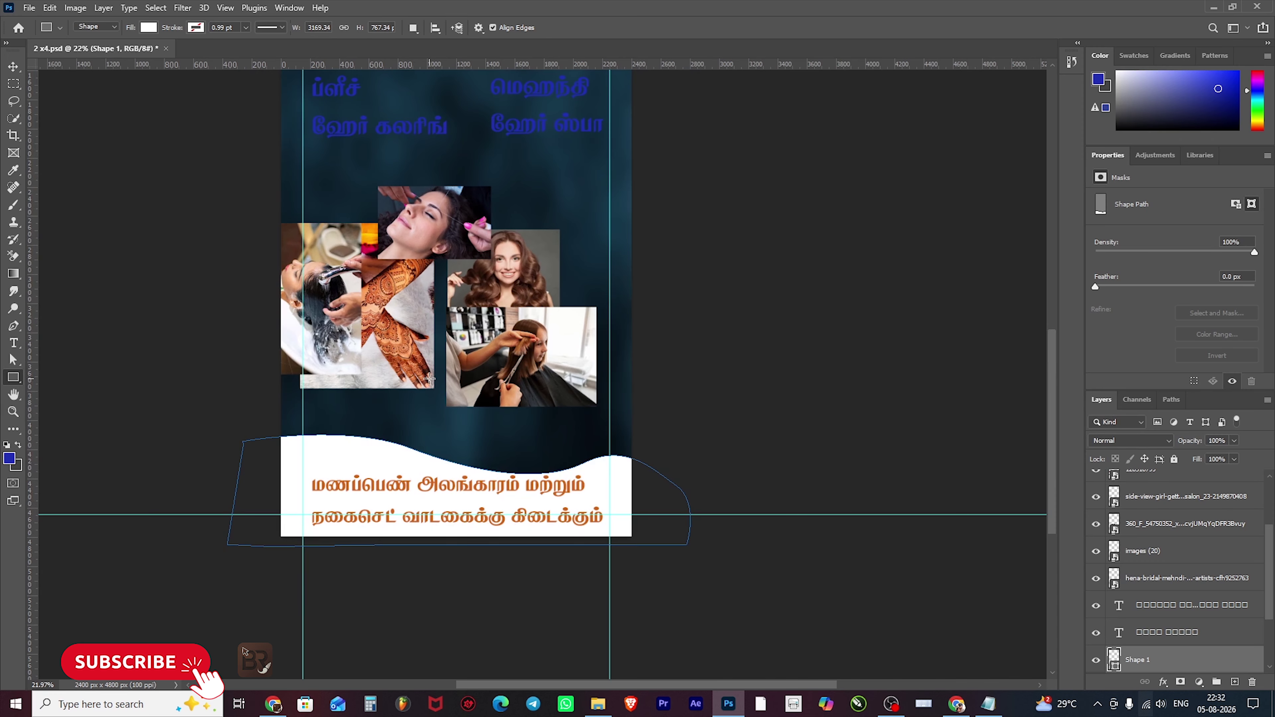
- Select the large first title line with the Move tool and nudge it slightly upward
{"action": "key", "text": "v"}
{"action": "left_click", "coordinate": [536, 338]}
{"action": "scroll", "coordinate": [541, 329], "scroll_direction": "down", "scroll_amount": 4}
{"action": "left_click", "coordinate": [770, 311]}
{"action": "scroll", "coordinate": [754, 323], "scroll_direction": "up", "scroll_amount": 4}
{"action": "left_click_drag", "start_coordinate": [575, 188], "coordinate": [562, 255]}
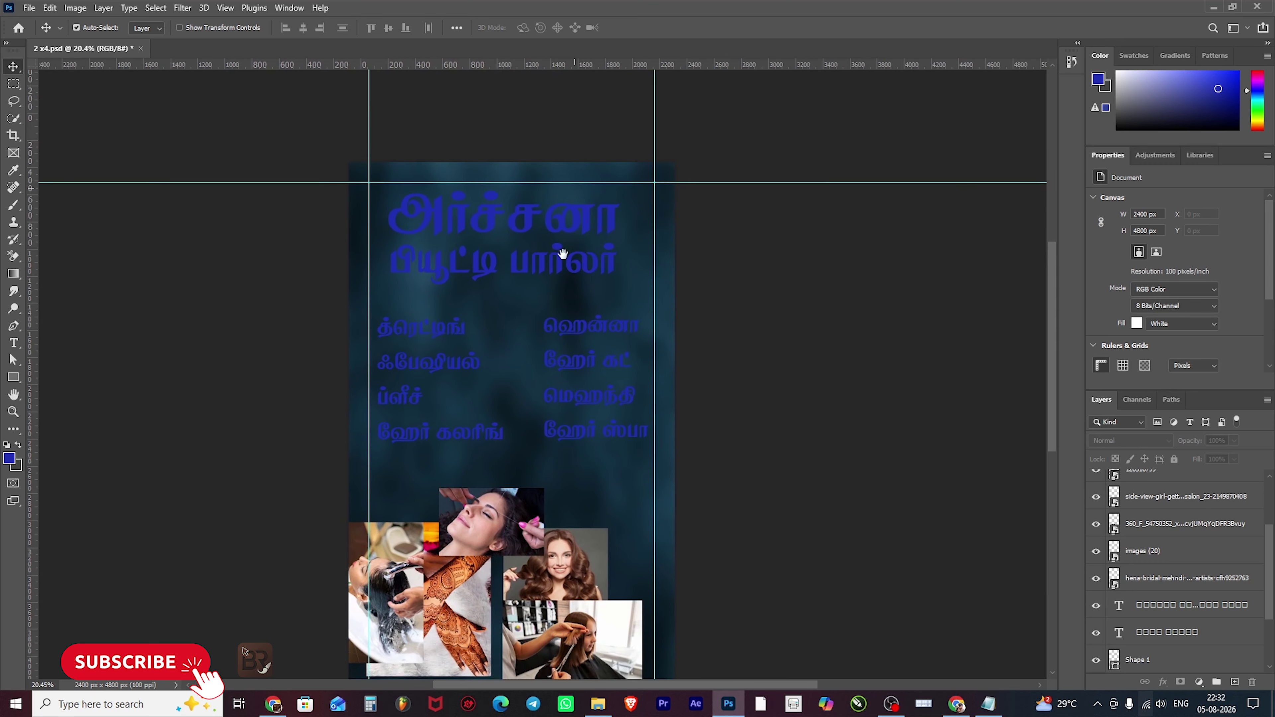
{"action": "scroll", "coordinate": [480, 224], "scroll_direction": "up", "scroll_amount": 2}
{"action": "left_click_drag", "start_coordinate": [485, 235], "coordinate": [486, 228]}
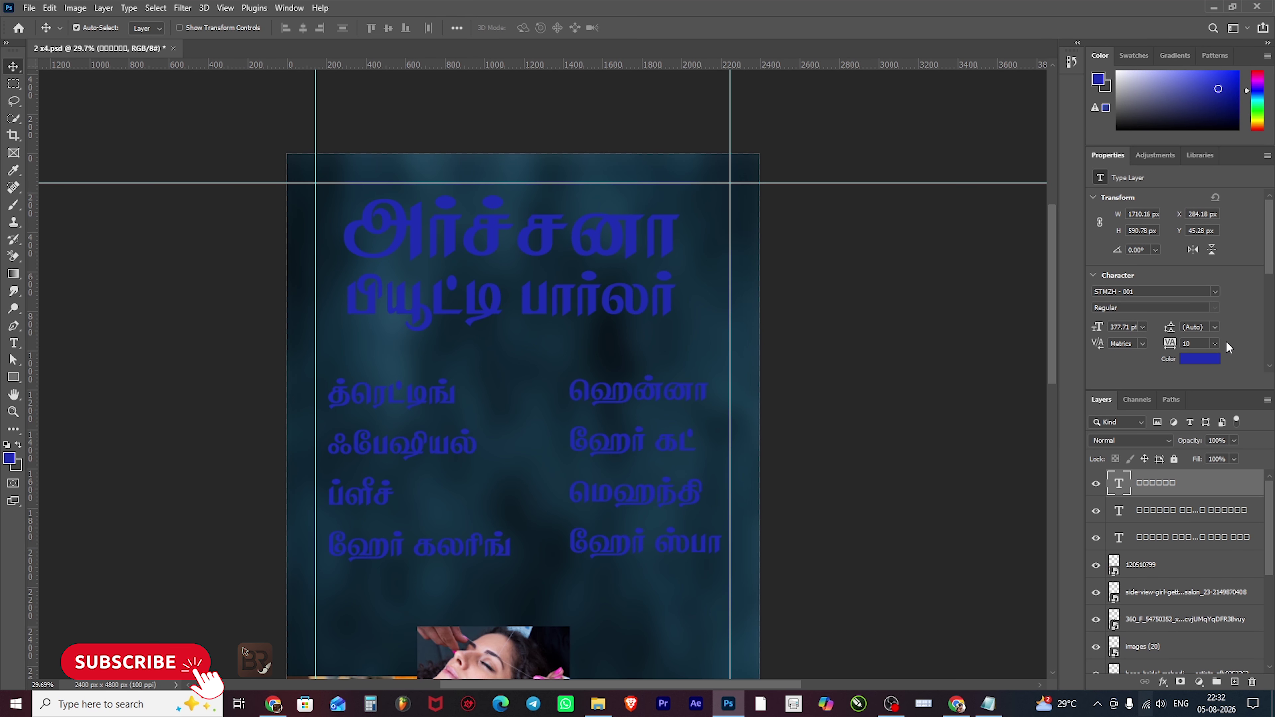
- Set the first title line's text color to cyan with C 100 and M 0
{"action": "left_click", "coordinate": [1202, 357]}
{"action": "double_click", "coordinate": [1145, 520]}
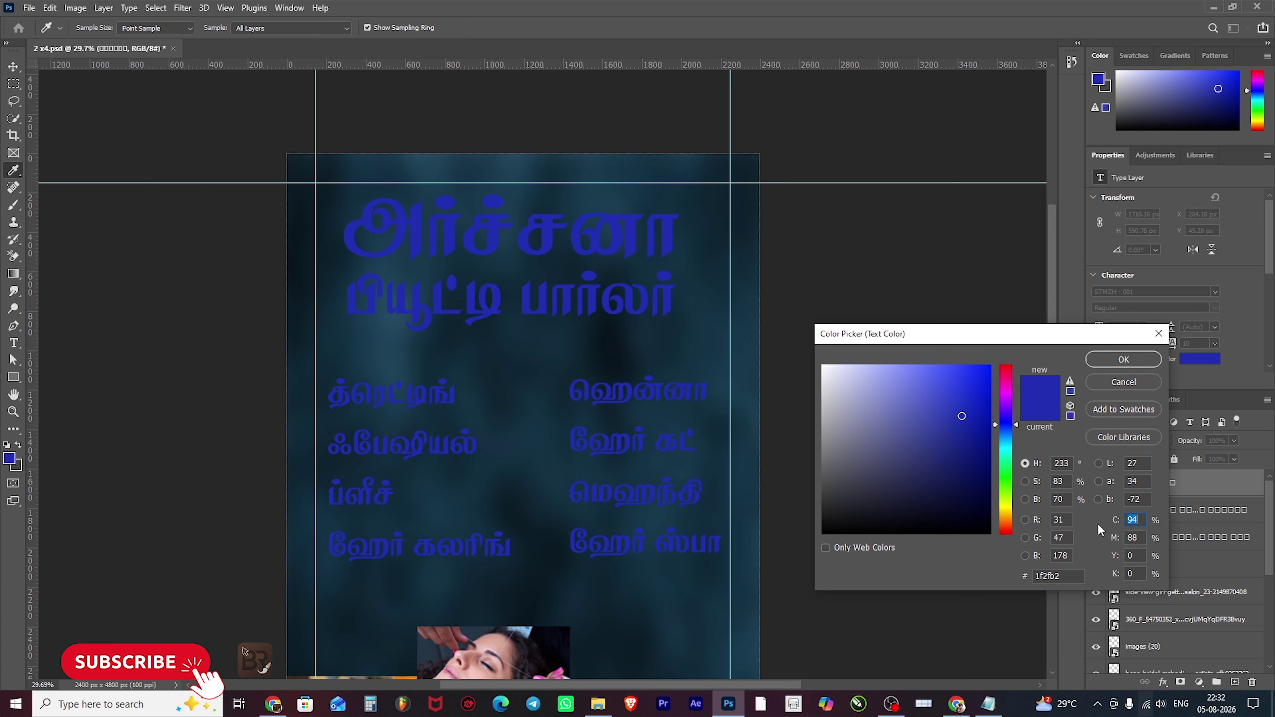
{"action": "type", "text": "100"}
{"action": "key", "text": "Tab"}
{"action": "type", "text": "00"}
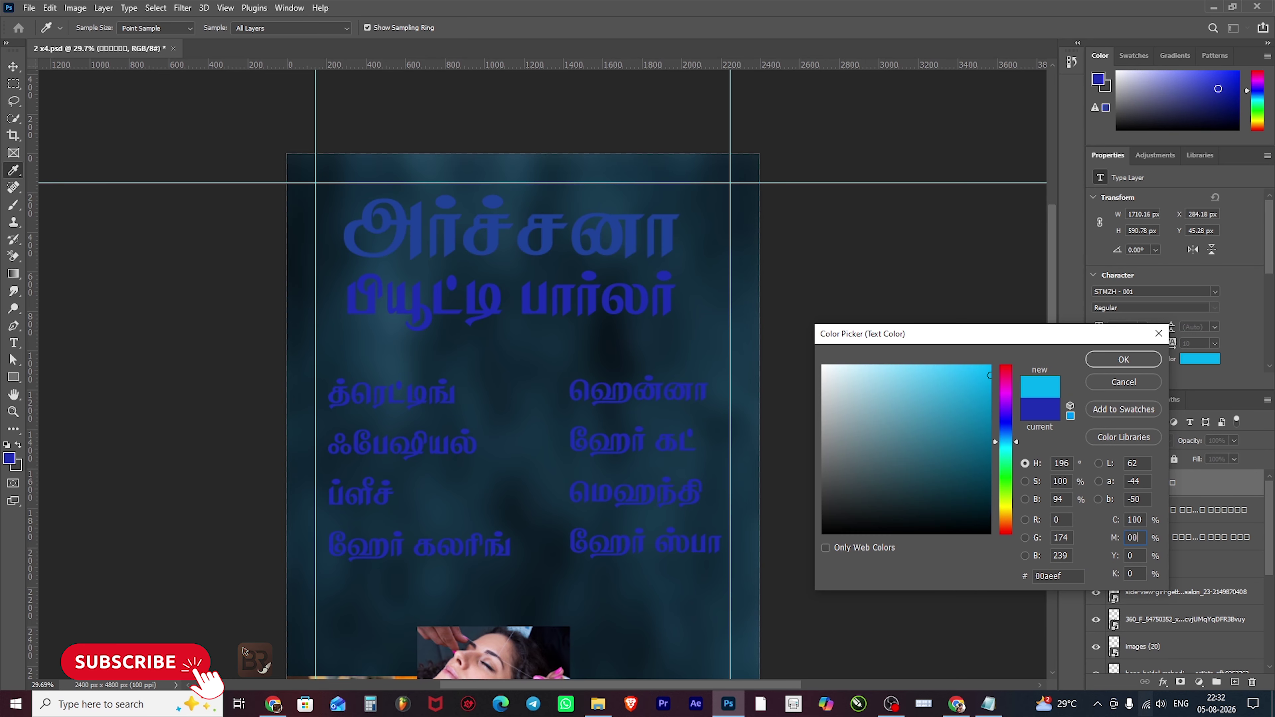
{"action": "key", "text": "Return"}
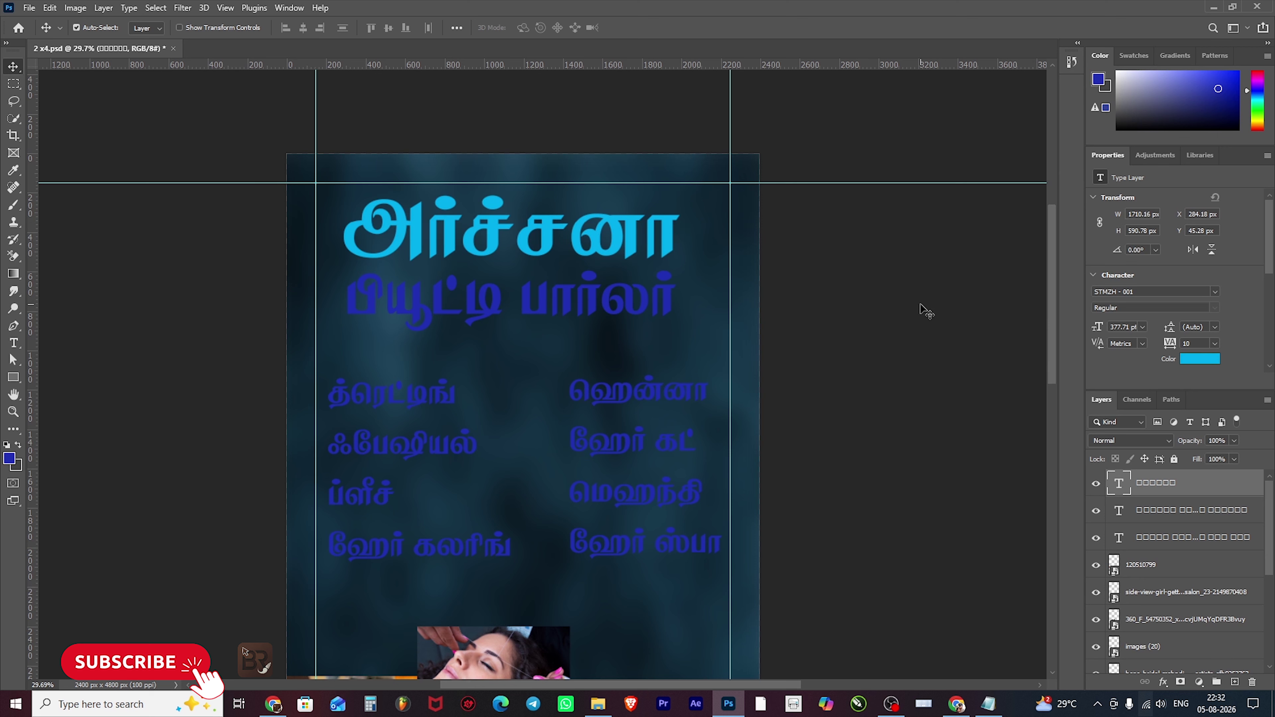
- Recolor the first title line magenta with C 0, M 100, Y 0 and K 0
{"action": "left_click", "coordinate": [1186, 358]}
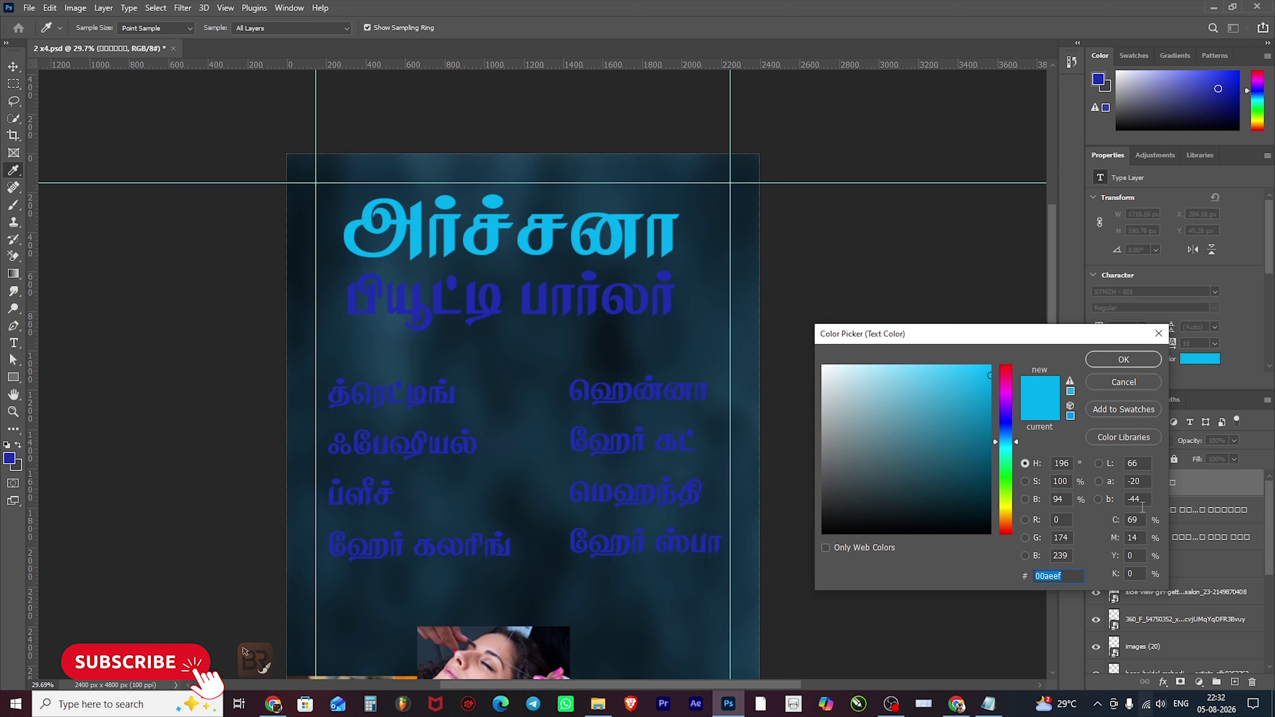
{"action": "double_click", "coordinate": [1140, 520]}
{"action": "type", "text": "01"}
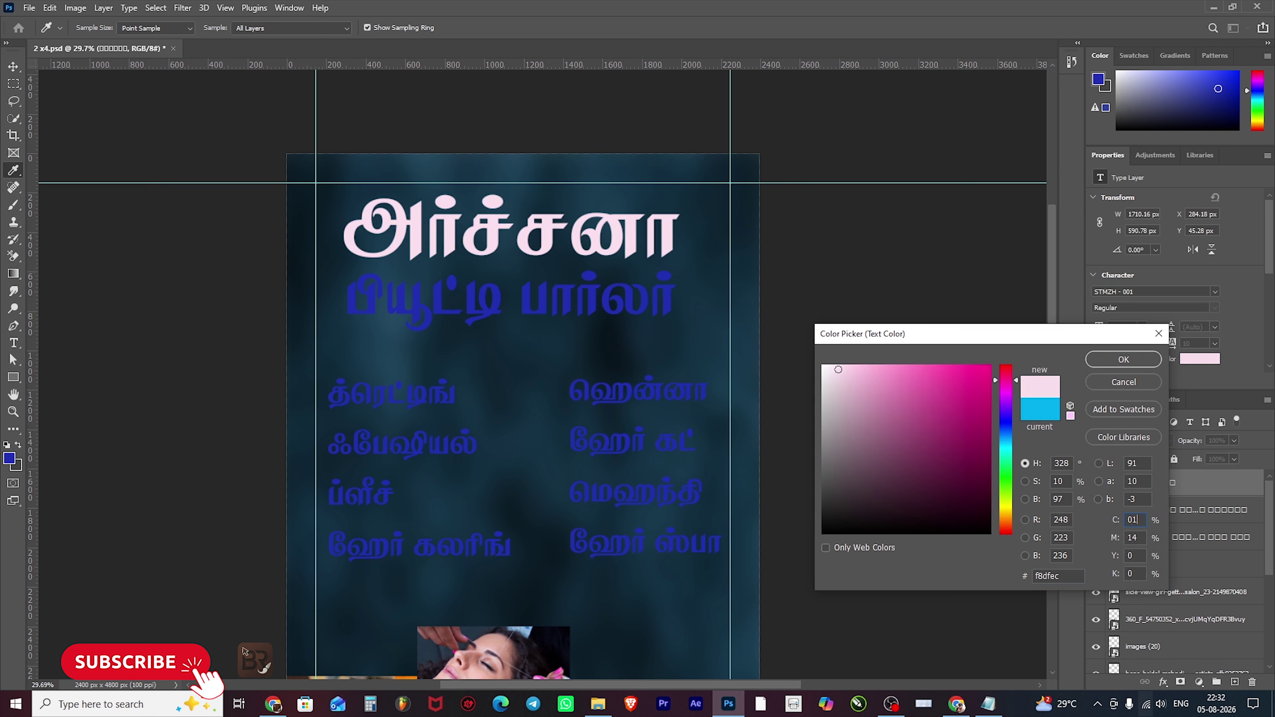
{"action": "key", "text": "BackSpace"}
{"action": "key", "text": "BackSpace"}
{"action": "key", "text": "Tab"}
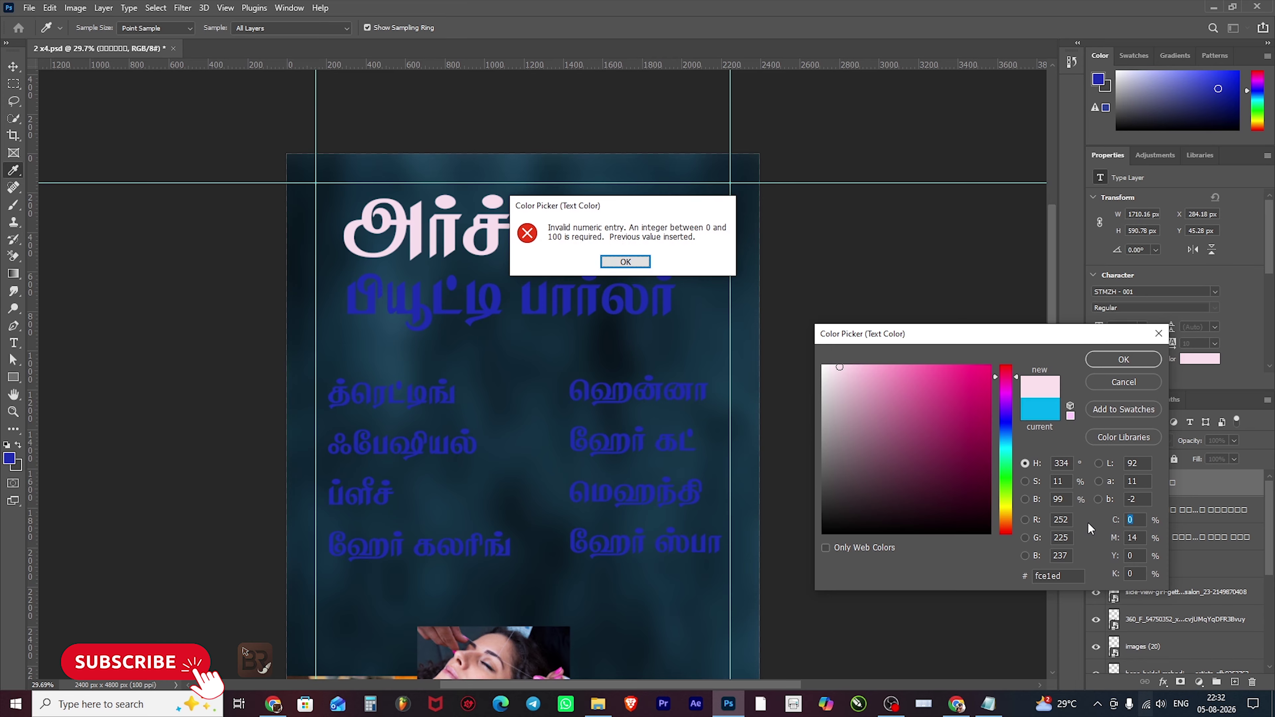
{"action": "key", "text": "Return"}
{"action": "key", "text": "shift+Tab"}
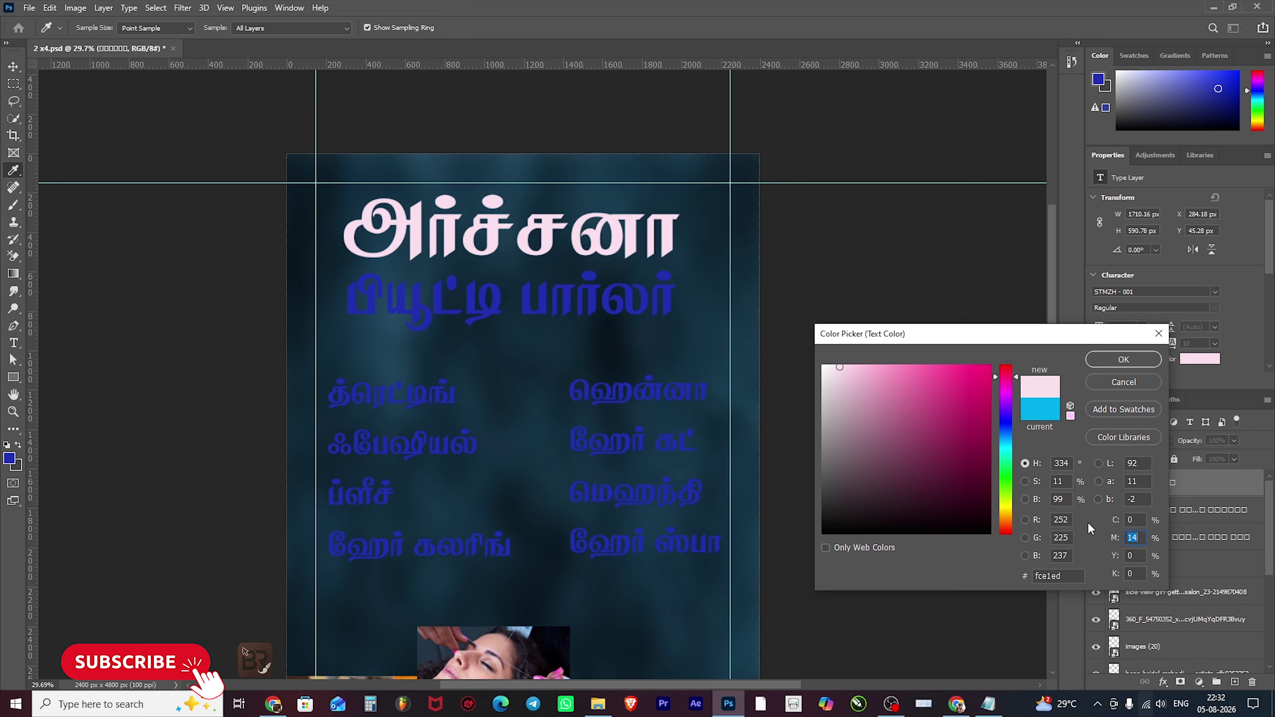
{"action": "type", "text": "100"}
{"action": "key", "text": "Return"}
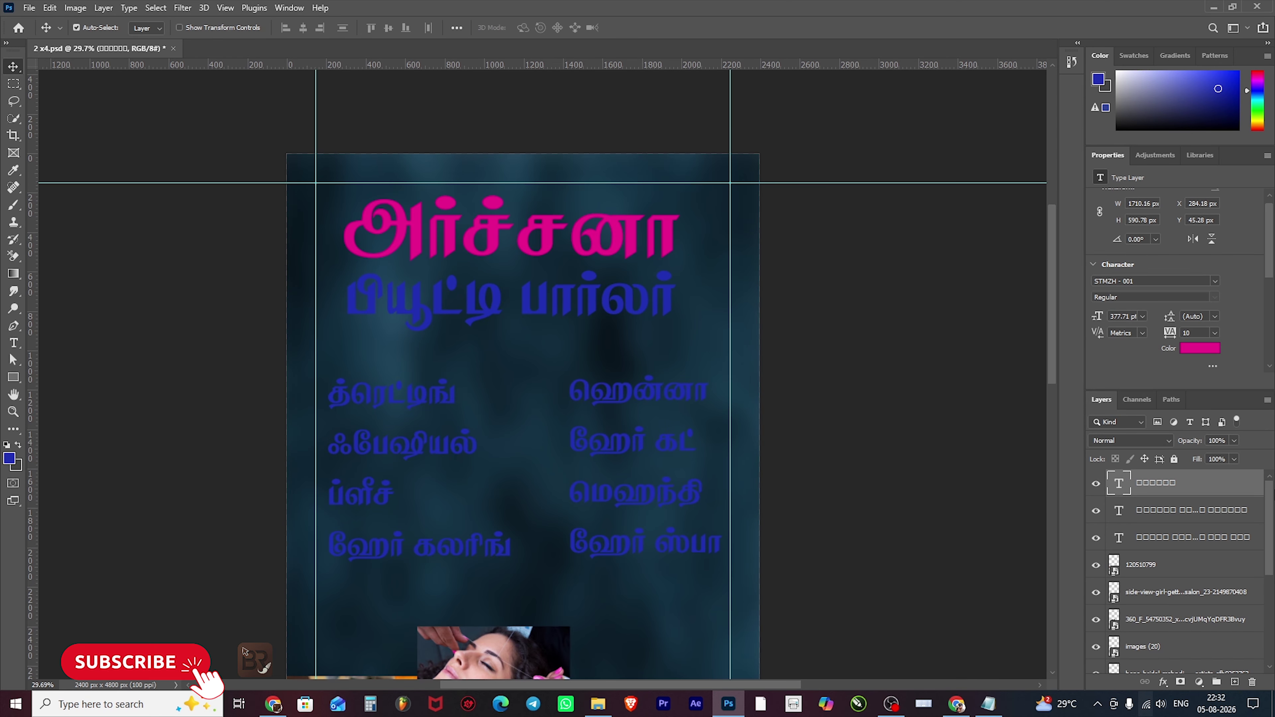
- Add a white outside Stroke of 21 px to the first title line's layer
{"action": "double_click", "coordinate": [1240, 481]}
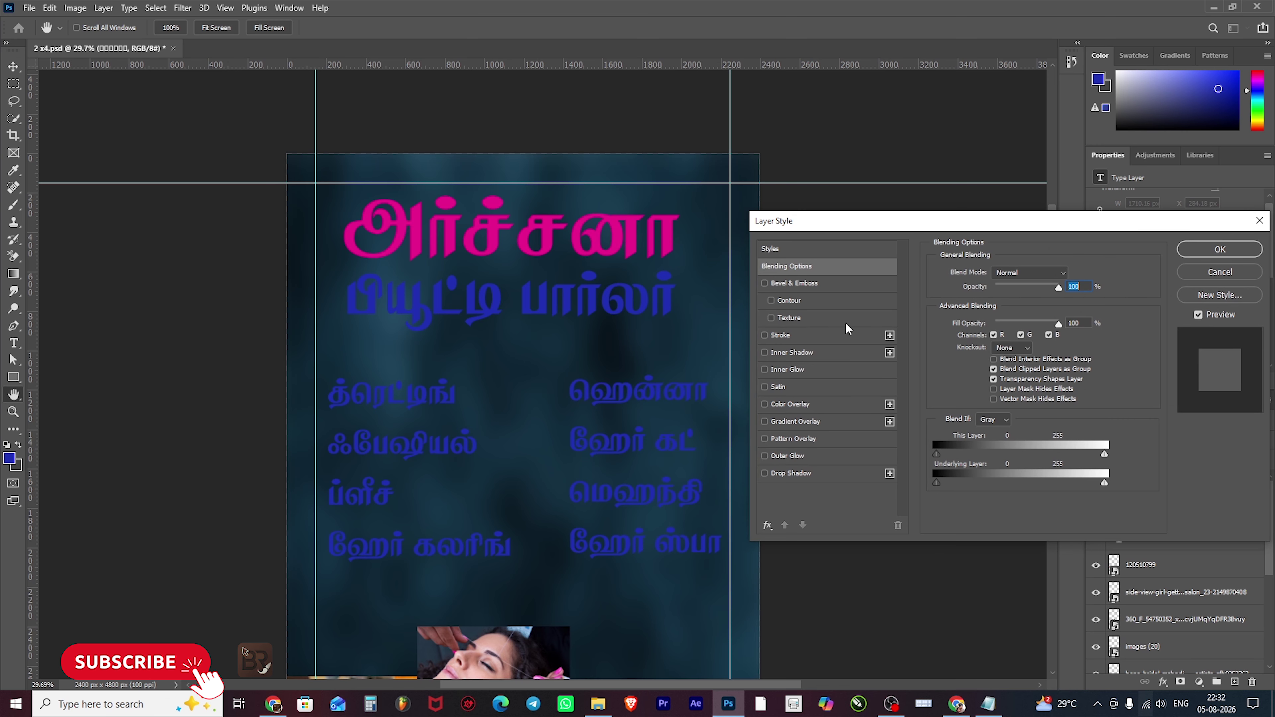
{"action": "left_click", "coordinate": [834, 336]}
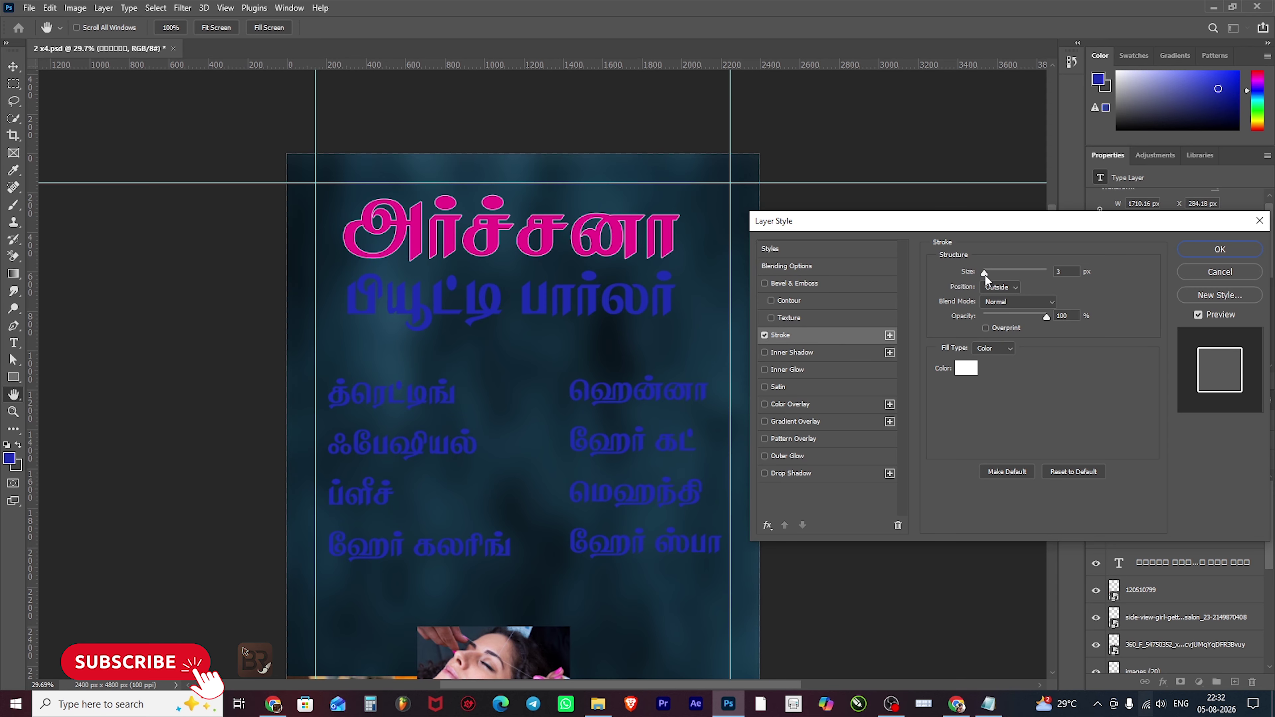
{"action": "left_click_drag", "start_coordinate": [985, 274], "coordinate": [992, 275]}
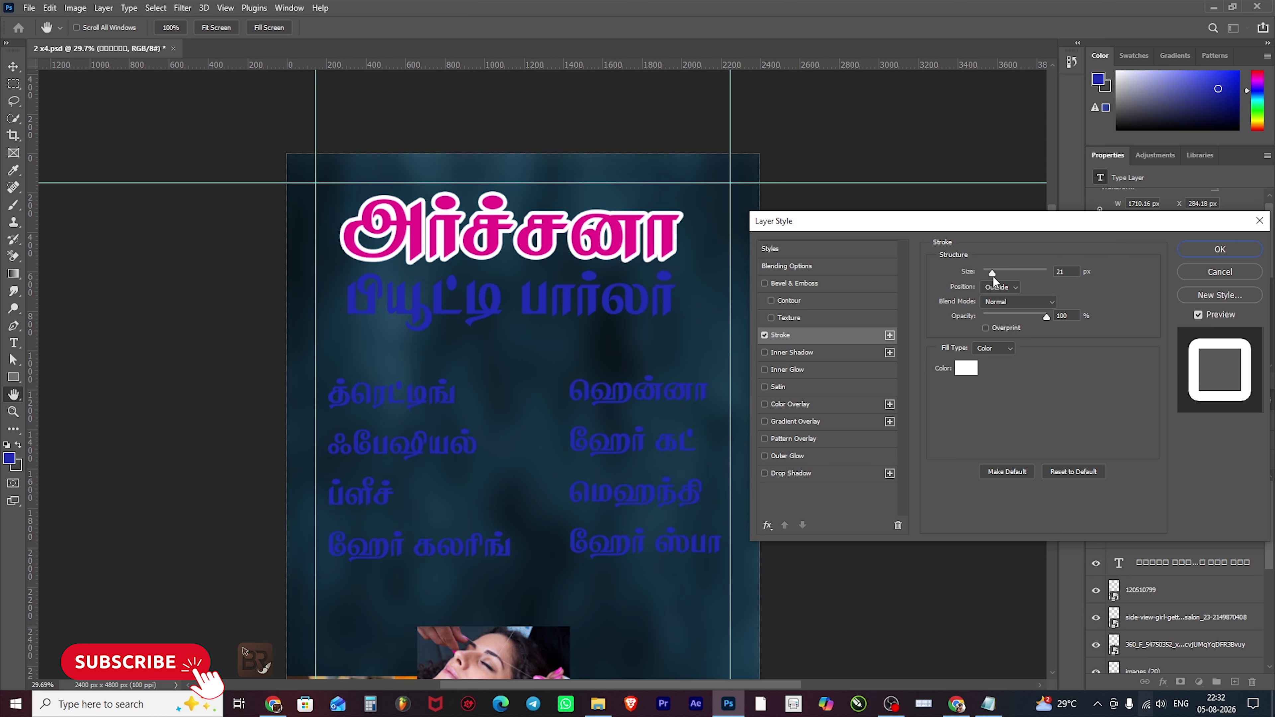
{"action": "left_click", "coordinate": [1220, 249]}
{"action": "key", "text": "v"}
{"action": "scroll", "coordinate": [575, 218], "scroll_direction": "up", "scroll_amount": 2}
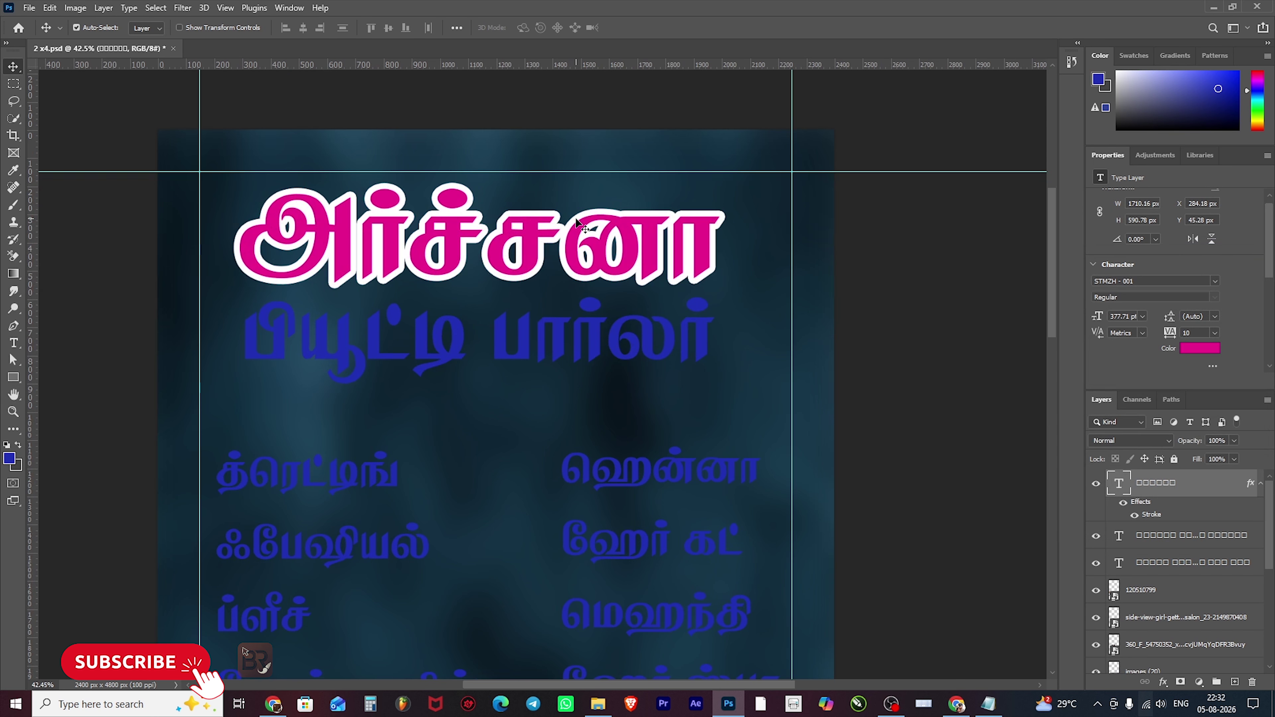
- Try out the STMZH fonts on the first title line and apply STMZH - 031
{"action": "double_click", "coordinate": [576, 218]}
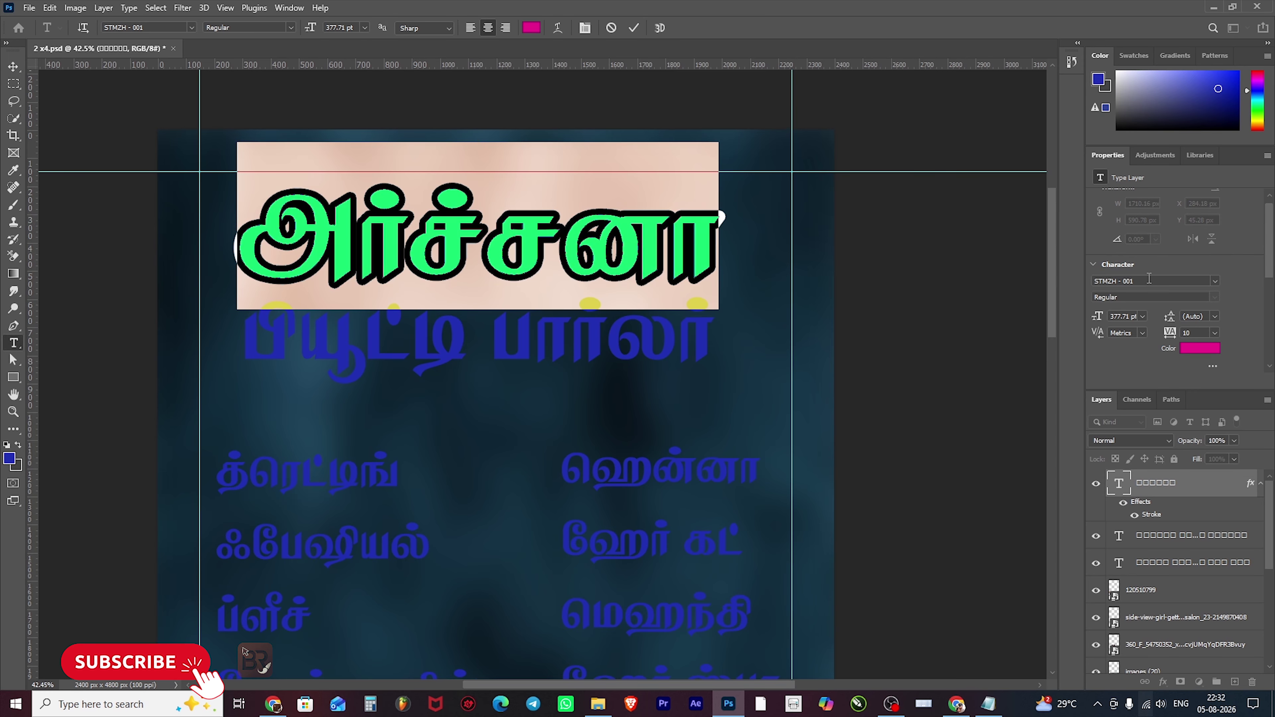
{"action": "left_click", "coordinate": [1149, 278]}
{"action": "type", "text": "STM"}
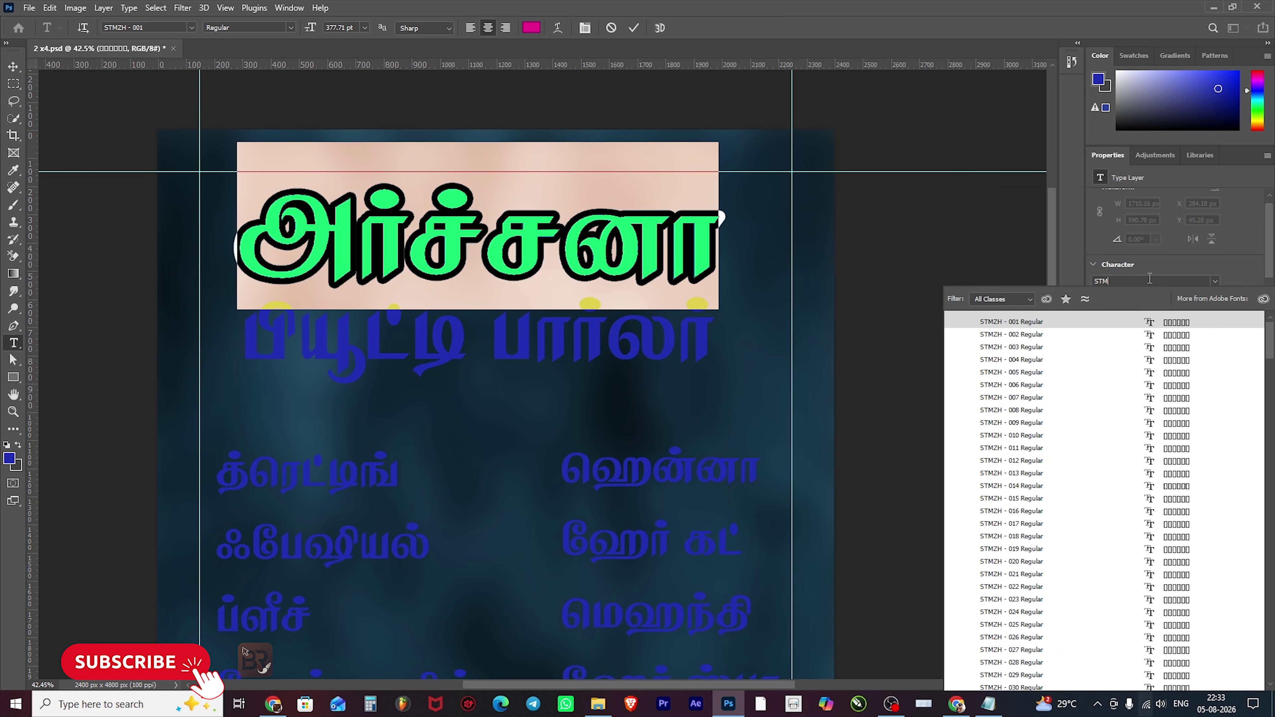
{"action": "key", "text": "Down"}
{"action": "key", "text": "Down"}
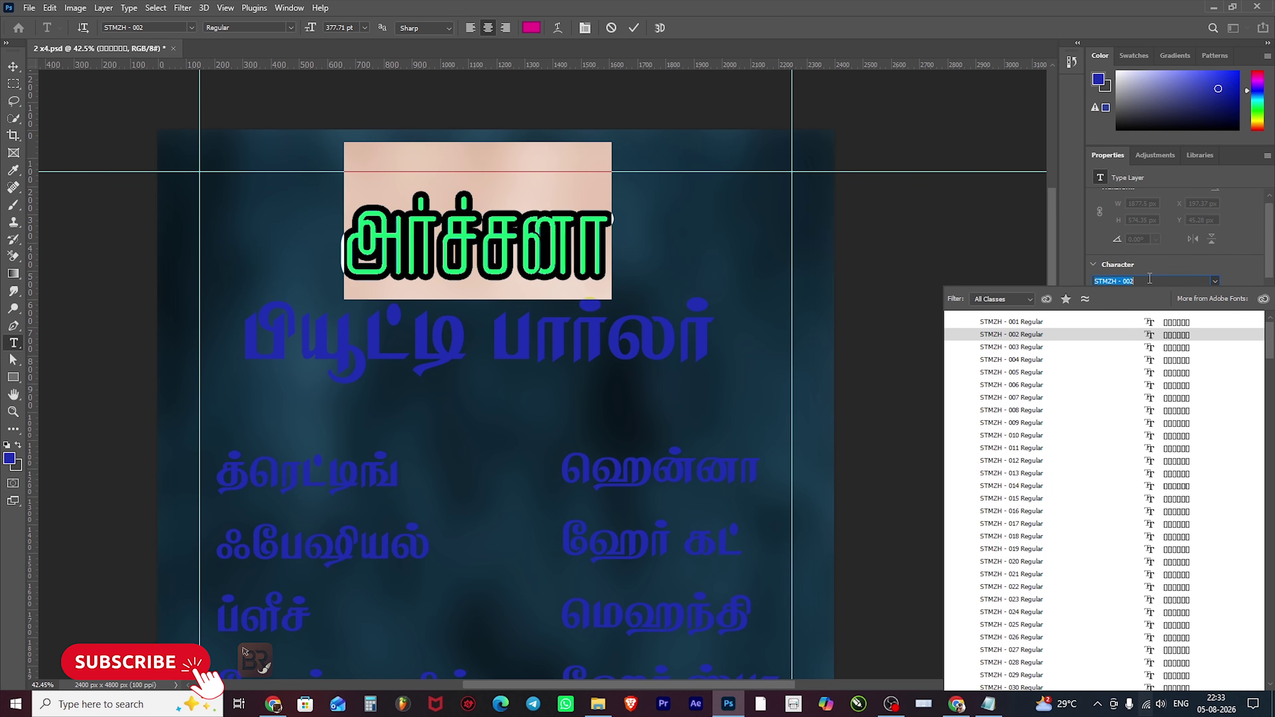
{"action": "key", "text": "Down"}
{"action": "key", "text": "Down"}
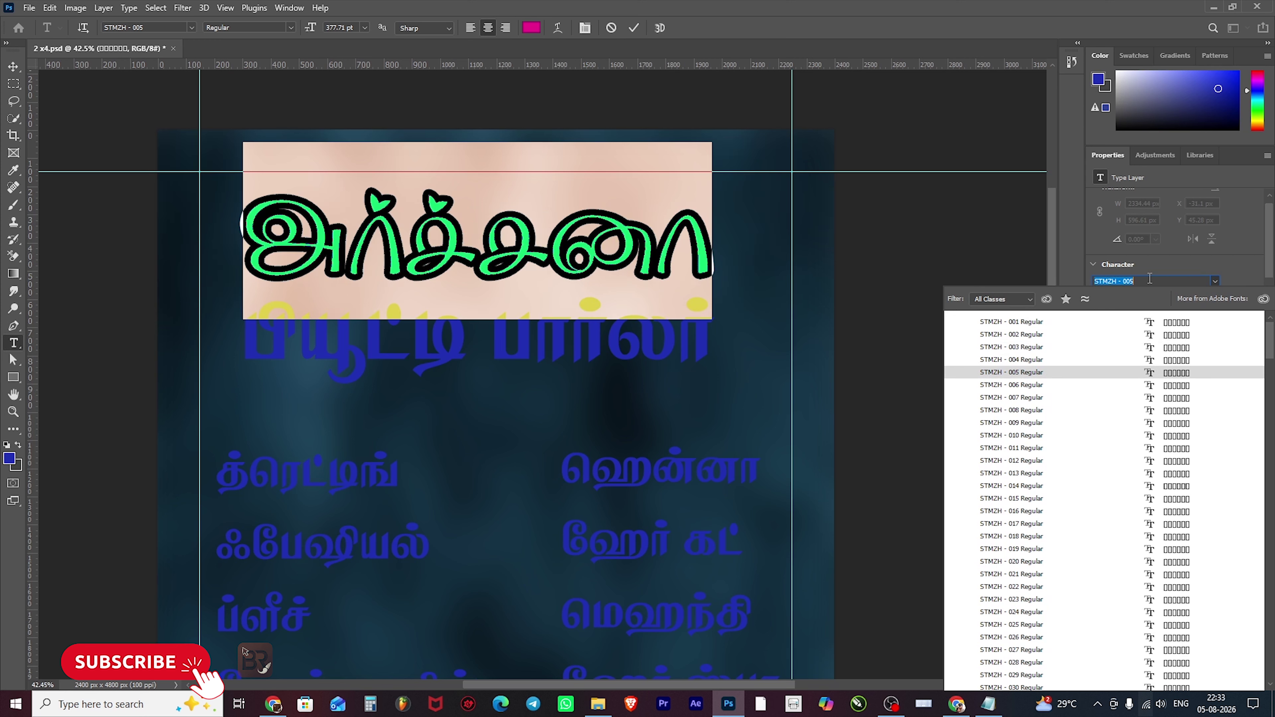
{"action": "key", "text": "Down"}
{"action": "key", "text": "Down"}
{"action": "key", "text": "Down"}
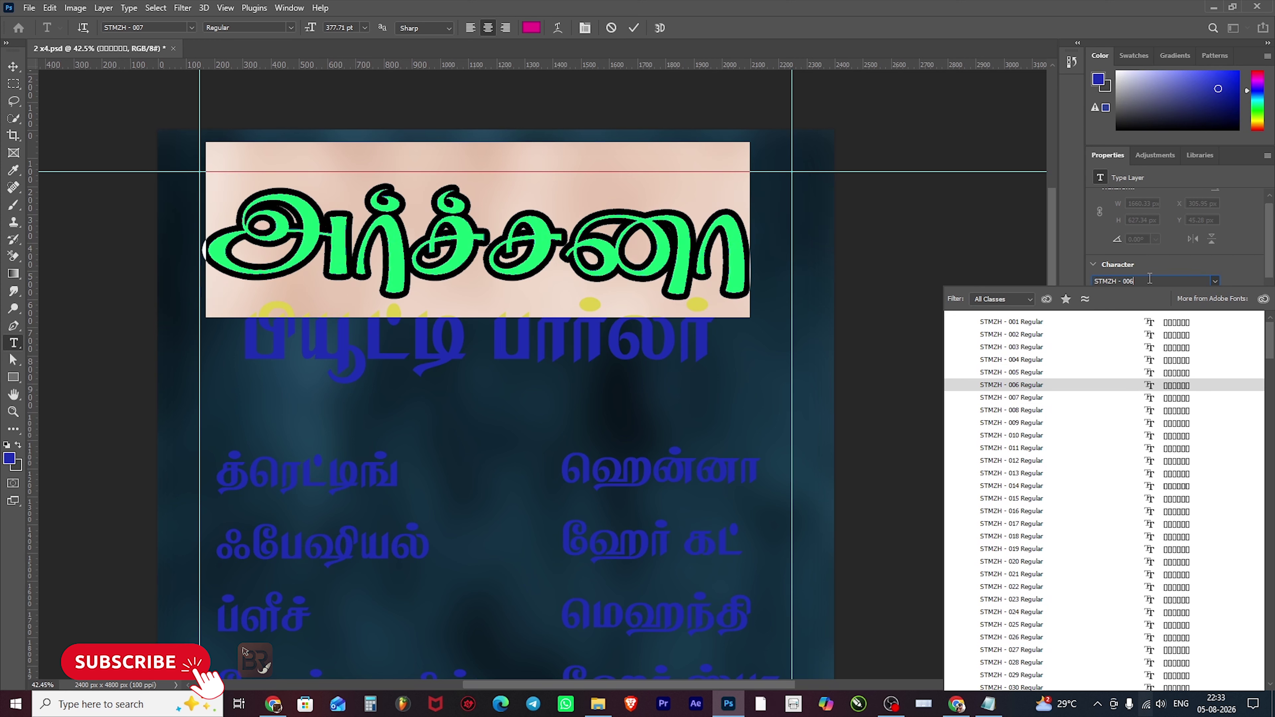
{"action": "key", "text": "Down"}
{"action": "key", "text": "Down"}
{"action": "key", "text": "Down"}
{"action": "key", "text": "Down"}
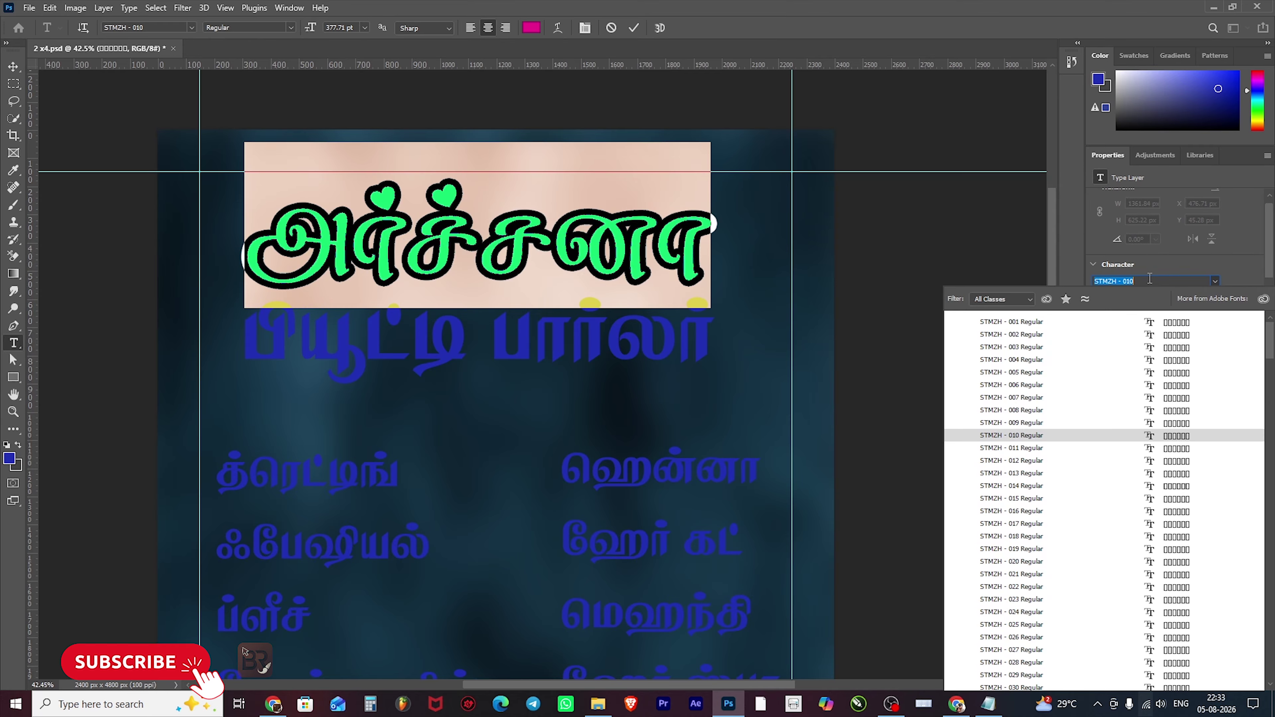
{"action": "key", "text": "Down"}
{"action": "key", "text": "Down"}
{"action": "key", "text": "Down"}
{"action": "key", "text": "Down"}
{"action": "key", "text": "Down"}
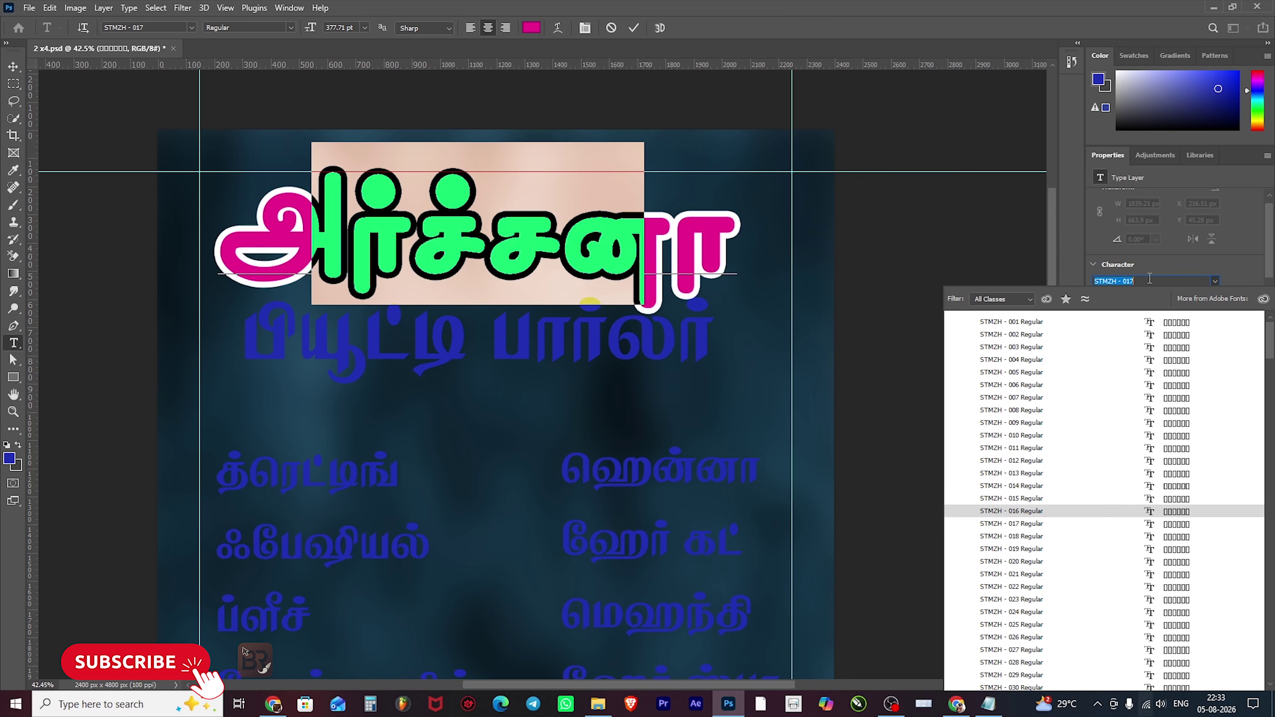
{"action": "key", "text": "Down"}
{"action": "key", "text": "Down"}
{"action": "key", "text": "Down"}
{"action": "key", "text": "Down"}
{"action": "key", "text": "Down"}
{"action": "key", "text": "Down"}
{"action": "key", "text": "Down"}
{"action": "key", "text": "Down"}
{"action": "key", "text": "Down"}
{"action": "key", "text": "Down"}
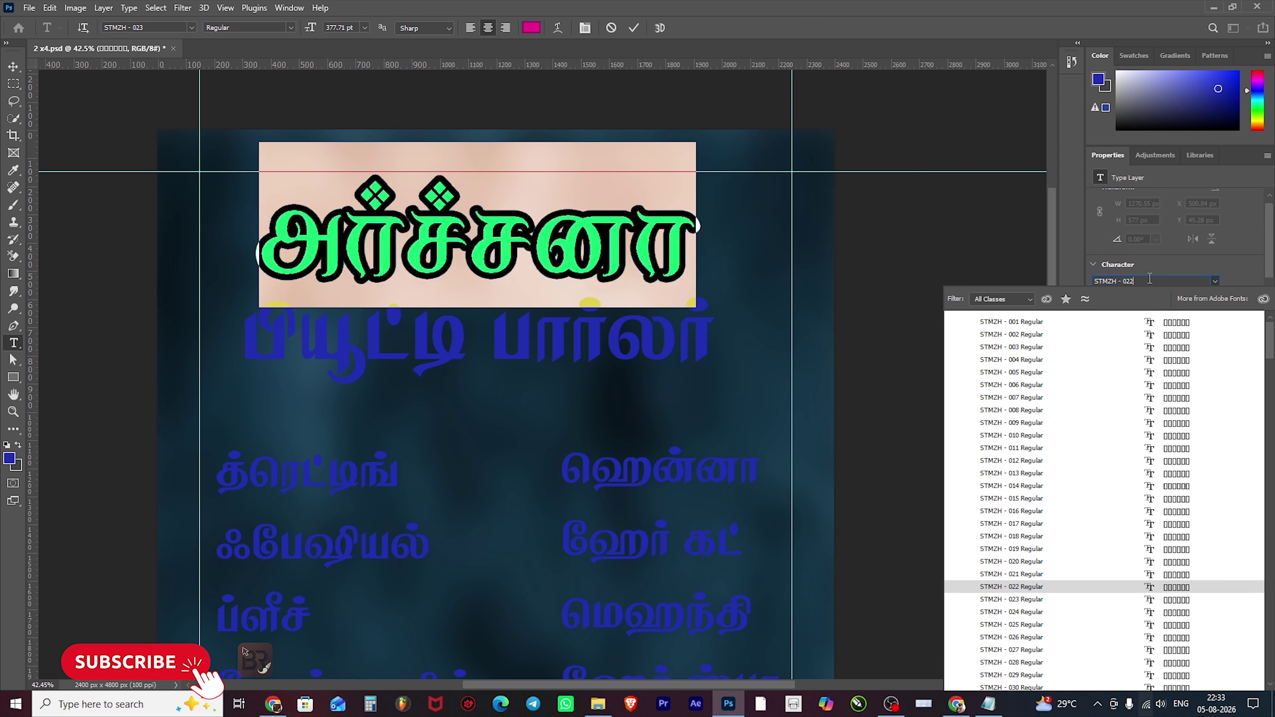
{"action": "key", "text": "Down"}
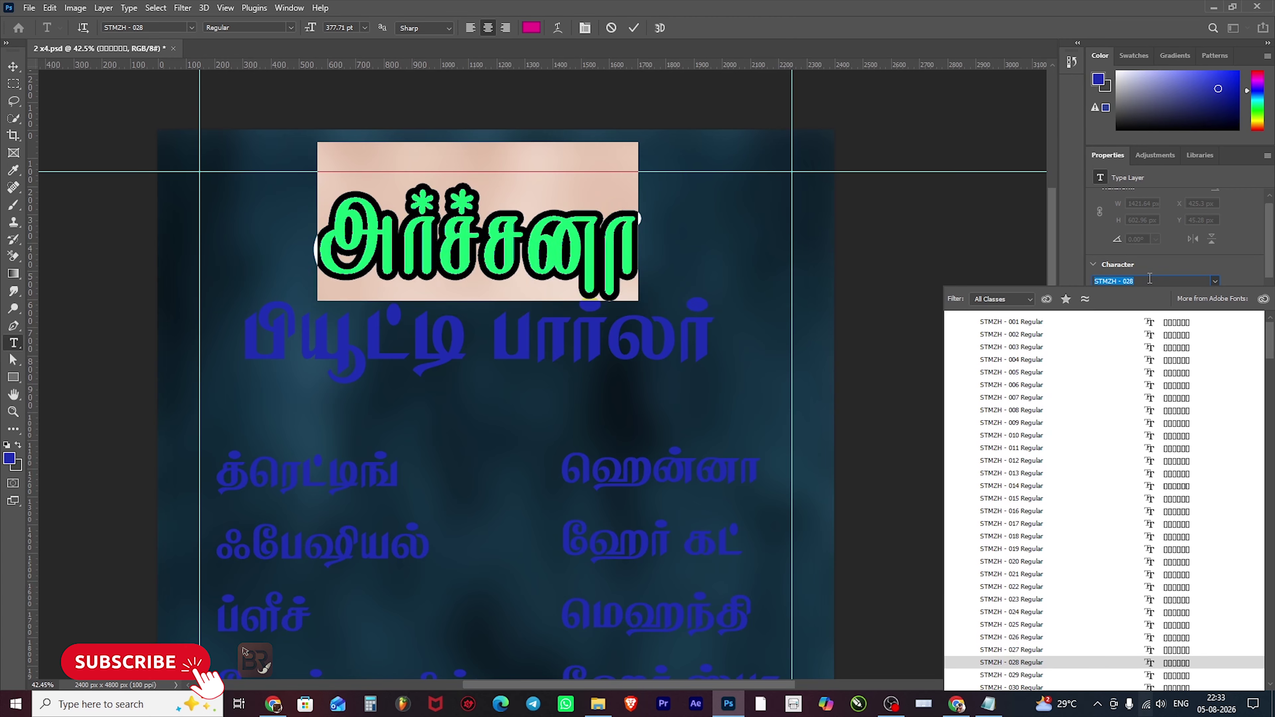
{"action": "key", "text": "Down"}
{"action": "key", "text": "Down"}
{"action": "key", "text": "Down"}
{"action": "key", "text": "Down"}
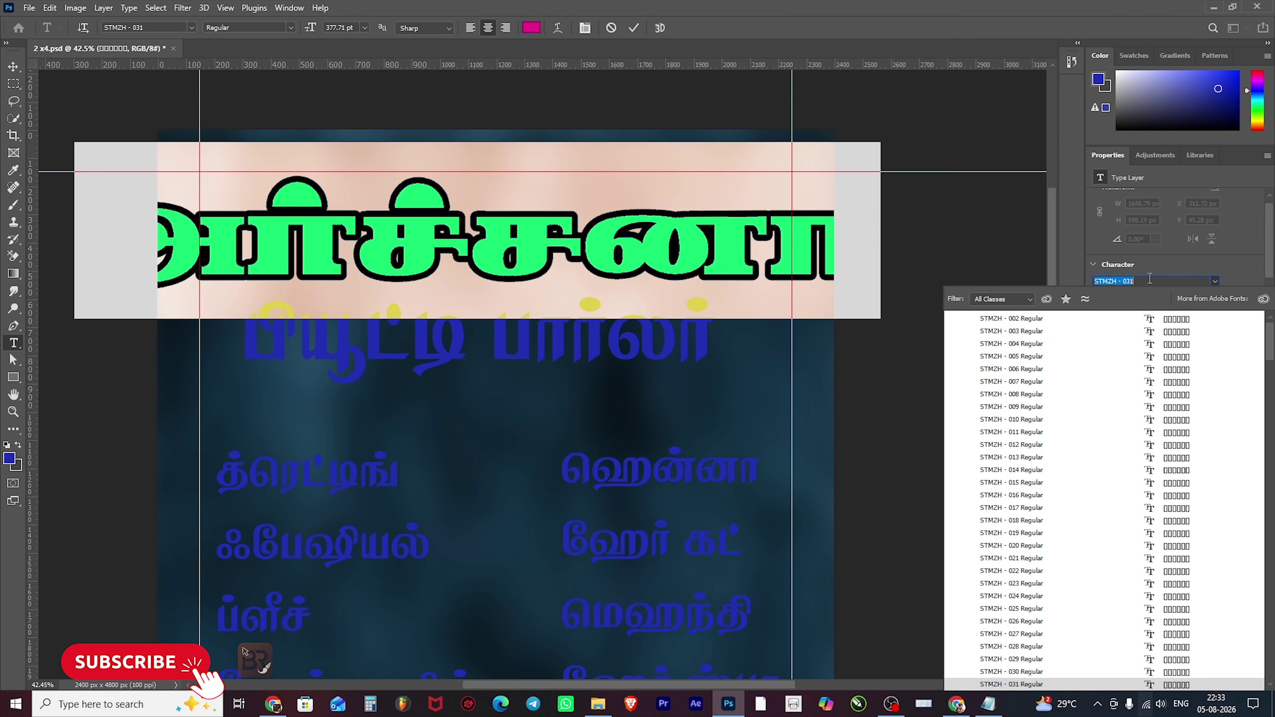
{"action": "key", "text": "Up"}
{"action": "key", "text": "Down"}
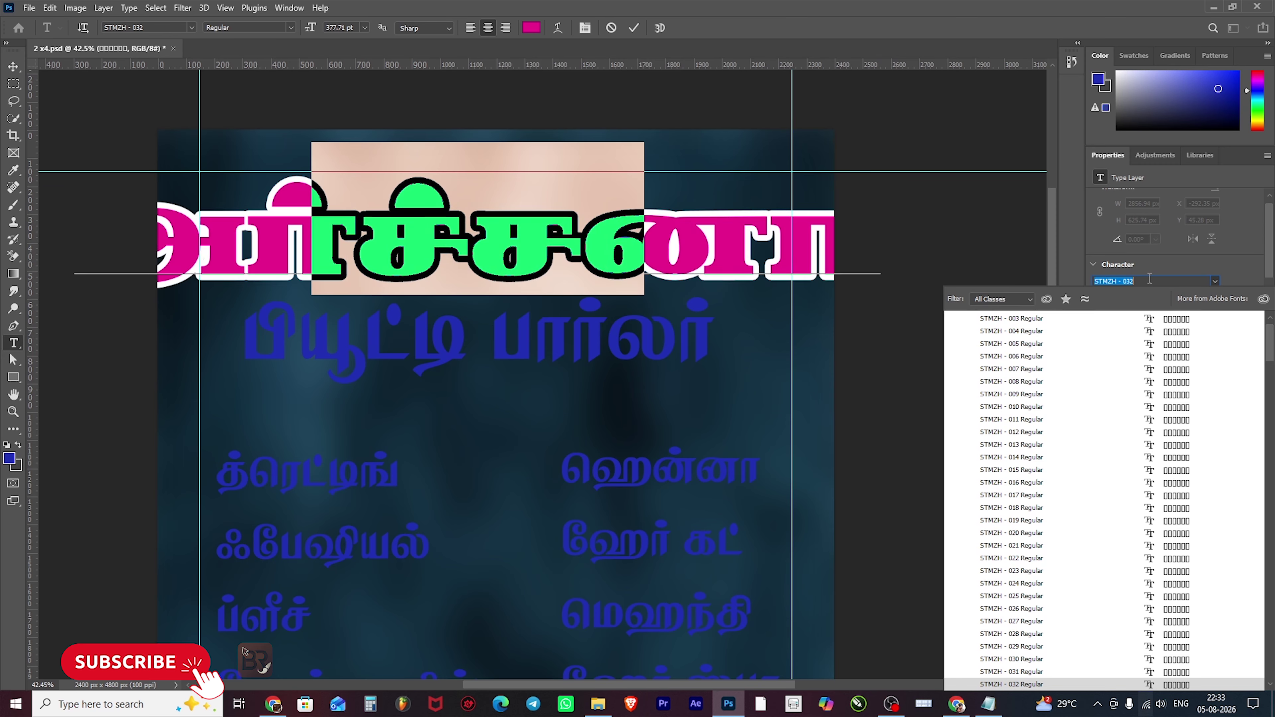
{"action": "key", "text": "Up"}
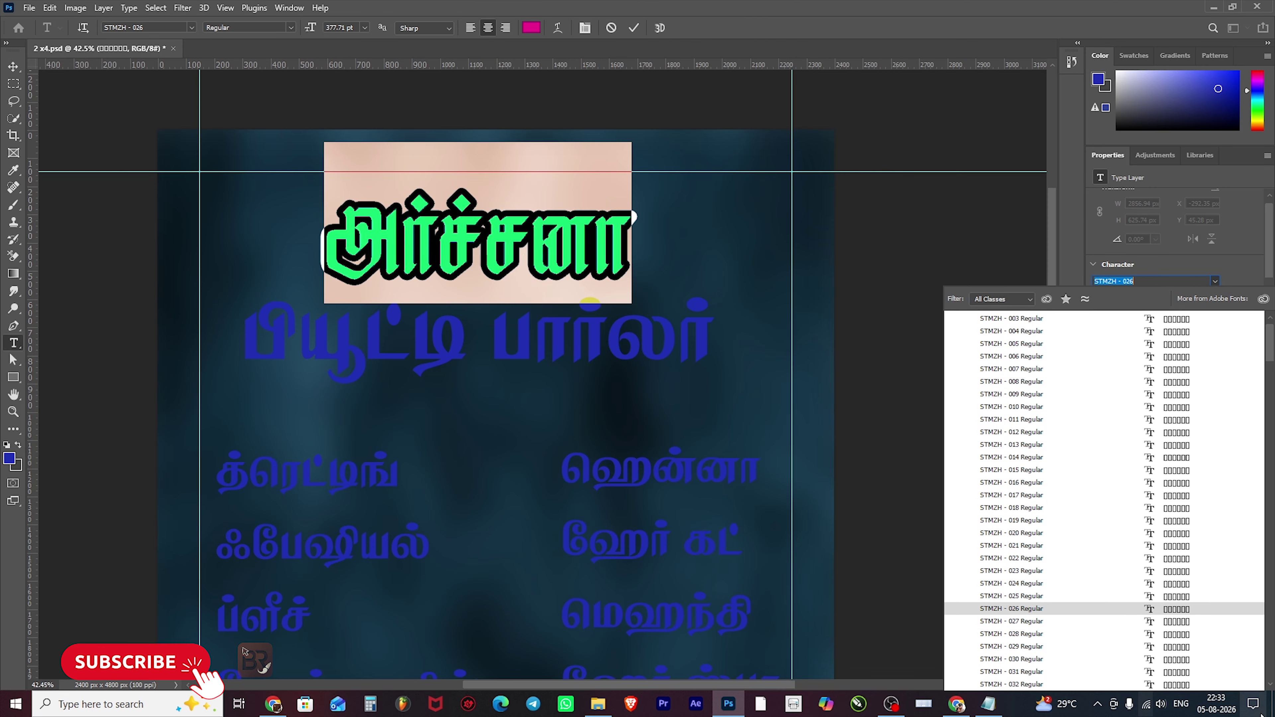
{"action": "left_click", "coordinate": [550, 284]}
{"action": "key", "text": "ctrl+Return"}
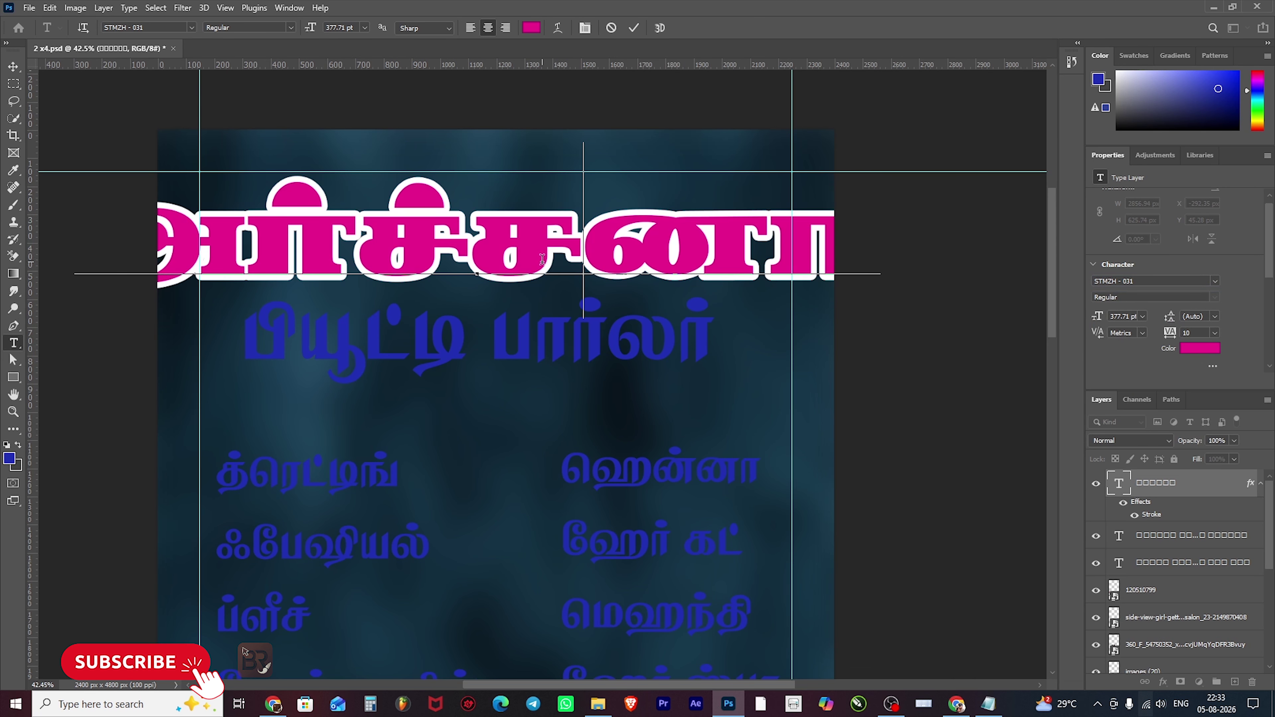
- Scale the first title line down to about 1962 px wide and position it between the vertical guides, just below the horizontal guide
{"action": "key", "text": "ctrl+t"}
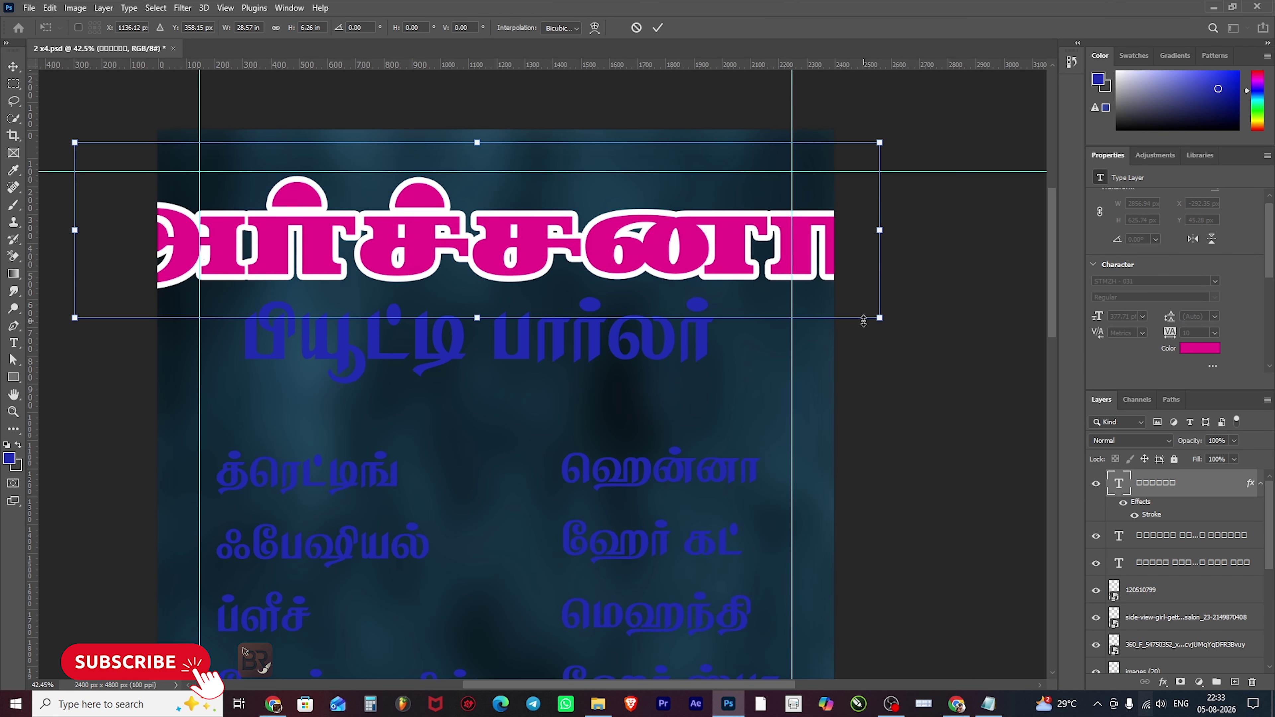
{"action": "left_click_drag", "start_coordinate": [878, 318], "coordinate": [737, 286]}
{"action": "left_click_drag", "start_coordinate": [478, 173], "coordinate": [532, 158]}
{"action": "left_click_drag", "start_coordinate": [740, 229], "coordinate": [788, 221]}
{"action": "key", "text": "Return"}
{"action": "scroll", "coordinate": [627, 286], "scroll_direction": "down", "scroll_amount": 2}
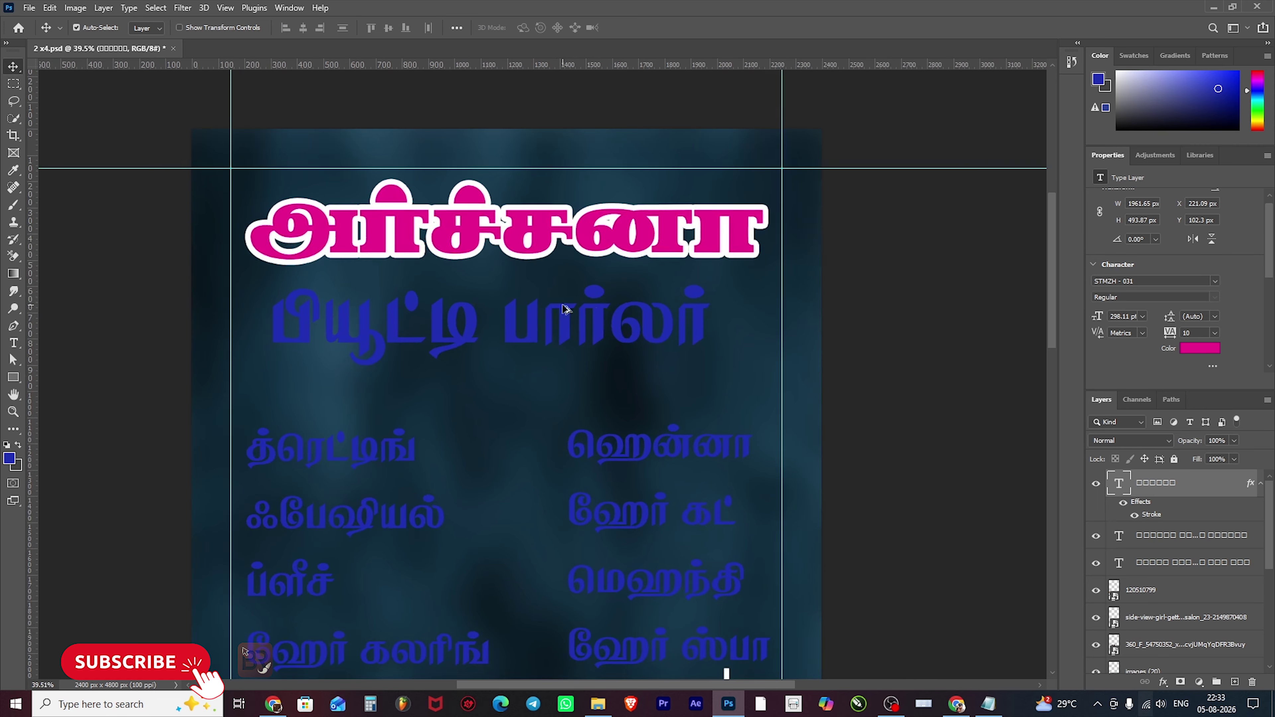
- Move the second title line closer beneath the first and recolor it red (#ff0000)
{"action": "left_click_drag", "start_coordinate": [568, 318], "coordinate": [566, 304]}
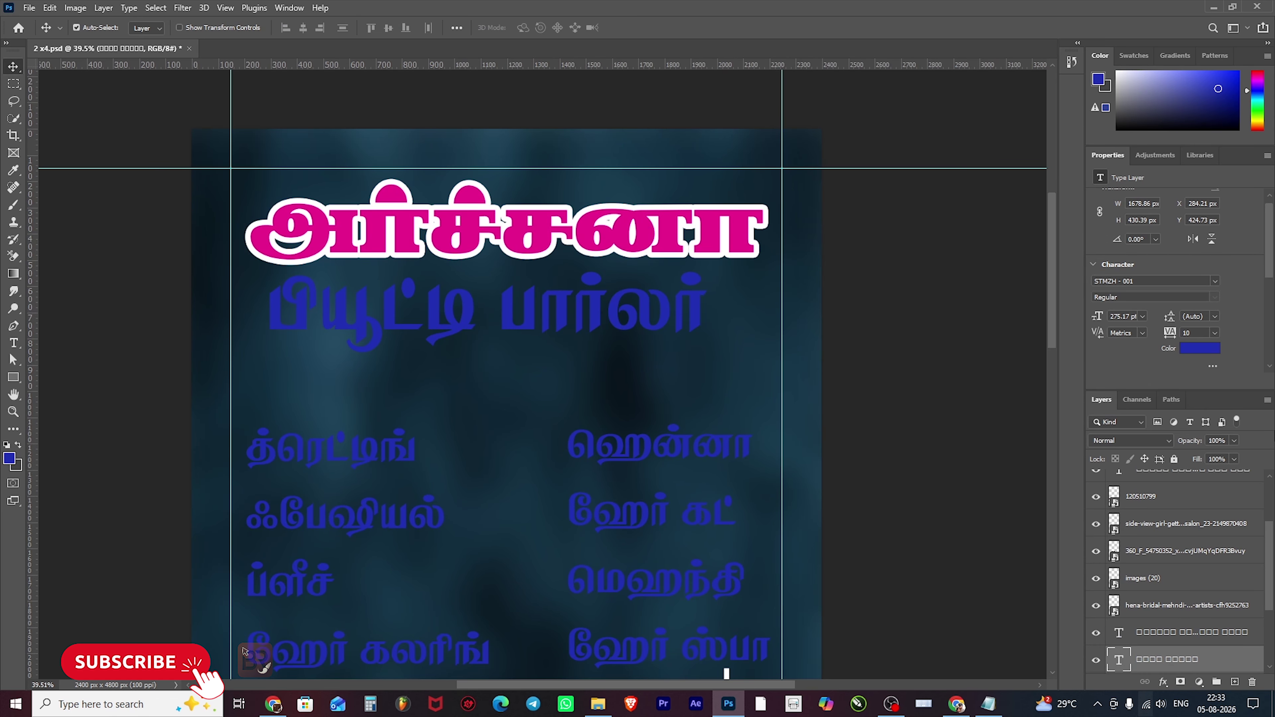
{"action": "left_click", "coordinate": [1200, 348]}
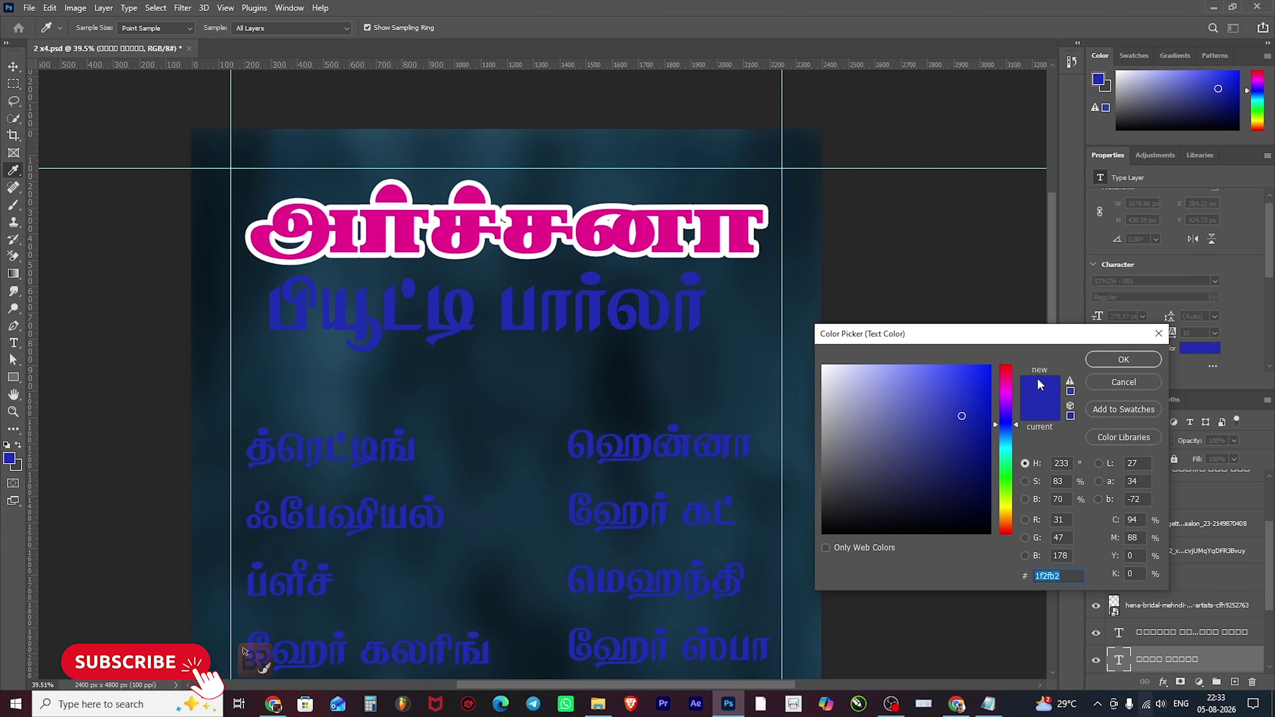
{"action": "left_click", "coordinate": [1006, 397]}
{"action": "left_click_drag", "start_coordinate": [1005, 402], "coordinate": [1005, 367]}
{"action": "left_click", "coordinate": [1123, 360]}
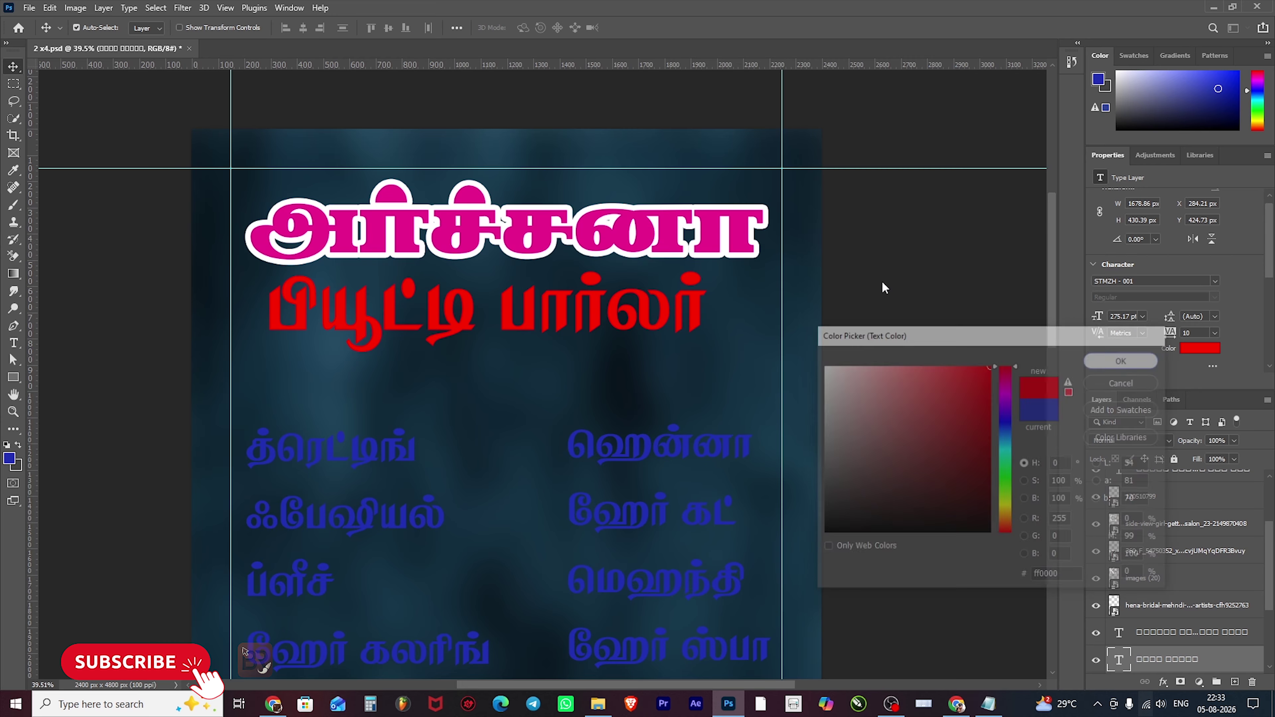
- Try out the STMZH fonts on the second title line and apply STMZH - 003
{"action": "double_click", "coordinate": [662, 301]}
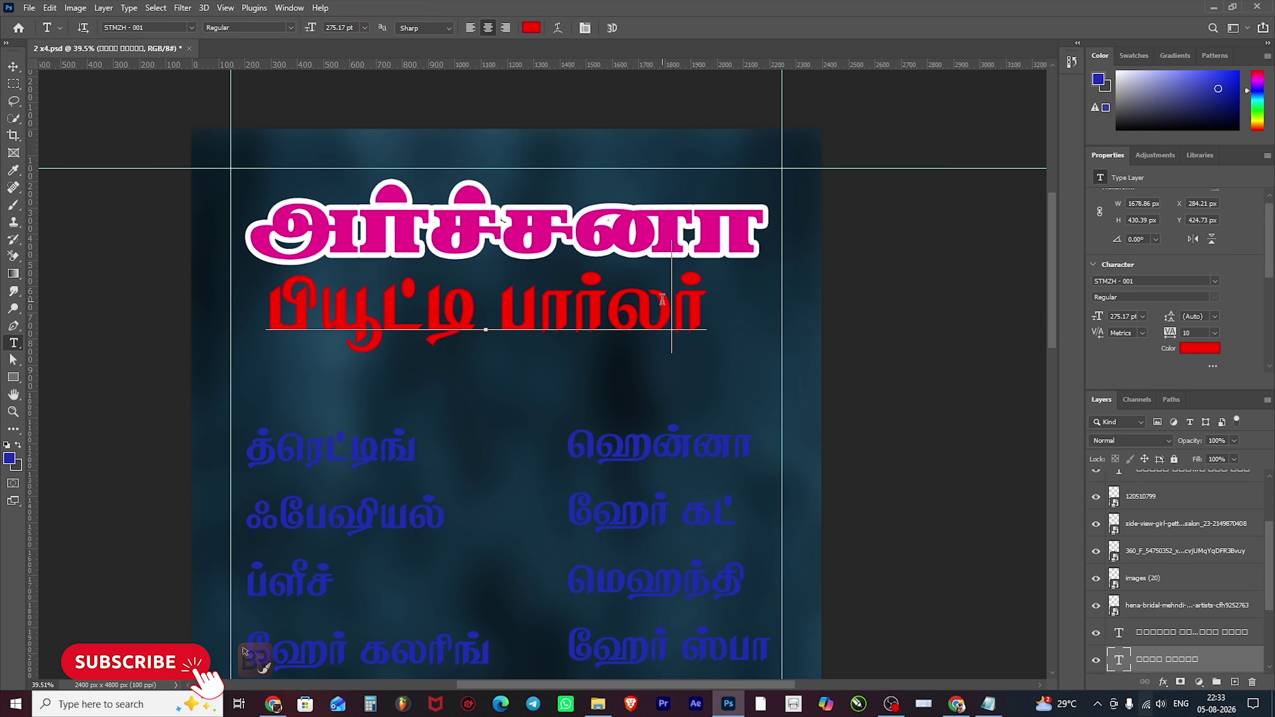
{"action": "left_click_drag", "start_coordinate": [1139, 282], "coordinate": [1098, 285]}
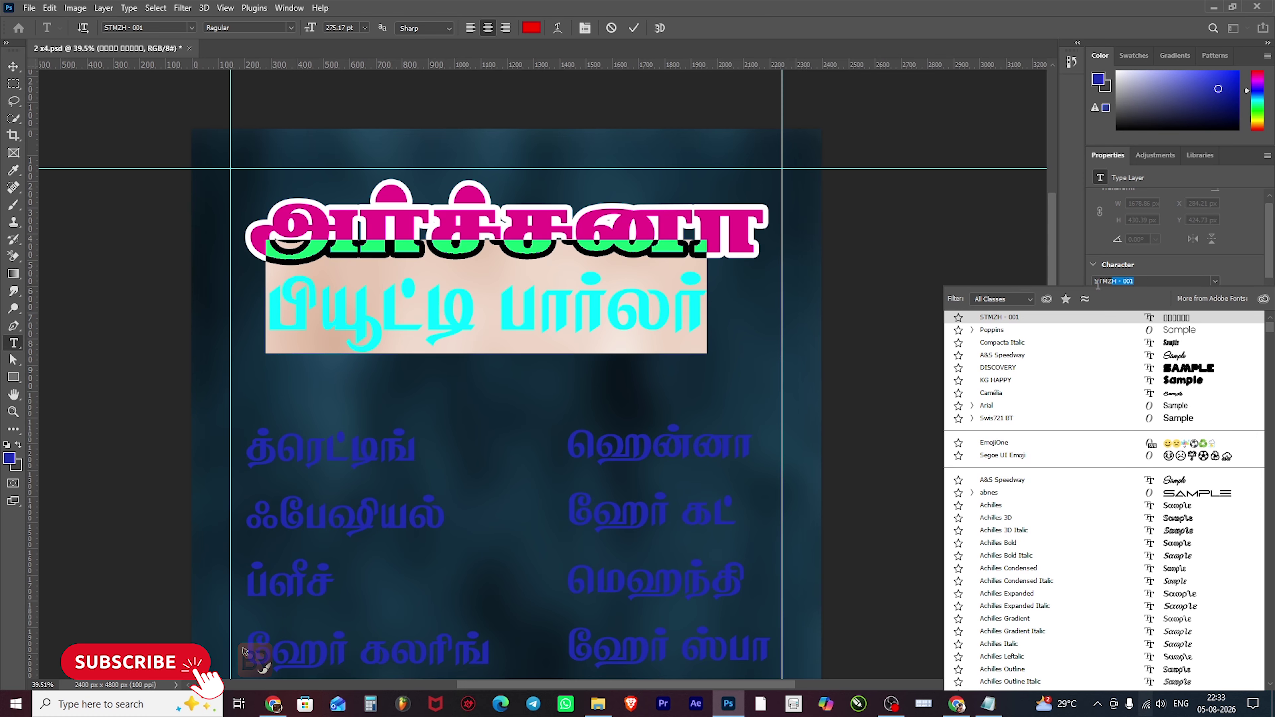
{"action": "scroll", "coordinate": [1009, 286], "scroll_direction": "down", "scroll_amount": 15}
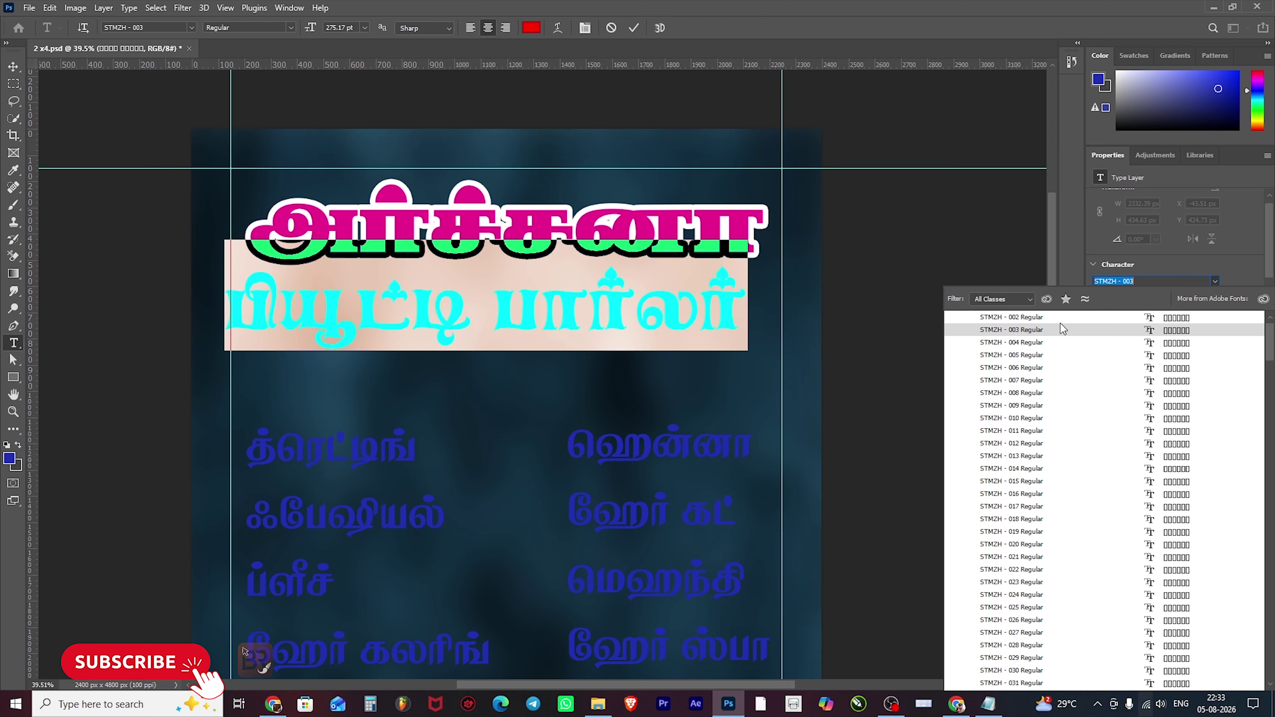
{"action": "left_click", "coordinate": [1049, 317]}
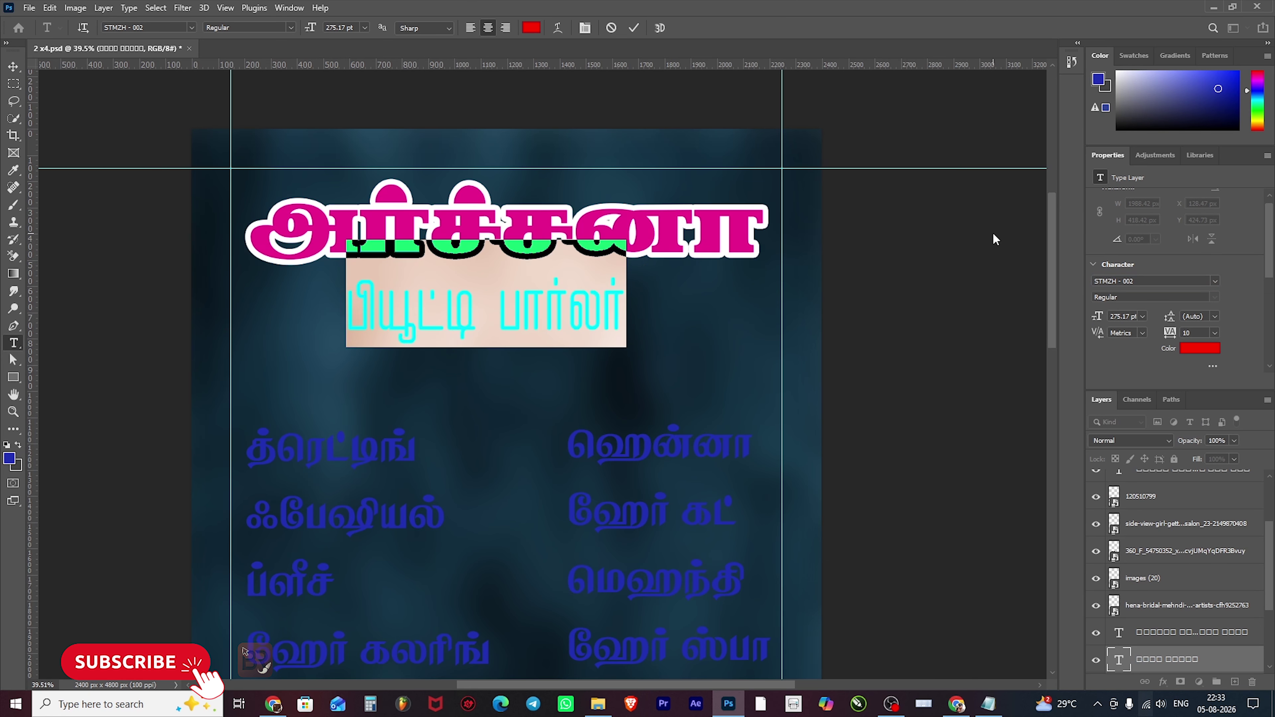
{"action": "left_click", "coordinate": [1216, 282]}
{"action": "type", "text": "S"}
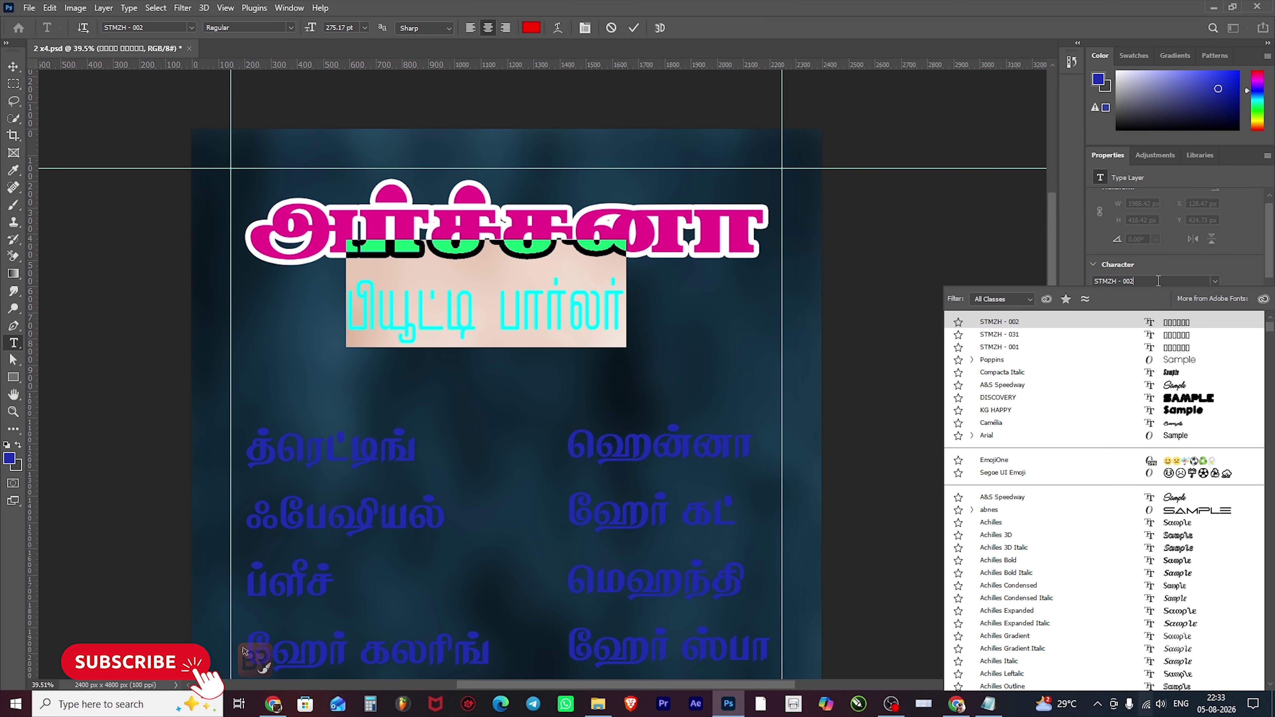
{"action": "type", "text": "TMZH"}
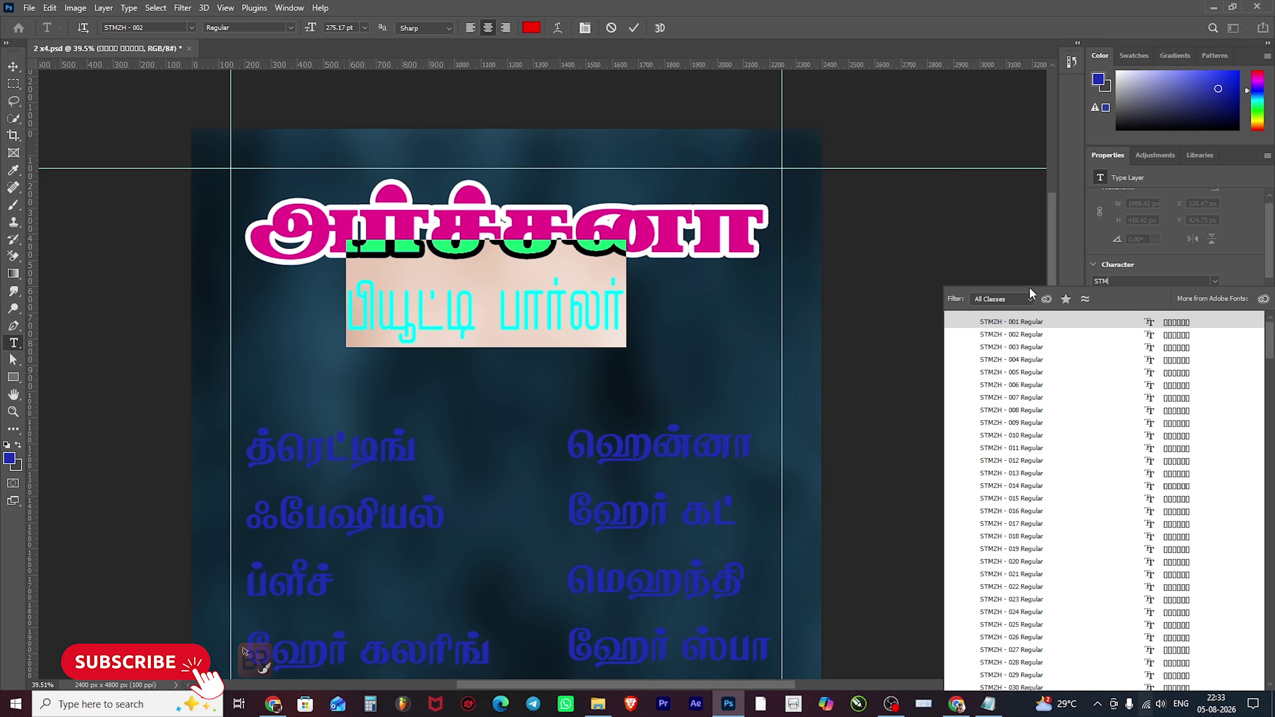
{"action": "left_click", "coordinate": [1046, 352]}
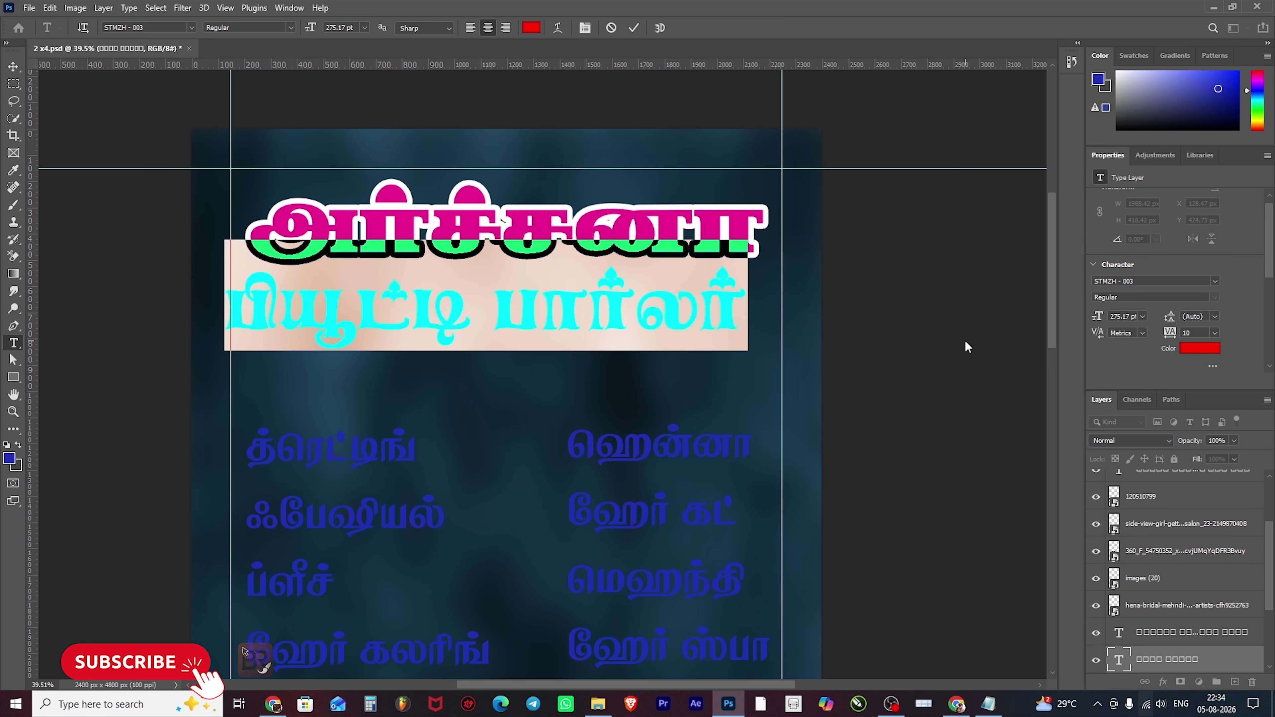
- Move the second title line slightly down and to the right so it sits clear beneath the first line
{"action": "left_click", "coordinate": [573, 275]}
{"action": "key", "text": "v"}
{"action": "left_click_drag", "start_coordinate": [572, 289], "coordinate": [602, 303]}
- Copy the first title line's Stroke layer style onto the second title line and move the second line slightly up
{"action": "left_click", "coordinate": [623, 241]}
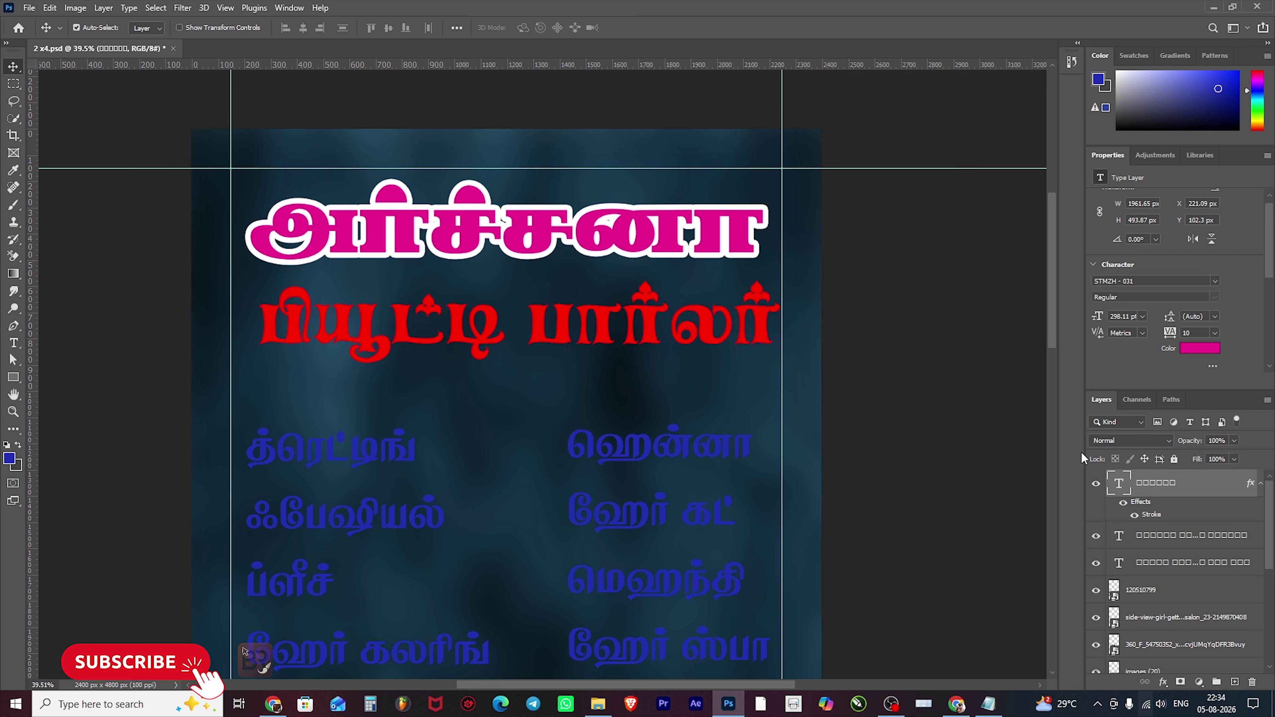
{"action": "right_click", "coordinate": [1195, 483]}
{"action": "left_click", "coordinate": [1073, 533]}
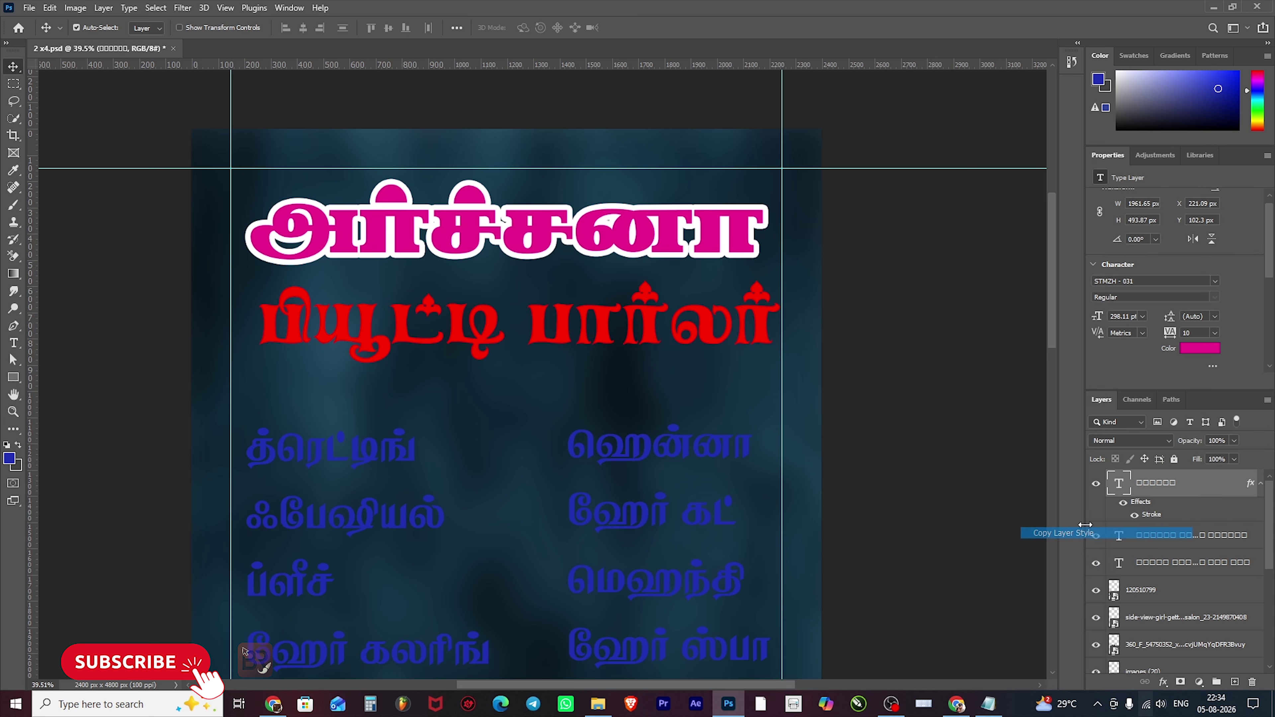
{"action": "left_click", "coordinate": [716, 347]}
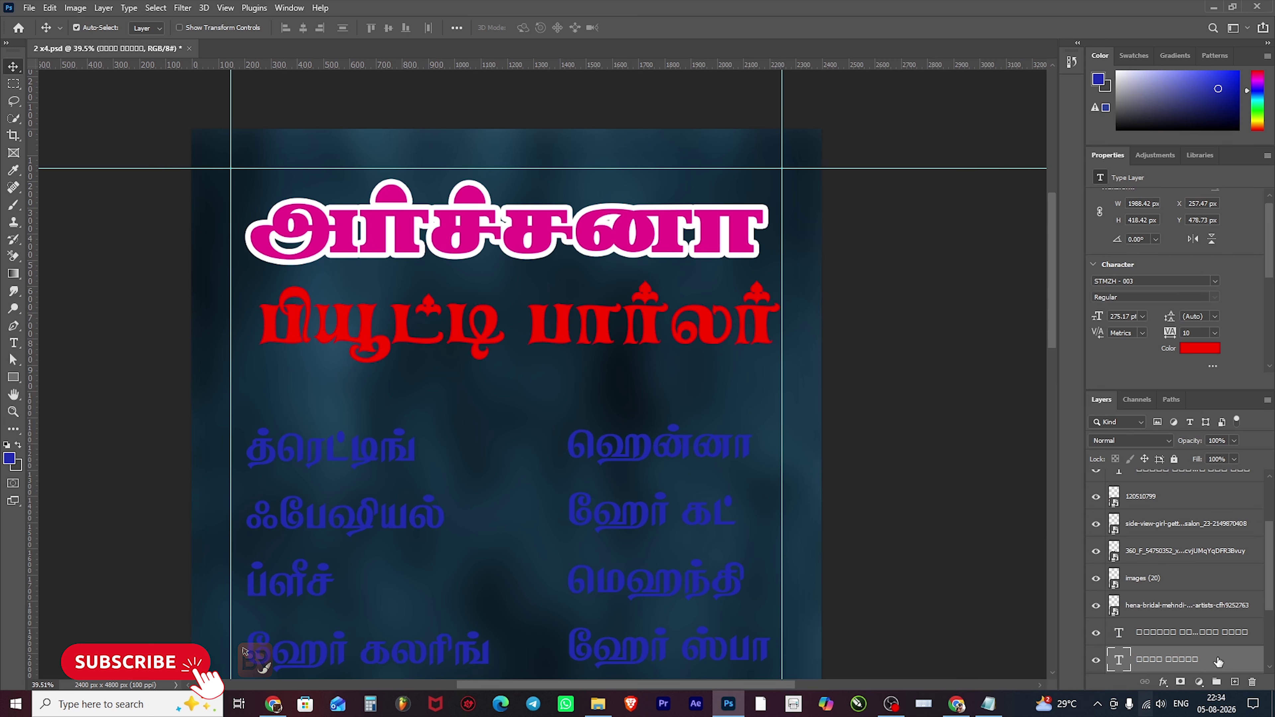
{"action": "right_click", "coordinate": [1216, 671]}
{"action": "left_click", "coordinate": [1153, 510]}
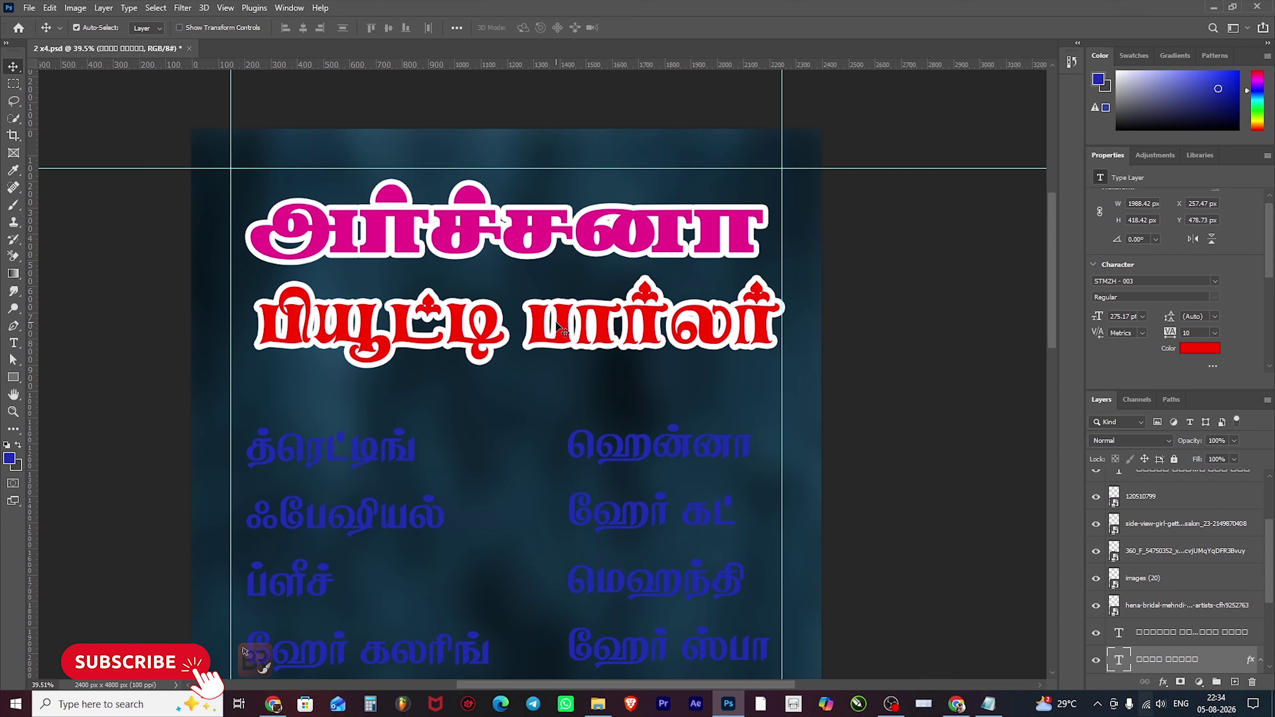
{"action": "left_click_drag", "start_coordinate": [561, 329], "coordinate": [563, 312]}
- Browse the STMZH fonts on the first service column (த்ரெட்டிங் to ஹேர் கலரிங்) and apply STMZH - 024
{"action": "scroll", "coordinate": [602, 251], "scroll_direction": "down", "scroll_amount": 3}
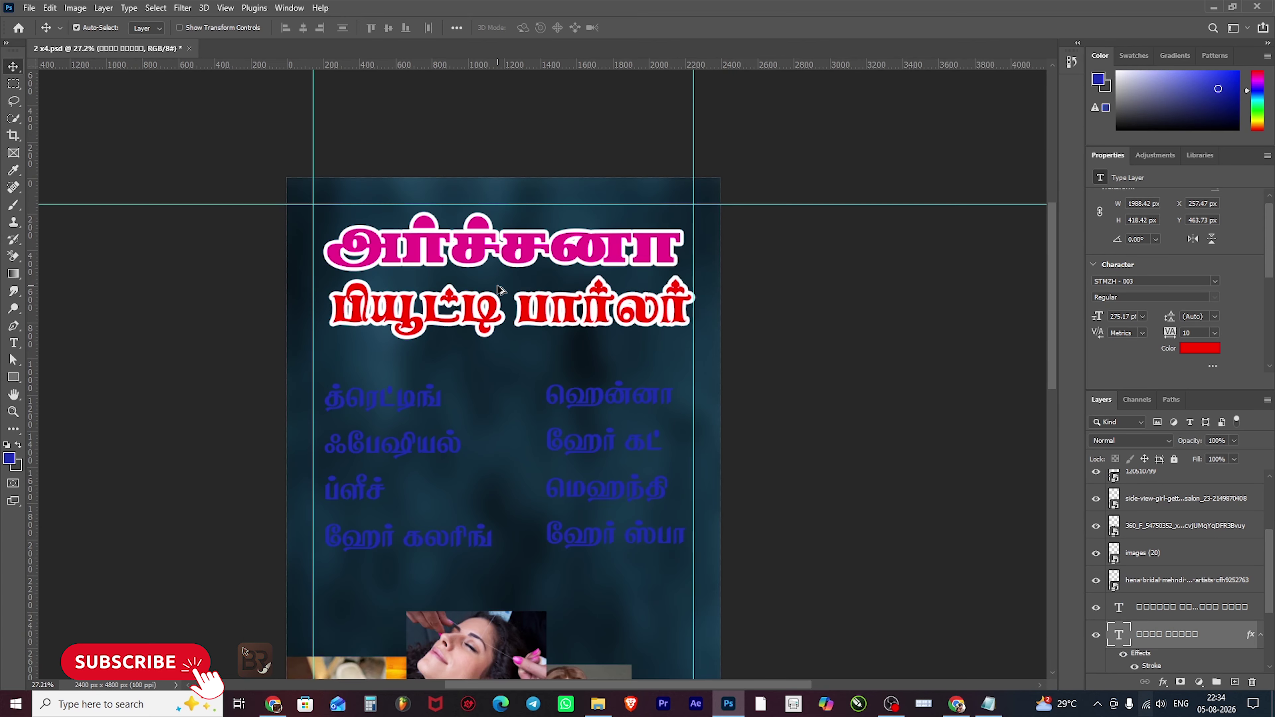
{"action": "scroll", "coordinate": [625, 196], "scroll_direction": "up", "scroll_amount": 2}
{"action": "scroll", "coordinate": [625, 196], "scroll_direction": "up", "scroll_amount": 2}
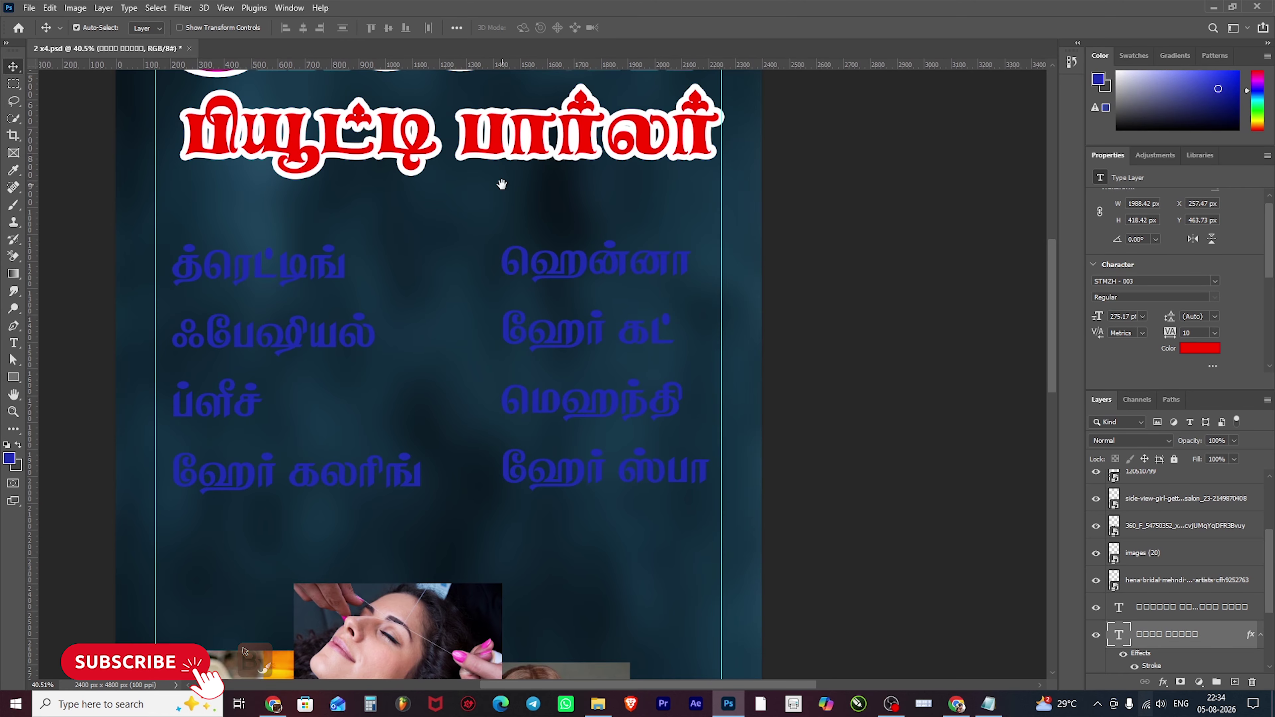
{"action": "left_click_drag", "start_coordinate": [502, 184], "coordinate": [490, 315]}
{"action": "scroll", "coordinate": [446, 286], "scroll_direction": "down", "scroll_amount": 3}
{"action": "scroll", "coordinate": [417, 392], "scroll_direction": "up", "scroll_amount": 2}
{"action": "left_click_drag", "start_coordinate": [332, 336], "coordinate": [332, 335]}
{"action": "double_click", "coordinate": [335, 337]}
{"action": "key", "text": "ctrl+a"}
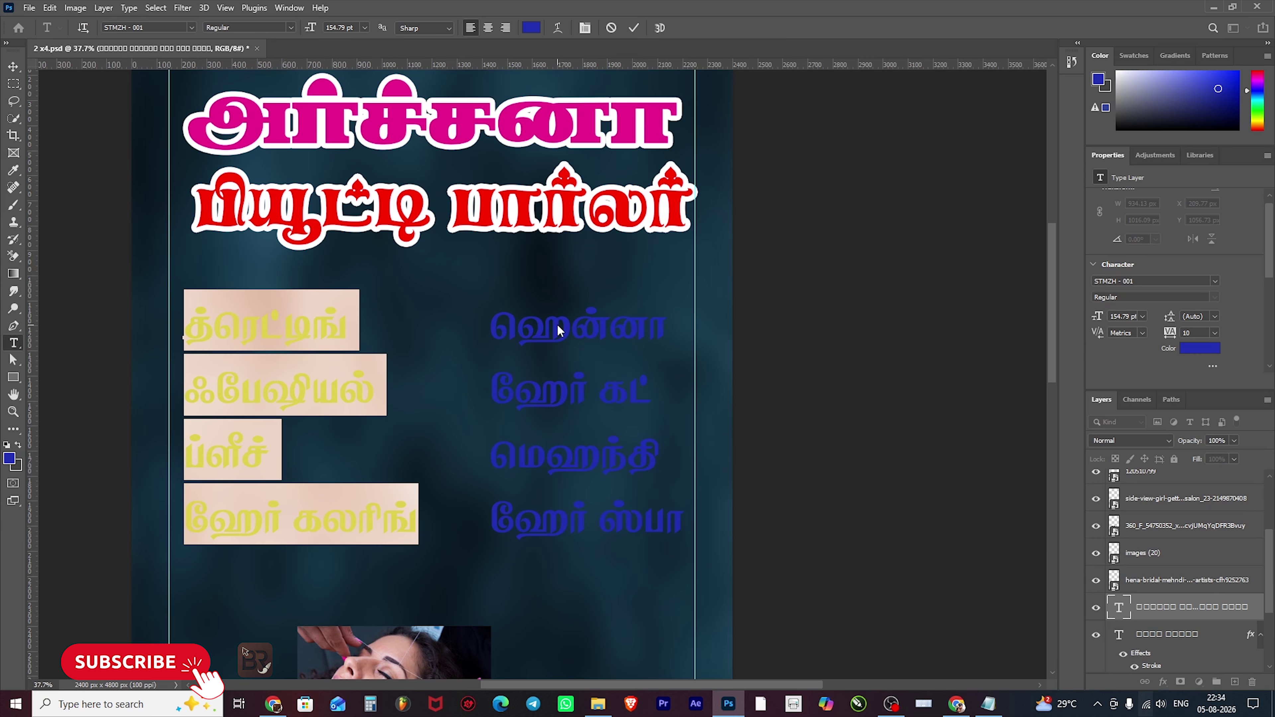
{"action": "left_click", "coordinate": [1147, 282]}
{"action": "type", "text": "STMM"}
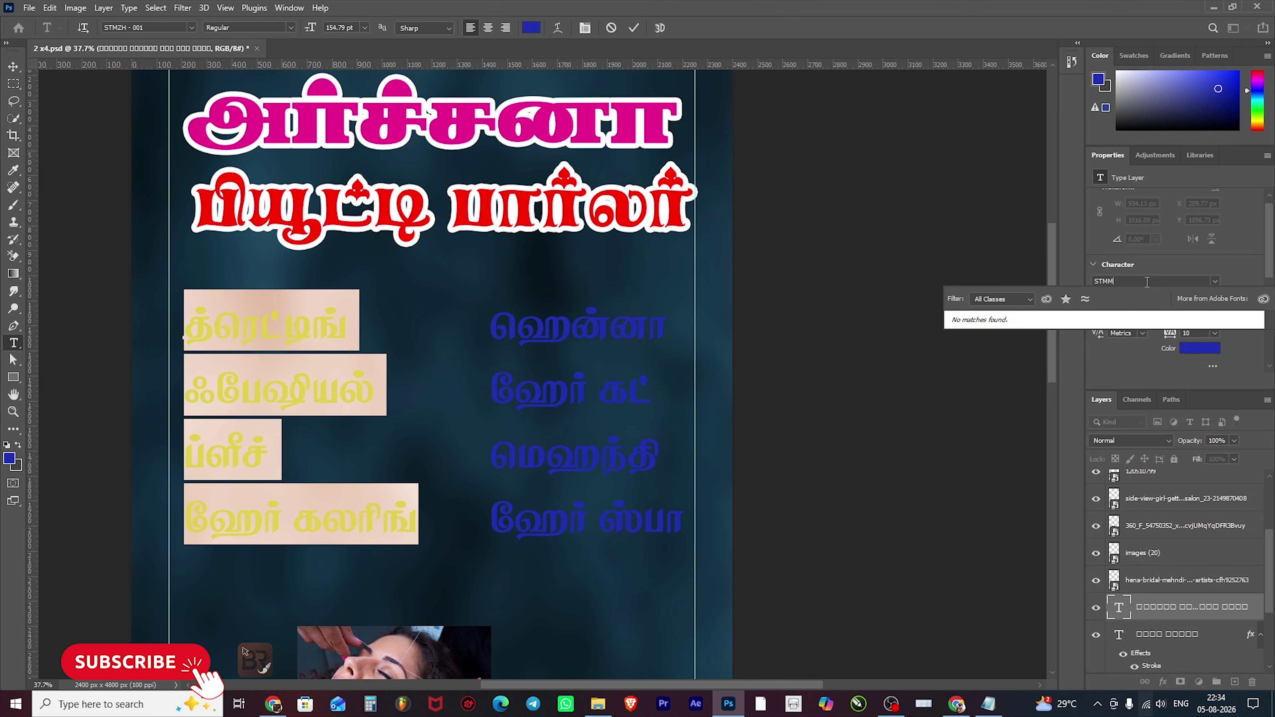
{"action": "key", "text": "BackSpace"}
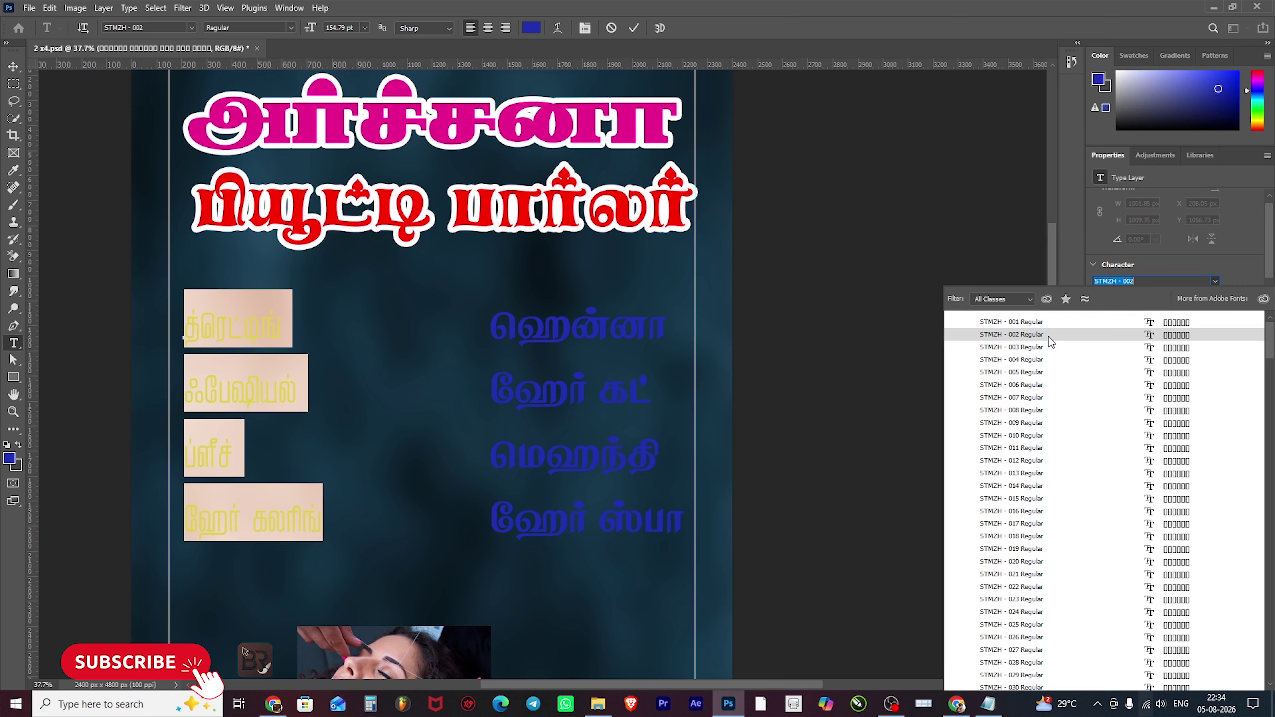
{"action": "key", "text": "Down"}
{"action": "key", "text": "Down"}
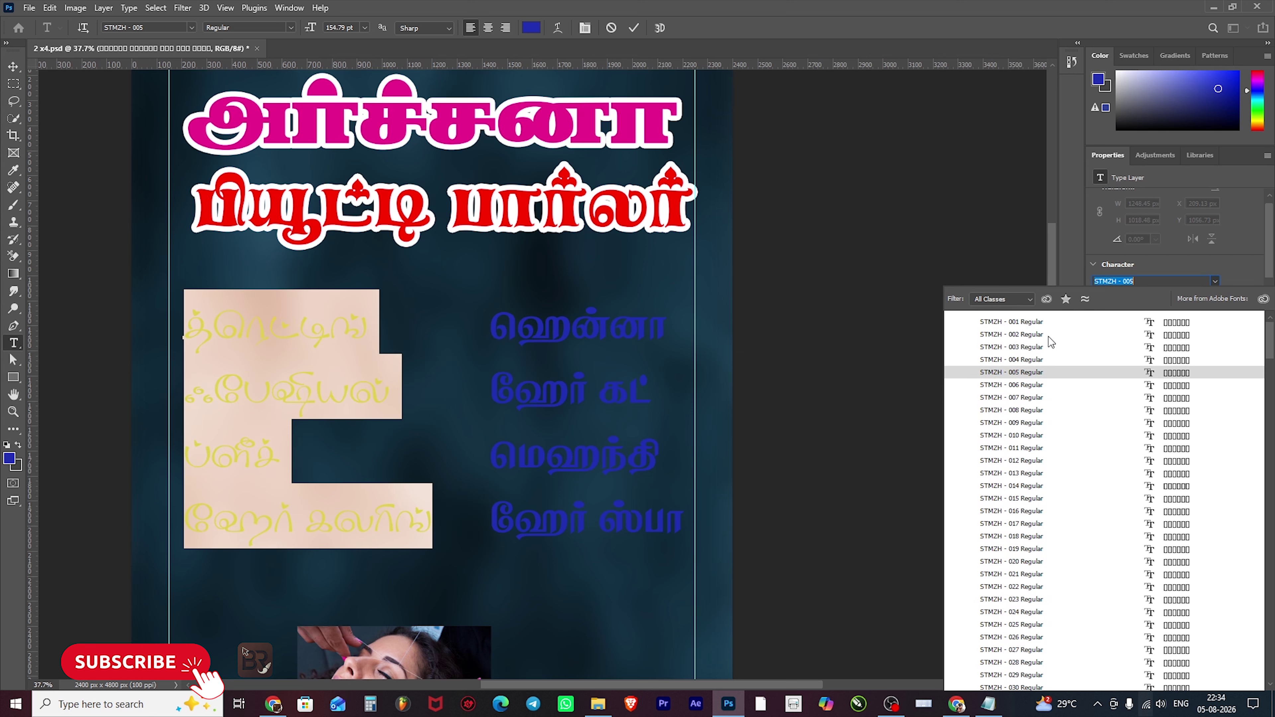
{"action": "key", "text": "Down"}
{"action": "key", "text": "Down"}
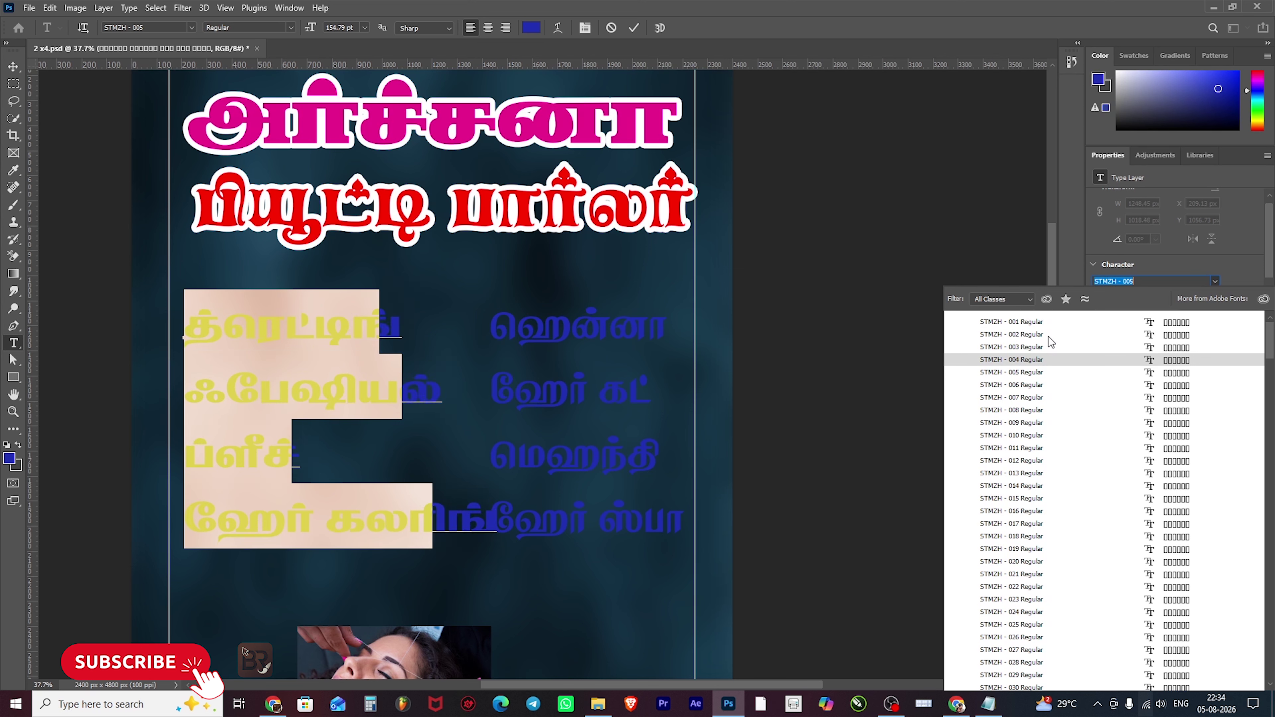
{"action": "key", "text": "Down"}
{"action": "key", "text": "Down"}
{"action": "key", "text": "Down"}
{"action": "key", "text": "Down"}
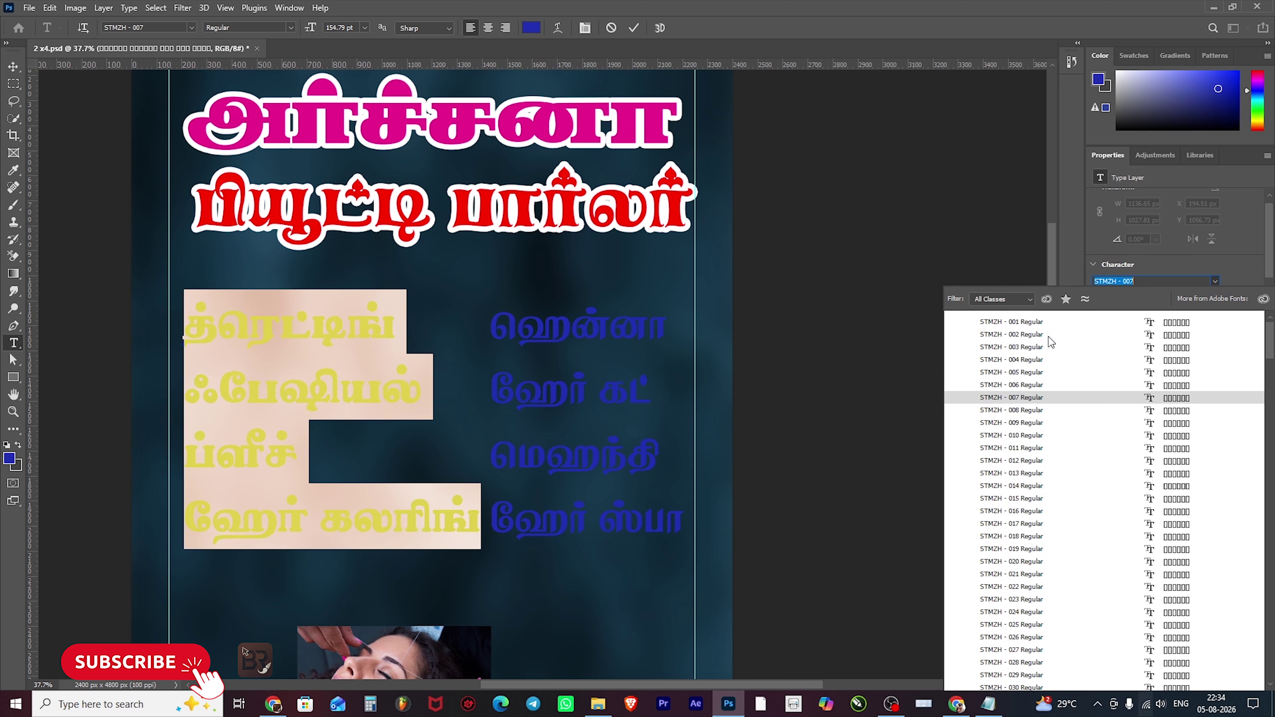
{"action": "key", "text": "Down"}
{"action": "key", "text": "Down"}
{"action": "key", "text": "Down"}
{"action": "key", "text": "Down"}
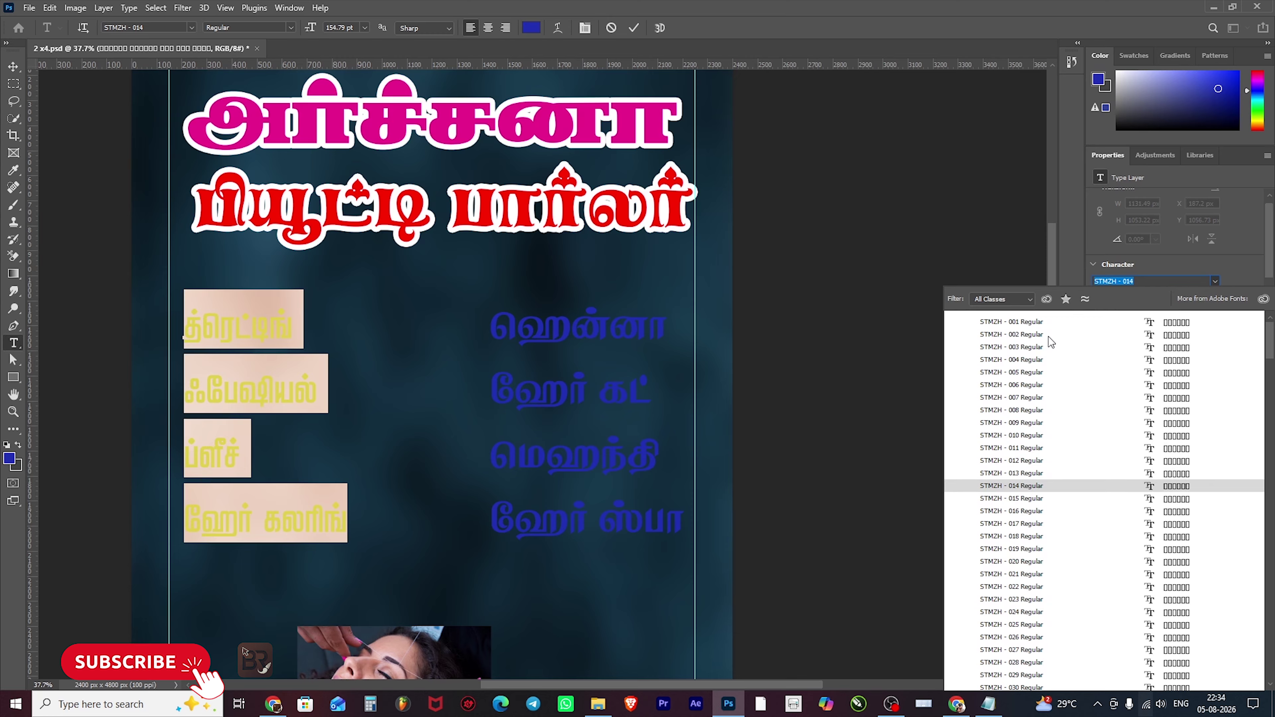
{"action": "key", "text": "Down"}
{"action": "key", "text": "Down"}
{"action": "key", "text": "Down"}
{"action": "key", "text": "Down"}
{"action": "key", "text": "Down"}
{"action": "key", "text": "Down"}
{"action": "key", "text": "Down"}
{"action": "key", "text": "Down"}
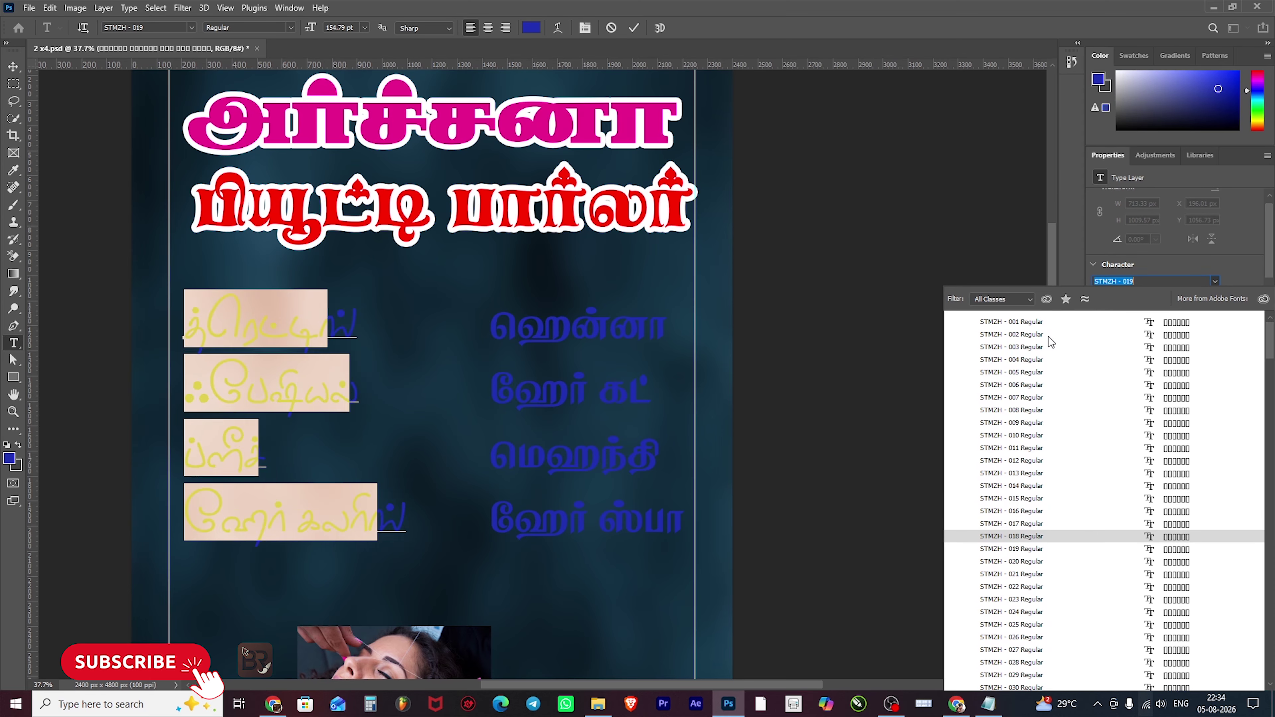
{"action": "key", "text": "Down"}
{"action": "key", "text": "Down"}
{"action": "key", "text": "Down"}
{"action": "key", "text": "Down"}
{"action": "key", "text": "Down"}
{"action": "key", "text": "Down"}
{"action": "key", "text": "Down"}
{"action": "key", "text": "Down"}
{"action": "key", "text": "Down"}
{"action": "key", "text": "Down"}
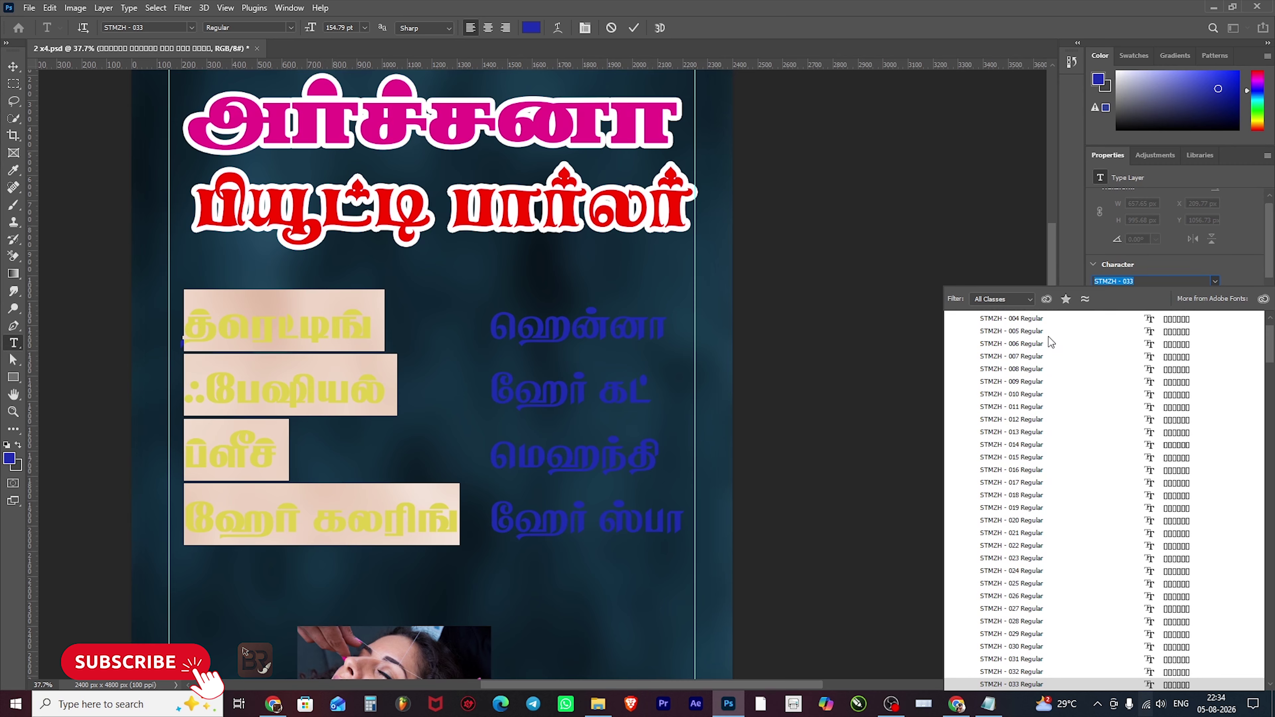
{"action": "key", "text": "Down"}
{"action": "key", "text": "Down"}
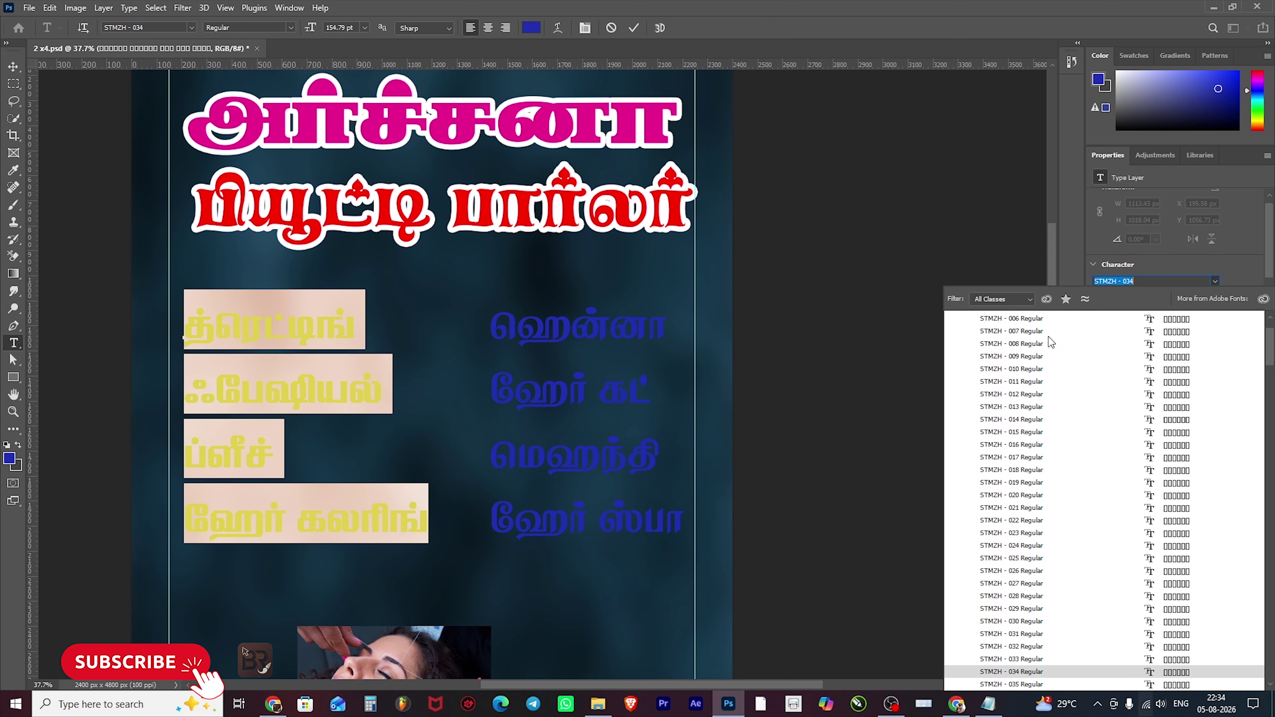
{"action": "scroll", "coordinate": [1034, 452], "scroll_direction": "down", "scroll_amount": 1}
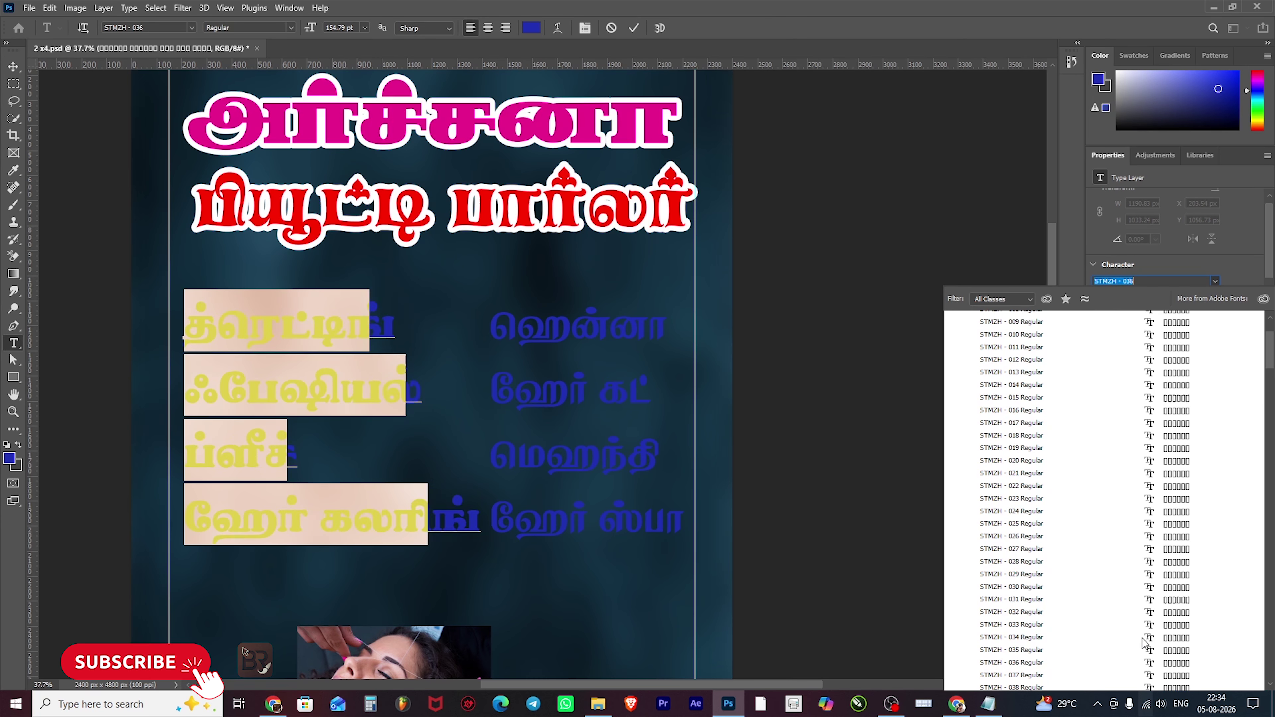
{"action": "left_click", "coordinate": [1033, 515]}
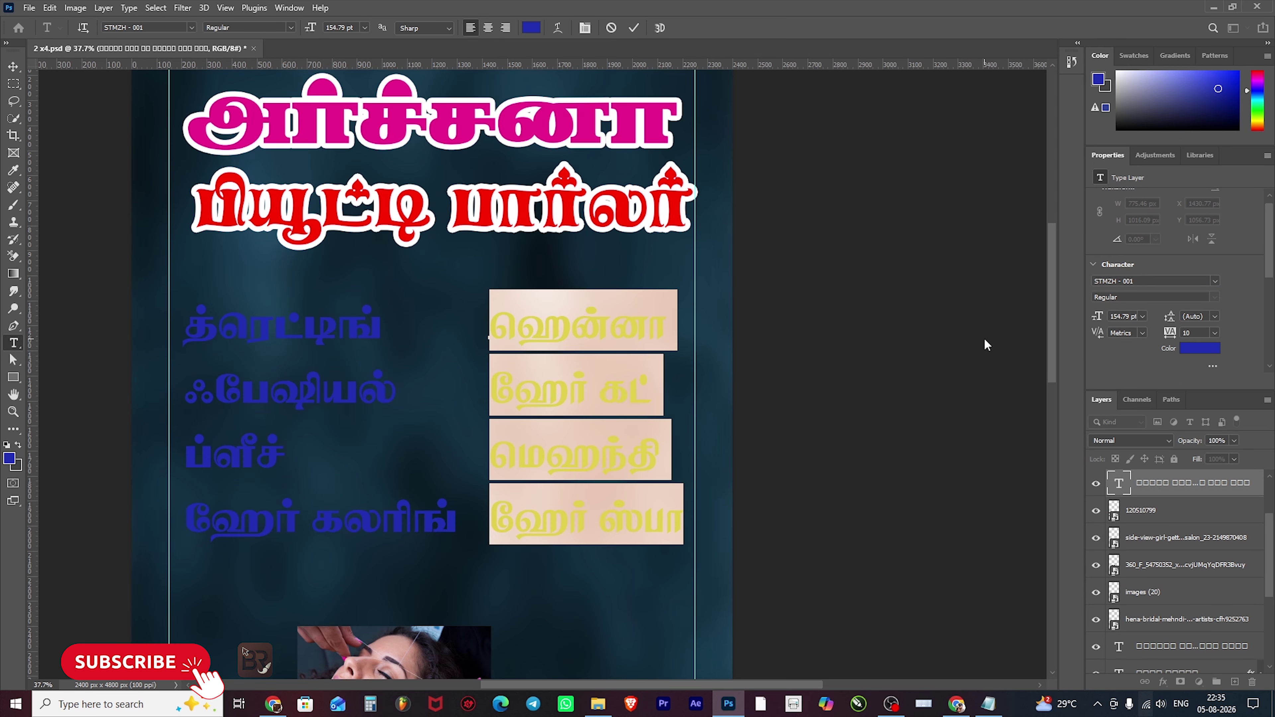
- Apply STMZH - 024 to the second service column (ஹென்னா to ஹேர் ஸ்பா) and shift both columns left to fit between the vertical guides
{"action": "left_click", "coordinate": [1215, 281]}
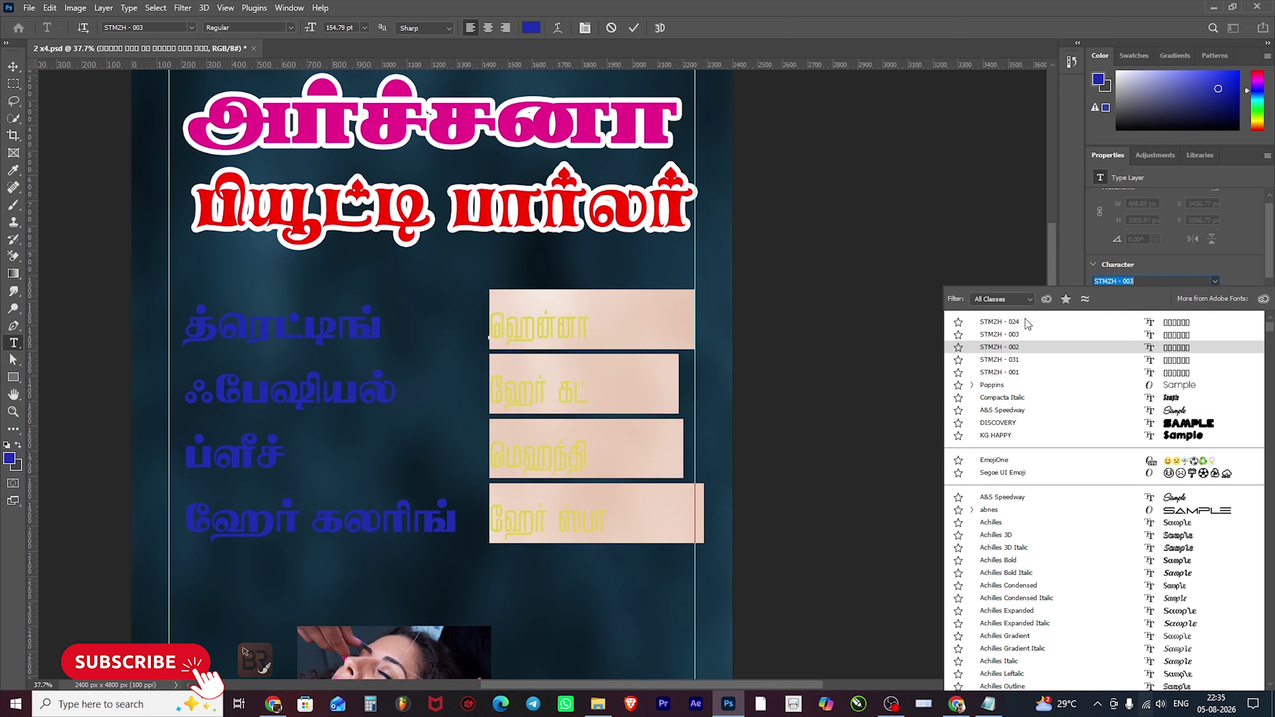
{"action": "left_click", "coordinate": [1025, 319]}
{"action": "key", "text": "ctrl+Return"}
{"action": "key", "text": "v"}
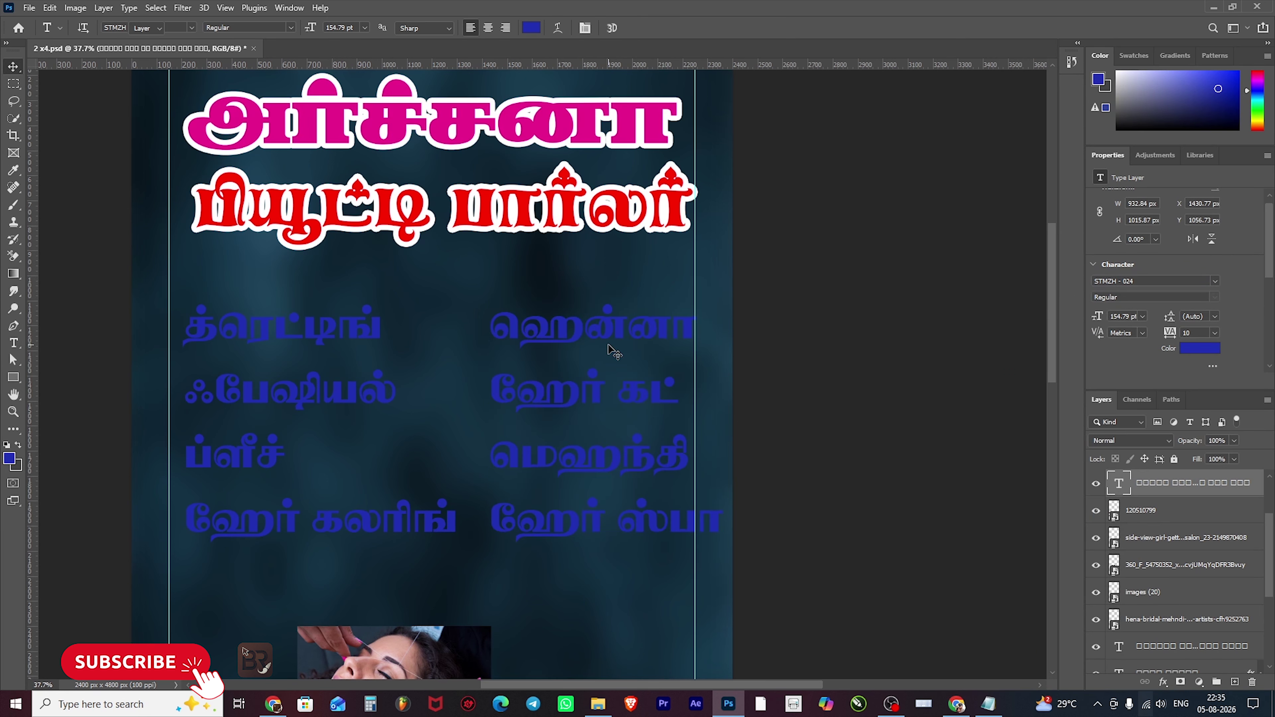
{"action": "left_click_drag", "start_coordinate": [609, 327], "coordinate": [580, 329]}
{"action": "left_click_drag", "start_coordinate": [444, 517], "coordinate": [427, 517]}
- Spread out the five overlapping salon photos: facial and mehndi upward, hair wash at lower left, curly-hair portrait and haircut at the right
{"action": "scroll", "coordinate": [494, 346], "scroll_direction": "down", "scroll_amount": 2}
{"action": "scroll", "coordinate": [494, 346], "scroll_direction": "down", "scroll_amount": 2}
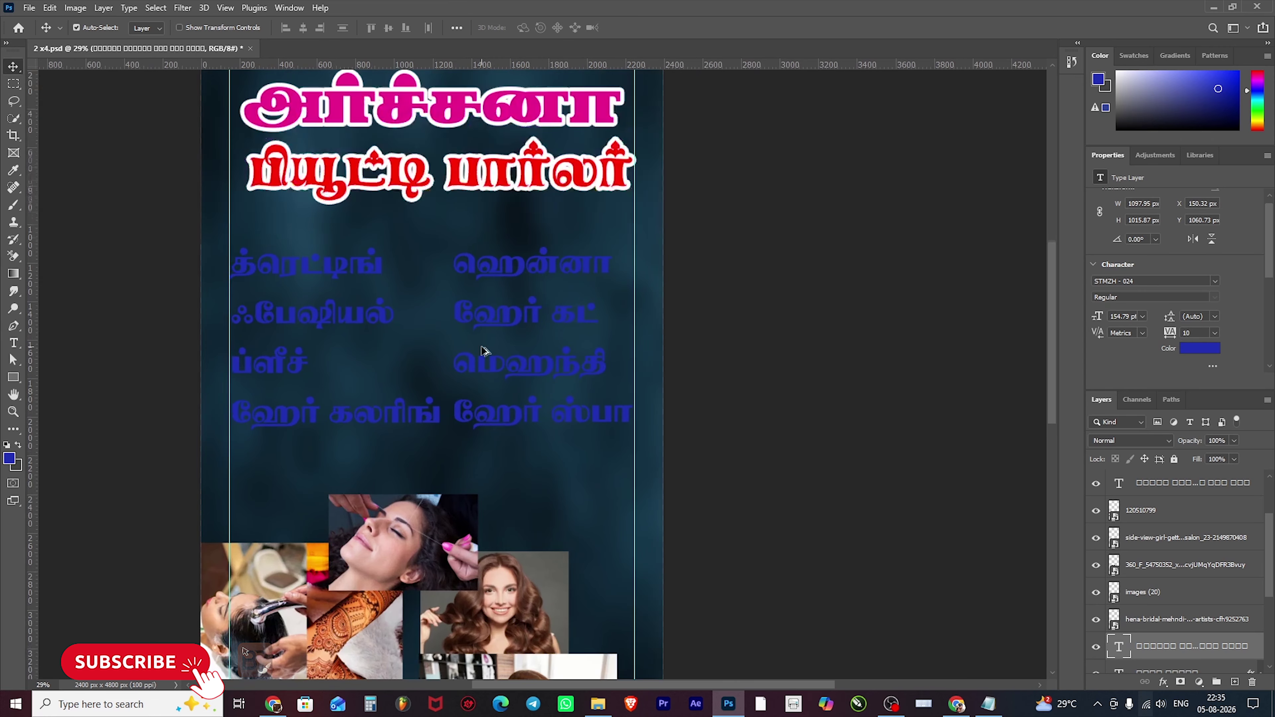
{"action": "scroll", "coordinate": [565, 444], "scroll_direction": "up", "scroll_amount": 1}
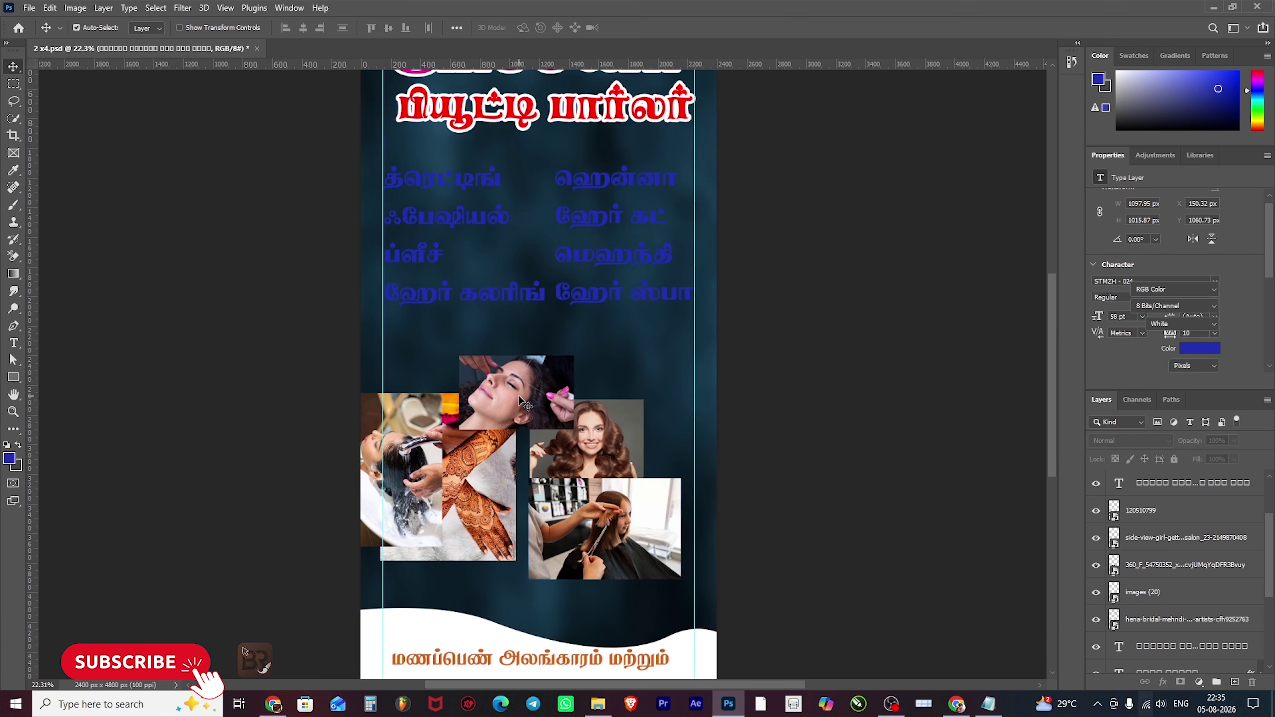
{"action": "left_click_drag", "start_coordinate": [518, 395], "coordinate": [512, 299]}
{"action": "left_click_drag", "start_coordinate": [459, 427], "coordinate": [487, 335]}
{"action": "left_click_drag", "start_coordinate": [401, 470], "coordinate": [460, 507]}
{"action": "left_click_drag", "start_coordinate": [602, 437], "coordinate": [660, 388]}
{"action": "left_click_drag", "start_coordinate": [576, 528], "coordinate": [632, 533]}
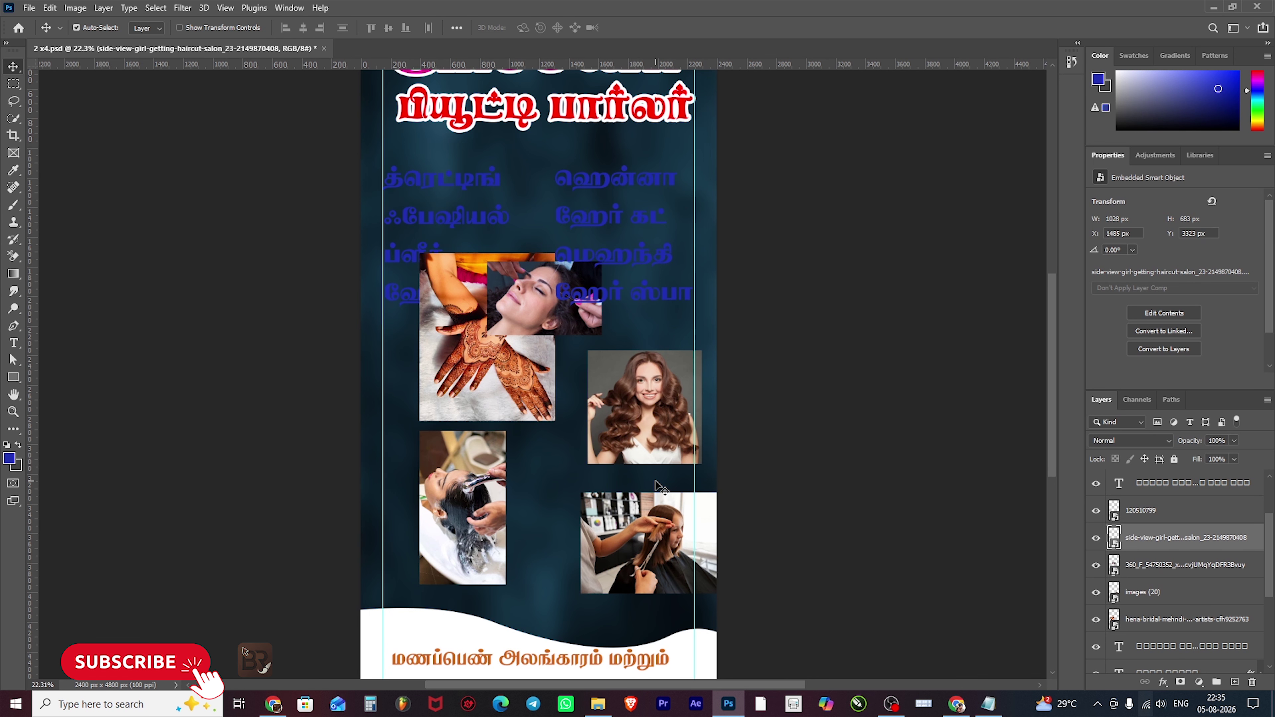
- Move the hair-wash photo down to the white wave and place the haircut photo directly beside it
{"action": "scroll", "coordinate": [592, 452], "scroll_direction": "up", "scroll_amount": 3}
{"action": "scroll", "coordinate": [452, 402], "scroll_direction": "down", "scroll_amount": 5}
{"action": "left_click", "coordinate": [412, 385]}
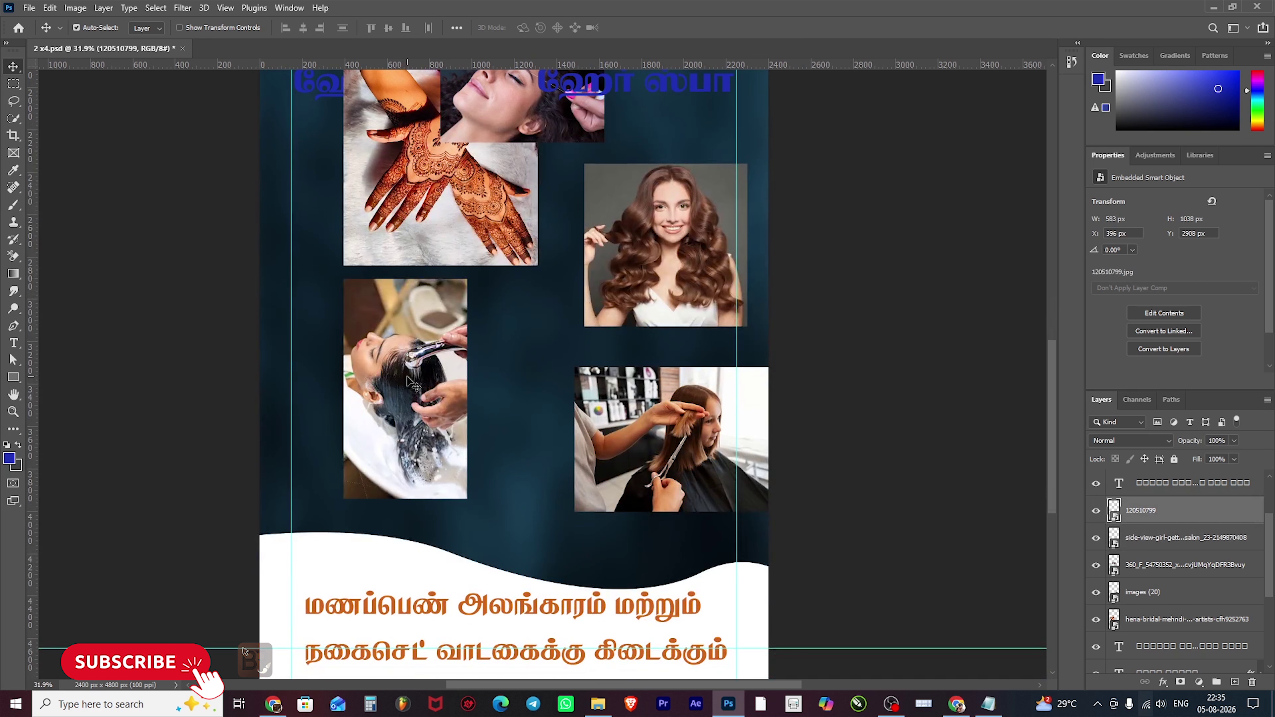
{"action": "left_click_drag", "start_coordinate": [408, 380], "coordinate": [410, 429]}
{"action": "left_click", "coordinate": [519, 375]}
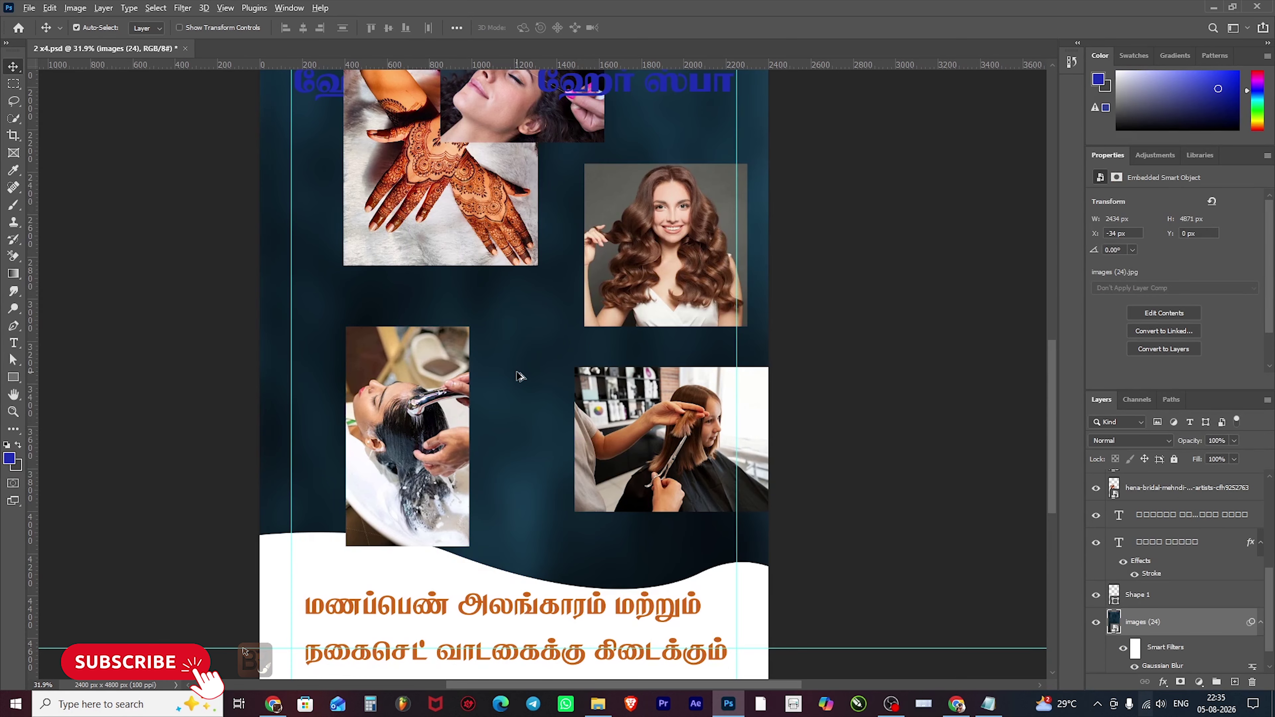
{"action": "scroll", "coordinate": [519, 375], "scroll_direction": "down", "scroll_amount": 2}
{"action": "left_click_drag", "start_coordinate": [639, 408], "coordinate": [555, 427]}
- Draw a blue circle about 778 px in diameter with the Ellipse tool, overlapping the top of the hair-wash photo
{"action": "key", "text": "u"}
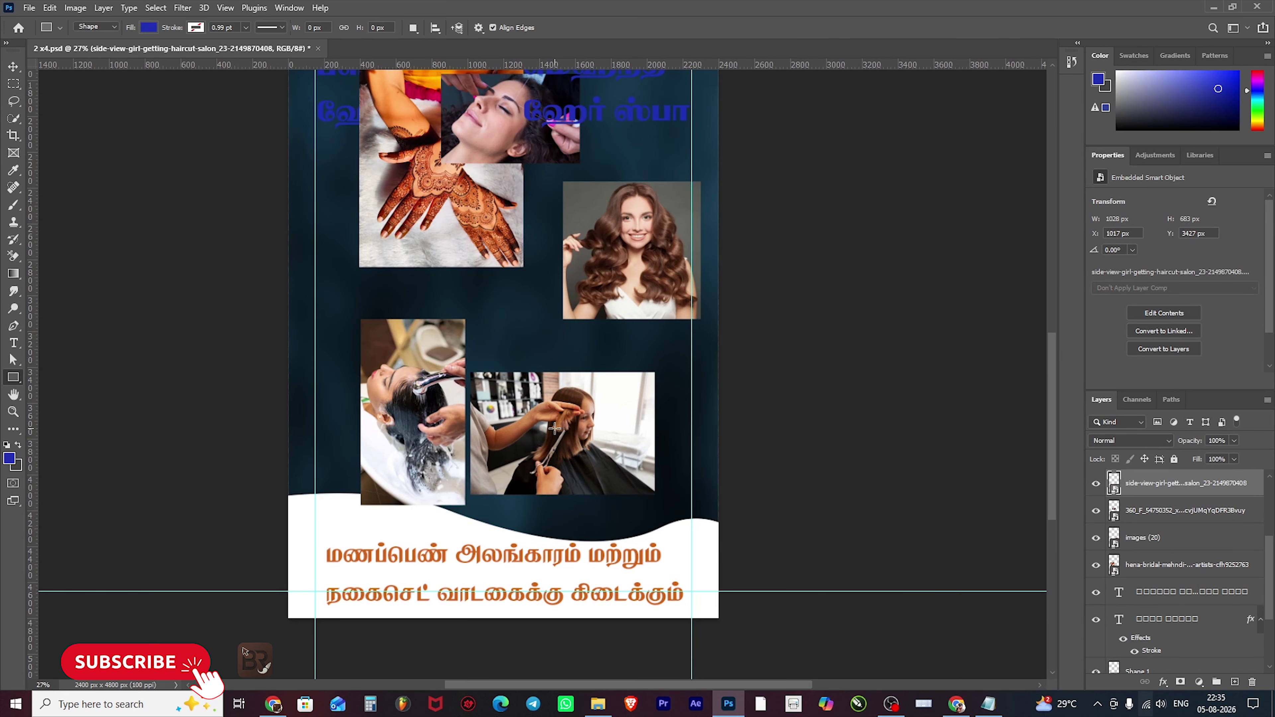
{"action": "right_click", "coordinate": [13, 377]}
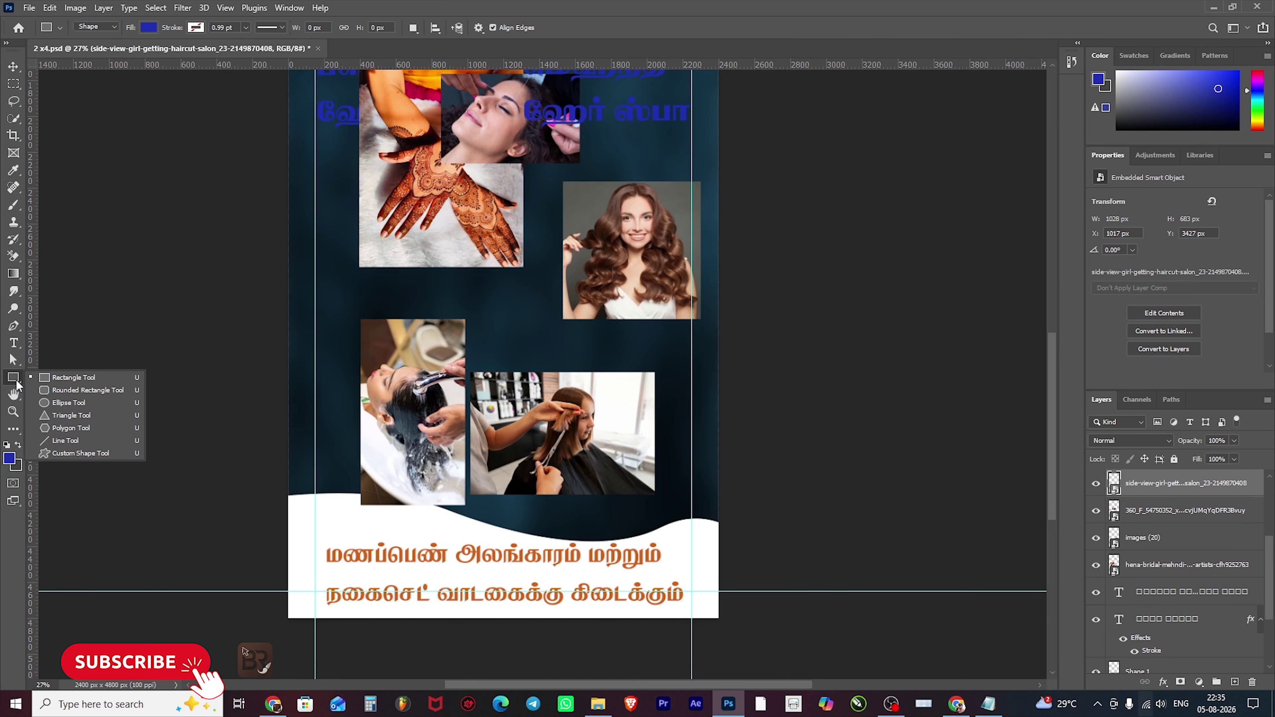
{"action": "left_click", "coordinate": [74, 395]}
{"action": "left_click_drag", "start_coordinate": [364, 257], "coordinate": [518, 394]}
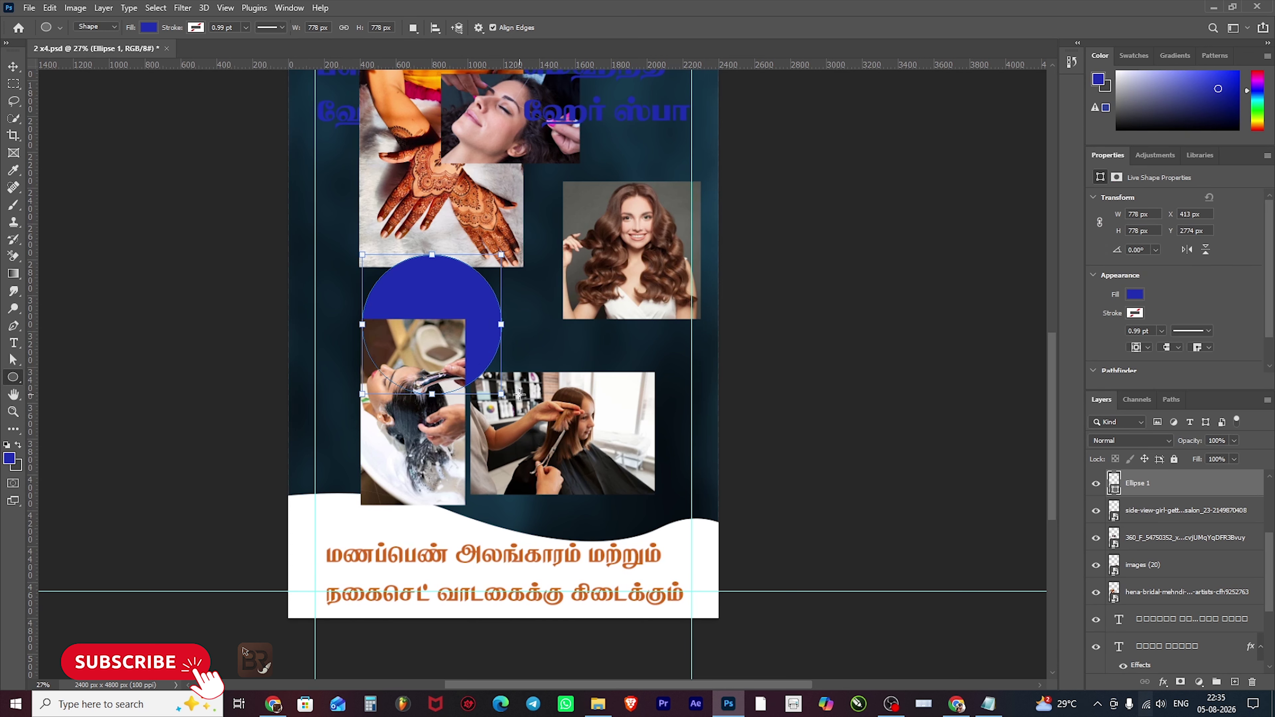
- Duplicate the blue circle four times and arrange the copies at the four corners around the original circle
{"action": "key", "text": "v"}
{"action": "scroll", "coordinate": [522, 412], "scroll_direction": "up", "scroll_amount": 3}
{"action": "scroll", "coordinate": [522, 412], "scroll_direction": "left", "scroll_amount": 2}
{"action": "left_click_drag", "start_coordinate": [527, 433], "coordinate": [676, 407]}
{"action": "left_click_drag", "start_coordinate": [676, 407], "coordinate": [454, 542]}
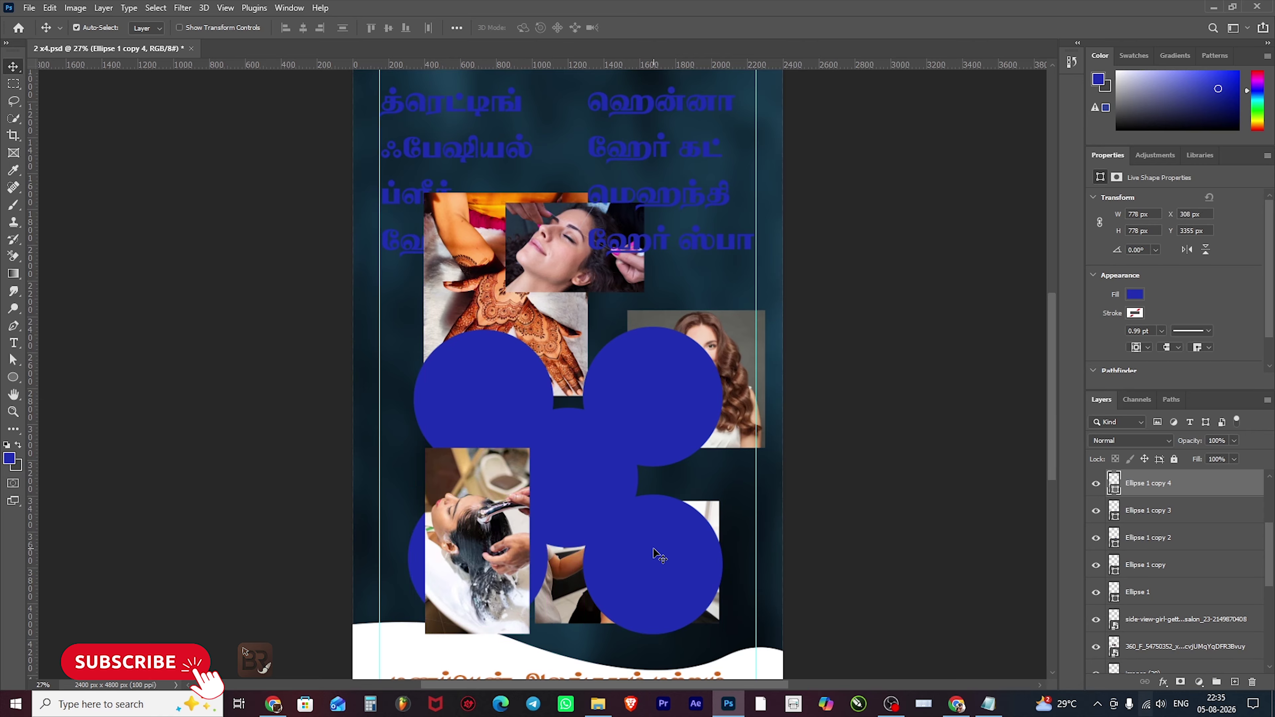
- Align the two lower outer circles with each other on their vertical centers
{"action": "left_click", "coordinate": [661, 558], "text": "shift"}
{"action": "left_click", "coordinate": [677, 430], "text": "shift"}
{"action": "left_click", "coordinate": [503, 433], "text": "shift"}
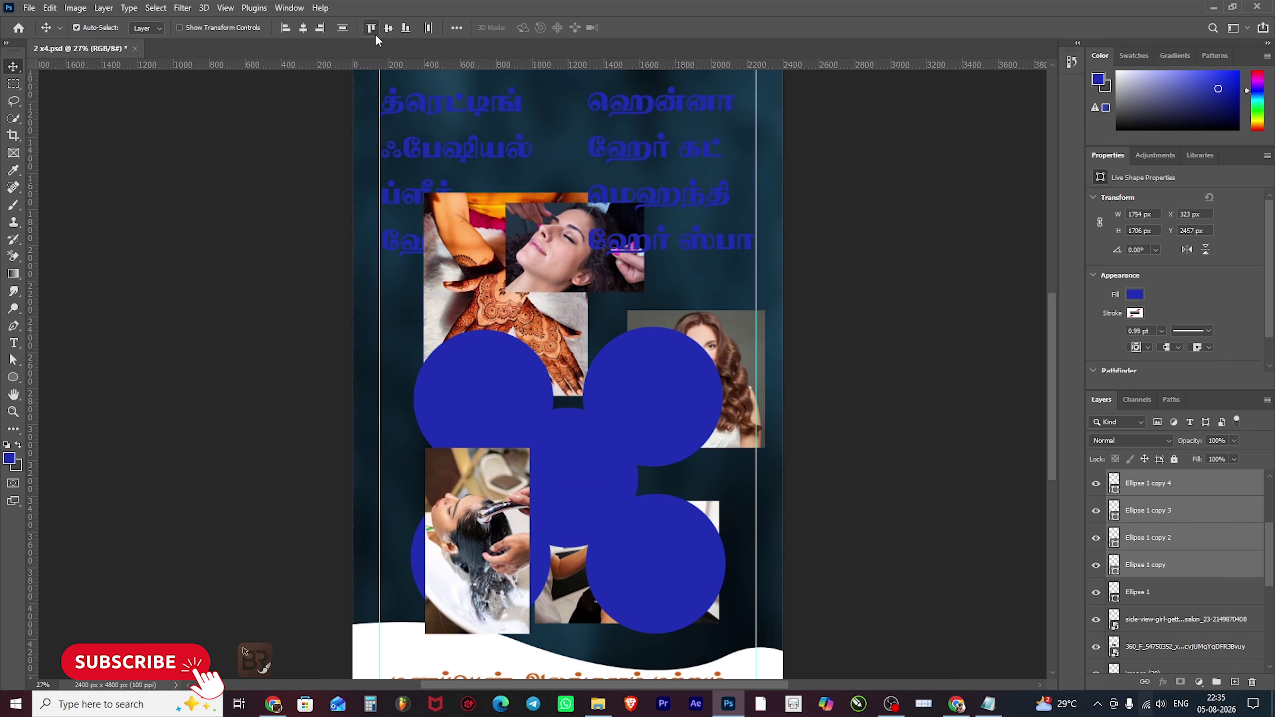
{"action": "left_click", "coordinate": [685, 547]}
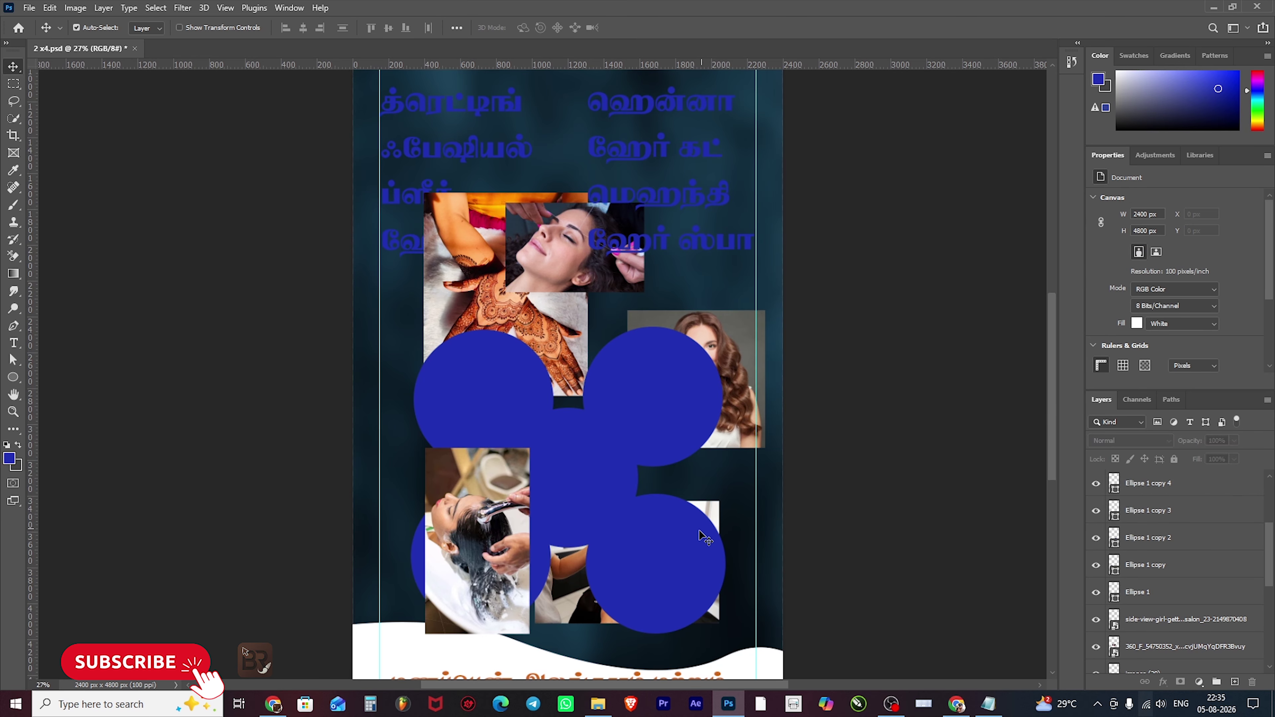
{"action": "left_click", "coordinate": [416, 556], "text": "shift"}
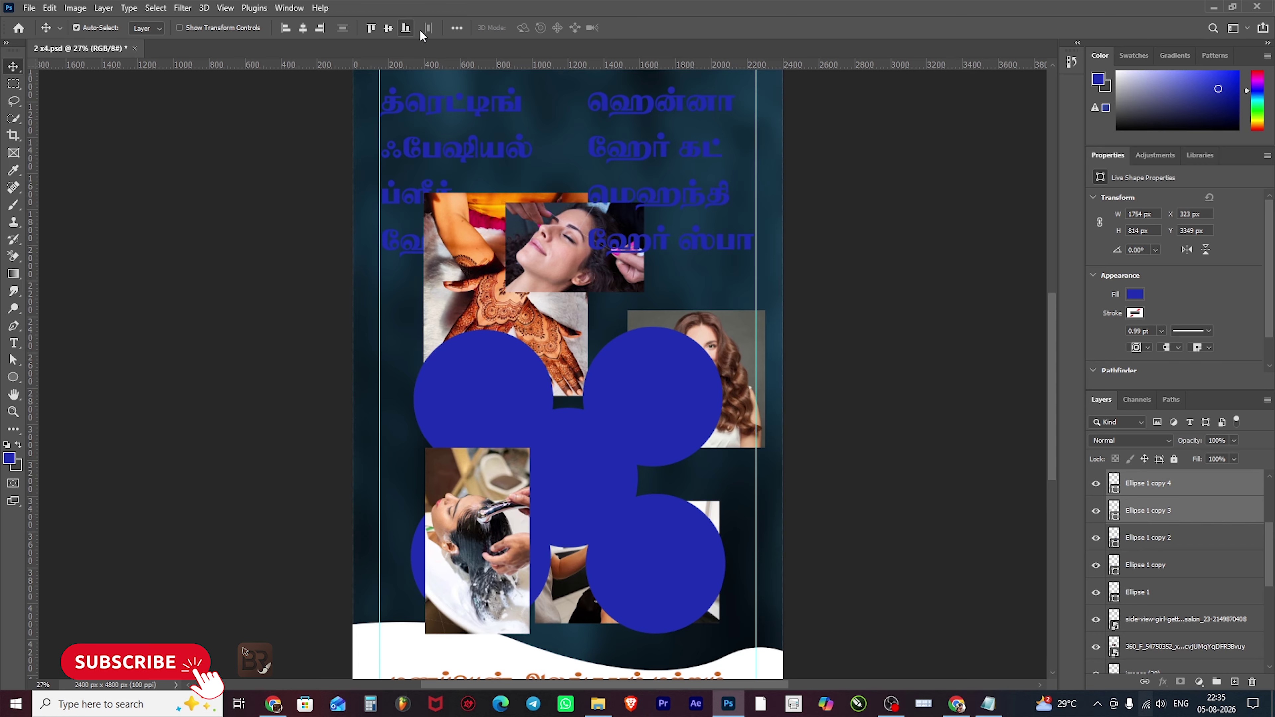
{"action": "left_click", "coordinate": [388, 28]}
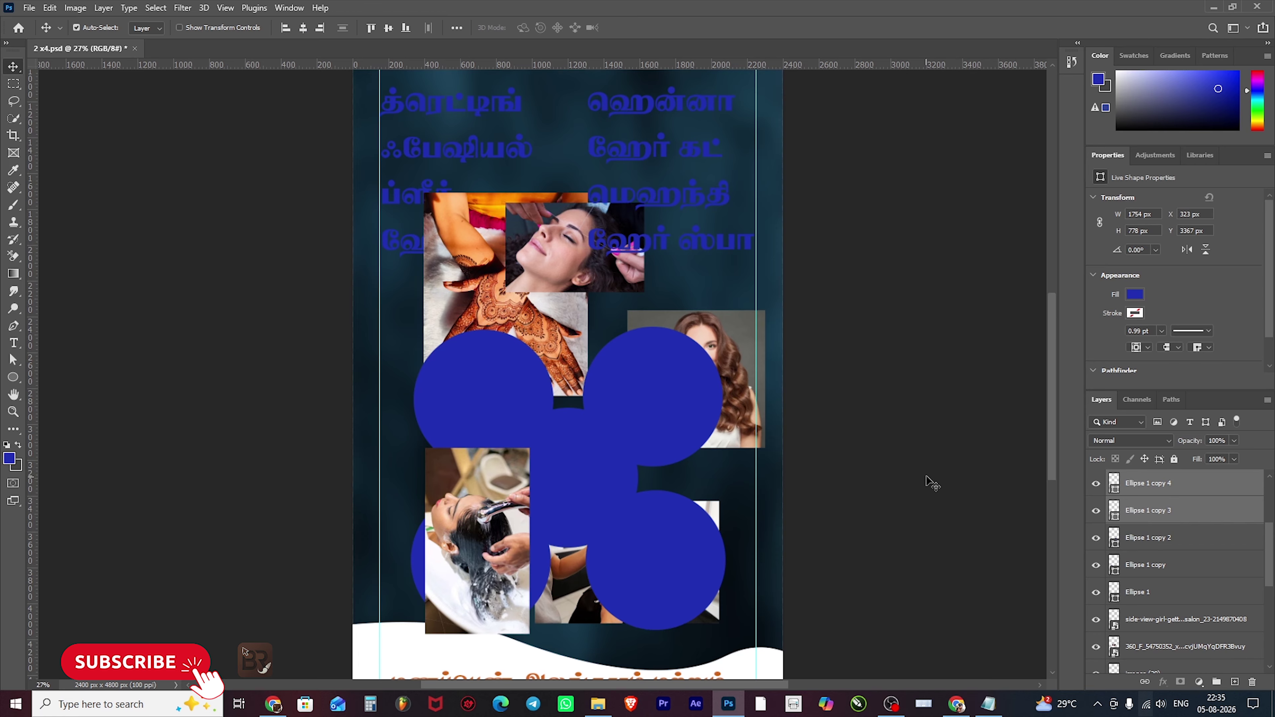
- Align the two upper outer circles with each other on their vertical centers
{"action": "left_click", "coordinate": [931, 480]}
{"action": "left_click", "coordinate": [557, 408]}
{"action": "left_click", "coordinate": [442, 339], "text": "shift"}
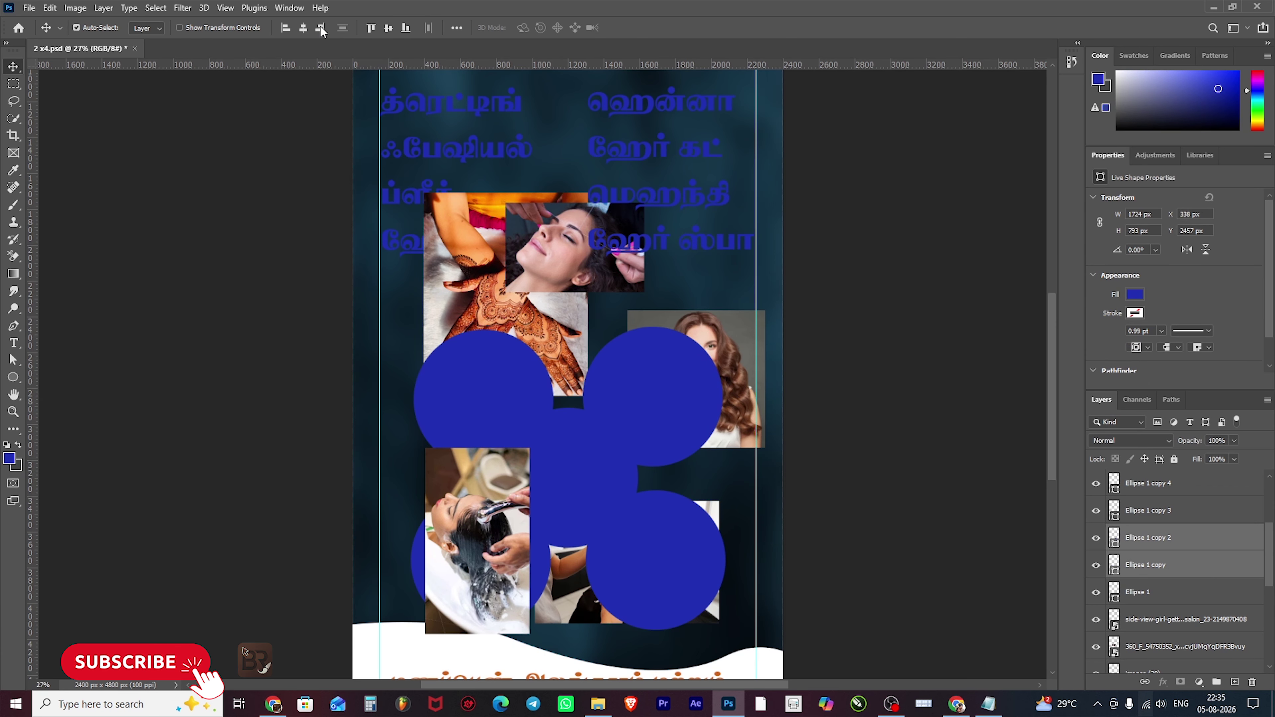
{"action": "left_click", "coordinate": [955, 502]}
- Align the upper-right and lower-right circles on their horizontal centers
{"action": "left_click", "coordinate": [651, 417]}
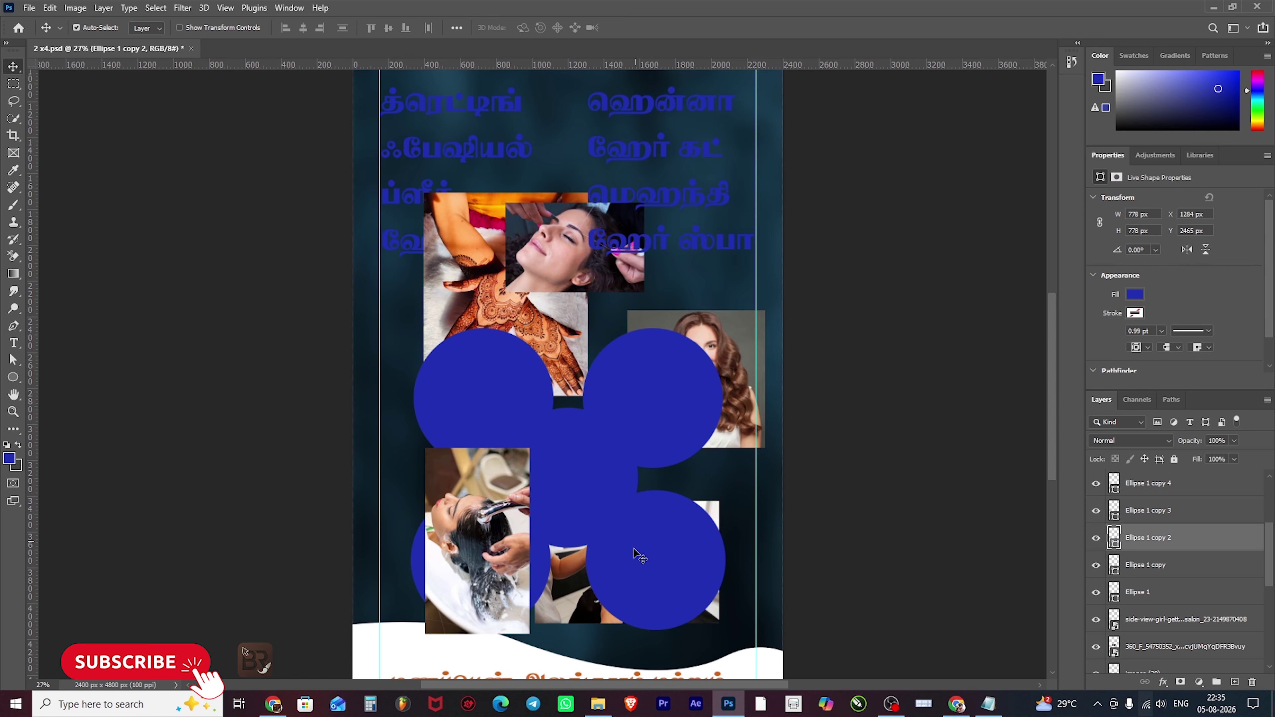
{"action": "left_click", "coordinate": [635, 553], "text": "shift"}
{"action": "left_click", "coordinate": [306, 29]}
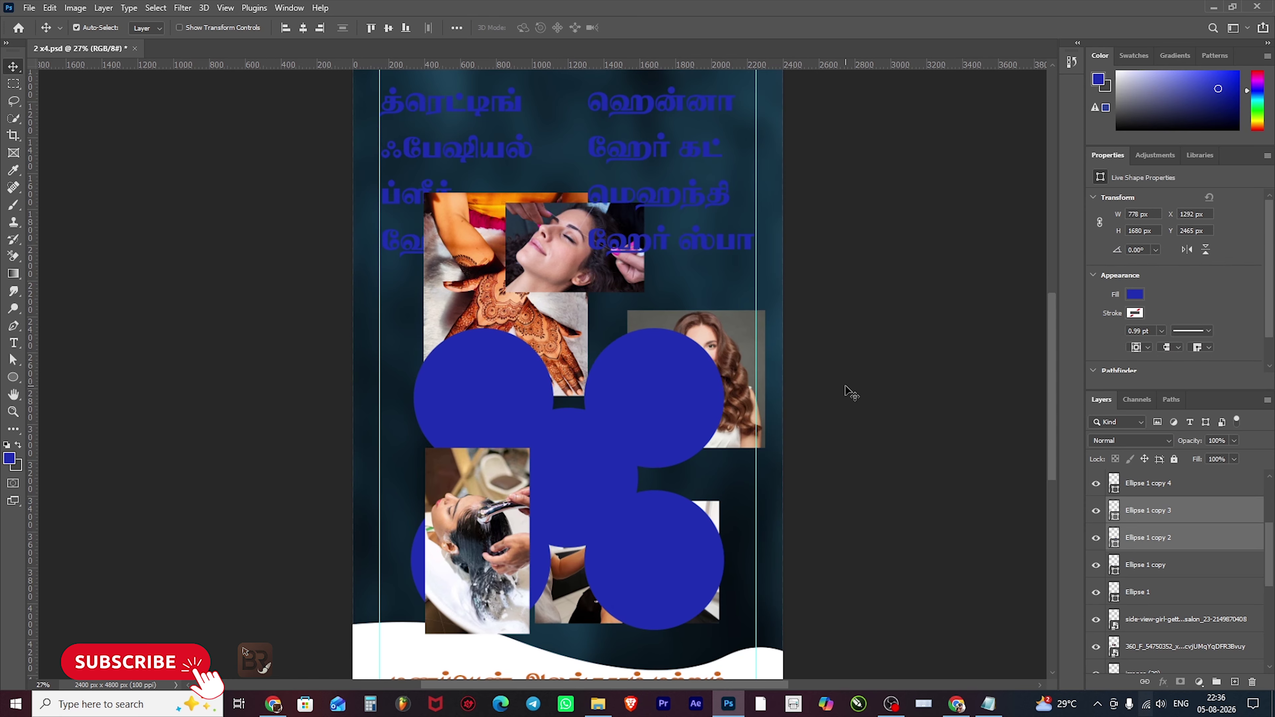
{"action": "left_click", "coordinate": [897, 405]}
- Align the upper-left and lower-left circles on their horizontal centers and recheck the vertical alignment of the lower pair
{"action": "left_click", "coordinate": [495, 400]}
{"action": "left_click", "coordinate": [421, 551], "text": "shift"}
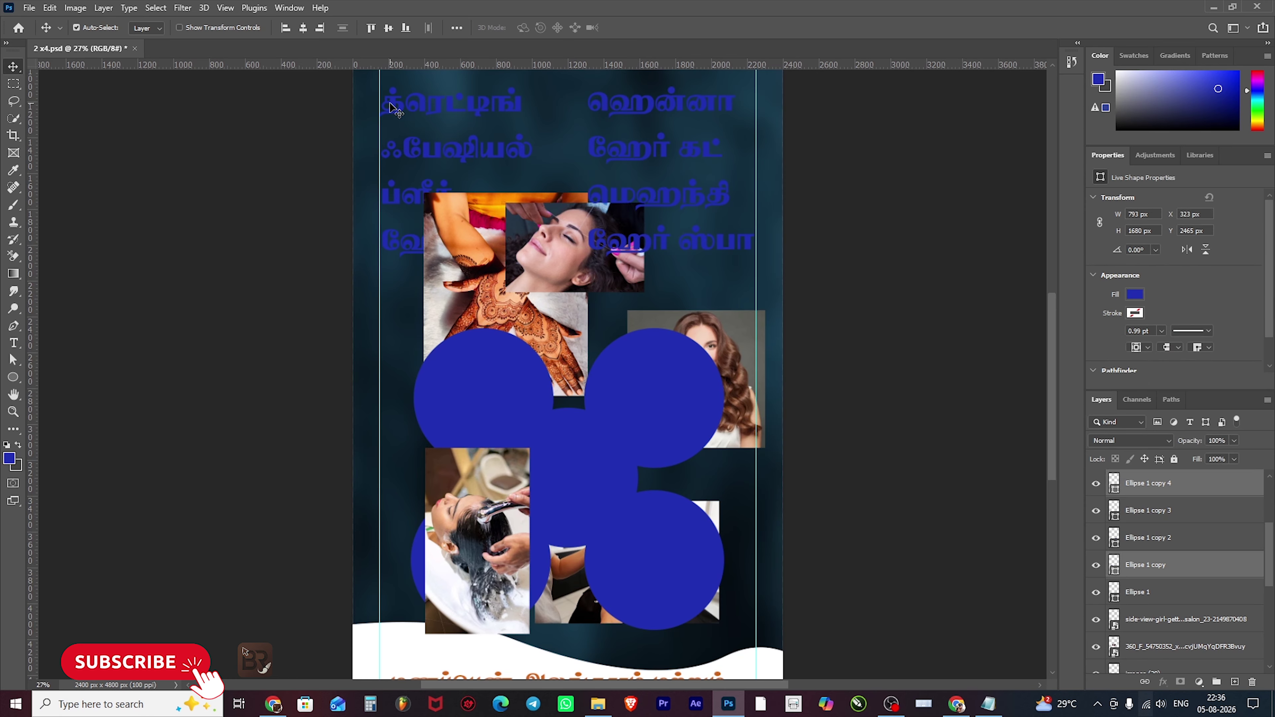
{"action": "left_click", "coordinate": [303, 27]}
{"action": "left_click", "coordinate": [881, 476]}
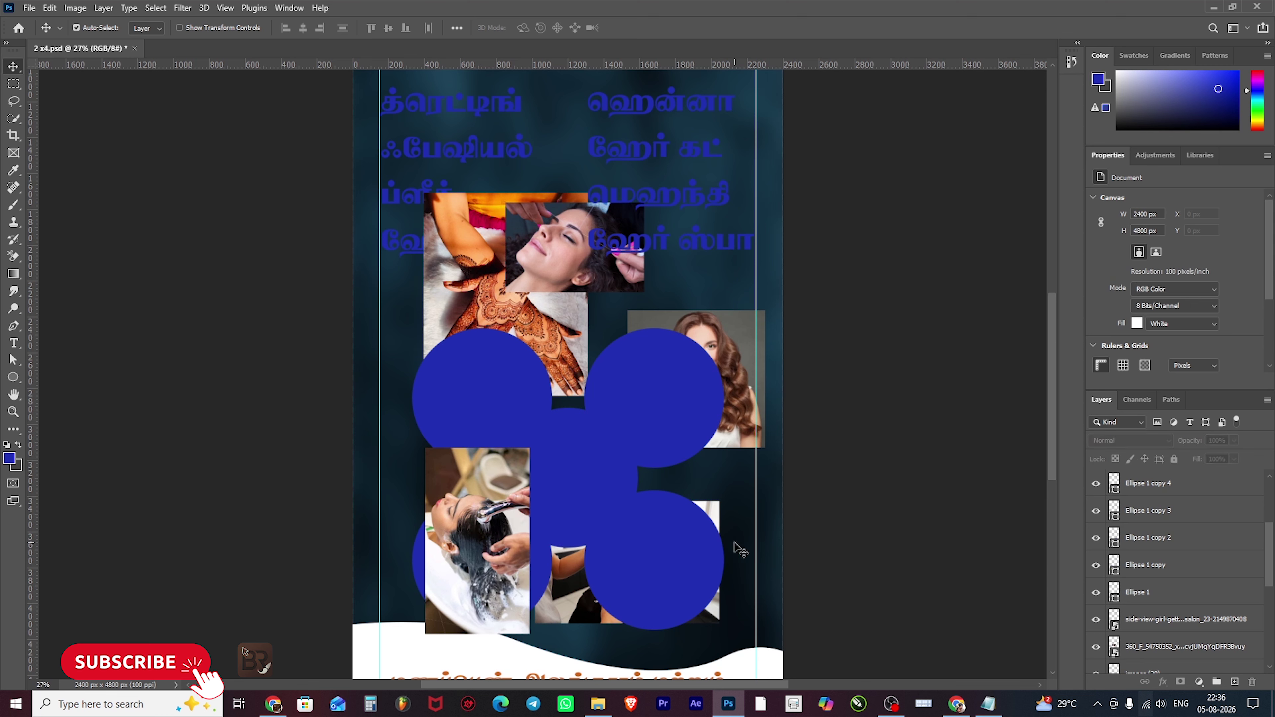
{"action": "left_click", "coordinate": [598, 561]}
{"action": "left_click", "coordinate": [547, 560], "text": "shift"}
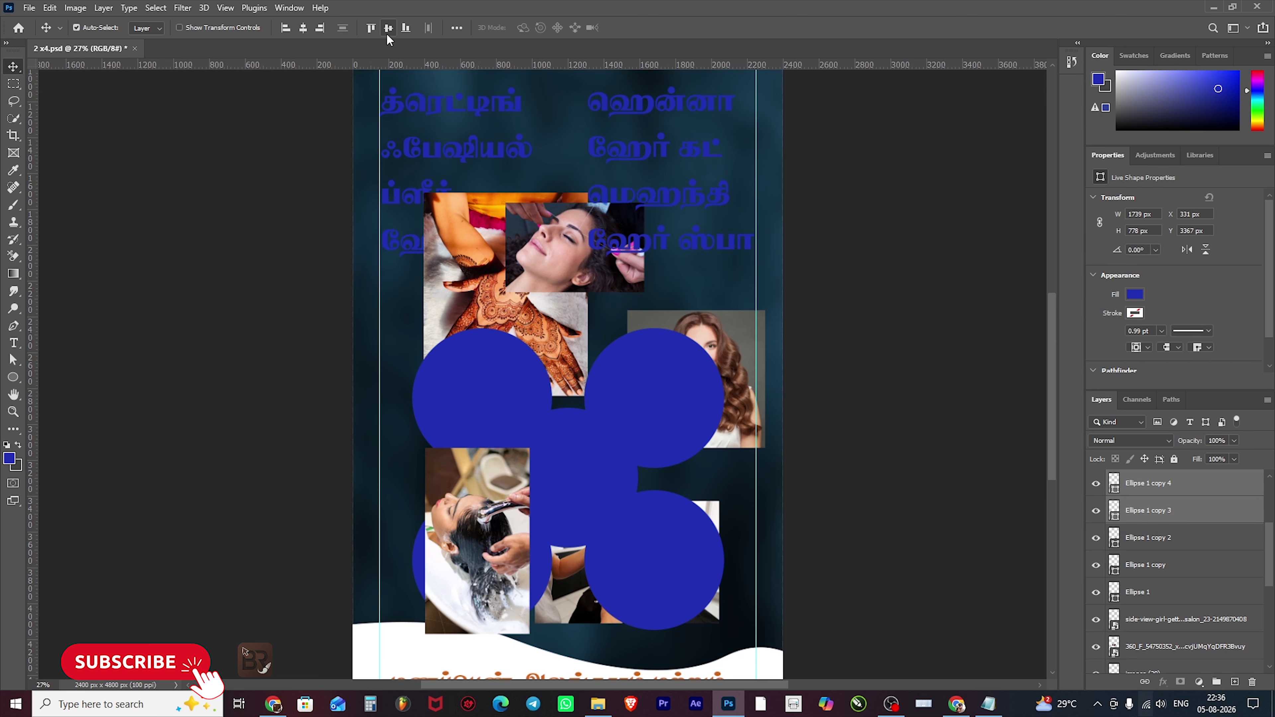
{"action": "left_click", "coordinate": [884, 406]}
- Move the hair-wash photo up and right, off the left circles and over the central circle's right half
{"action": "left_click", "coordinate": [578, 485]}
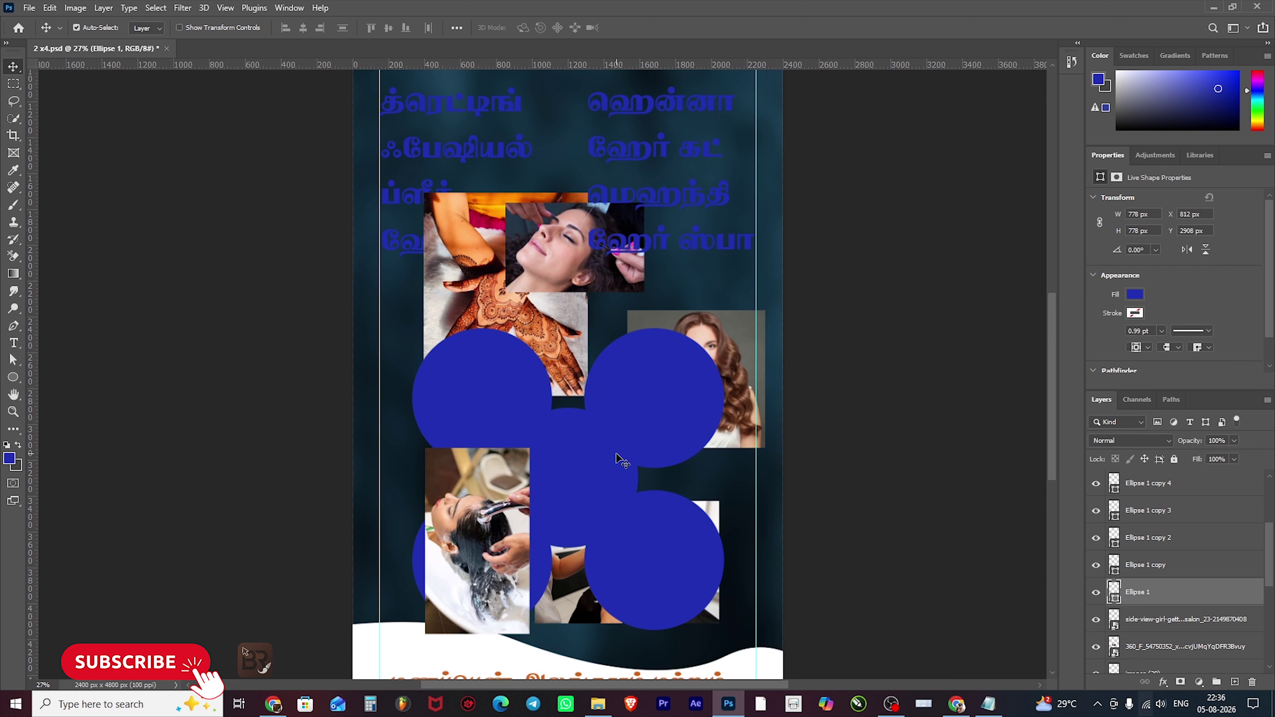
{"action": "left_click", "coordinate": [622, 457]}
{"action": "scroll", "coordinate": [723, 450], "scroll_direction": "up", "scroll_amount": 2}
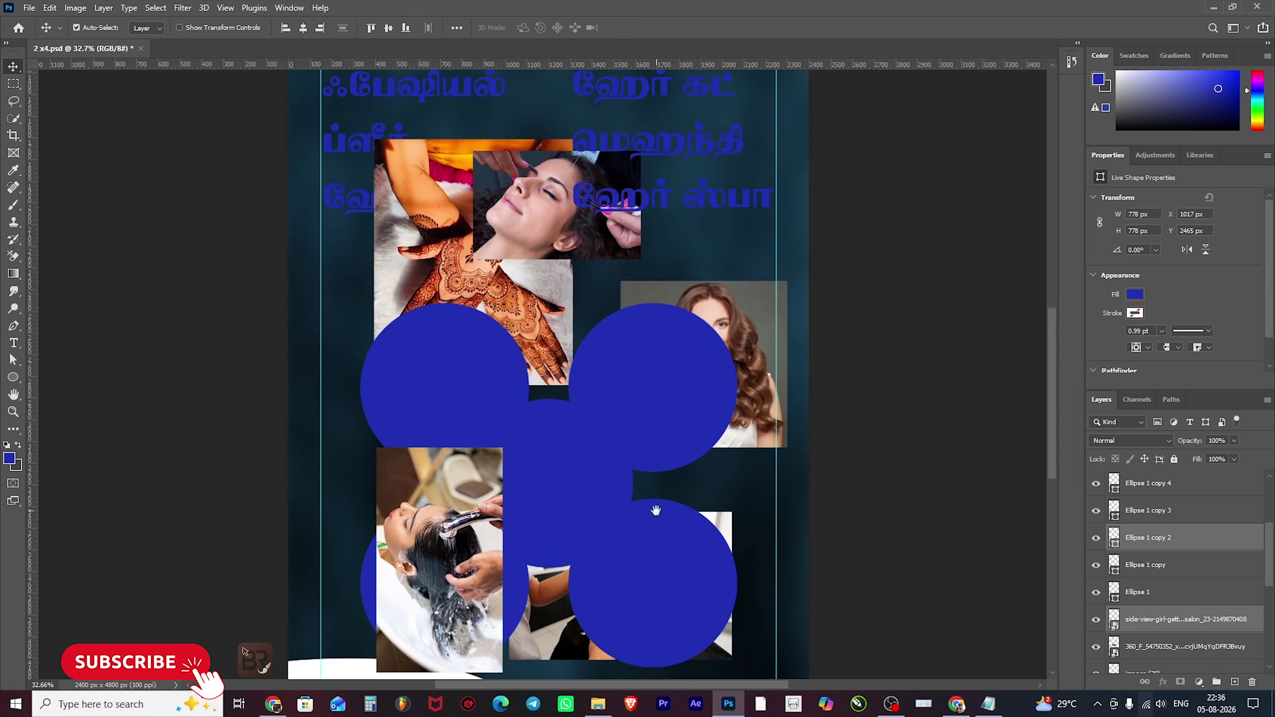
{"action": "scroll", "coordinate": [655, 513], "scroll_direction": "down", "scroll_amount": 3}
{"action": "left_click_drag", "start_coordinate": [378, 363], "coordinate": [538, 285]}
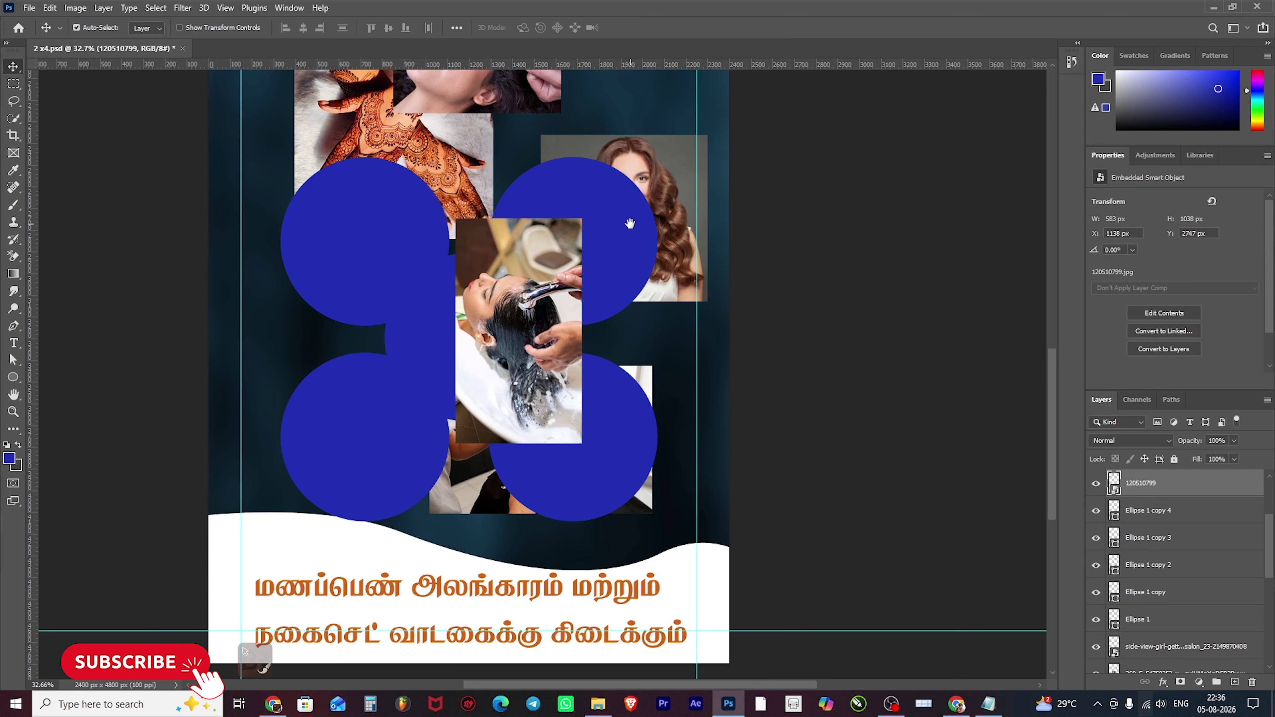
{"action": "scroll", "coordinate": [603, 276], "scroll_direction": "up", "scroll_amount": 1}
- Select all five circles and move their layers below the photos and text, directly above the Shape 1 layer
{"action": "left_click", "coordinate": [583, 286]}
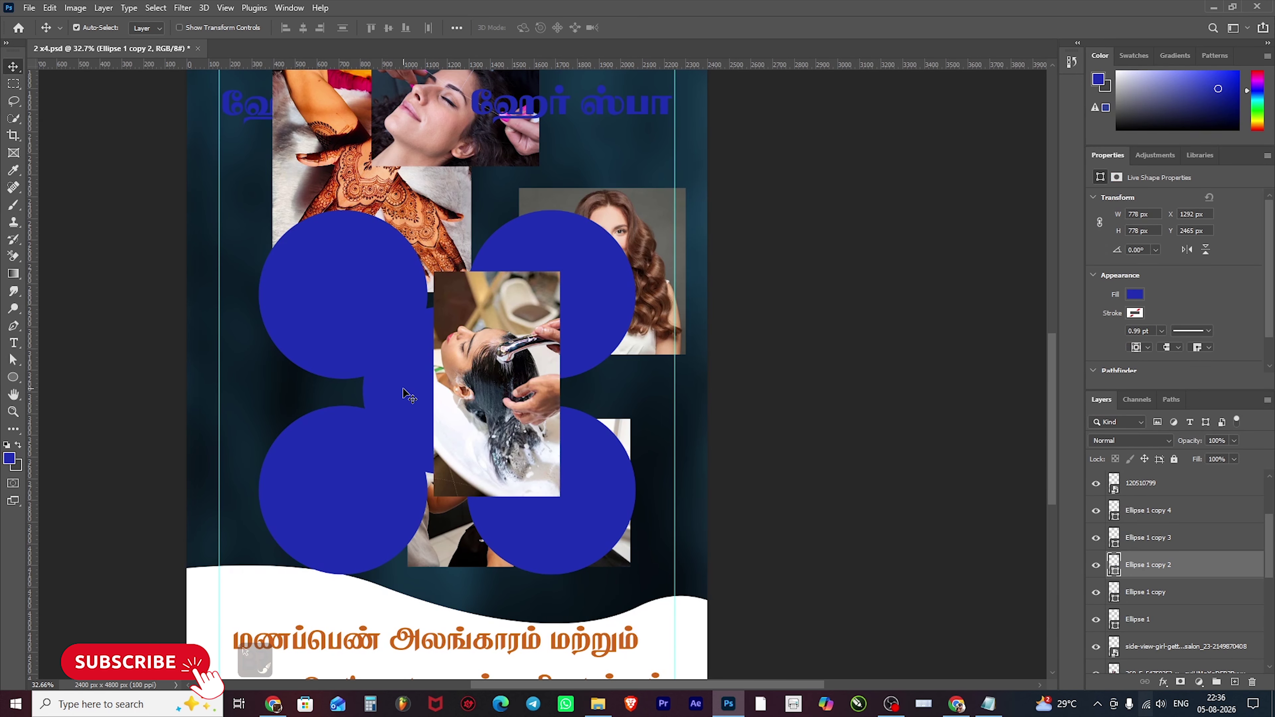
{"action": "left_click", "coordinate": [384, 369], "text": "shift"}
{"action": "left_click", "coordinate": [378, 347], "text": "shift"}
{"action": "left_click", "coordinate": [364, 451], "text": "shift"}
{"action": "left_click", "coordinate": [574, 518], "text": "shift"}
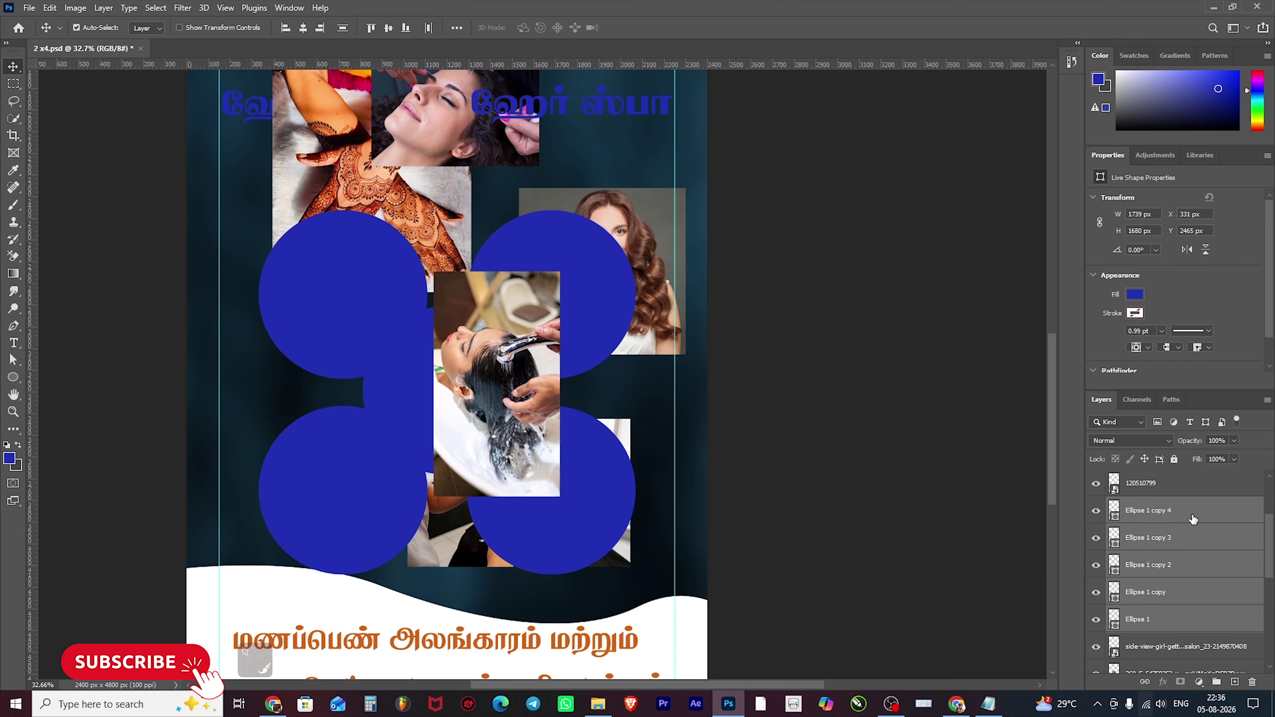
{"action": "scroll", "coordinate": [1193, 519], "scroll_direction": "down", "scroll_amount": 10}
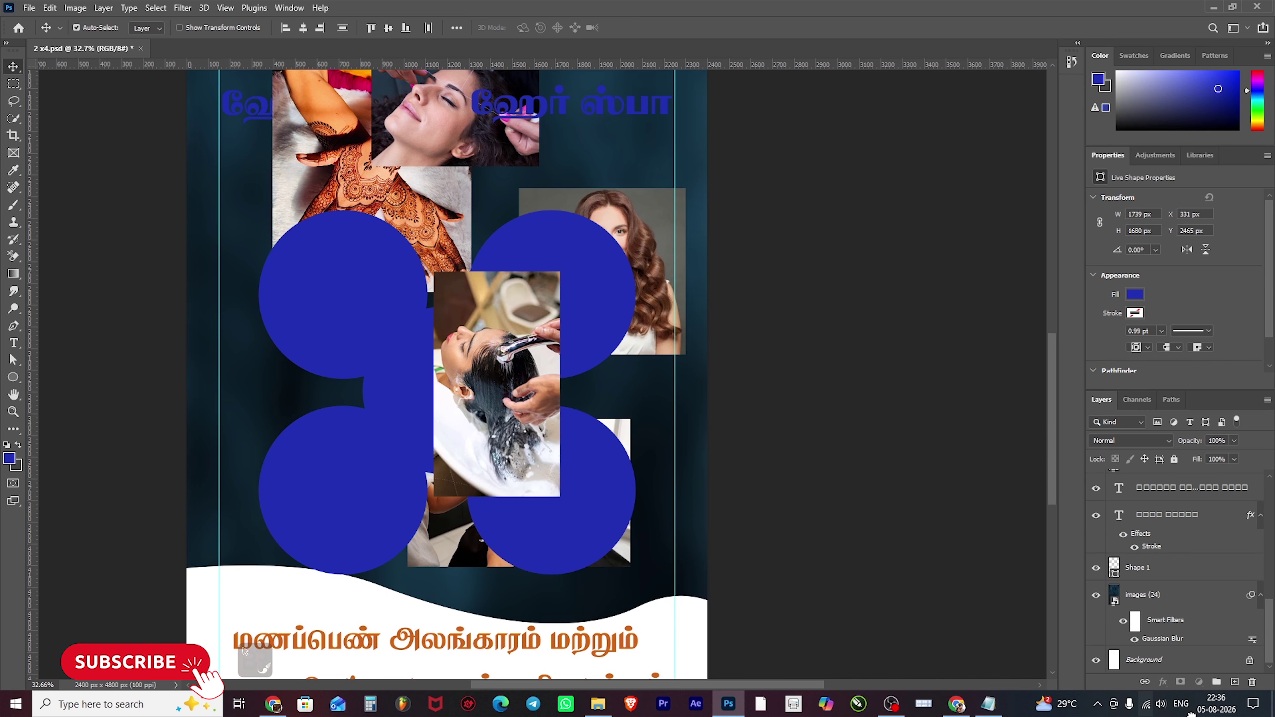
{"action": "left_click_drag", "start_coordinate": [1193, 519], "coordinate": [1177, 585]}
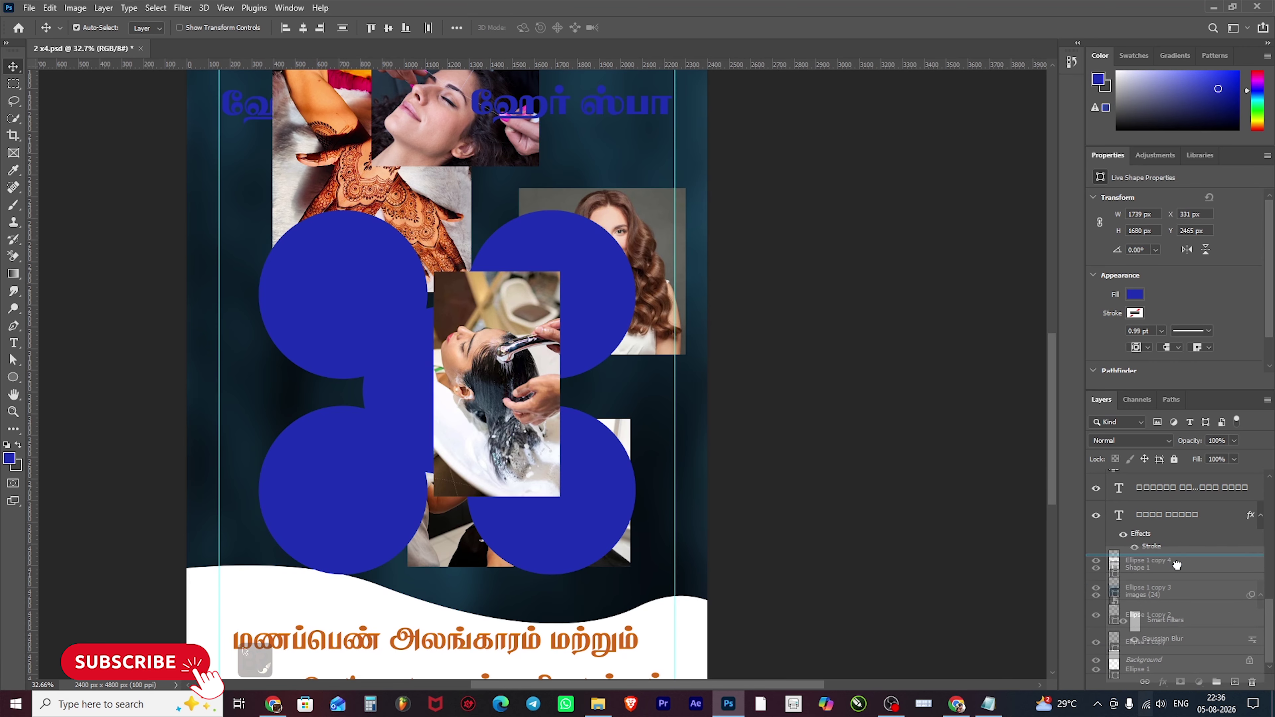
- Shift the hair-wash photo left and move its layer beneath the circles, directly above Shape 1
{"action": "scroll", "coordinate": [717, 441], "scroll_direction": "left", "scroll_amount": 5}
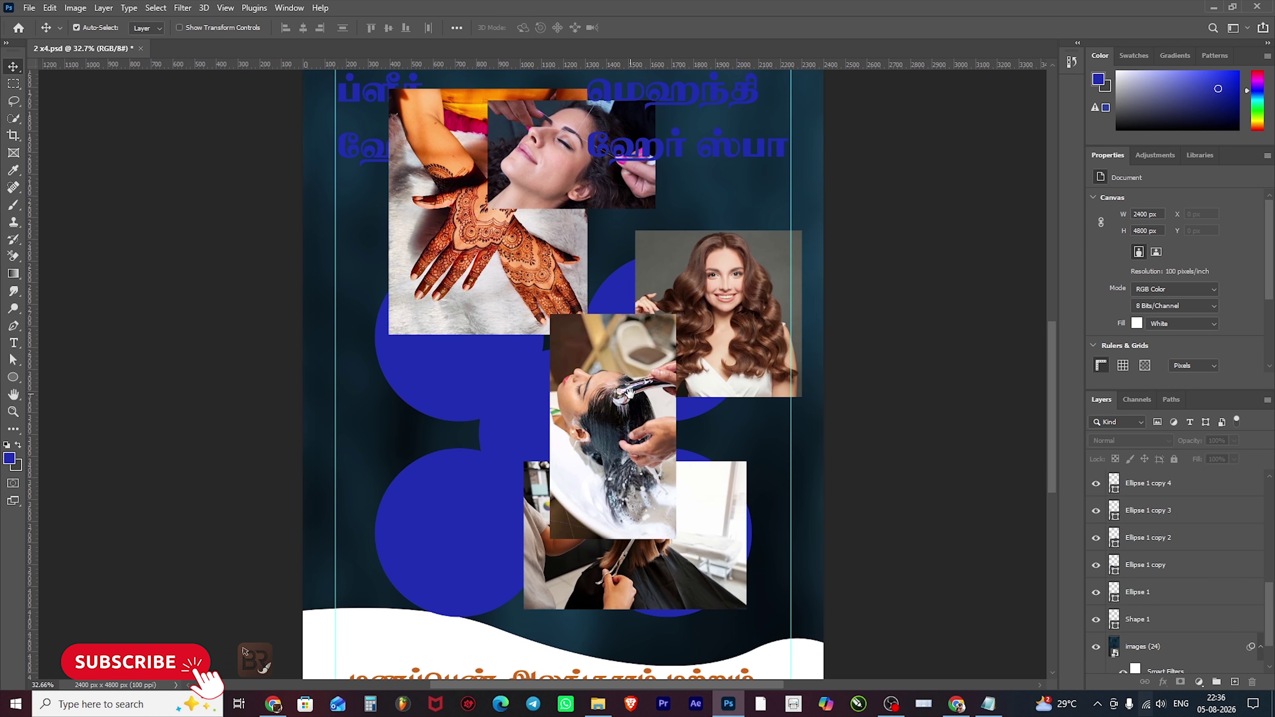
{"action": "left_click_drag", "start_coordinate": [642, 427], "coordinate": [537, 427]}
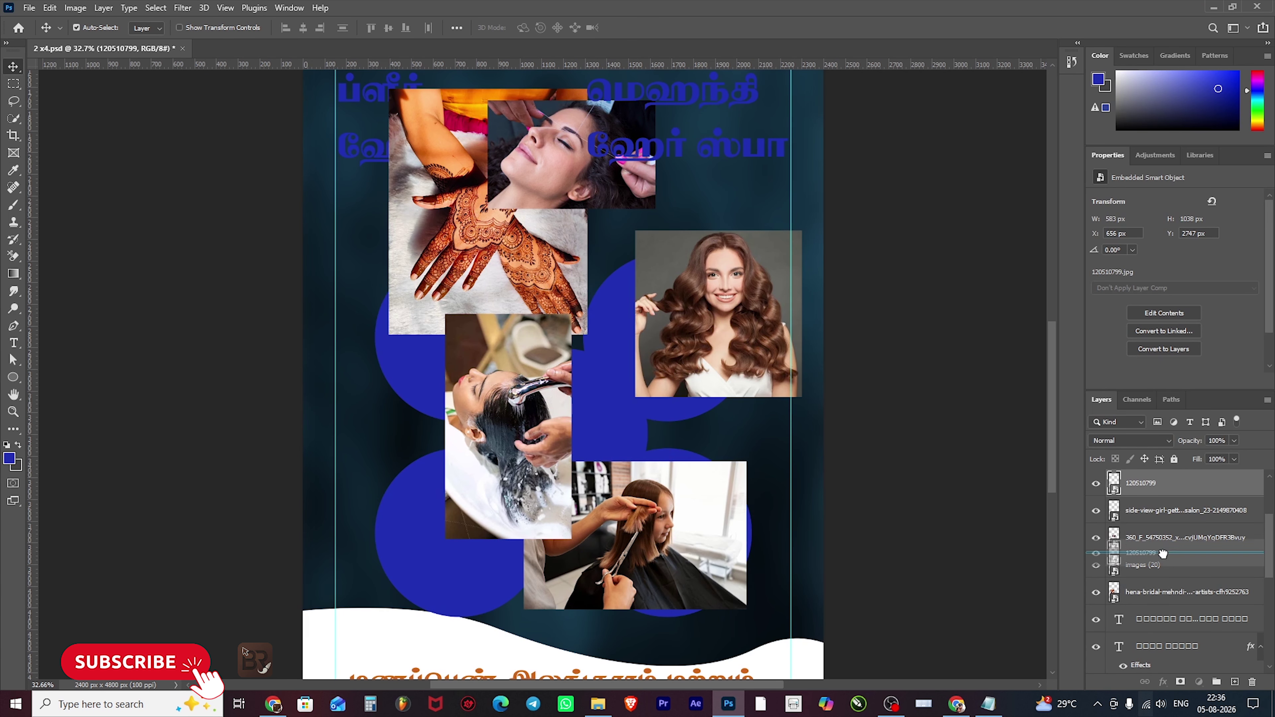
{"action": "scroll", "coordinate": [1172, 491], "scroll_direction": "down", "scroll_amount": 3}
{"action": "left_click_drag", "start_coordinate": [1162, 713], "coordinate": [1162, 547]}
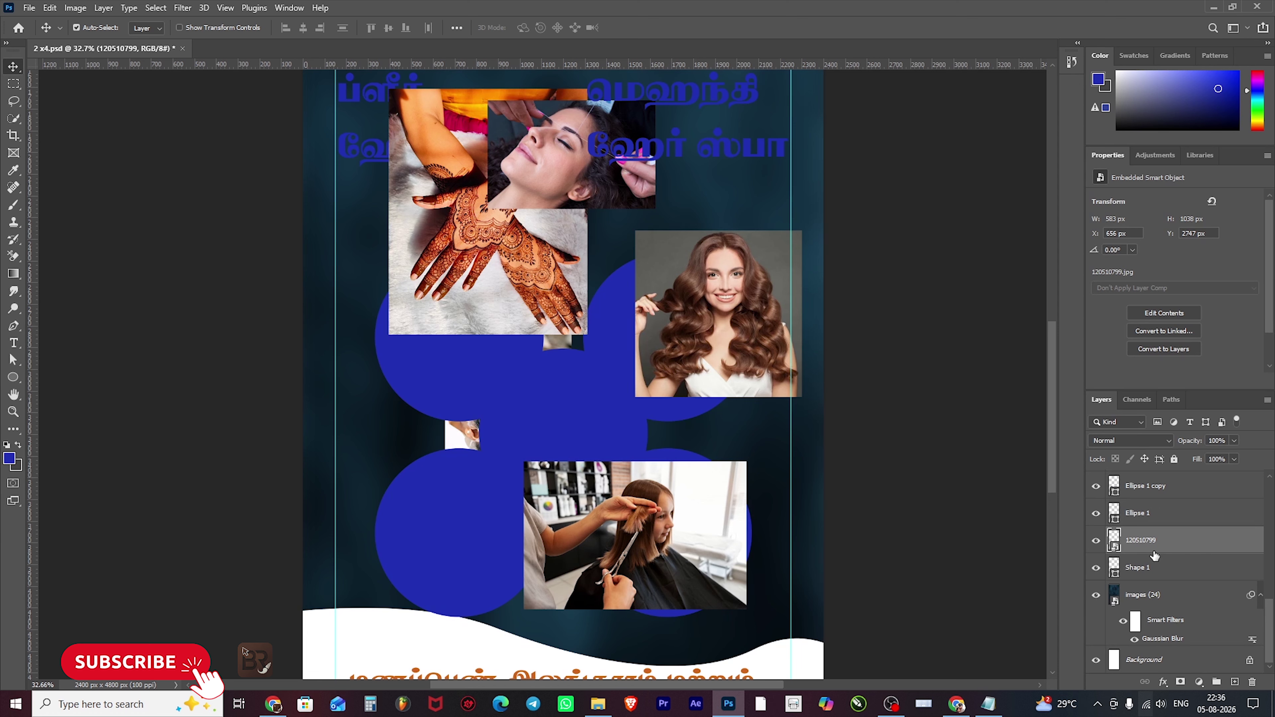
- Move the haircut photo over the central circle and clip it to the layer directly below it
{"action": "left_click_drag", "start_coordinate": [653, 525], "coordinate": [585, 421]}
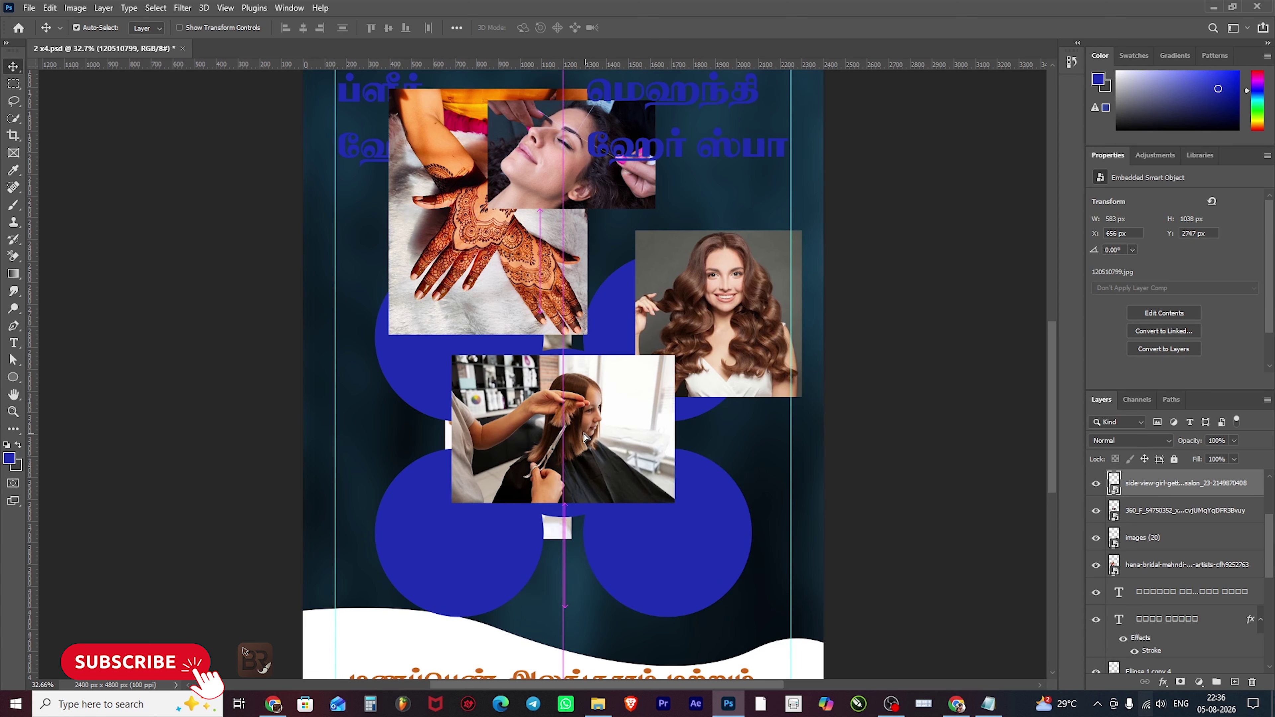
{"action": "key", "text": "ctrl+alt+g"}
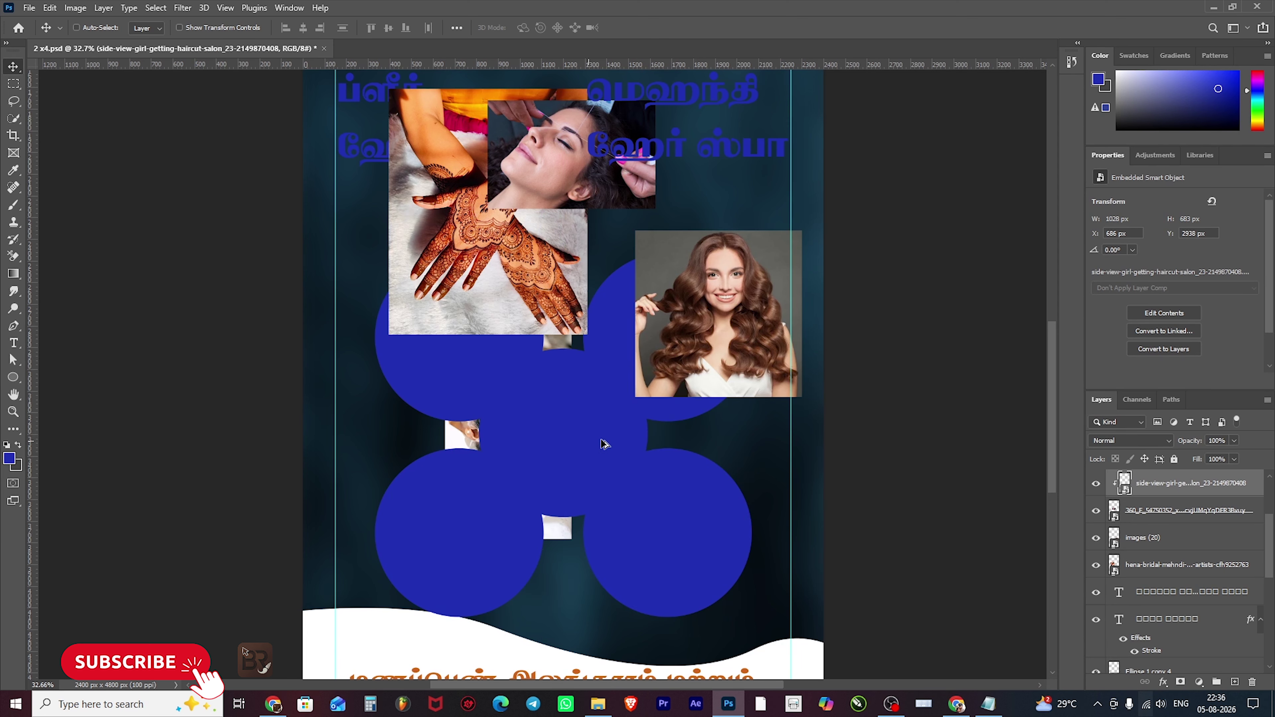
- Move the hair-wash photo's layer directly above the central circle's layer, Ellipse 1
{"action": "key", "text": "z"}
{"action": "left_click", "coordinate": [914, 494], "text": "alt"}
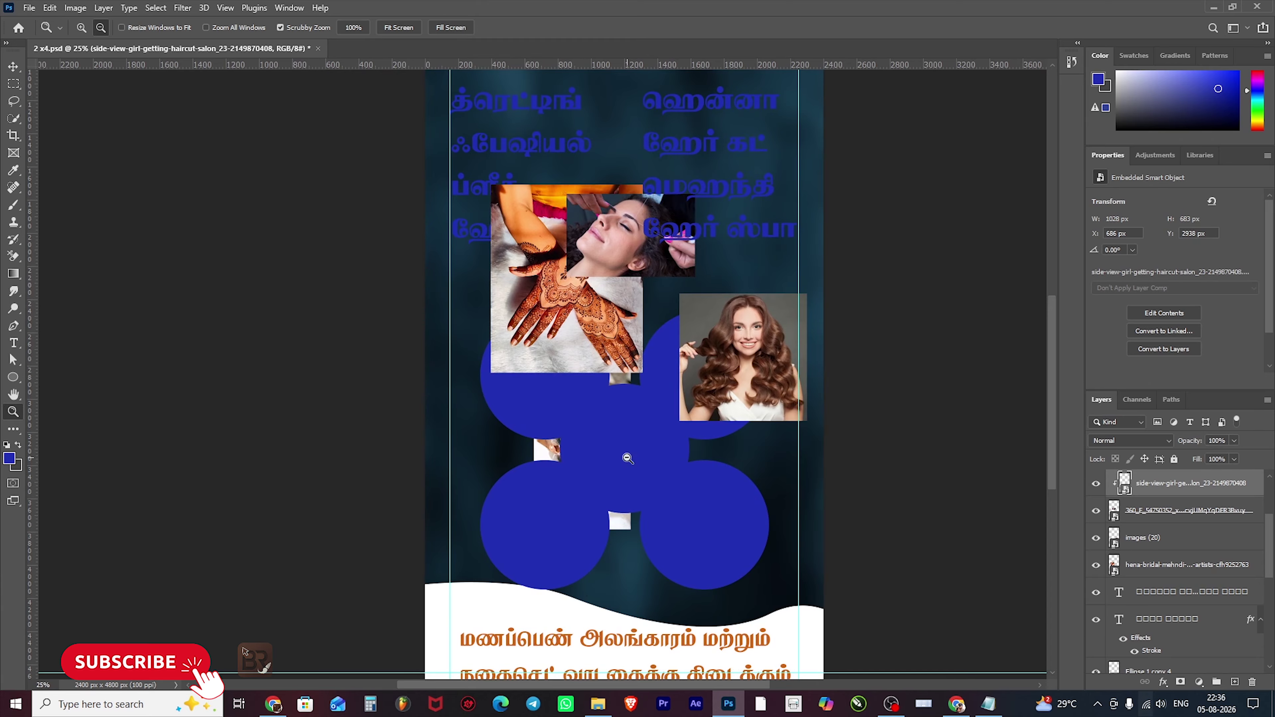
{"action": "key", "text": "v"}
{"action": "left_click", "coordinate": [551, 450]}
{"action": "scroll", "coordinate": [1167, 624], "scroll_direction": "down", "scroll_amount": 3}
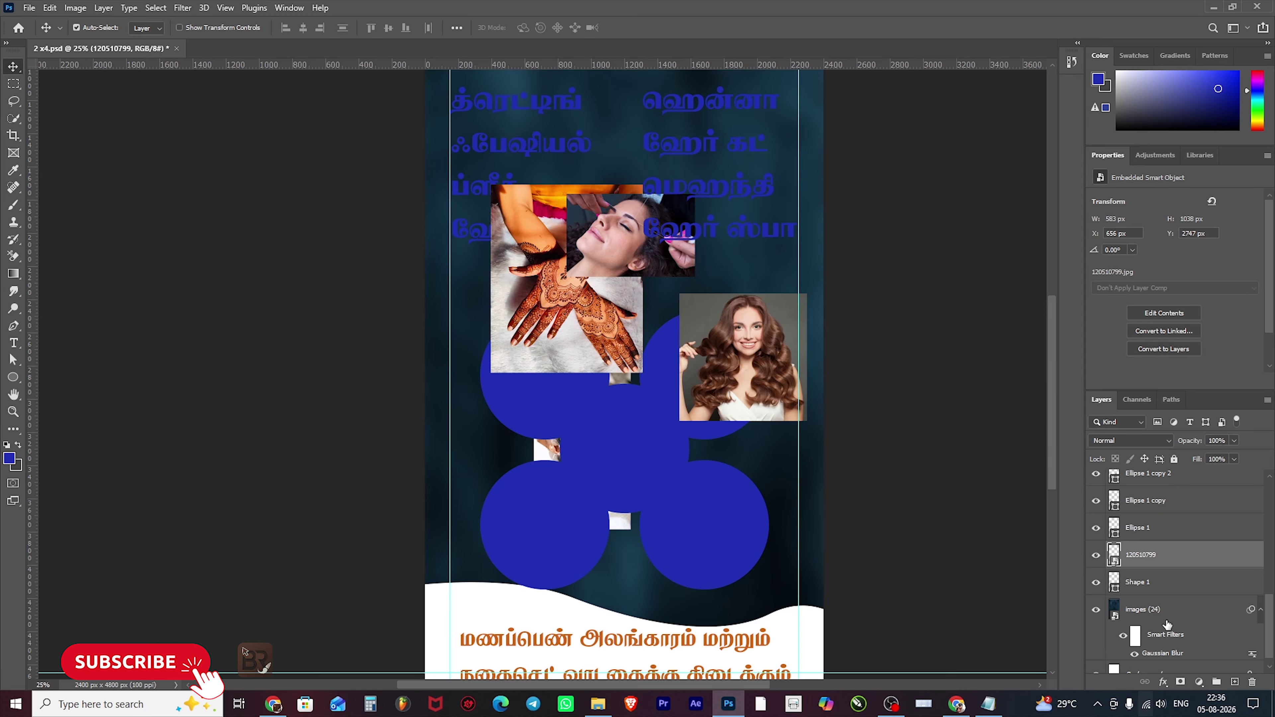
{"action": "left_click_drag", "start_coordinate": [1161, 566], "coordinate": [1162, 529]}
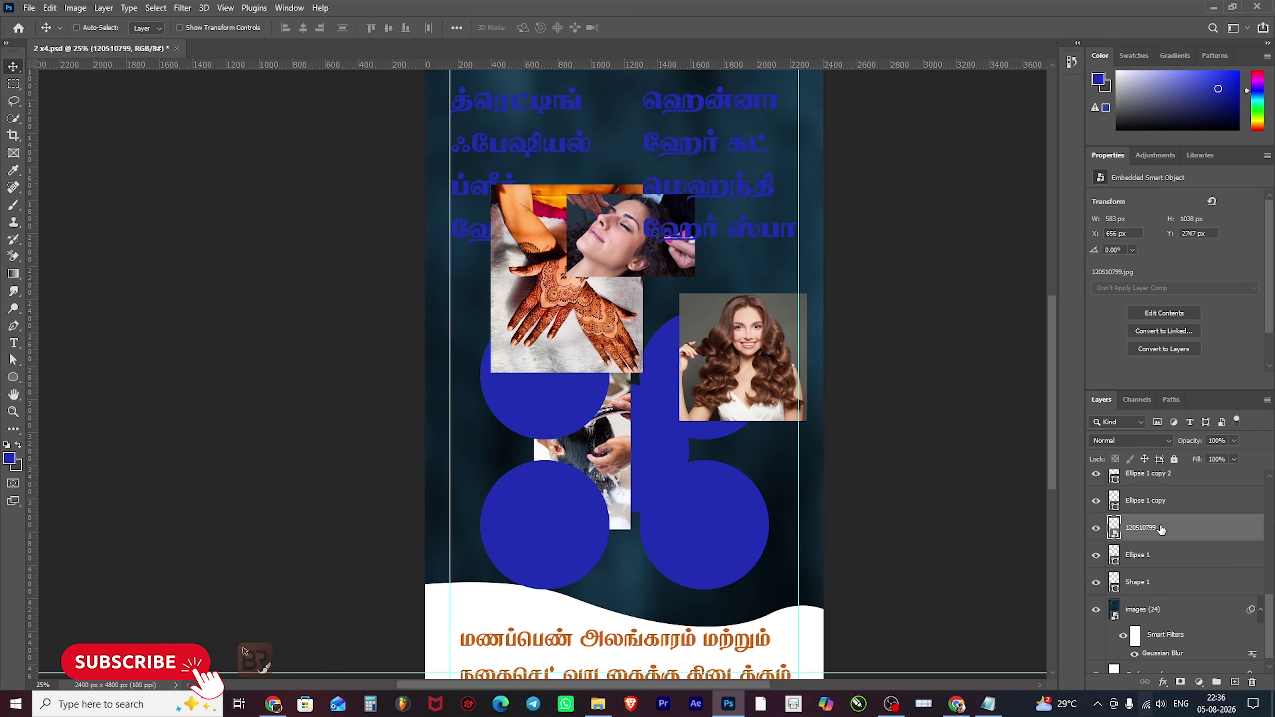
- Clip the hair-wash photo to the central circle and enlarge it to about 791 by 1410 px
{"action": "left_click_drag", "start_coordinate": [610, 452], "coordinate": [652, 449]}
{"action": "key", "text": "ctrl+t"}
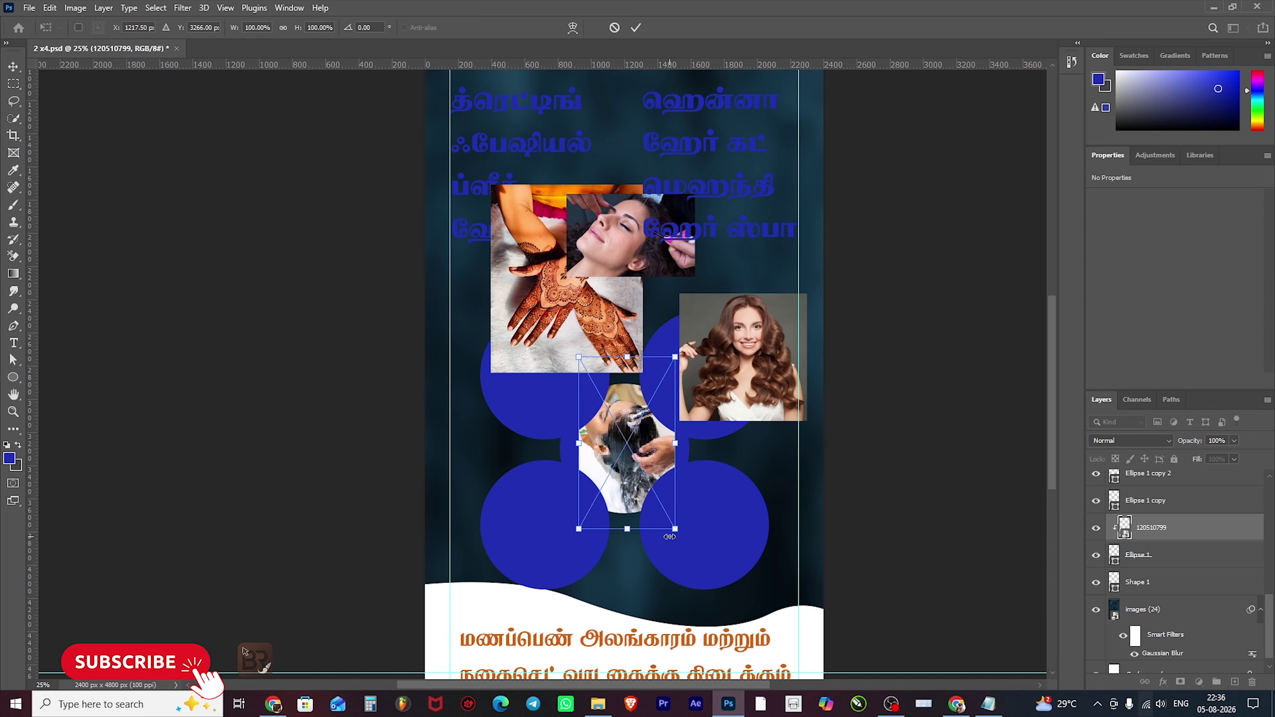
{"action": "left_click_drag", "start_coordinate": [674, 530], "coordinate": [703, 564]}
{"action": "key", "text": "Return"}
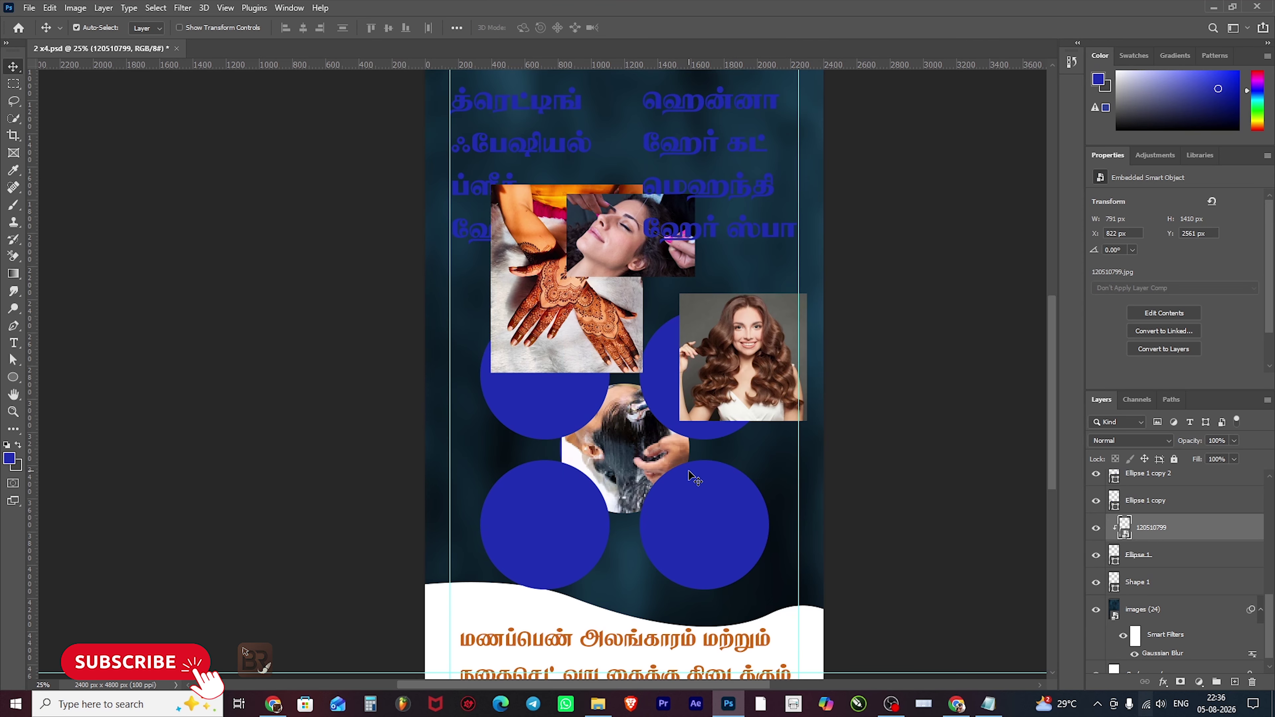
- Widen the hair-wash photo to about 821 px and reposition it to frame the woman's head inside the central circle
{"action": "scroll", "coordinate": [695, 479], "scroll_direction": "up", "scroll_amount": 5}
{"action": "left_click_drag", "start_coordinate": [578, 446], "coordinate": [568, 471]}
{"action": "key", "text": "ctrl+t"}
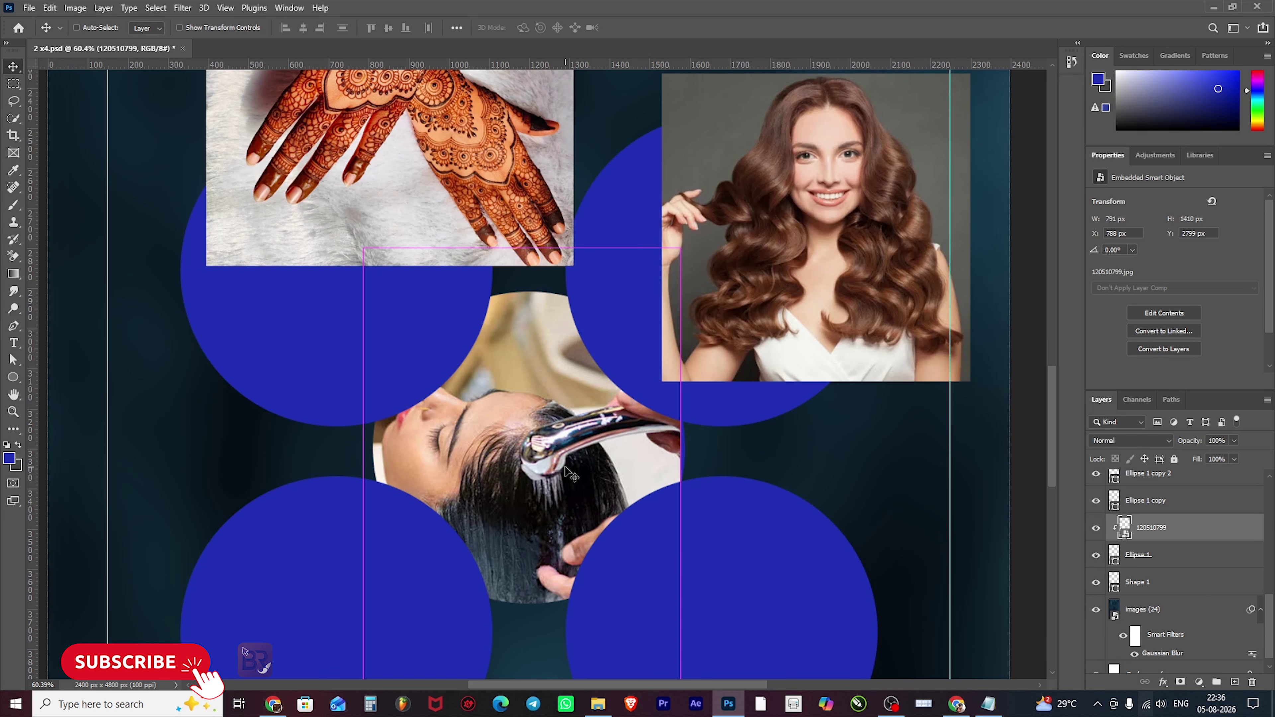
{"action": "left_click_drag", "start_coordinate": [681, 530], "coordinate": [694, 531]}
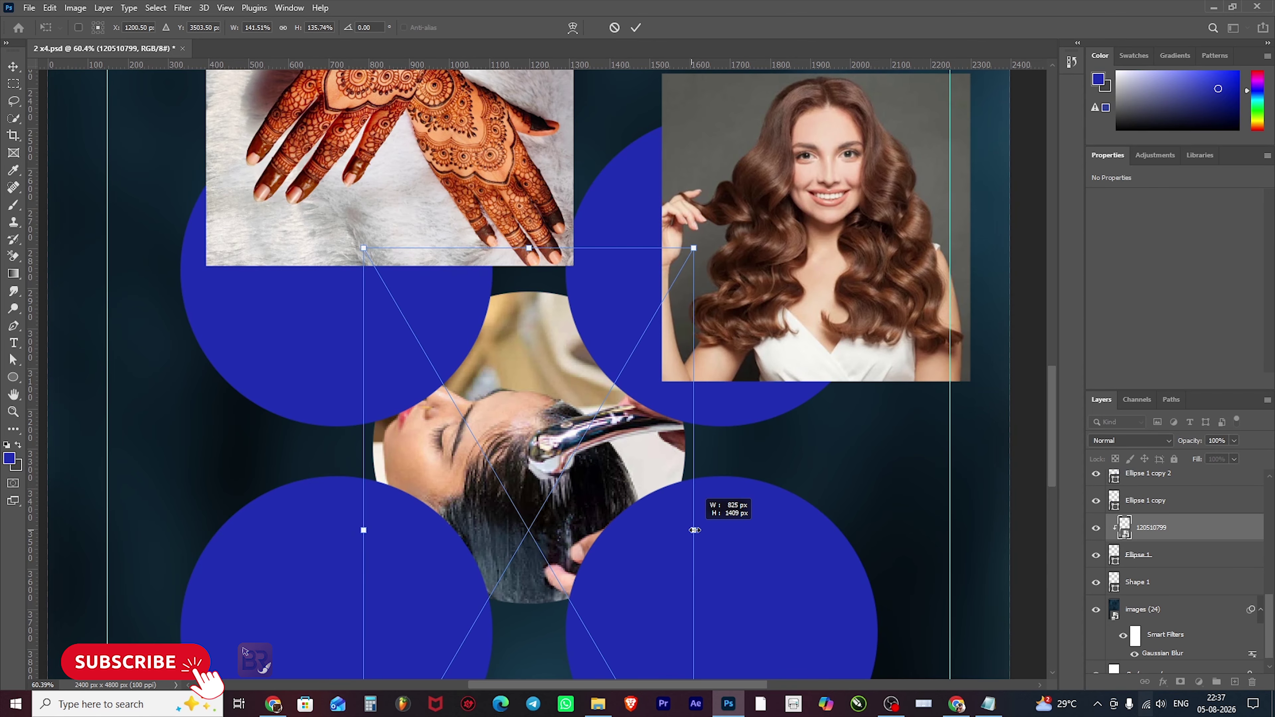
{"action": "key", "text": "Return"}
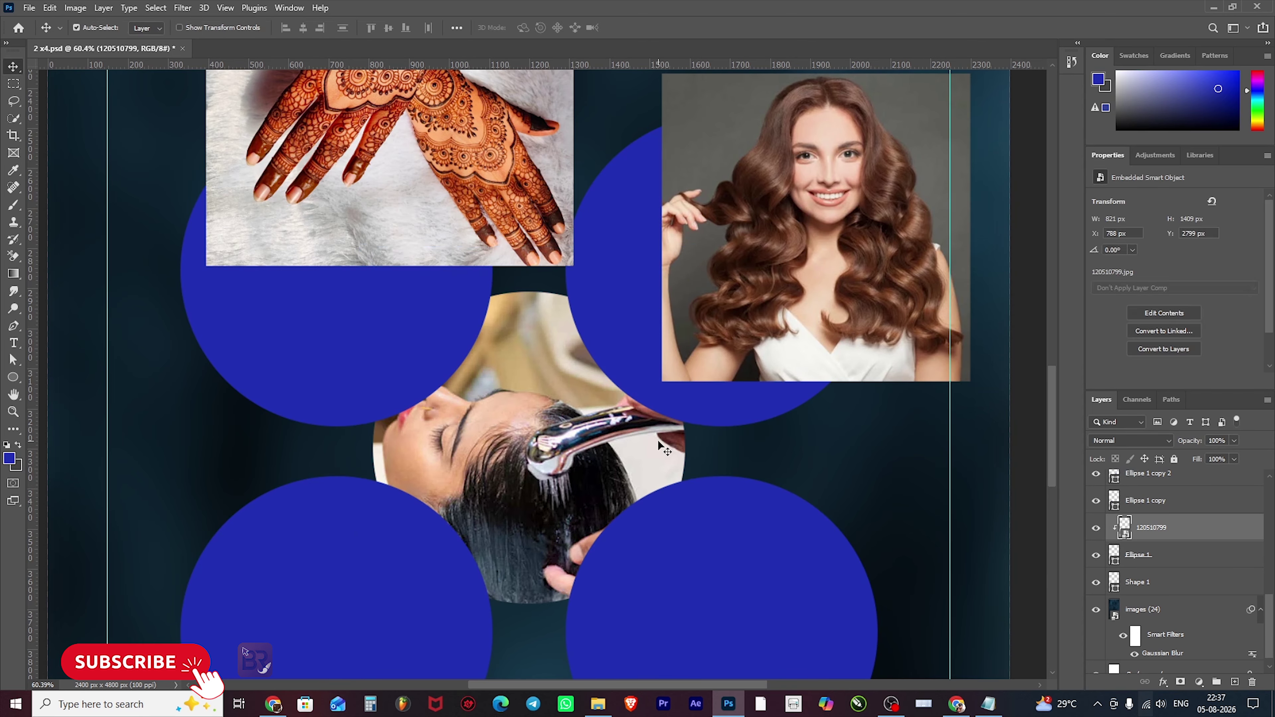
{"action": "left_click_drag", "start_coordinate": [580, 441], "coordinate": [587, 428]}
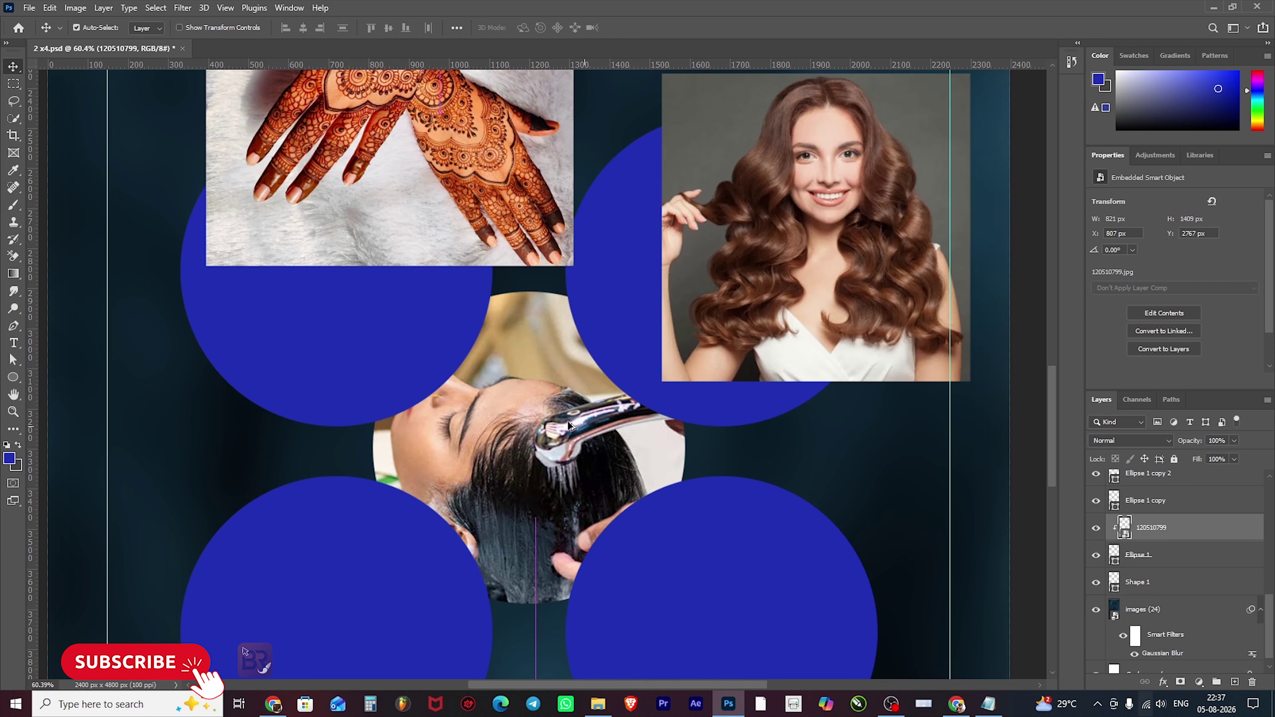
- Move the four outer circles' layers below the central circle, directly above Shape 1
{"action": "scroll", "coordinate": [546, 410], "scroll_direction": "down", "scroll_amount": 2}
{"action": "scroll", "coordinate": [546, 409], "scroll_direction": "down", "scroll_amount": 2}
{"action": "left_click", "coordinate": [653, 552]}
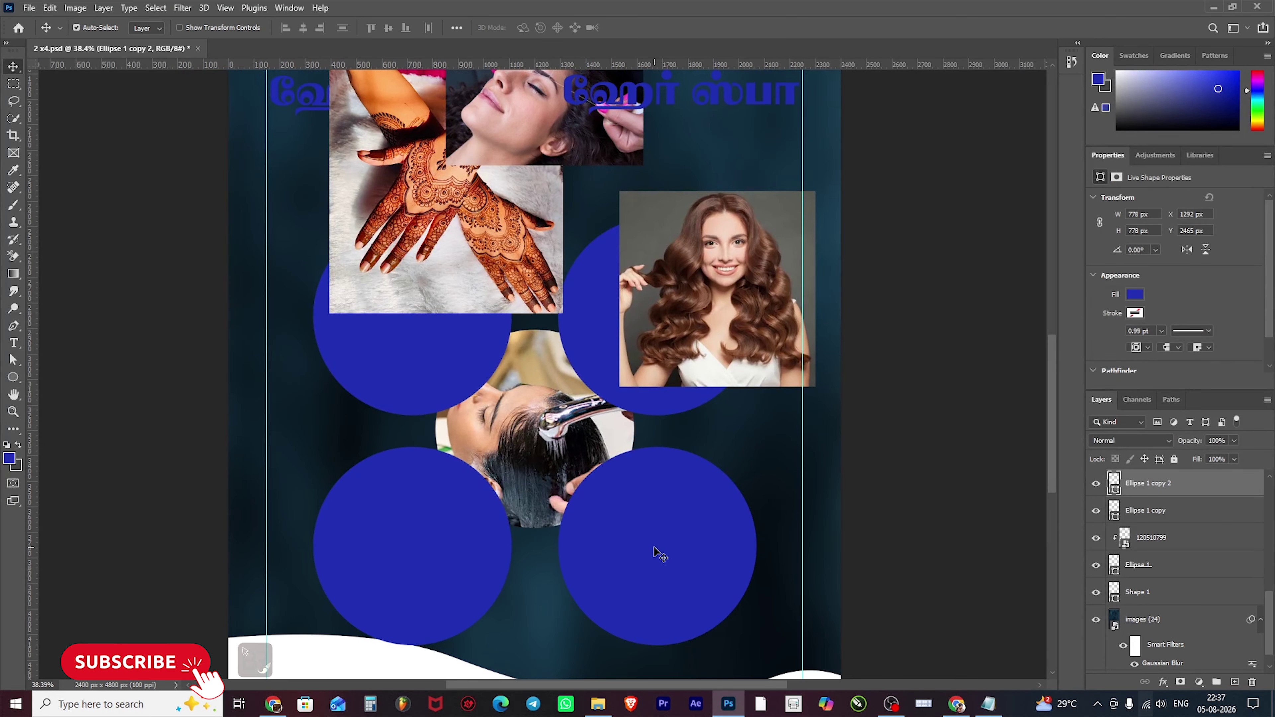
{"action": "left_click", "coordinate": [429, 415], "text": "shift"}
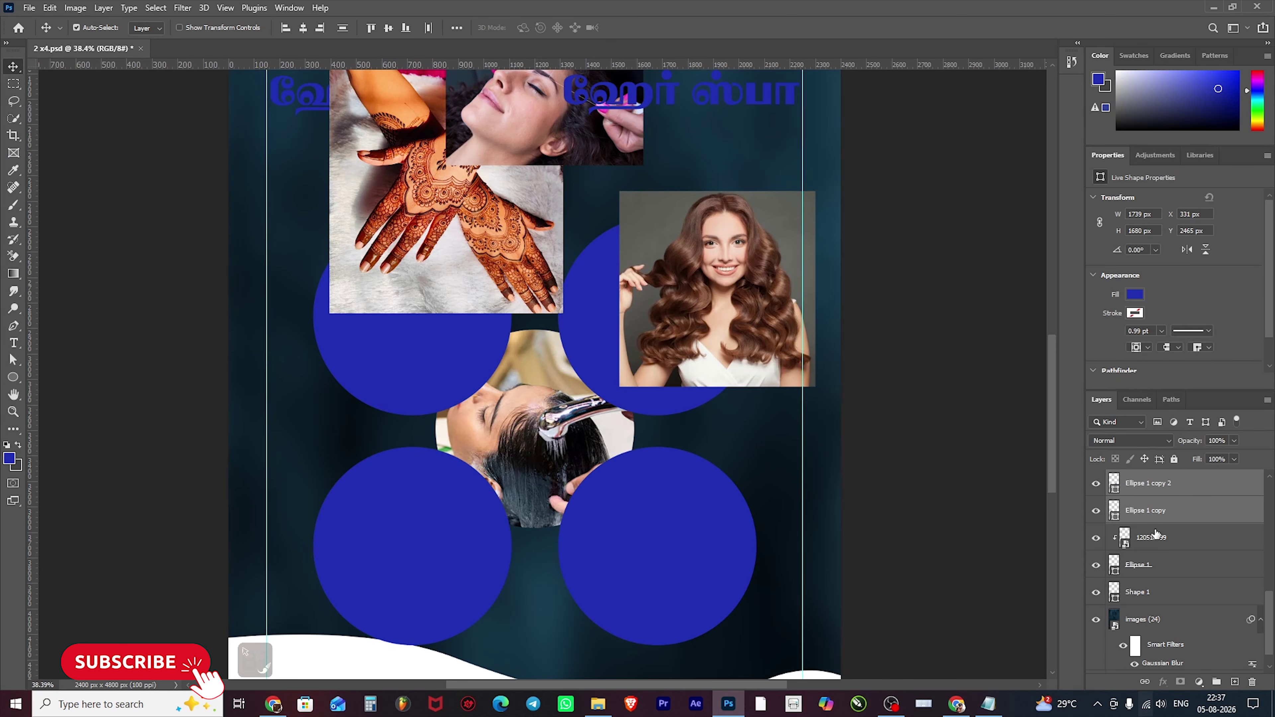
{"action": "left_click_drag", "start_coordinate": [1178, 516], "coordinate": [1181, 570]}
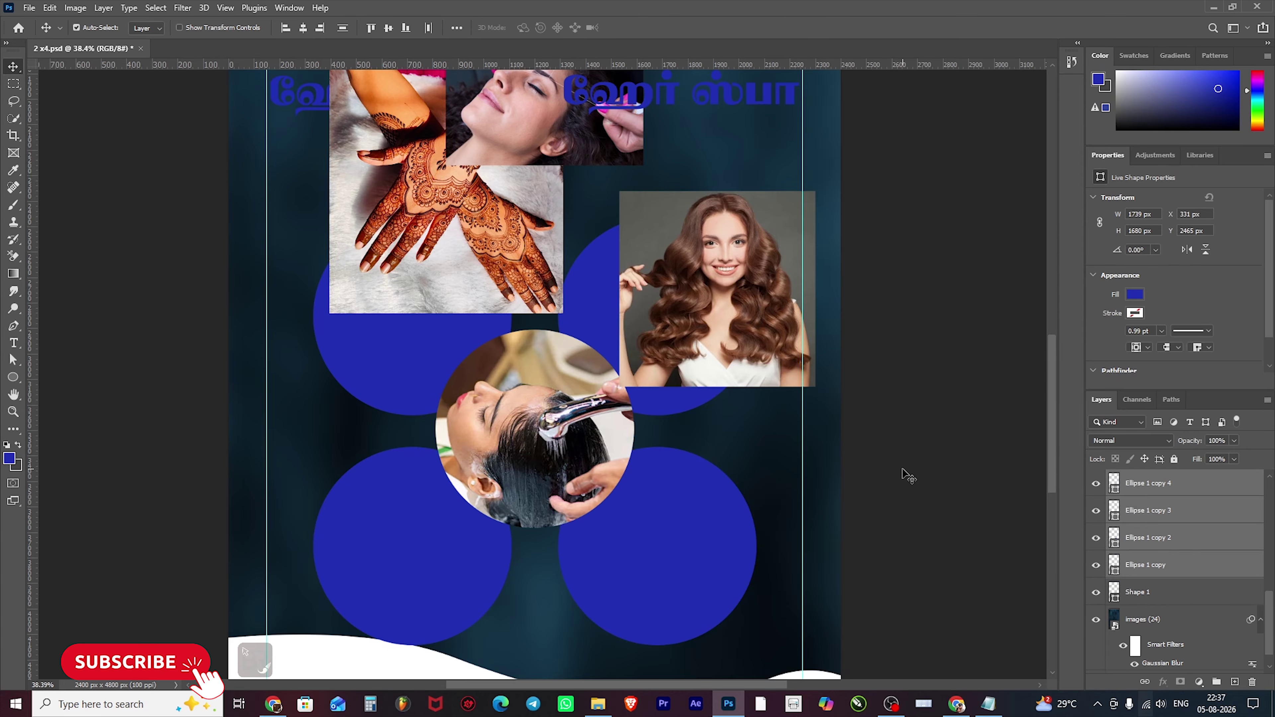
- Move the long-haired woman's photo layer directly above Ellipse 1 copy 2 and clip it to that upper-right circle
{"action": "scroll", "coordinate": [650, 454], "scroll_direction": "down", "scroll_amount": 3}
{"action": "left_click", "coordinate": [655, 329]}
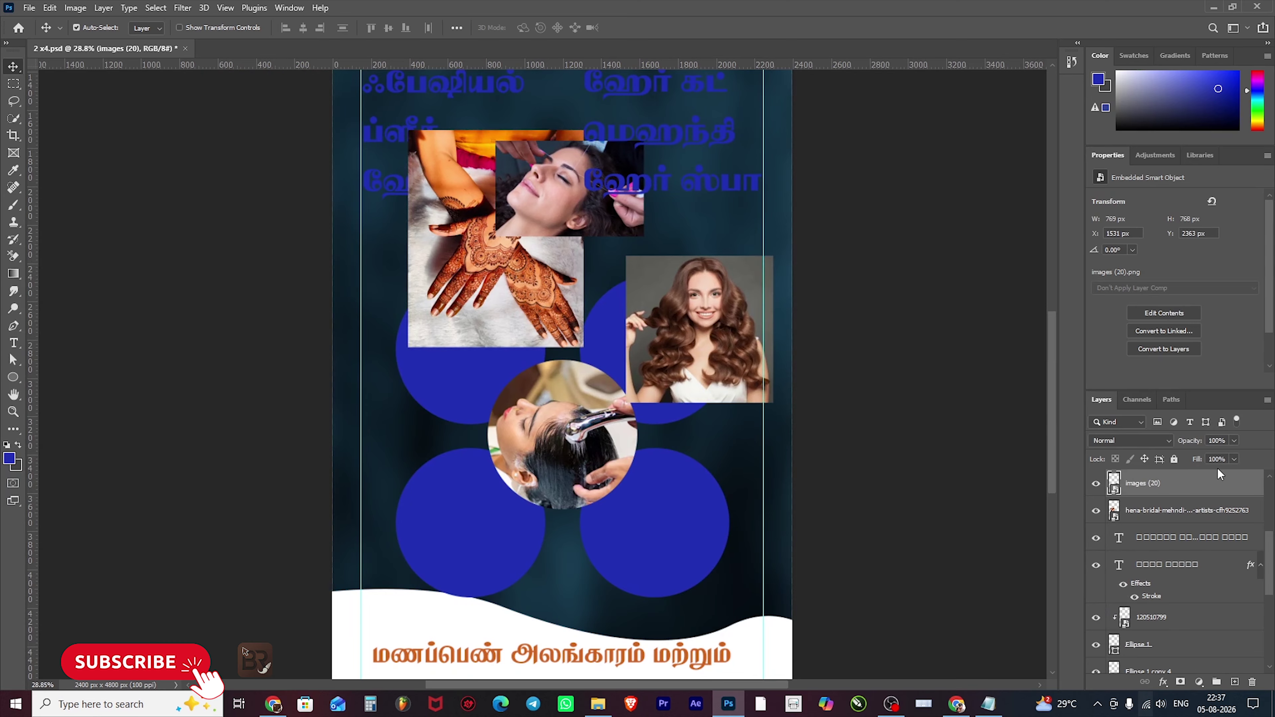
{"action": "left_click_drag", "start_coordinate": [1220, 474], "coordinate": [1162, 577]}
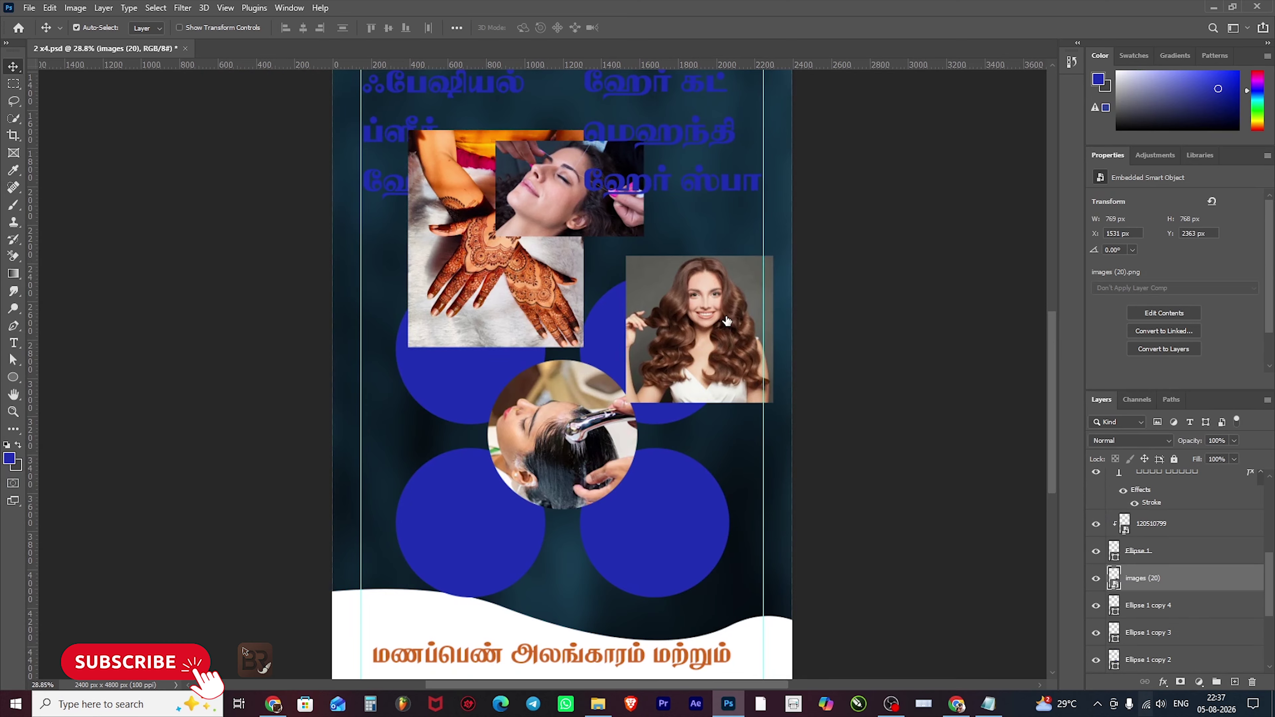
{"action": "left_click_drag", "start_coordinate": [668, 327], "coordinate": [704, 341]}
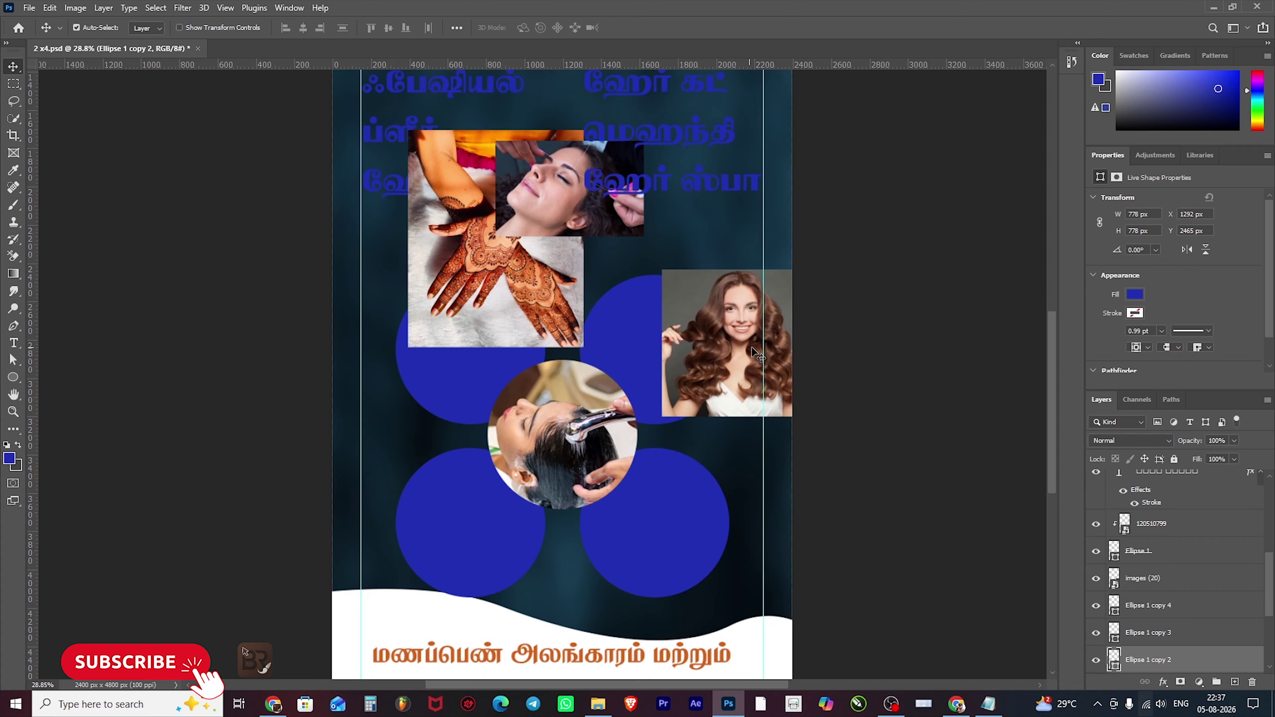
{"action": "left_click_drag", "start_coordinate": [1152, 586], "coordinate": [1150, 646]}
{"action": "key", "text": "ctrl+alt+g"}
- Enlarge the long-haired woman's photo to about 935 by 934 px and center her face inside the upper-right circle
{"action": "left_click_drag", "start_coordinate": [701, 335], "coordinate": [615, 365]}
{"action": "key", "text": "ctrl+t"}
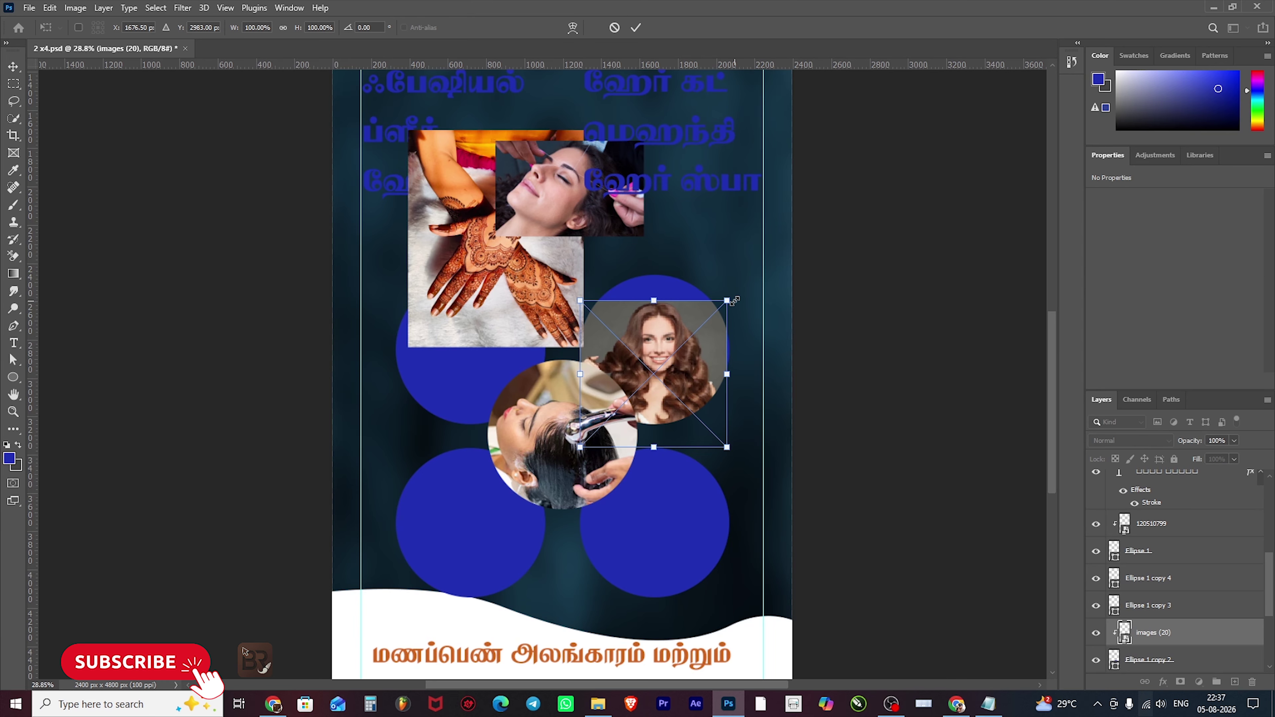
{"action": "left_click_drag", "start_coordinate": [727, 300], "coordinate": [759, 264]}
{"action": "key", "text": "Return"}
{"action": "scroll", "coordinate": [771, 249], "scroll_direction": "up", "scroll_amount": 3}
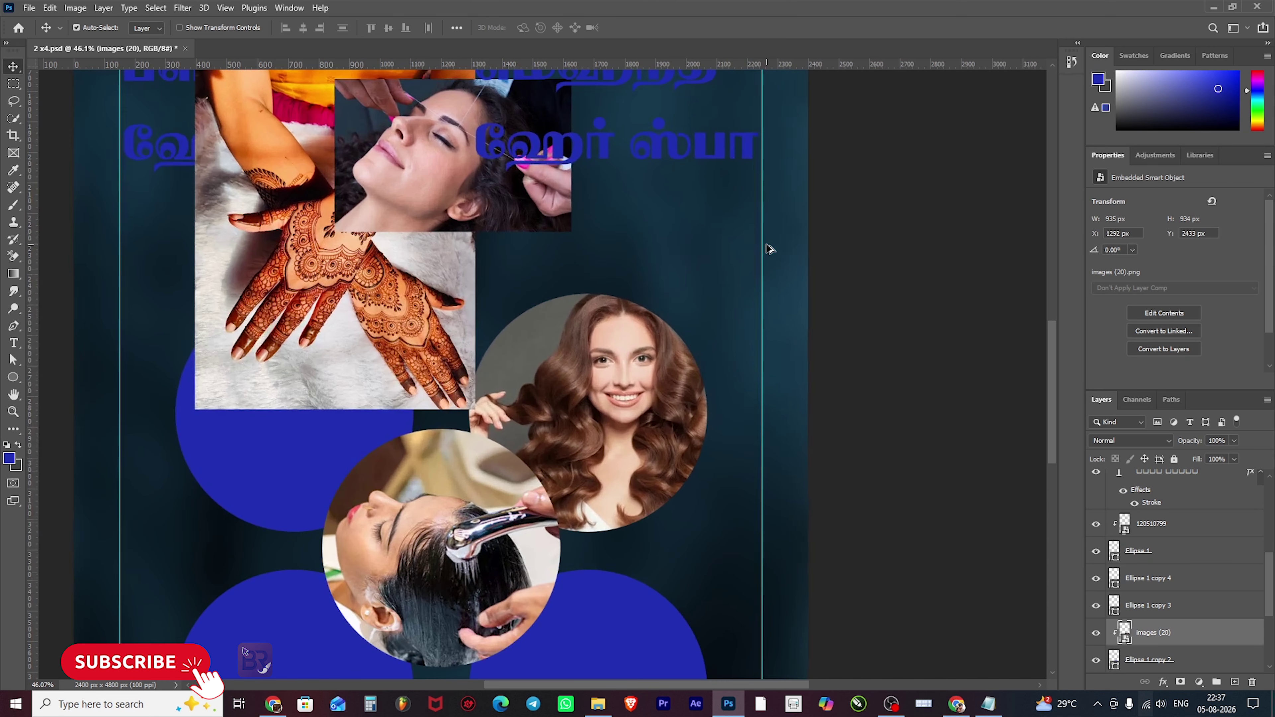
{"action": "left_click_drag", "start_coordinate": [631, 355], "coordinate": [613, 362]}
{"action": "scroll", "coordinate": [607, 368], "scroll_direction": "down", "scroll_amount": 2}
{"action": "scroll", "coordinate": [607, 371], "scroll_direction": "down", "scroll_amount": 1}
- Place the mehndi photo over the lower-right circle, with its layer directly above Ellipse 1 copy 3, and clip it to that circle
{"action": "left_click", "coordinate": [467, 359]}
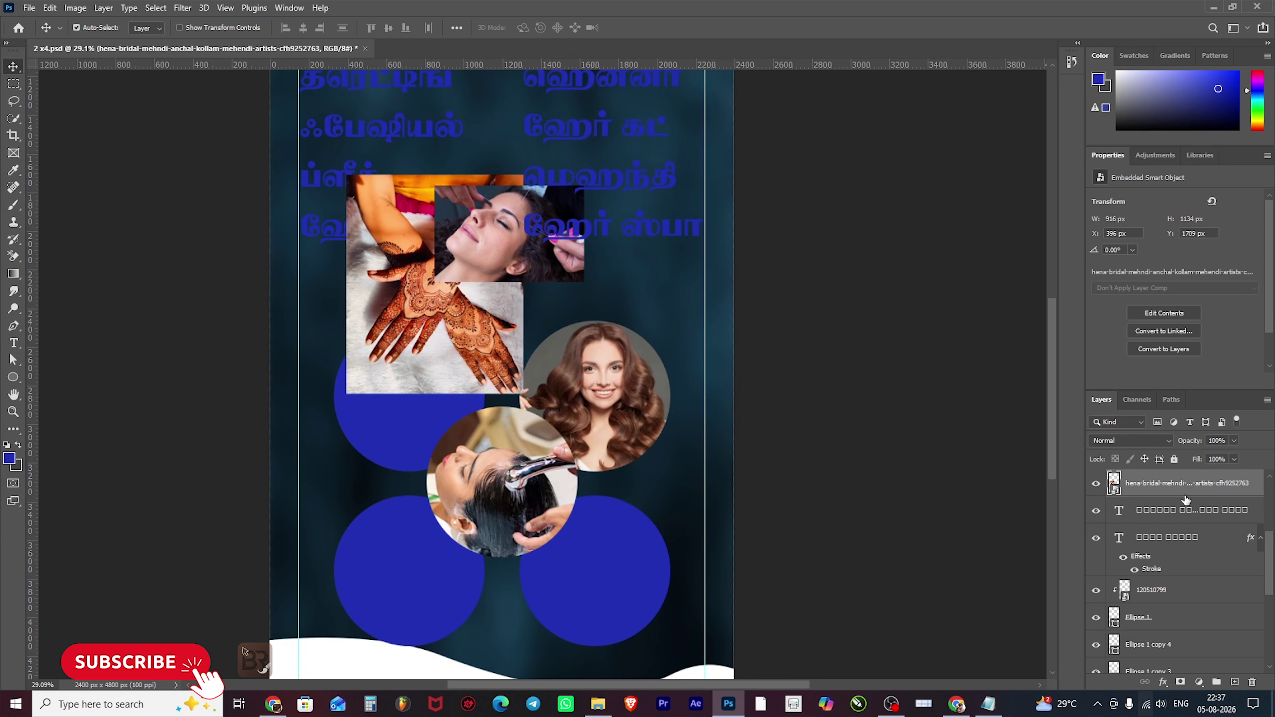
{"action": "left_click_drag", "start_coordinate": [1186, 500], "coordinate": [1096, 610]}
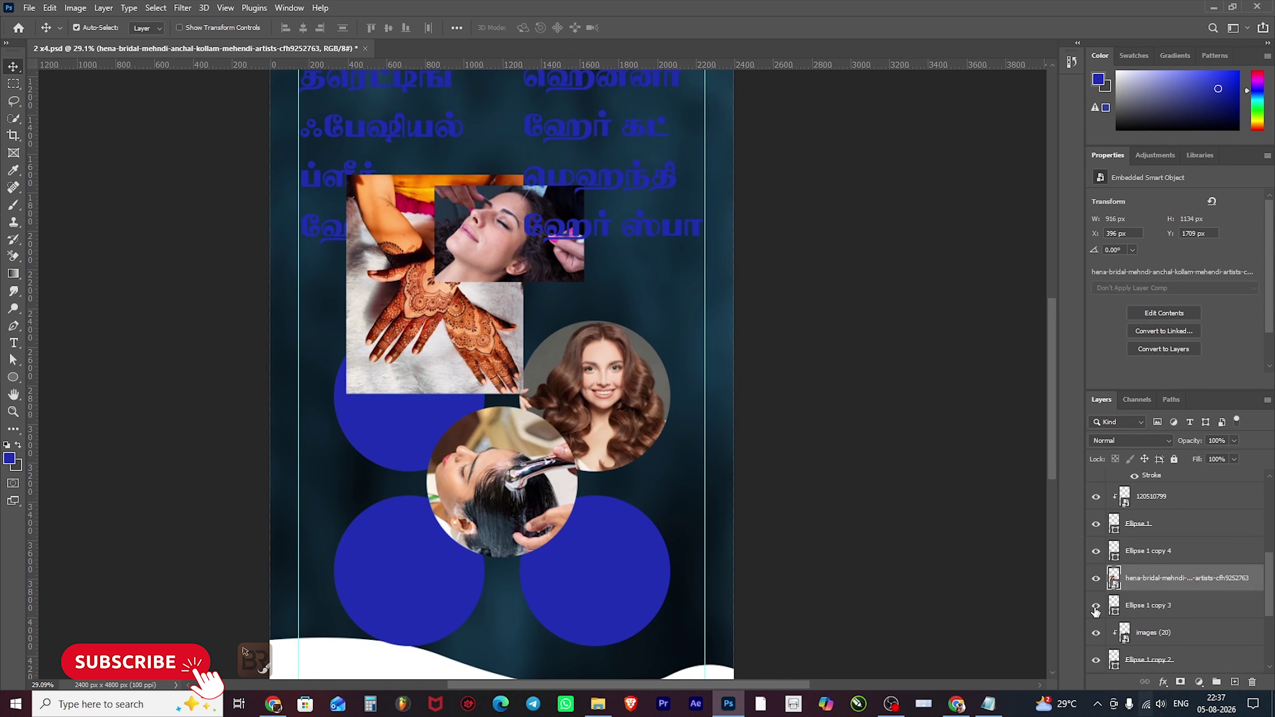
{"action": "left_click", "coordinate": [1096, 608]}
{"action": "left_click", "coordinate": [1095, 608]}
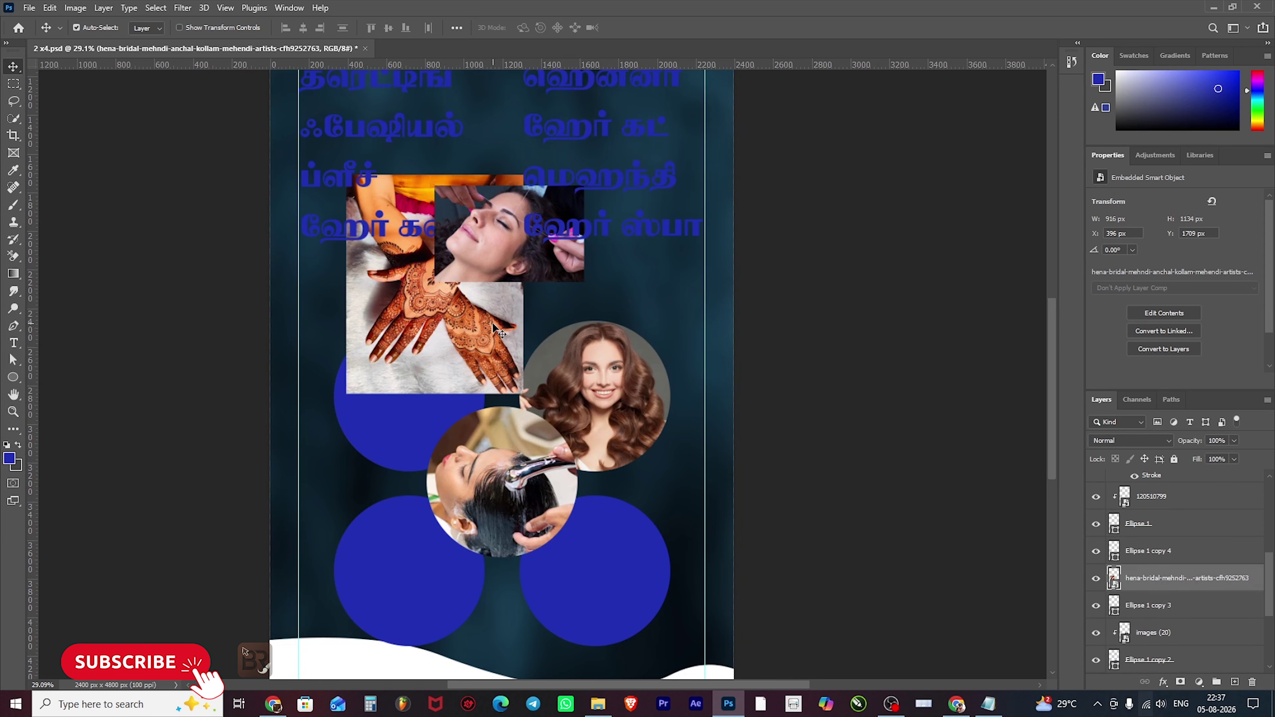
{"action": "left_click_drag", "start_coordinate": [481, 343], "coordinate": [649, 610]}
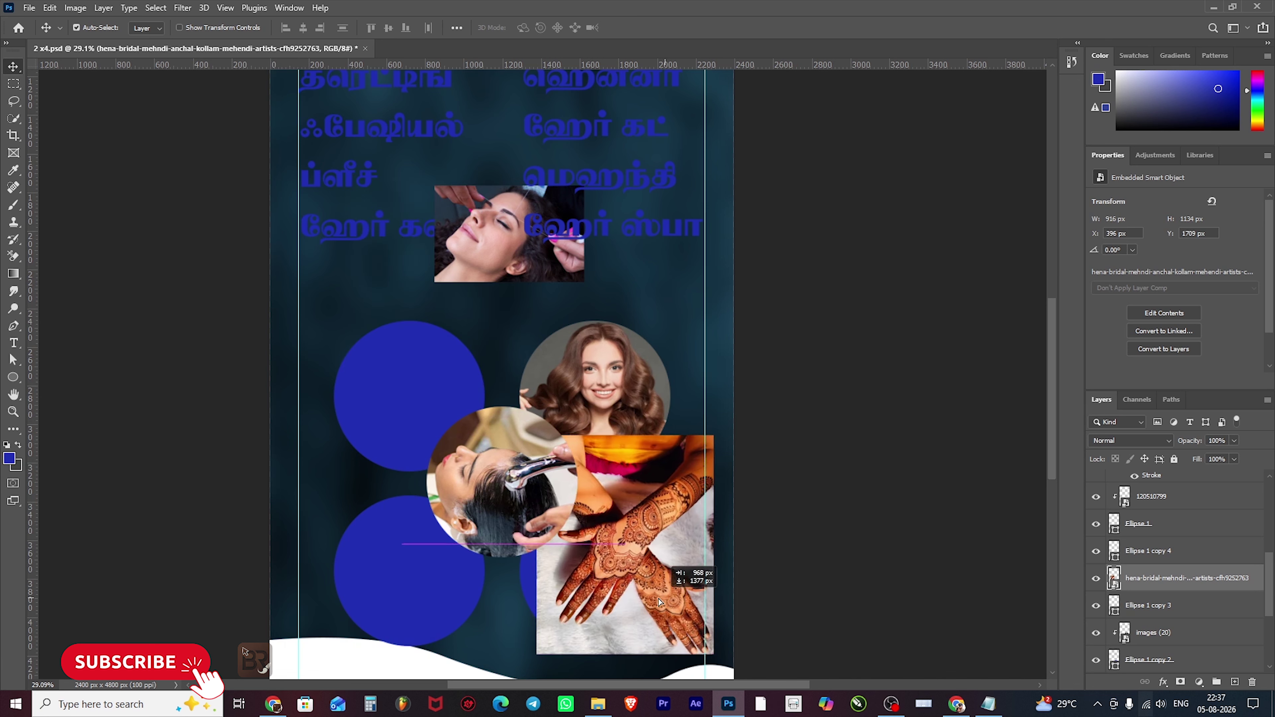
{"action": "key", "text": "ctrl+alt+g"}
- Scale the clipped mehndi photo to about 33% and reposition it so the hands fill the lower-right circle
{"action": "key", "text": "ctrl+t"}
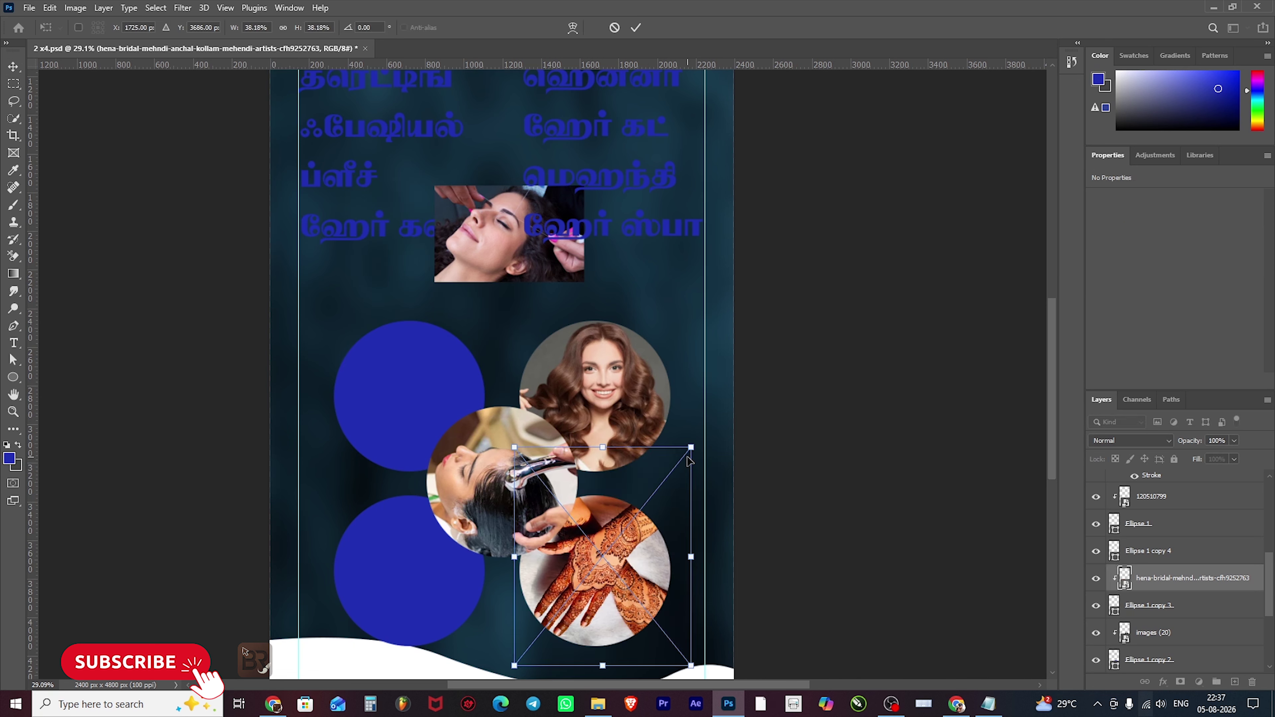
{"action": "left_click_drag", "start_coordinate": [690, 452], "coordinate": [656, 490]}
{"action": "left_click_drag", "start_coordinate": [614, 535], "coordinate": [582, 535]}
{"action": "left_click_drag", "start_coordinate": [625, 623], "coordinate": [654, 657]}
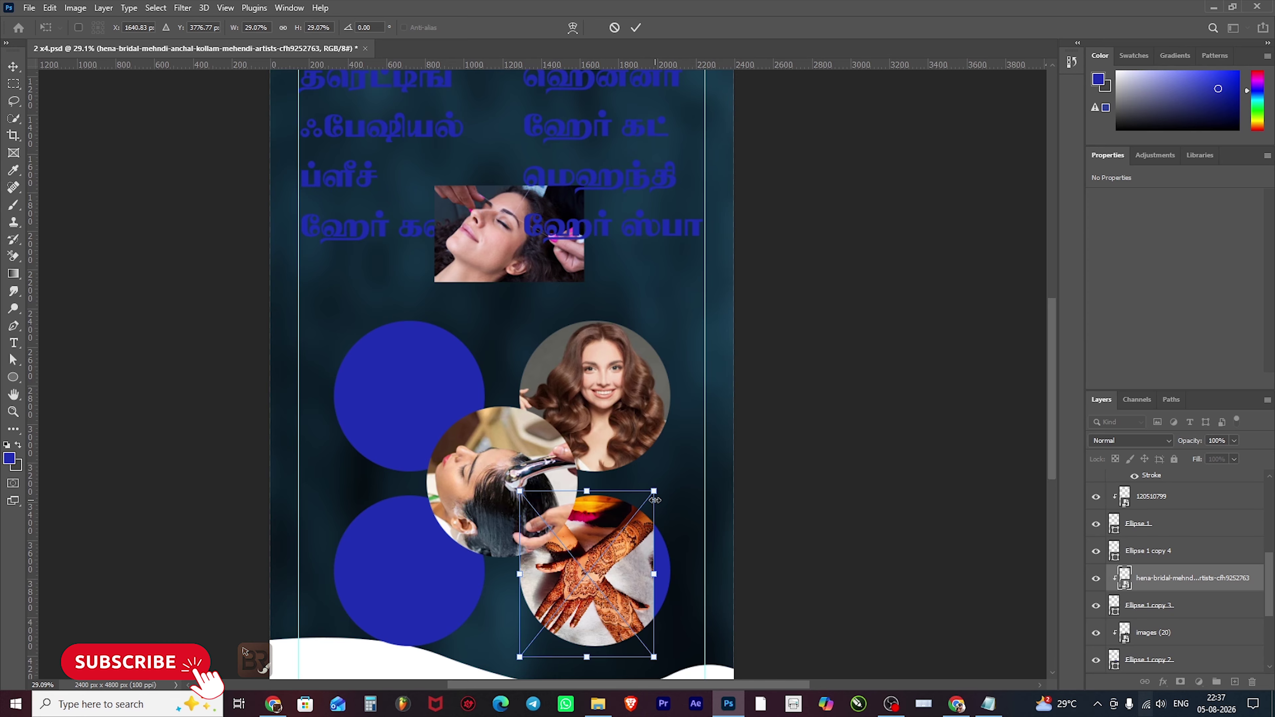
{"action": "left_click_drag", "start_coordinate": [656, 490], "coordinate": [673, 467]}
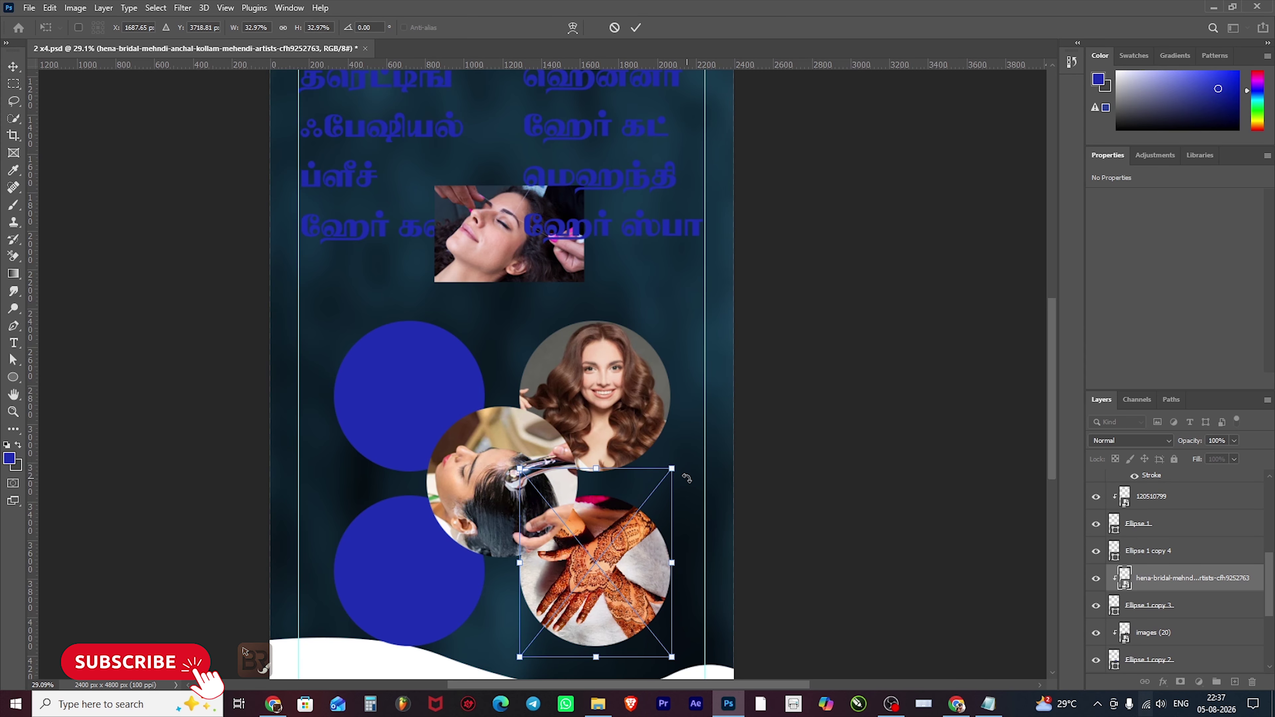
{"action": "key", "text": "Return"}
{"action": "scroll", "coordinate": [583, 537], "scroll_direction": "up", "scroll_amount": 1}
{"action": "left_click_drag", "start_coordinate": [611, 557], "coordinate": [604, 558]}
{"action": "scroll", "coordinate": [603, 558], "scroll_direction": "down", "scroll_amount": 1}
- Place the facial-treatment photo over the upper-left circle, with its layer directly above Ellipse 1 copy, and clip it to that circle
{"action": "left_click", "coordinate": [393, 379]}
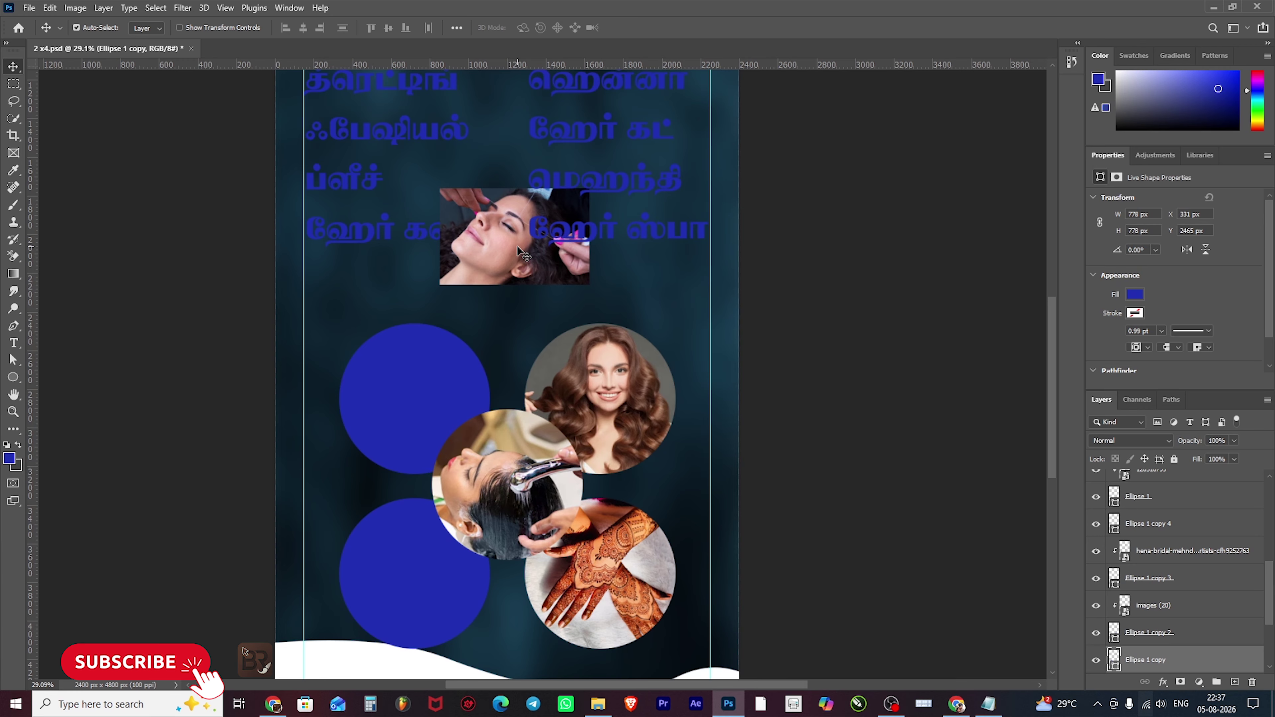
{"action": "left_click_drag", "start_coordinate": [517, 245], "coordinate": [412, 381]}
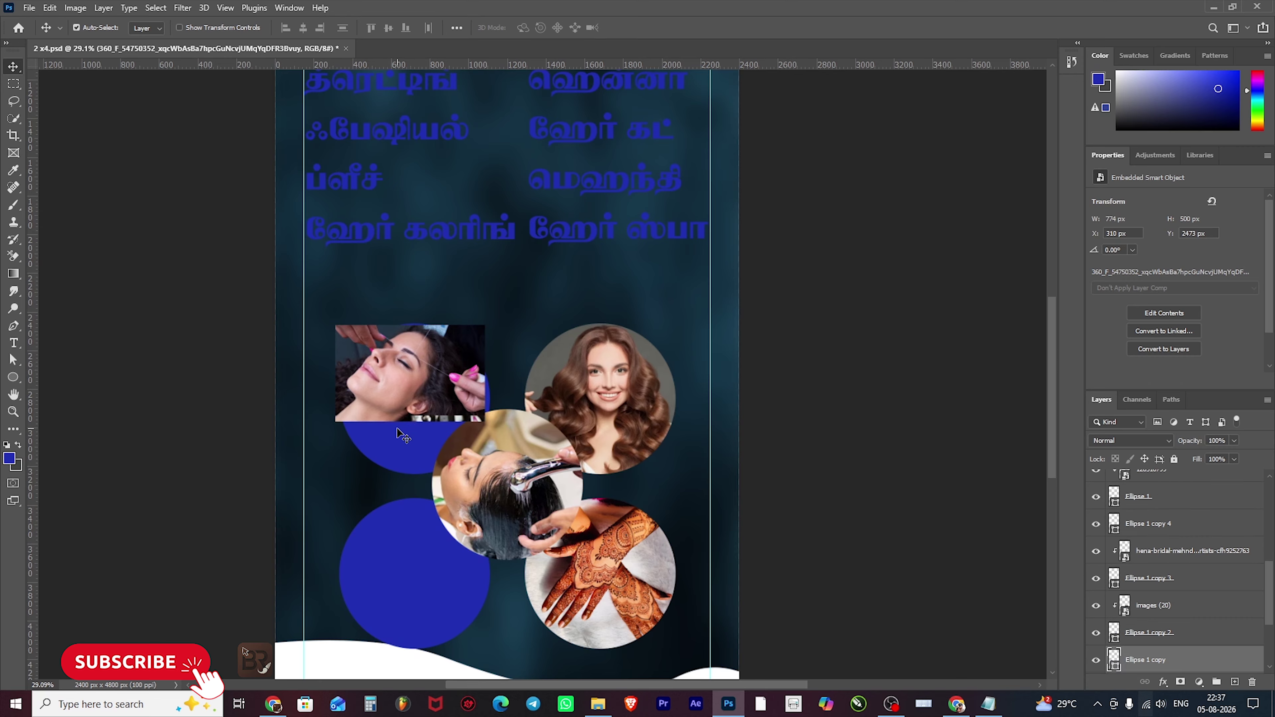
{"action": "left_click_drag", "start_coordinate": [1157, 497], "coordinate": [1169, 634]}
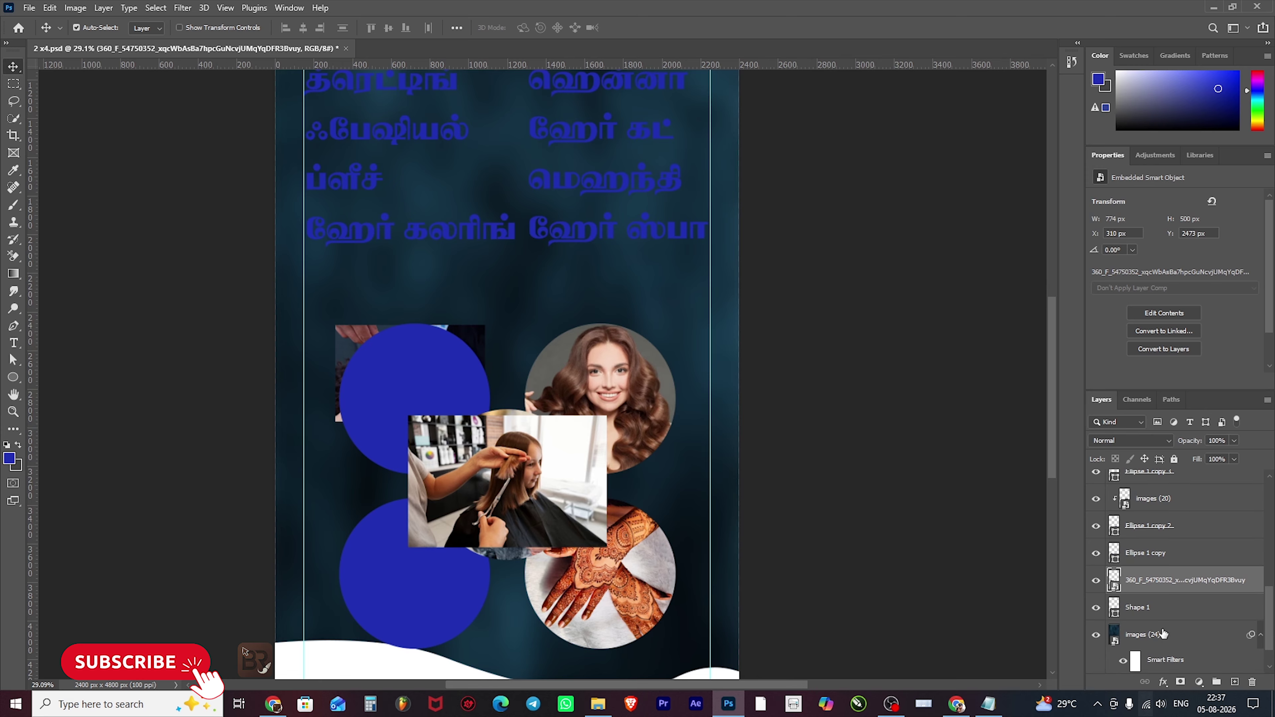
{"action": "key", "text": "ctrl+alt+g"}
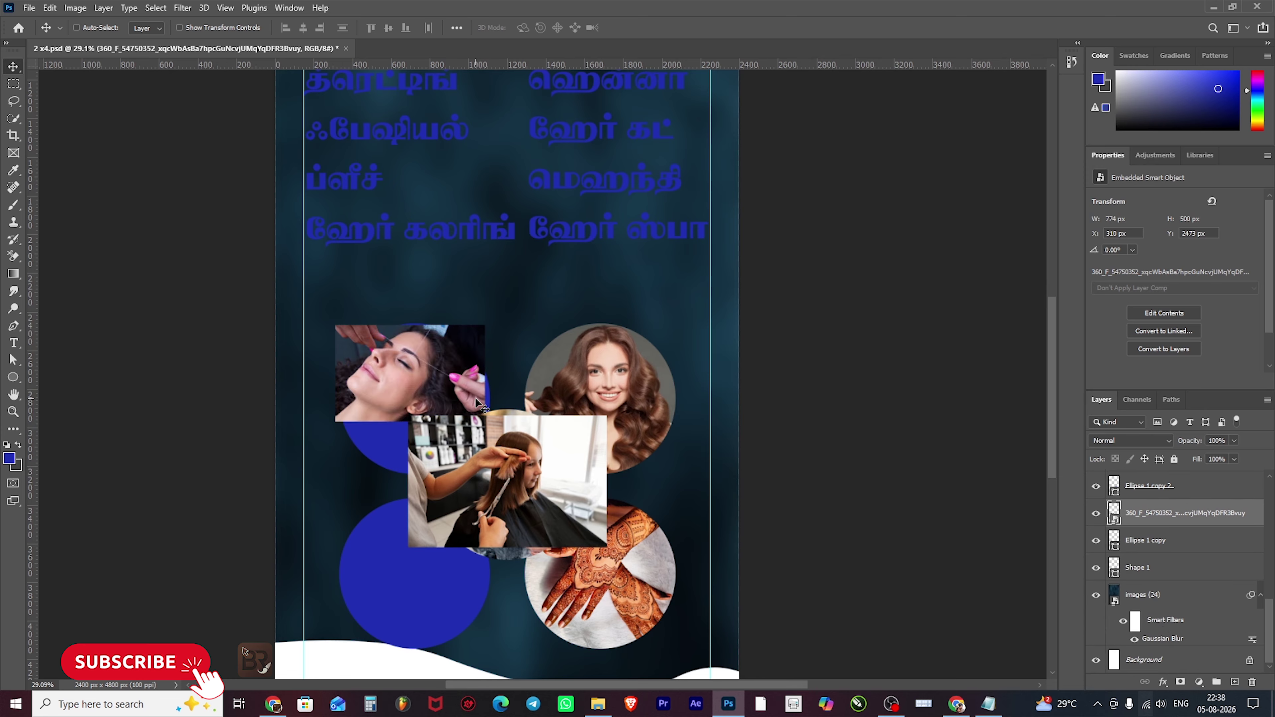
- Enlarge the facial-treatment photo to about 1224 by 791 px and shift it to frame the woman's face in the upper-left circle
{"action": "key", "text": "ctrl+t"}
{"action": "left_click_drag", "start_coordinate": [485, 425], "coordinate": [569, 475]}
{"action": "left_click_drag", "start_coordinate": [518, 411], "coordinate": [454, 372]}
{"action": "scroll", "coordinate": [461, 396], "scroll_direction": "up", "scroll_amount": 1}
{"action": "key", "text": "Return"}
{"action": "scroll", "coordinate": [409, 408], "scroll_direction": "up", "scroll_amount": 2}
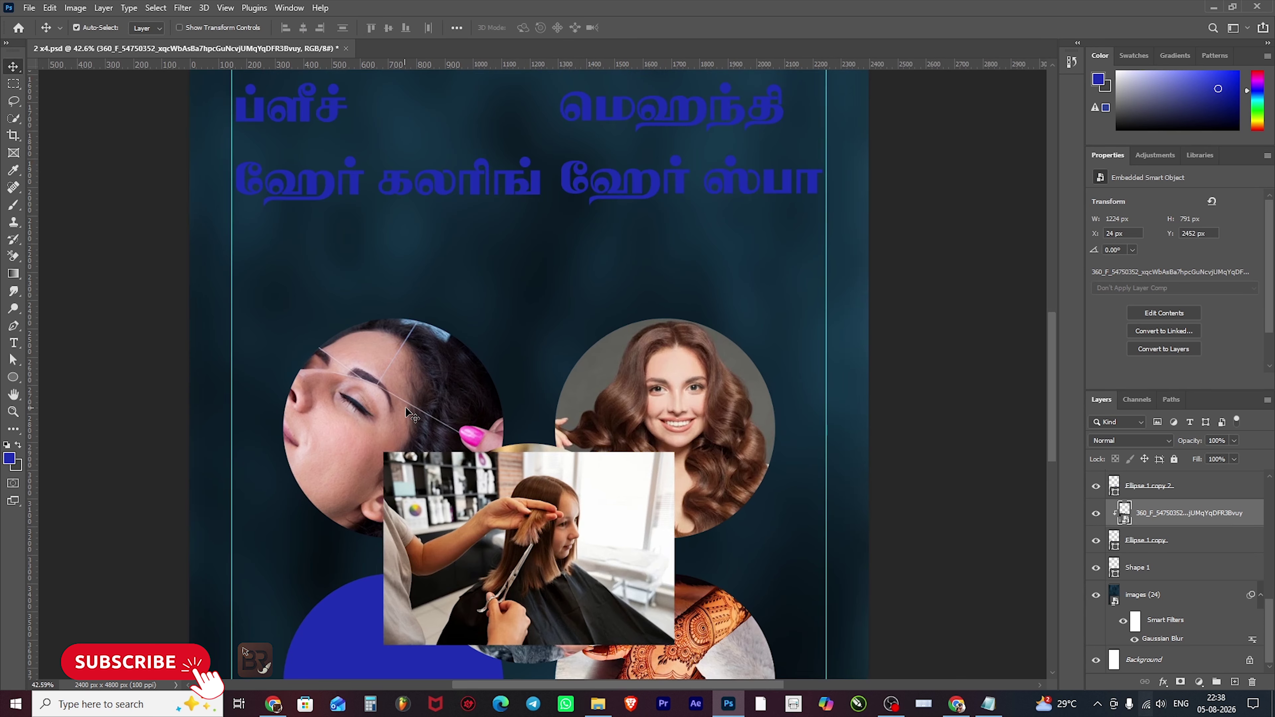
{"action": "left_click_drag", "start_coordinate": [406, 407], "coordinate": [429, 412]}
{"action": "scroll", "coordinate": [434, 377], "scroll_direction": "down", "scroll_amount": 4}
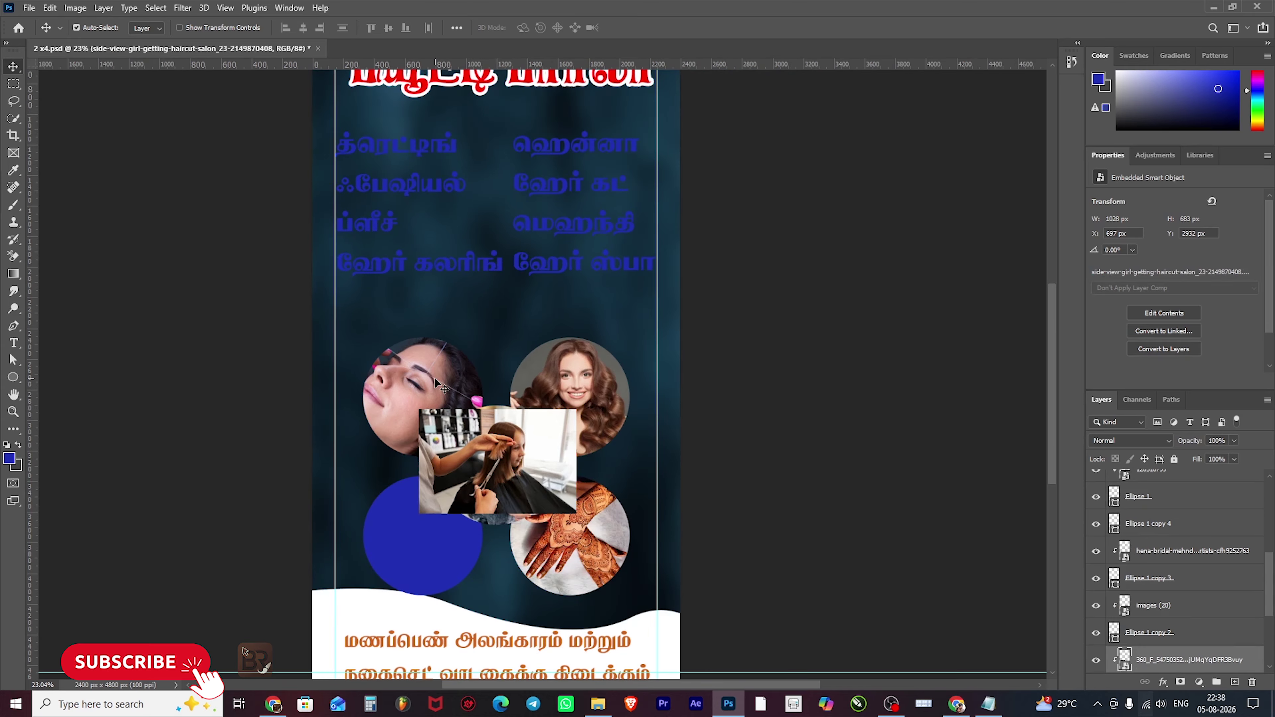
{"action": "key", "text": "ctrl+t"}
{"action": "key", "text": "Return"}
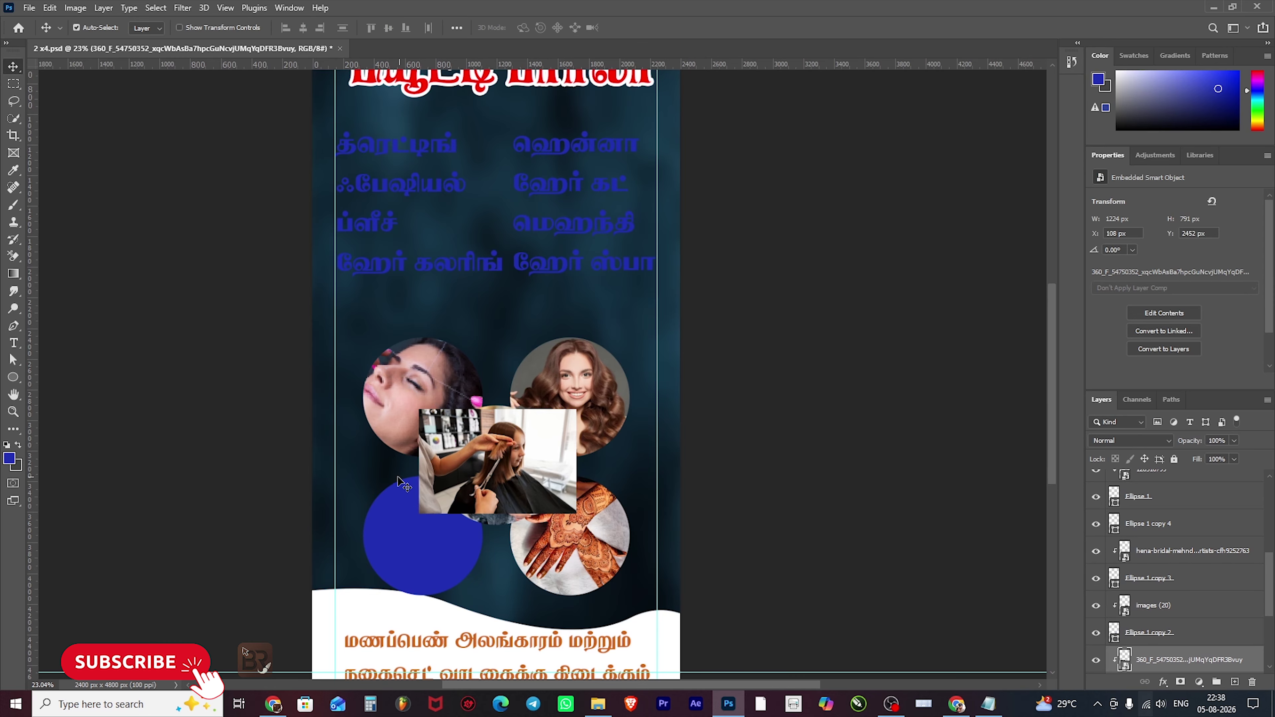
- Place the haircut photo over the lower-left circle, with its layer directly above Ellipse 1 copy 4, and clip it to that circle
{"action": "scroll", "coordinate": [547, 371], "scroll_direction": "up", "scroll_amount": 3}
{"action": "left_click_drag", "start_coordinate": [589, 366], "coordinate": [722, 292]}
{"action": "left_click_drag", "start_coordinate": [670, 360], "coordinate": [589, 457]}
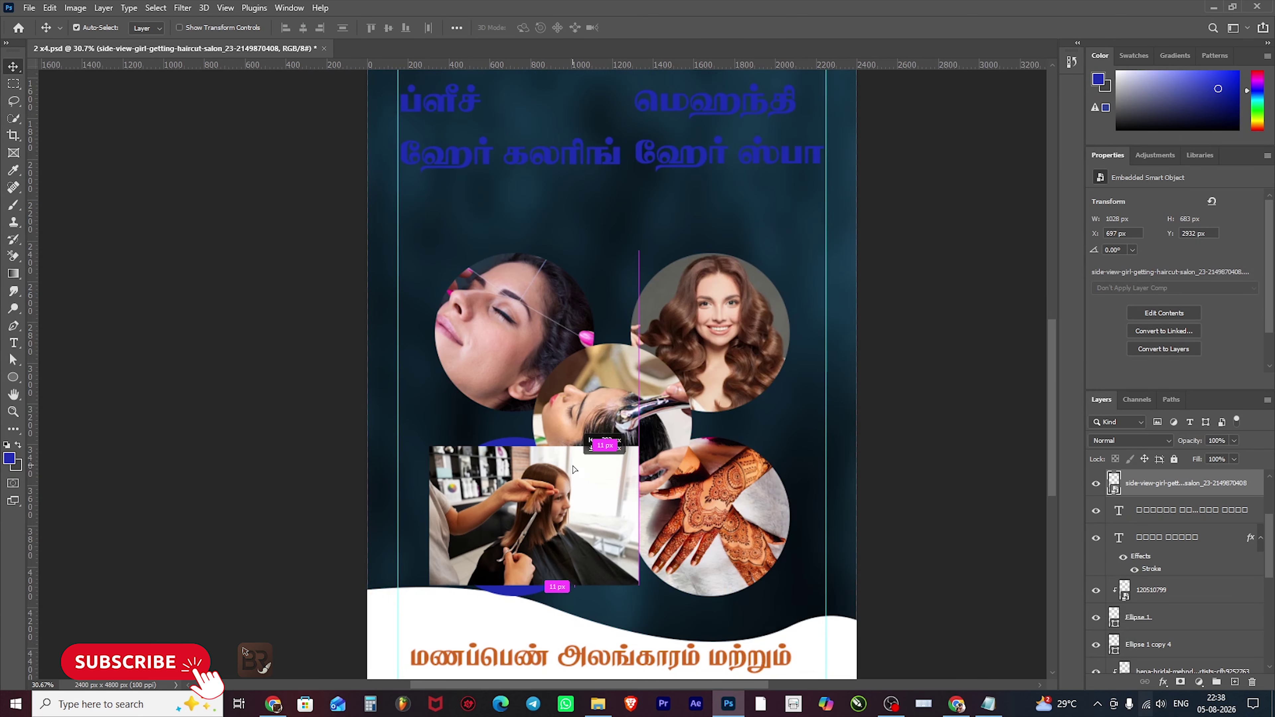
{"action": "left_click_drag", "start_coordinate": [1166, 489], "coordinate": [1160, 557]}
{"action": "scroll", "coordinate": [1161, 557], "scroll_direction": "up", "scroll_amount": 2}
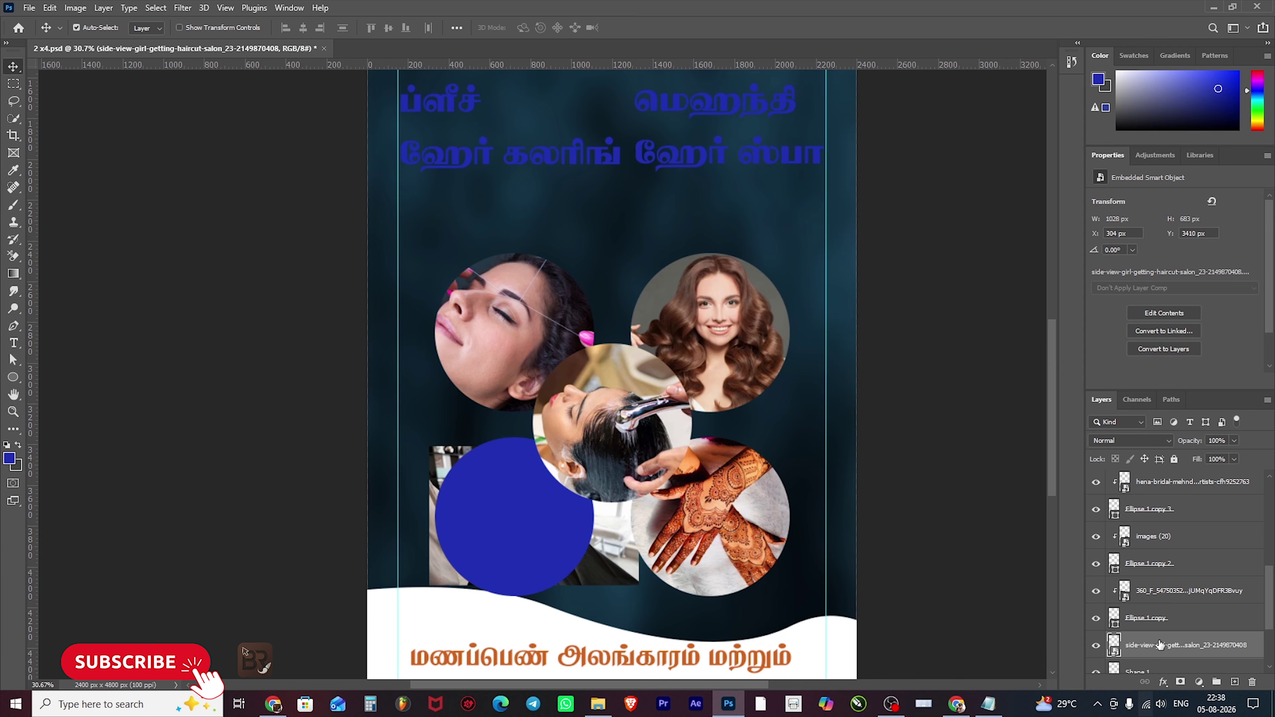
{"action": "left_click_drag", "start_coordinate": [1160, 645], "coordinate": [1155, 525]}
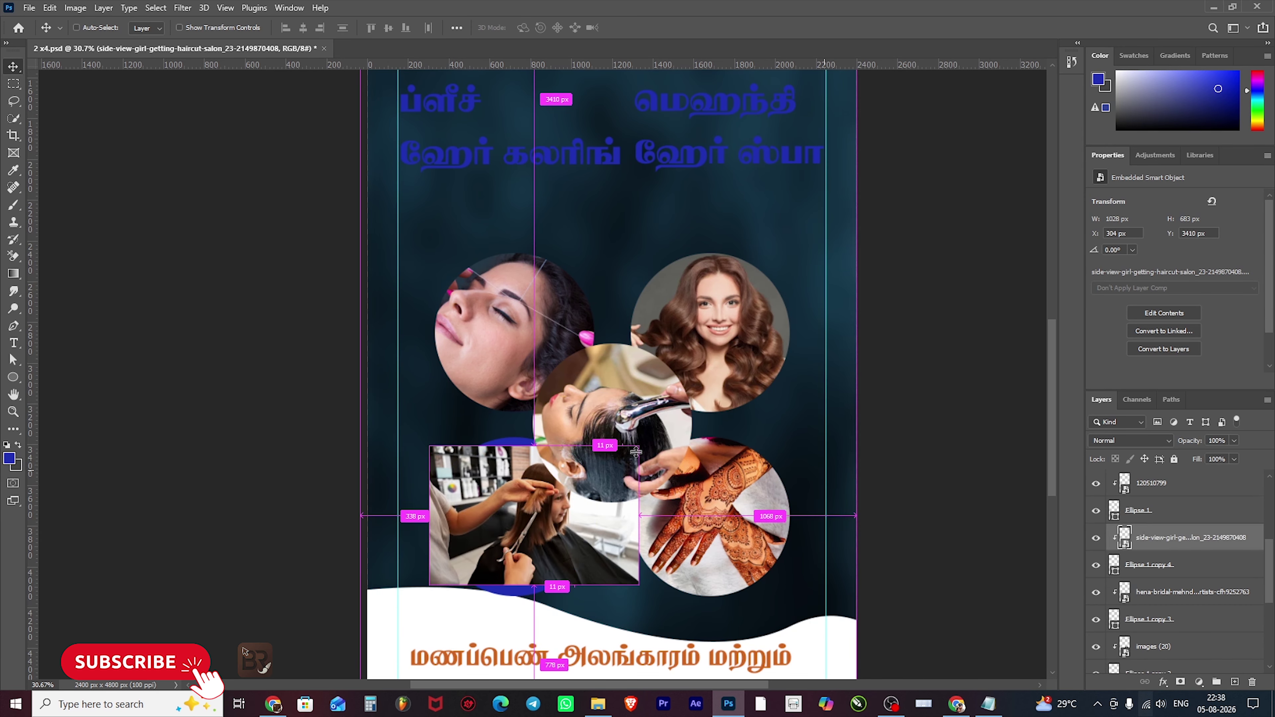
- Enlarge the haircut photo to about 1320 by 877 px and reposition it to frame the haircut inside the lower-left circle
{"action": "key", "text": "ctrl+t"}
{"action": "left_click_drag", "start_coordinate": [637, 582], "coordinate": [697, 623]}
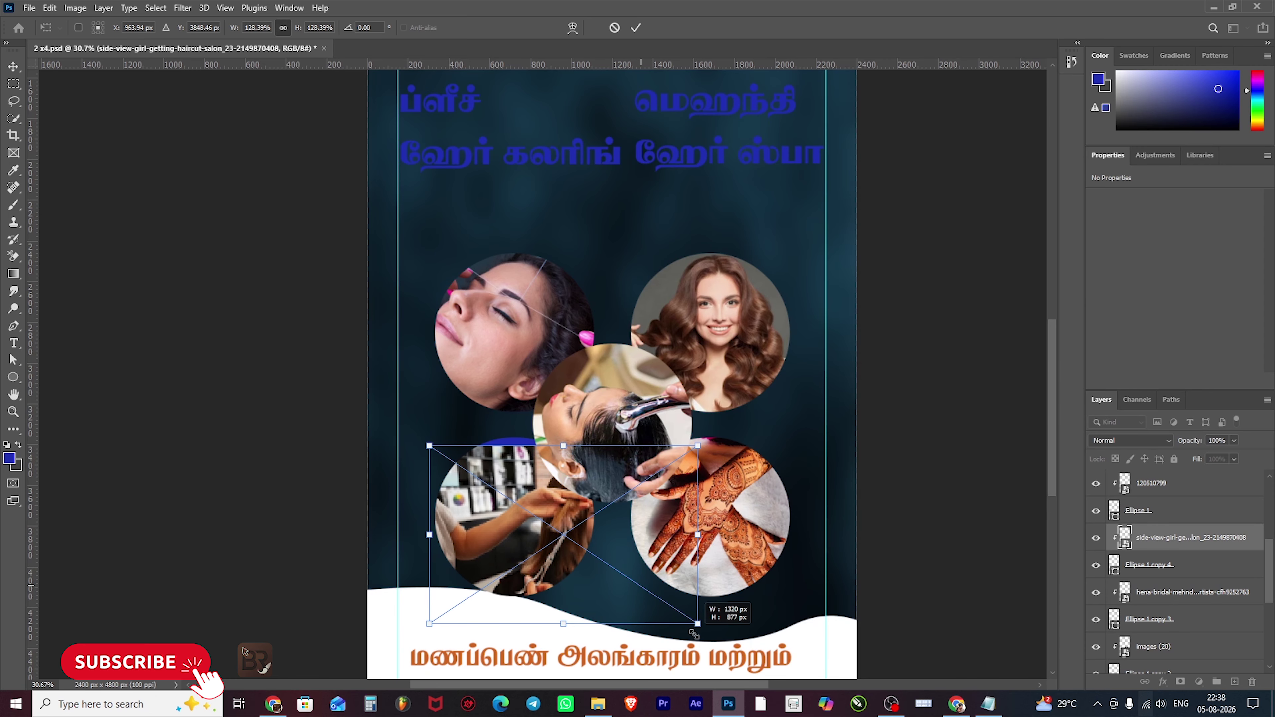
{"action": "left_click_drag", "start_coordinate": [576, 555], "coordinate": [520, 537]}
{"action": "key", "text": "Return"}
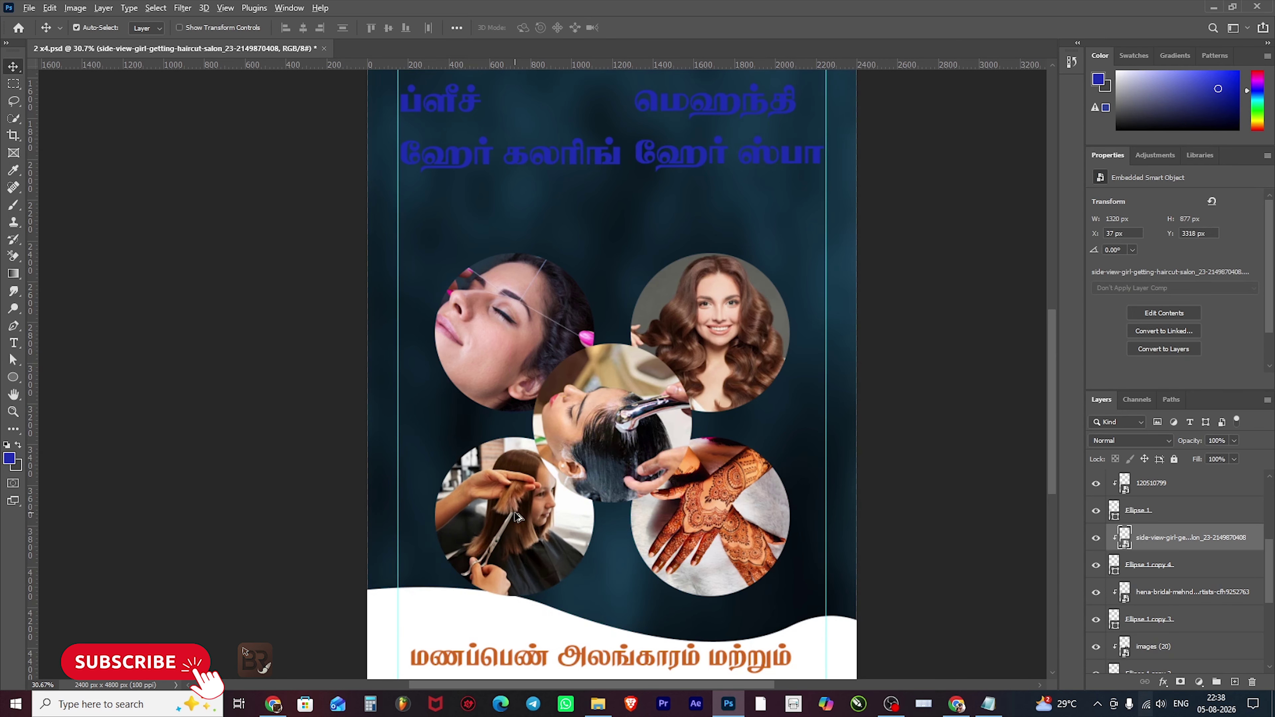
{"action": "scroll", "coordinate": [667, 346], "scroll_direction": "down", "scroll_amount": 3}
{"action": "left_click", "coordinate": [667, 346]}
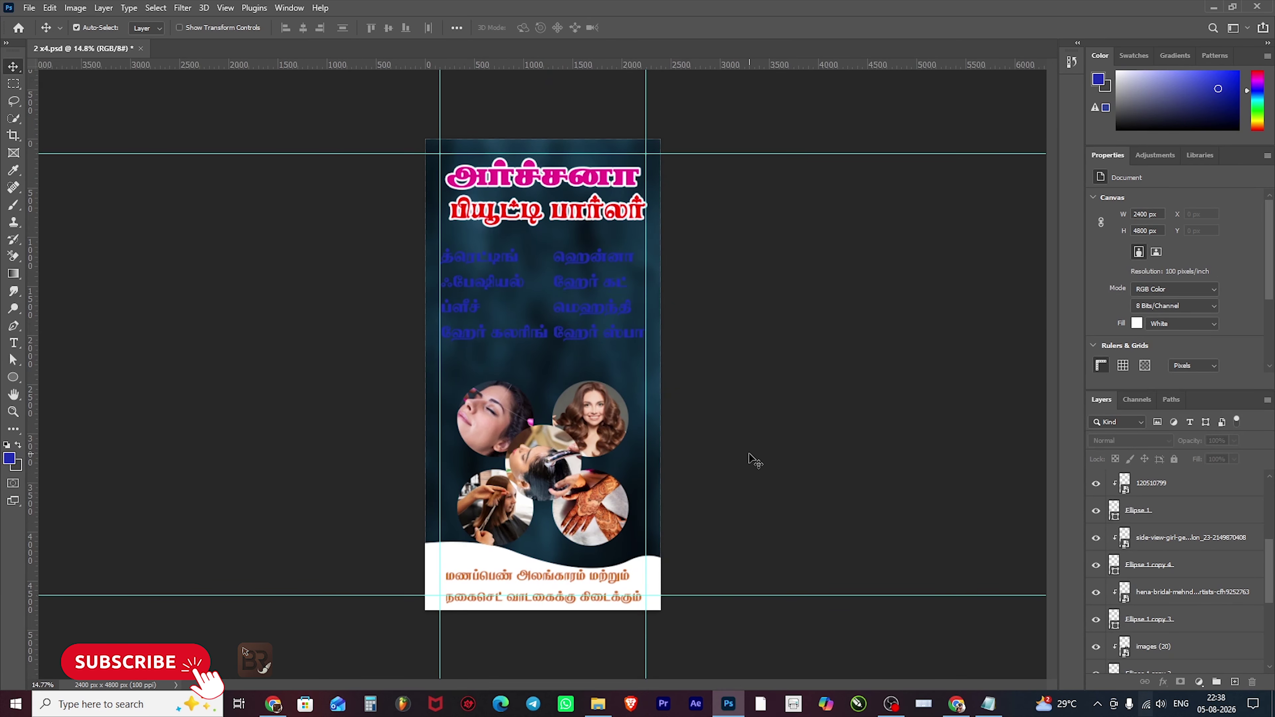
- Link the long-haired woman's photo with Ellipse 1 copy 2, and the facial-treatment photo with Ellipse 1 copy
{"action": "scroll", "coordinate": [749, 460], "scroll_direction": "up", "scroll_amount": 2}
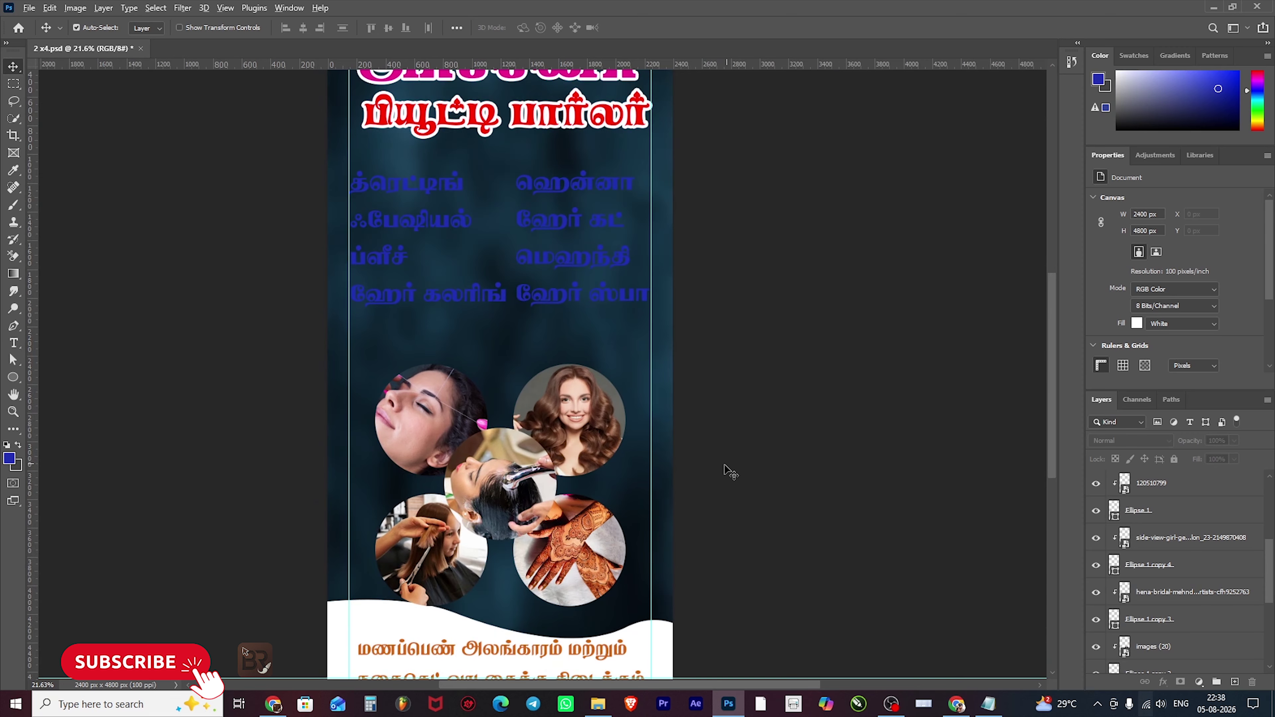
{"action": "scroll", "coordinate": [730, 472], "scroll_direction": "up", "scroll_amount": 1}
{"action": "left_click", "coordinate": [1155, 647]}
{"action": "scroll", "coordinate": [1214, 602], "scroll_direction": "down", "scroll_amount": 2}
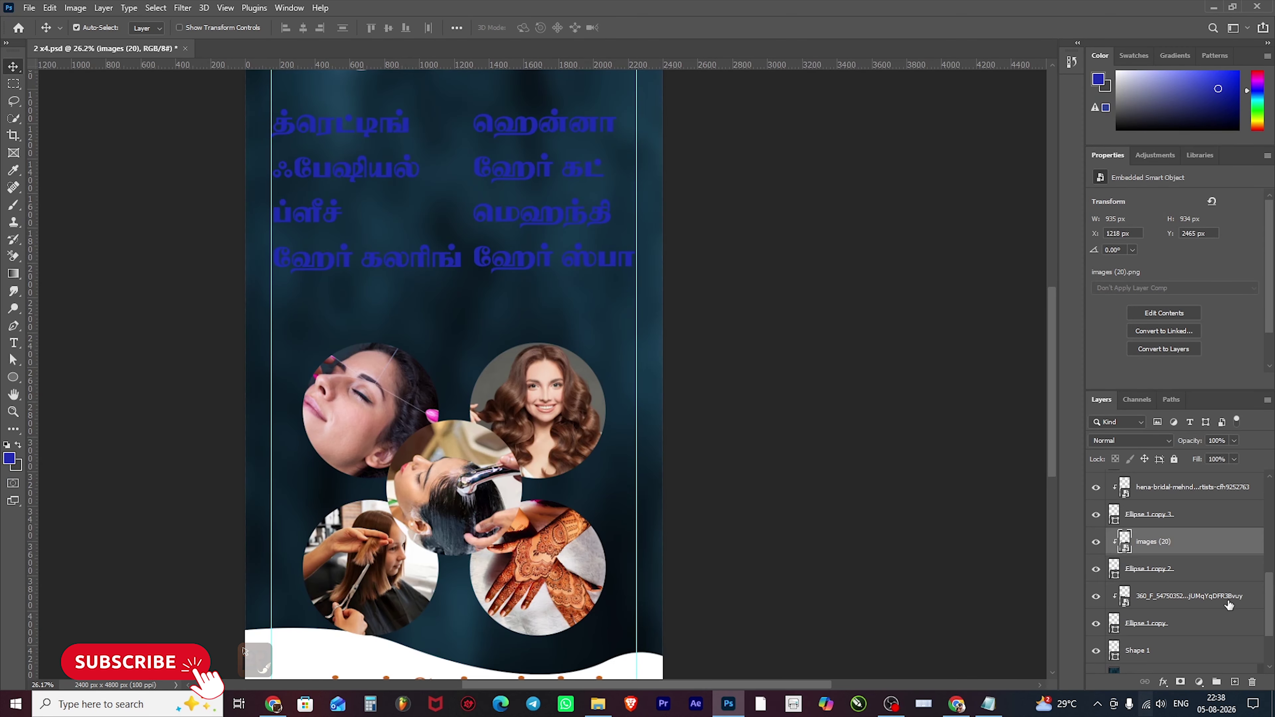
{"action": "left_click", "coordinate": [1243, 575], "text": "shift"}
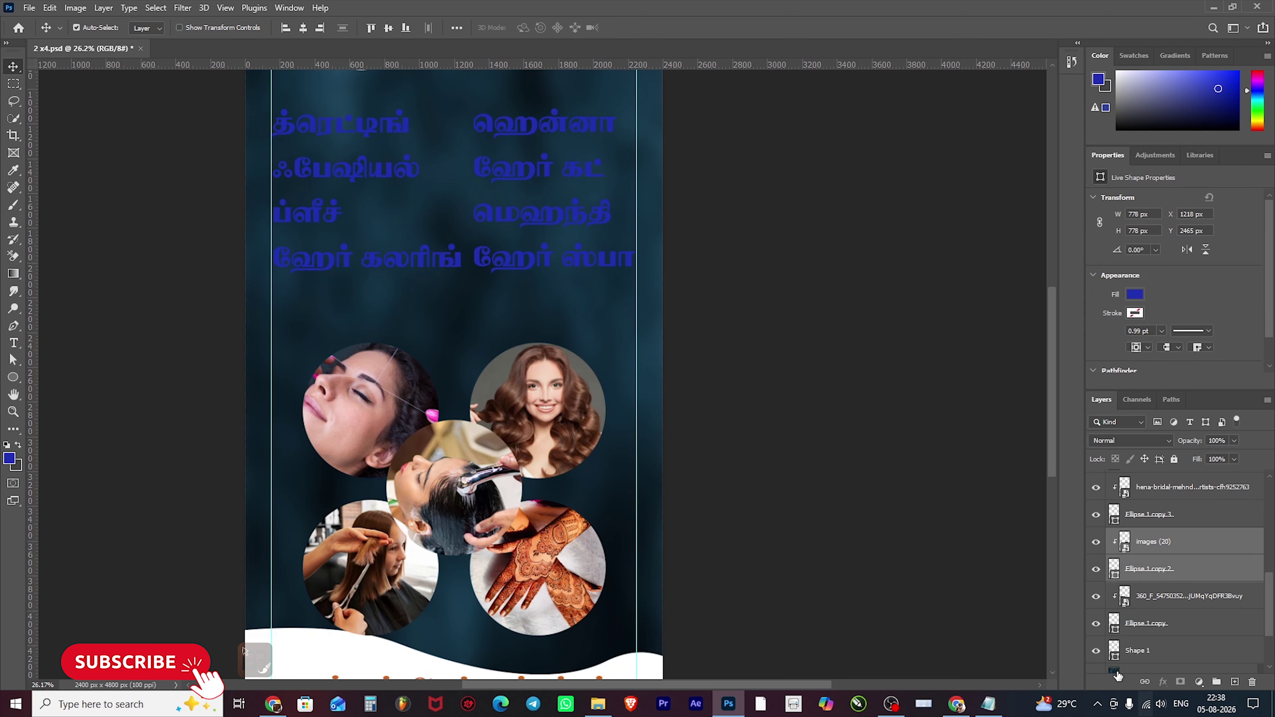
{"action": "left_click", "coordinate": [1217, 603]}
{"action": "left_click", "coordinate": [1215, 623], "text": "shift"}
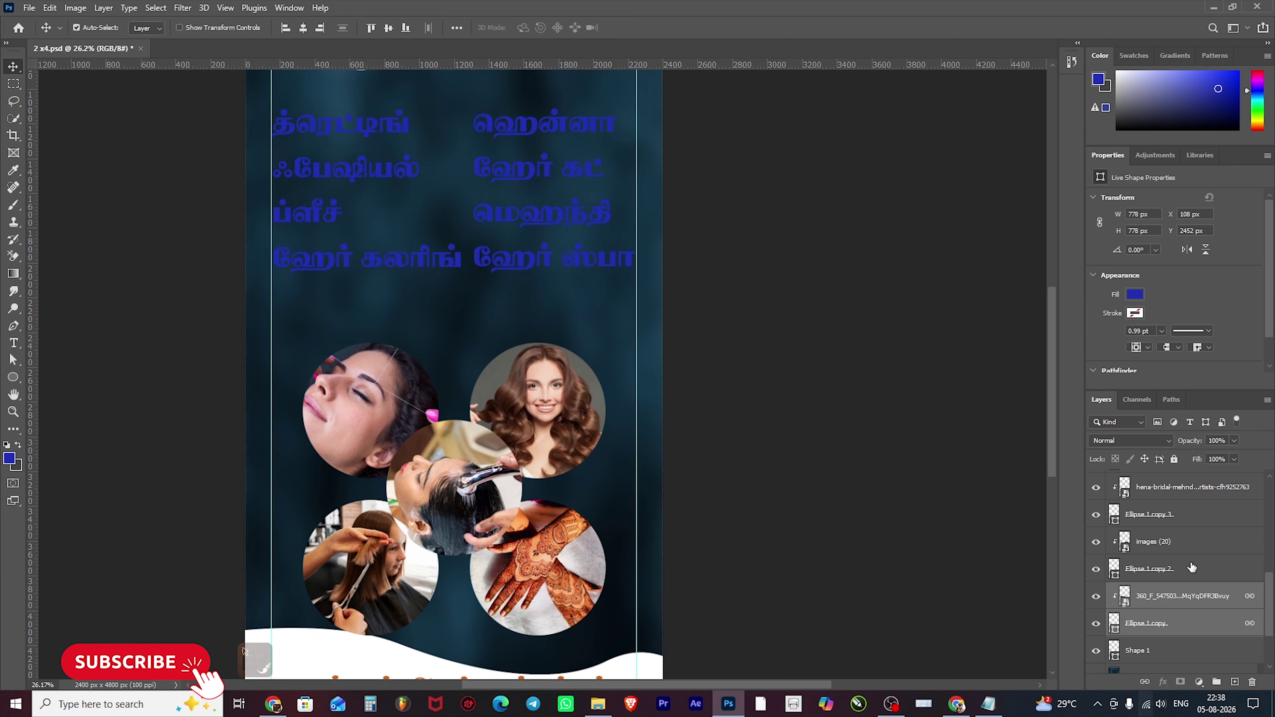
- Link the mehndi, haircut and hair-wash photos to their respective circles: Ellipse 1 copy 3, Ellipse 1 copy 4 and Ellipse 1
{"action": "scroll", "coordinate": [1195, 570], "scroll_direction": "up", "scroll_amount": 1}
{"action": "left_click", "coordinate": [1194, 572]}
{"action": "left_click", "coordinate": [1198, 545], "text": "shift"}
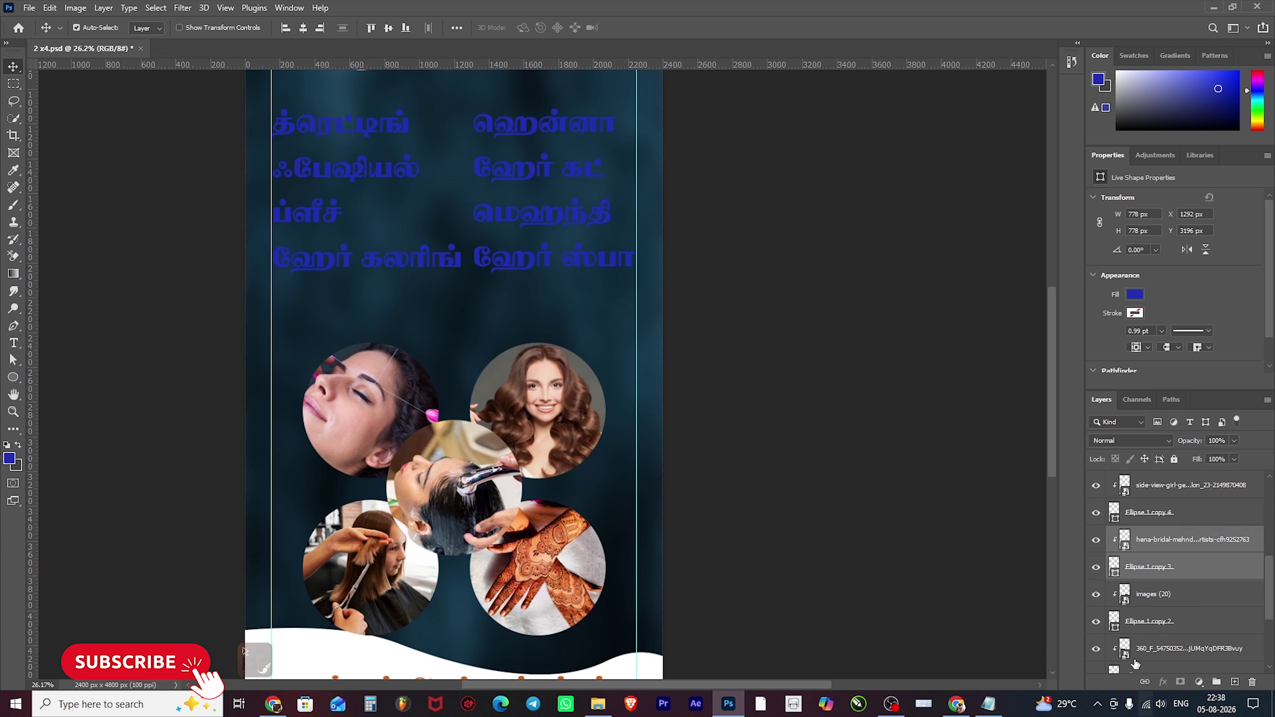
{"action": "left_click", "coordinate": [1202, 511]}
{"action": "left_click", "coordinate": [1209, 486], "text": "shift"}
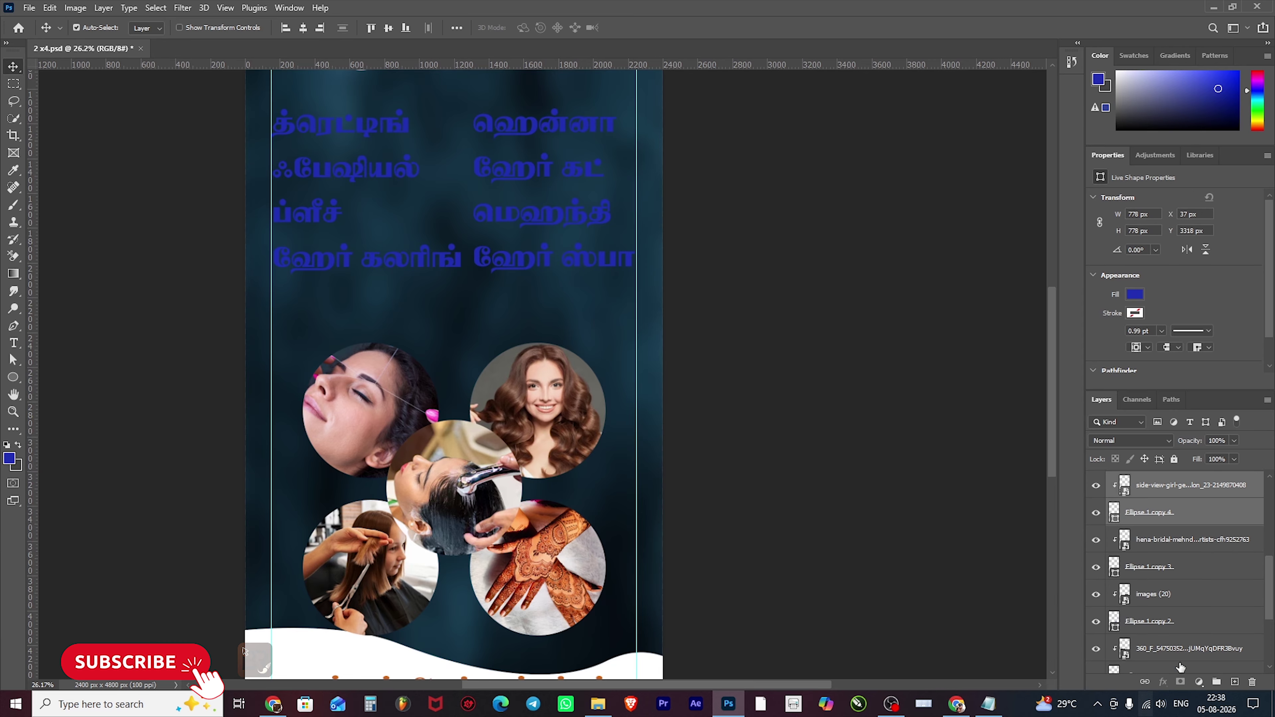
{"action": "scroll", "coordinate": [1180, 577], "scroll_direction": "up", "scroll_amount": 3}
{"action": "left_click", "coordinate": [1149, 616]}
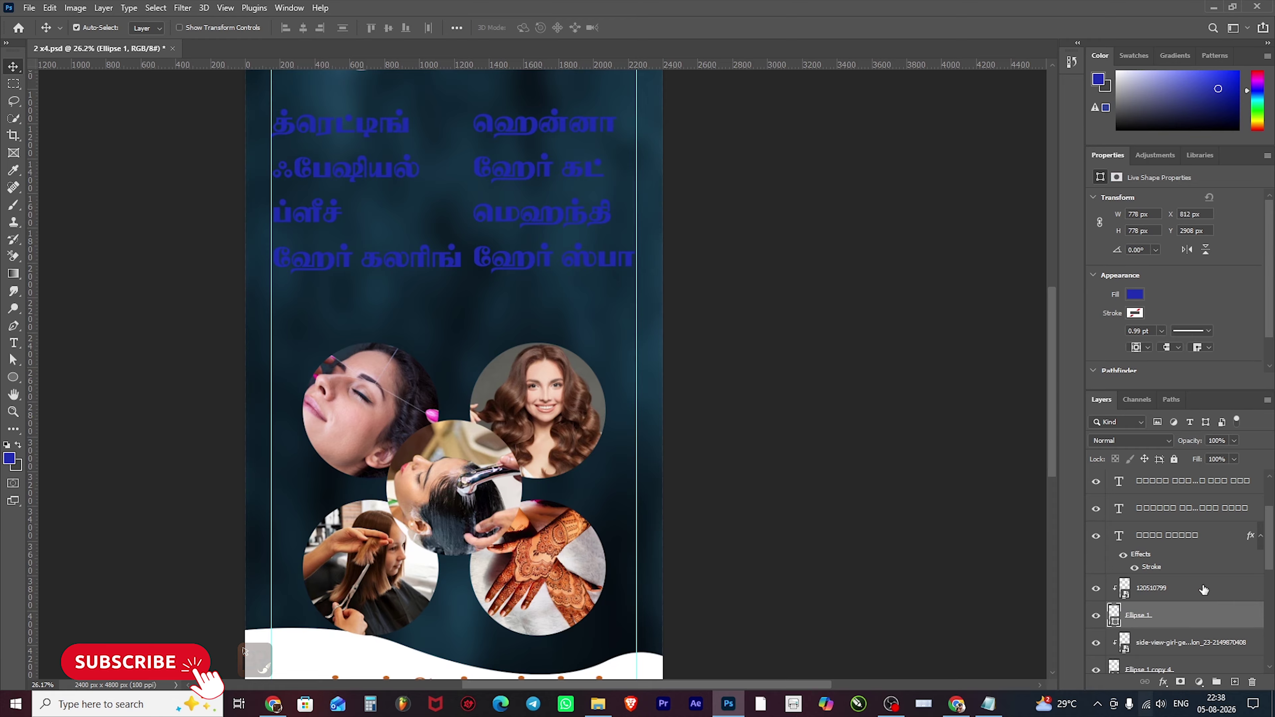
{"action": "left_click", "coordinate": [1155, 588], "text": "shift"}
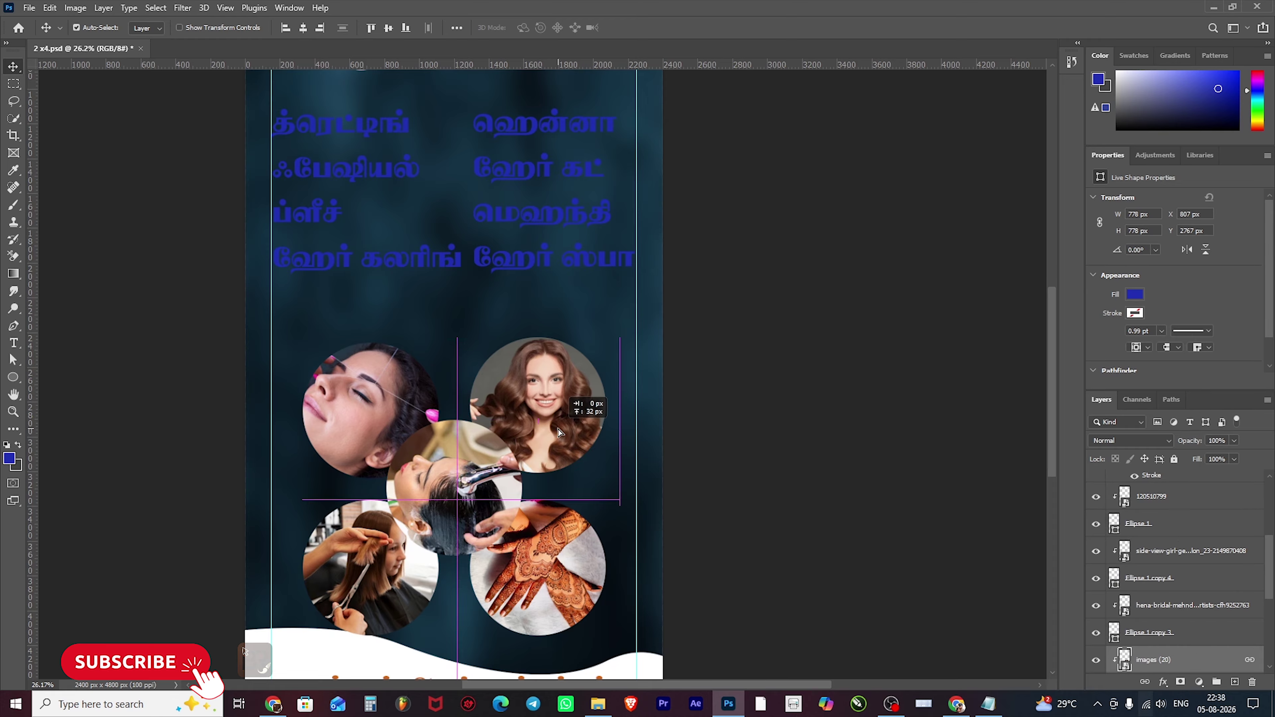
- Select the two upper photo circles together and move them straight up, away from the central circle
{"action": "left_click", "coordinate": [565, 440], "text": "ctrl"}
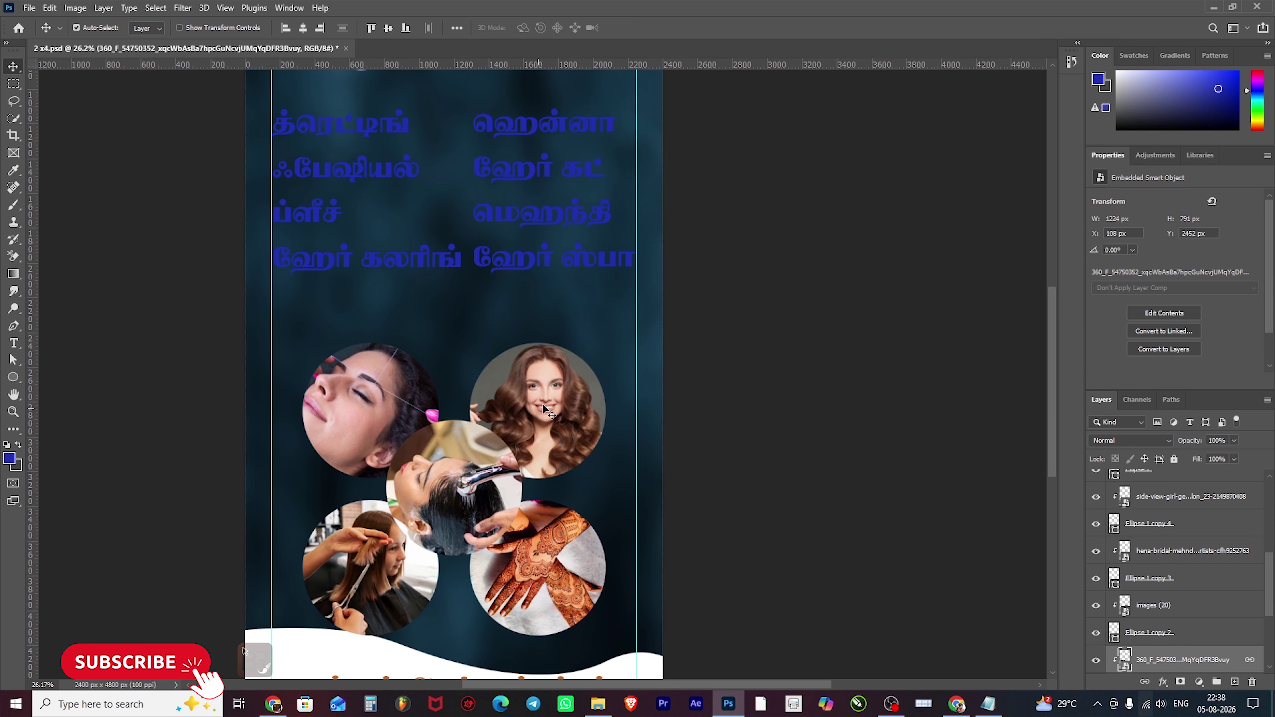
{"action": "left_click", "coordinate": [745, 406], "text": "ctrl"}
{"action": "left_click", "coordinate": [545, 400], "text": "ctrl"}
{"action": "left_click", "coordinate": [374, 391], "text": "ctrl+shift"}
{"action": "left_click_drag", "start_coordinate": [583, 396], "coordinate": [585, 371]}
- Select the two lower photo circles together and move them straight up by about 55 px
{"action": "left_click", "coordinate": [507, 548], "text": "ctrl"}
{"action": "left_click", "coordinate": [381, 547], "text": "ctrl+shift"}
{"action": "left_click_drag", "start_coordinate": [378, 557], "coordinate": [378, 547]}
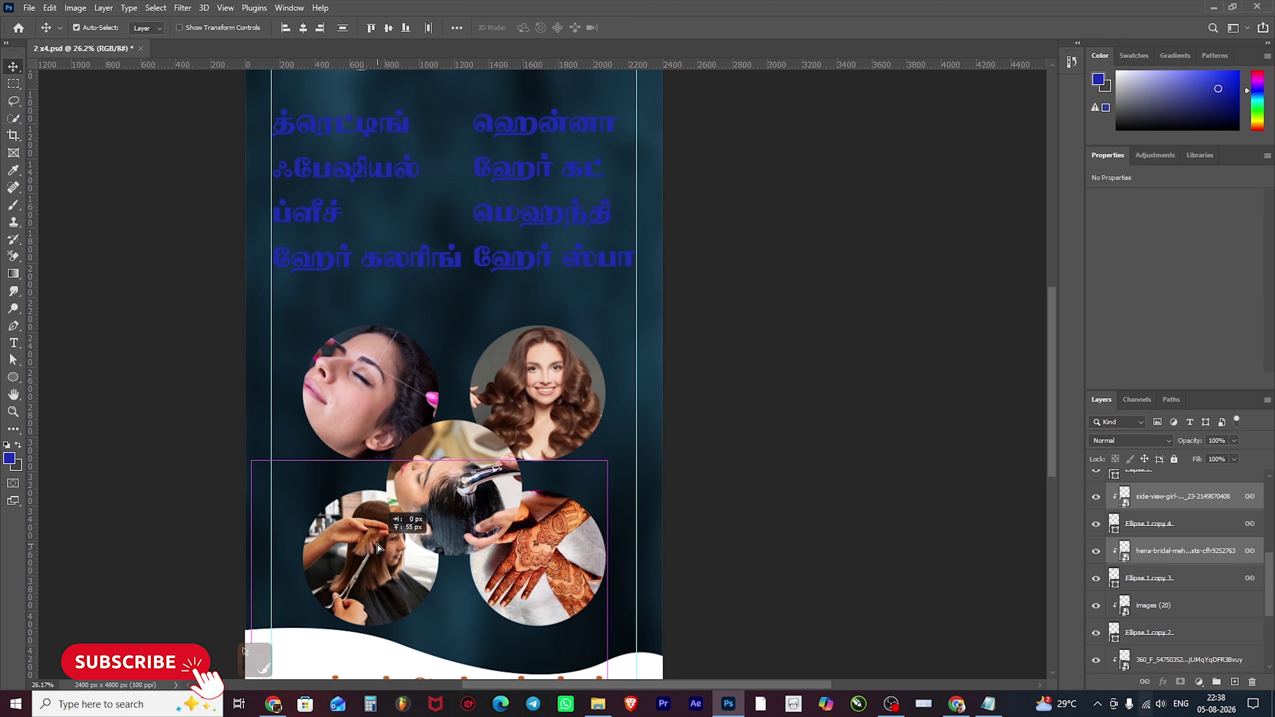
{"action": "left_click", "coordinate": [789, 417]}
{"action": "scroll", "coordinate": [778, 452], "scroll_direction": "up", "scroll_amount": 3}
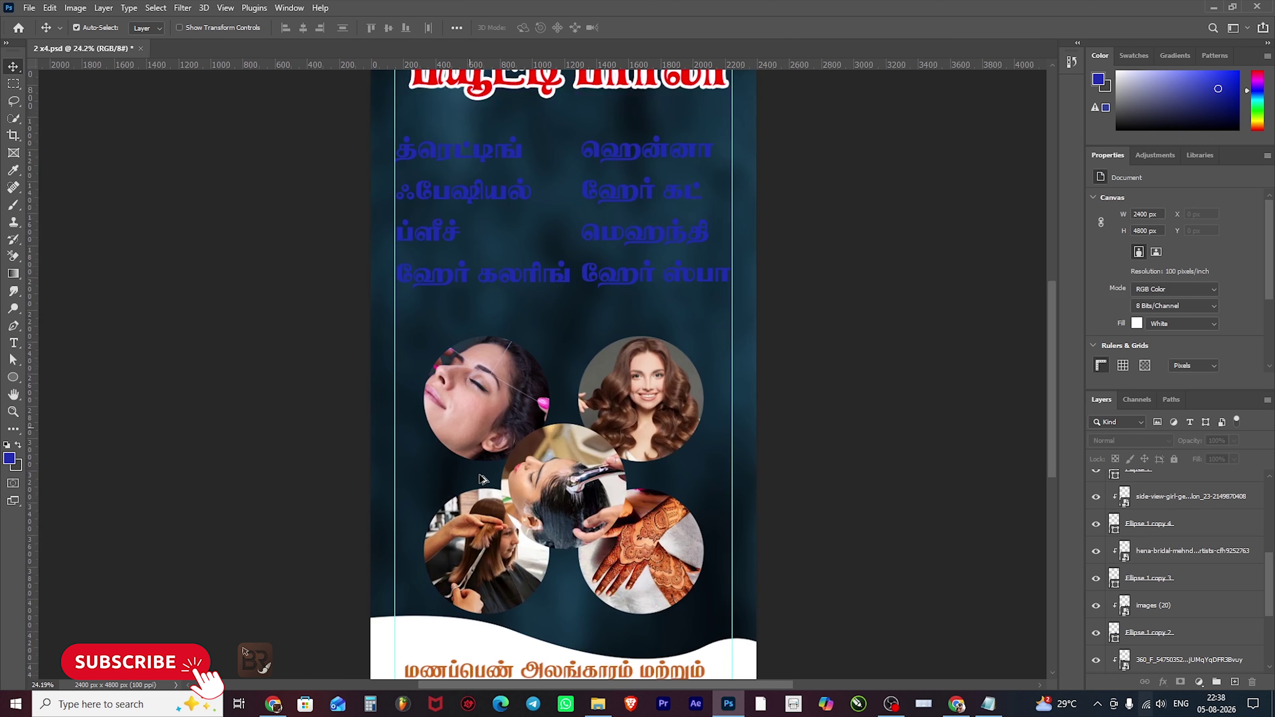
{"action": "scroll", "coordinate": [768, 501], "scroll_direction": "down", "scroll_amount": 3}
{"action": "scroll", "coordinate": [767, 502], "scroll_direction": "up", "scroll_amount": 2}
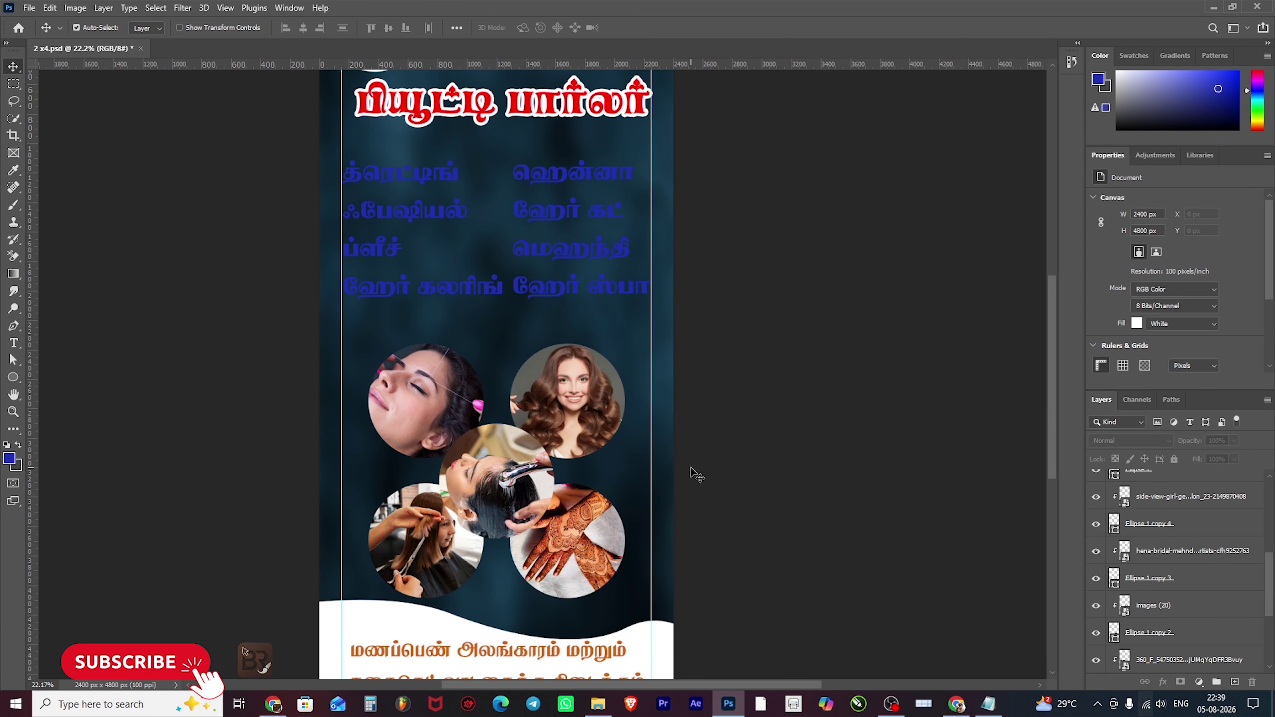
{"action": "scroll", "coordinate": [691, 473], "scroll_direction": "down", "scroll_amount": 2}
{"action": "scroll", "coordinate": [657, 399], "scroll_direction": "up", "scroll_amount": 2}
- Add a 21 px white outside stroke to Ellipse 1 copy, the facial-treatment circle, and copy its layer style
{"action": "left_click", "coordinate": [522, 401]}
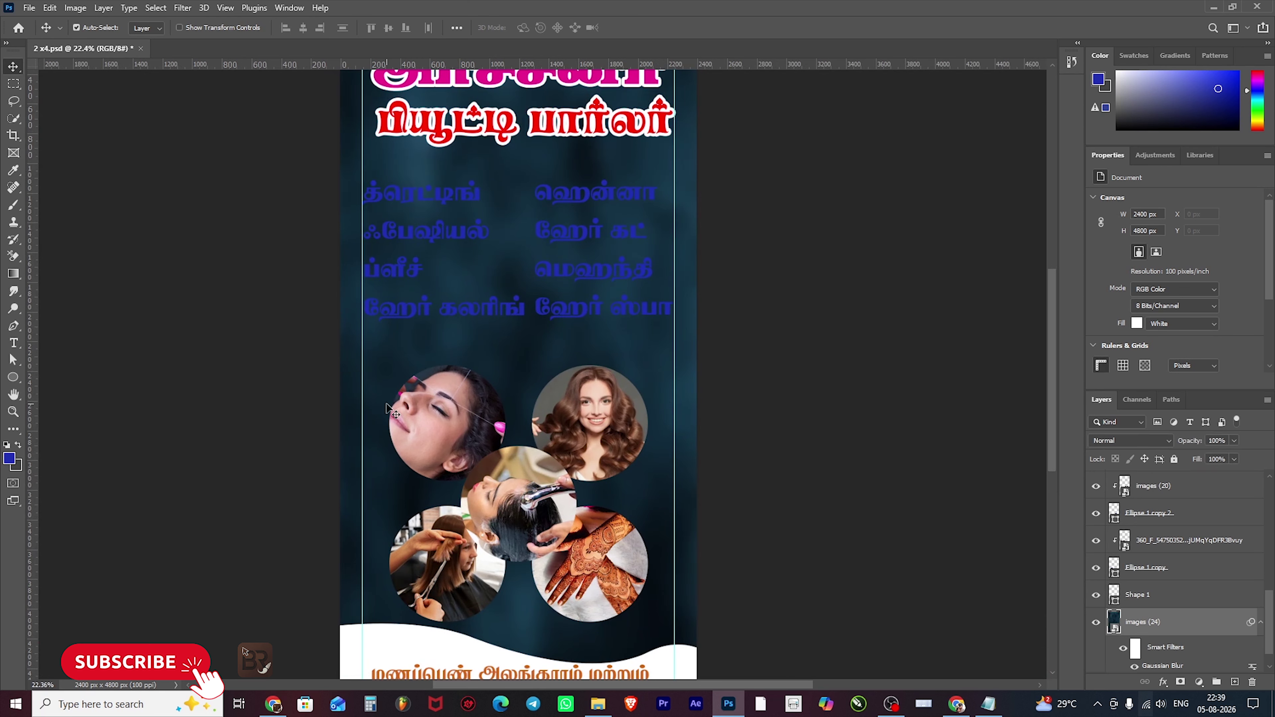
{"action": "scroll", "coordinate": [1129, 590], "scroll_direction": "down", "scroll_amount": 1}
{"action": "left_click", "coordinate": [1207, 541]}
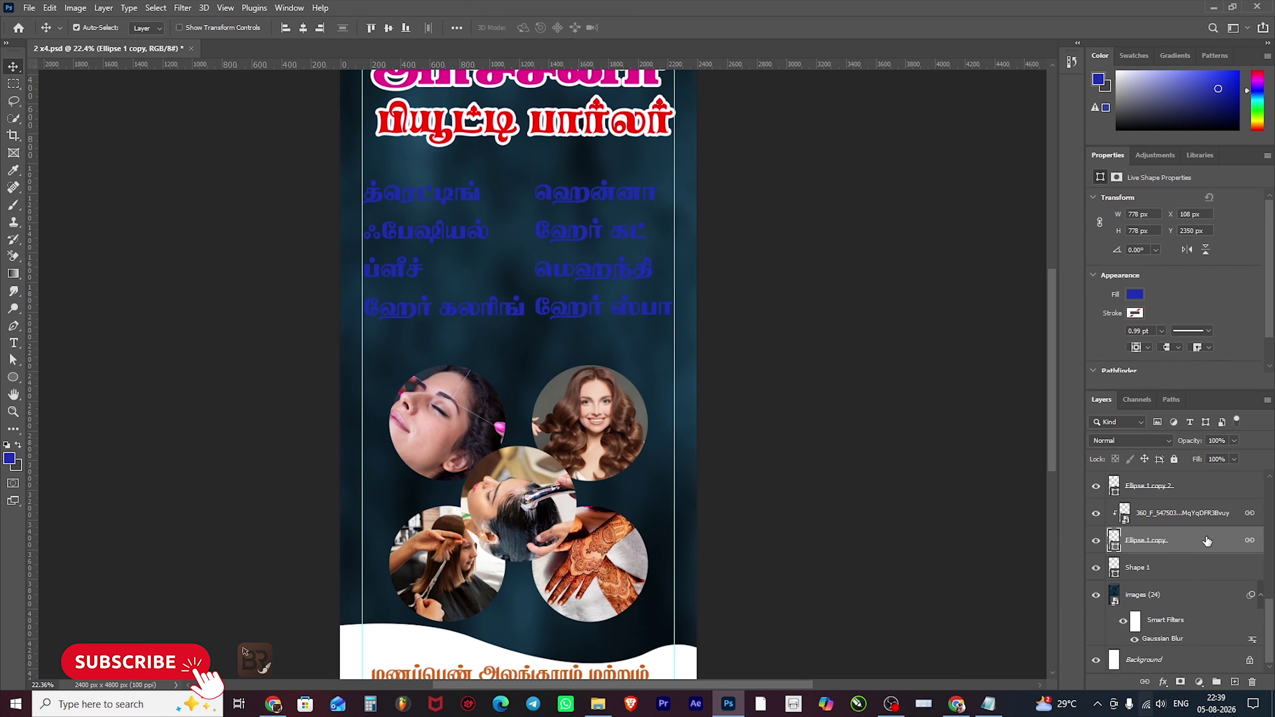
{"action": "double_click", "coordinate": [1207, 541]}
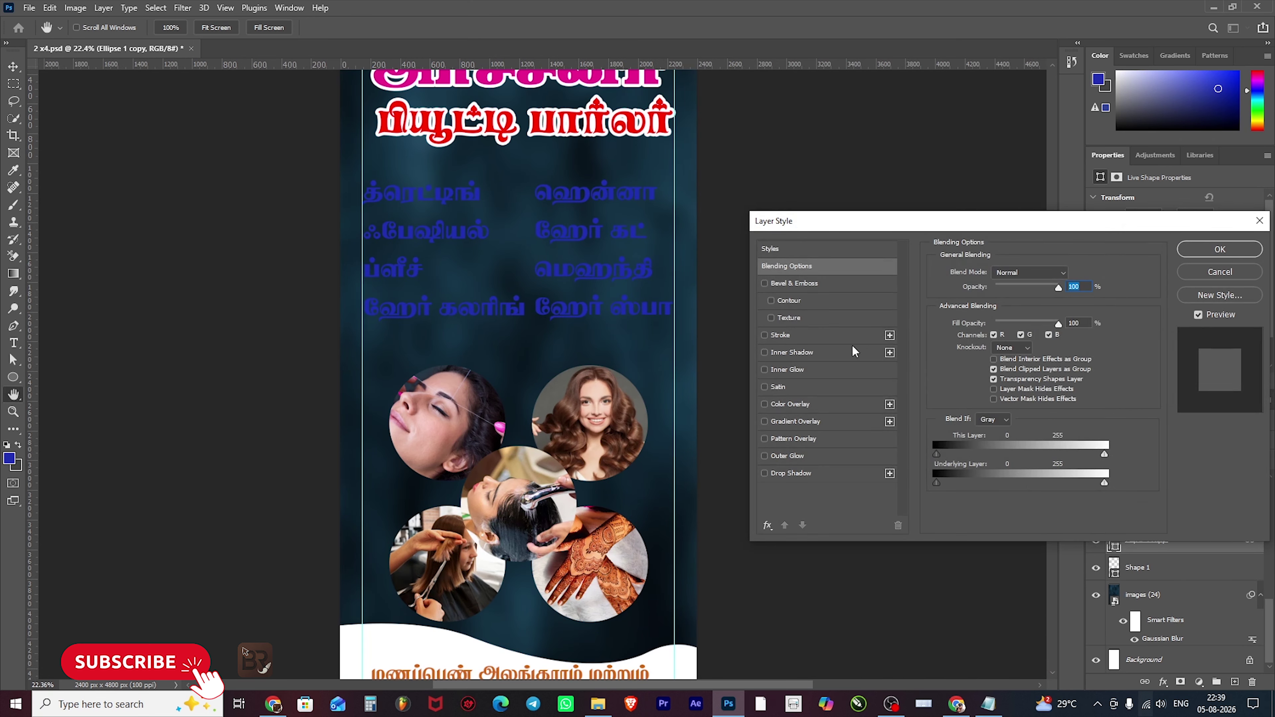
{"action": "left_click", "coordinate": [844, 334]}
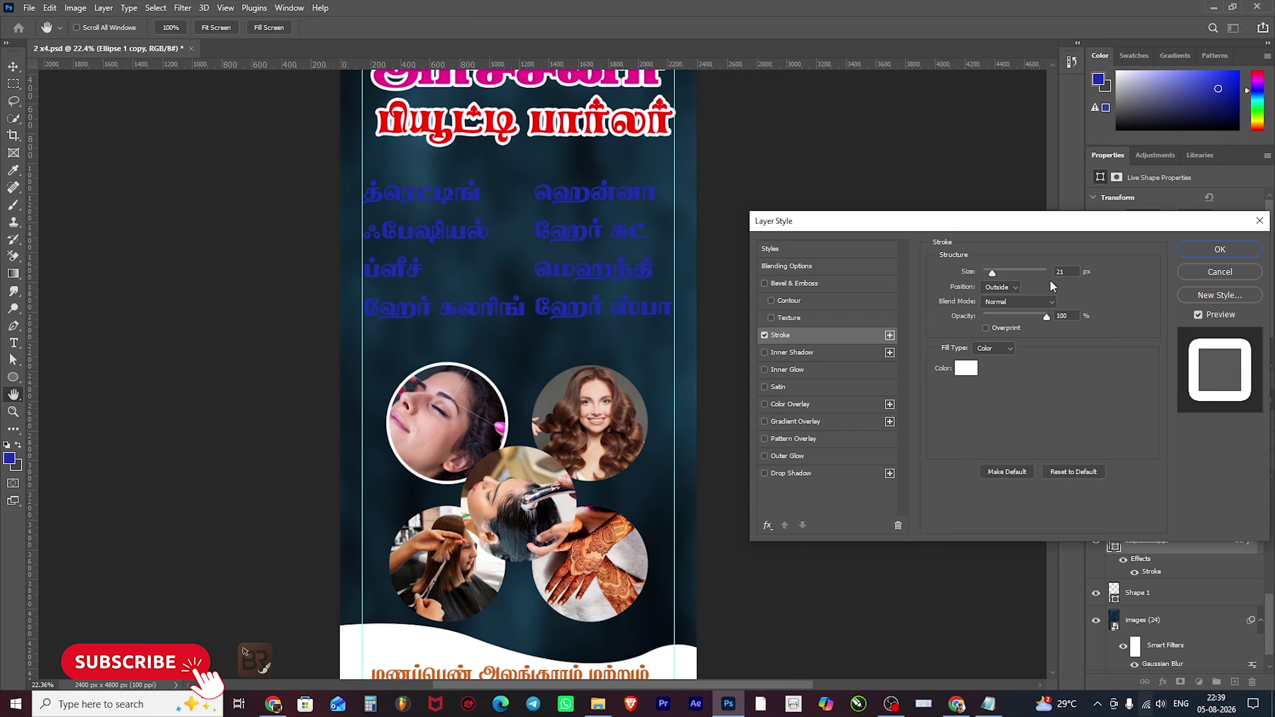
{"action": "left_click", "coordinate": [1200, 249]}
{"action": "right_click", "coordinate": [1181, 552]}
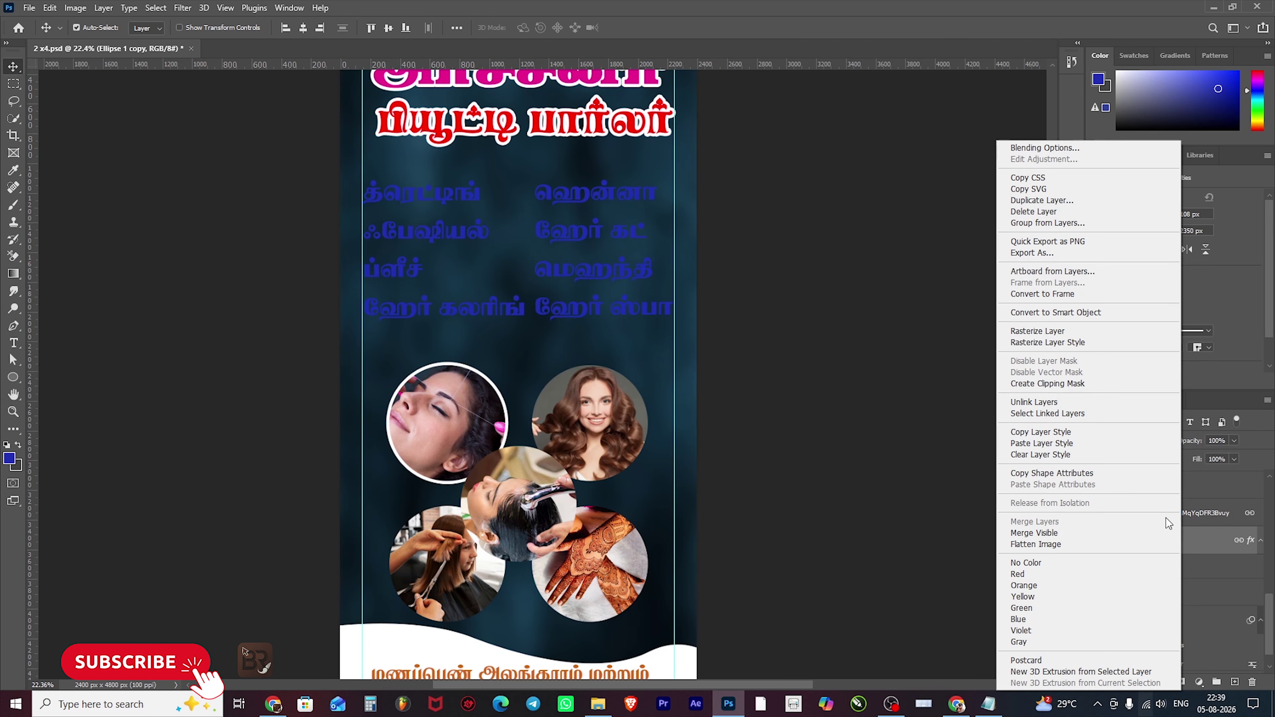
{"action": "left_click", "coordinate": [1041, 432]}
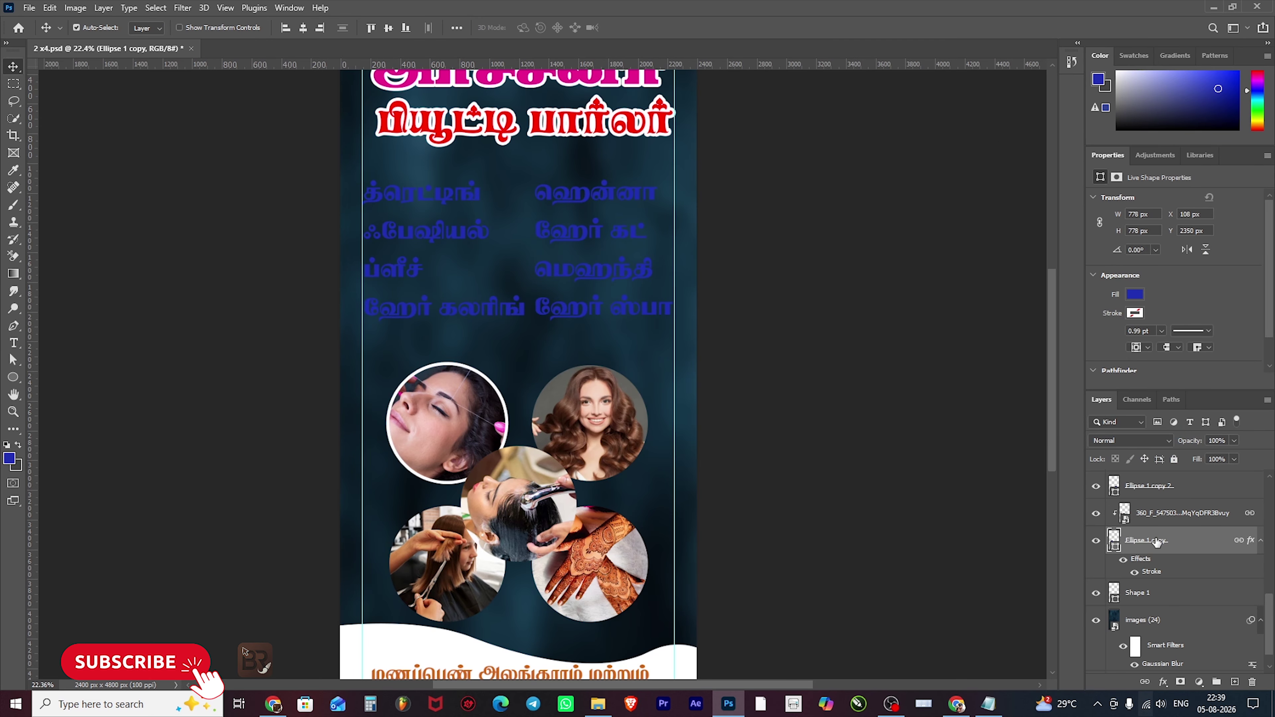
- Paste the copied stroke style onto the other four photo circles: Ellipse 1 copy 2, Ellipse 1 copy 3, Ellipse 1 copy 4 and Ellipse 1
{"action": "scroll", "coordinate": [1157, 541], "scroll_direction": "up", "scroll_amount": 2}
{"action": "left_click", "coordinate": [1187, 540]}
{"action": "scroll", "coordinate": [1194, 540], "scroll_direction": "up", "scroll_amount": 2}
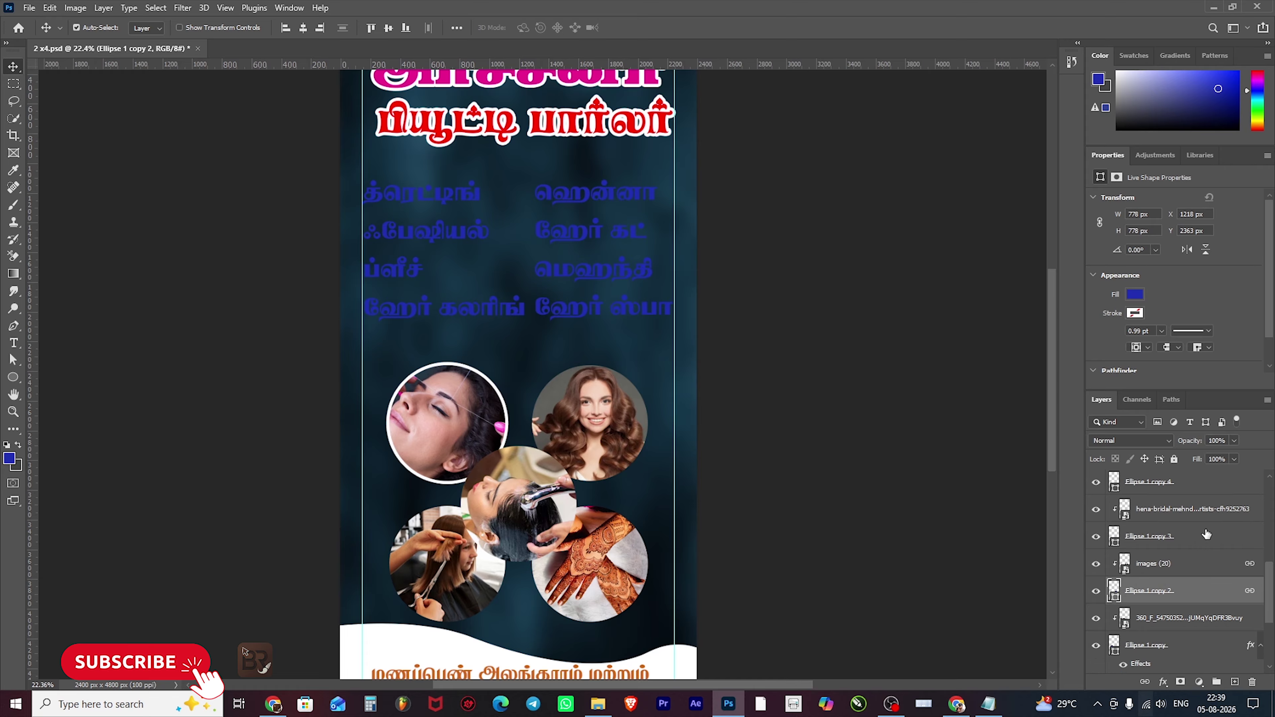
{"action": "left_click", "coordinate": [1204, 536], "text": "ctrl"}
{"action": "scroll", "coordinate": [1205, 552], "scroll_direction": "up", "scroll_amount": 4}
{"action": "scroll", "coordinate": [1199, 593], "scroll_direction": "down", "scroll_amount": 2}
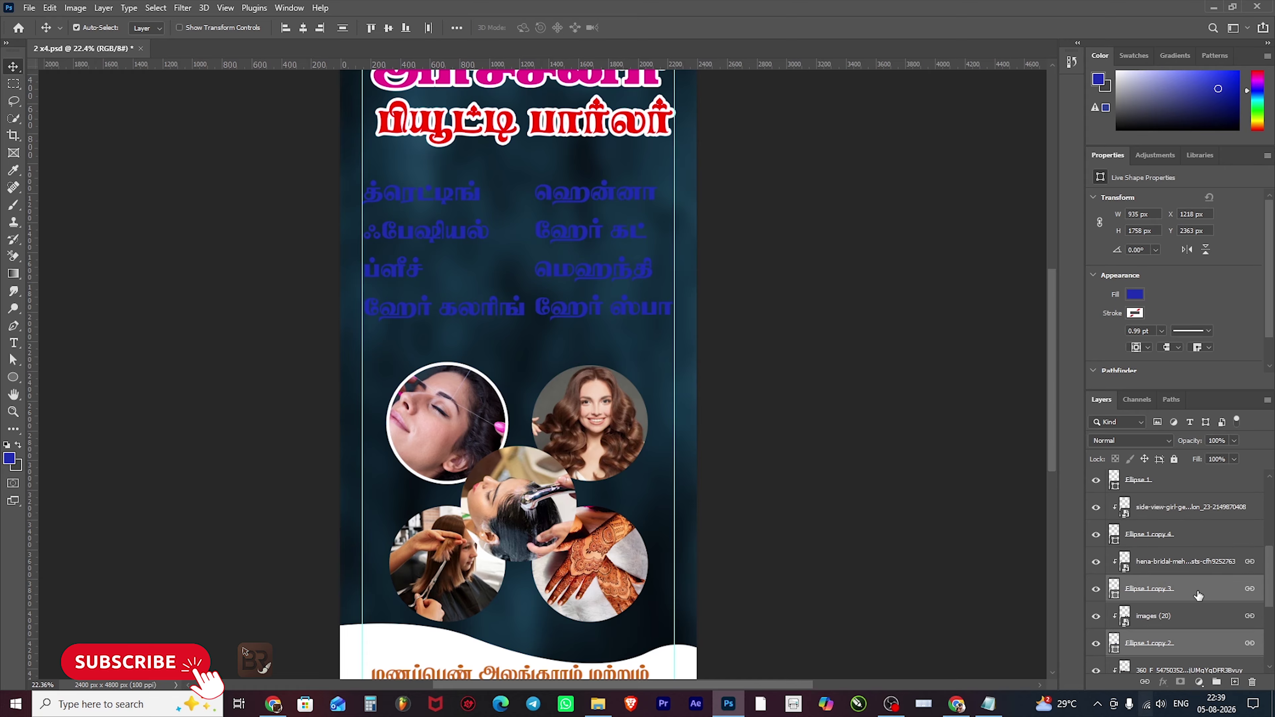
{"action": "left_click", "coordinate": [1195, 534], "text": "ctrl"}
{"action": "scroll", "coordinate": [1196, 582], "scroll_direction": "up", "scroll_amount": 4}
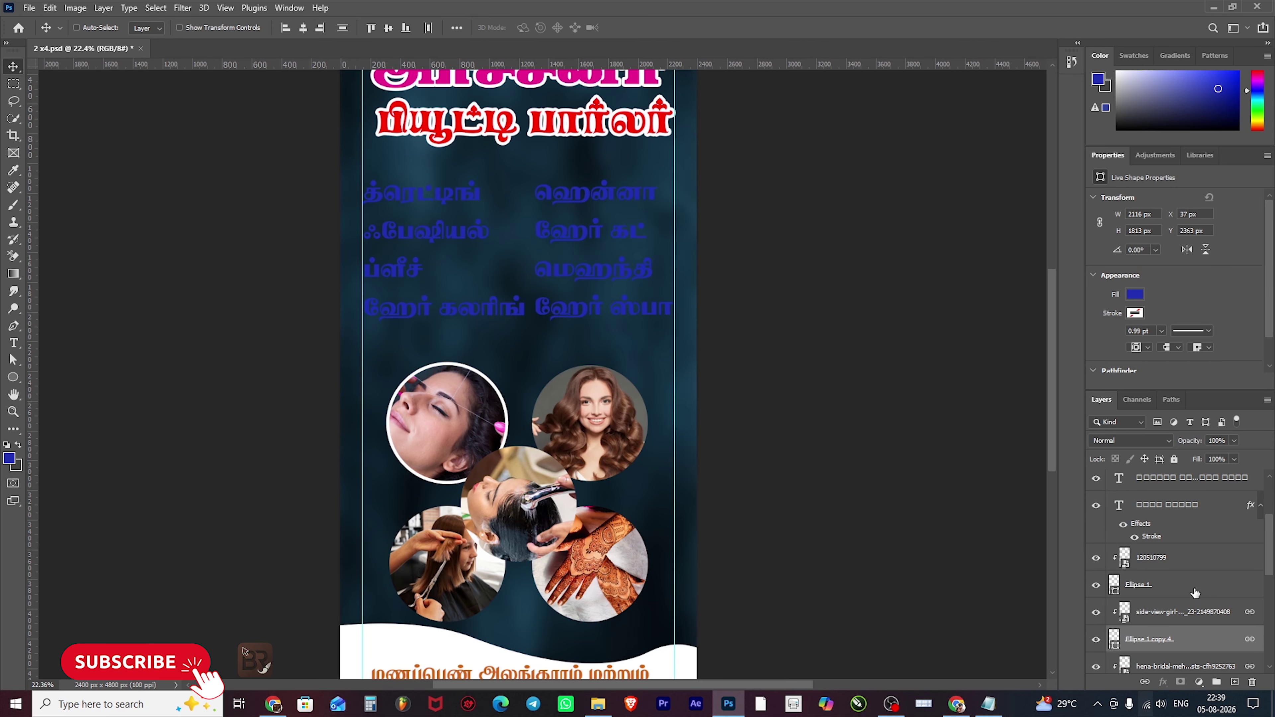
{"action": "left_click", "coordinate": [1195, 587], "text": "ctrl"}
{"action": "right_click", "coordinate": [1193, 588]}
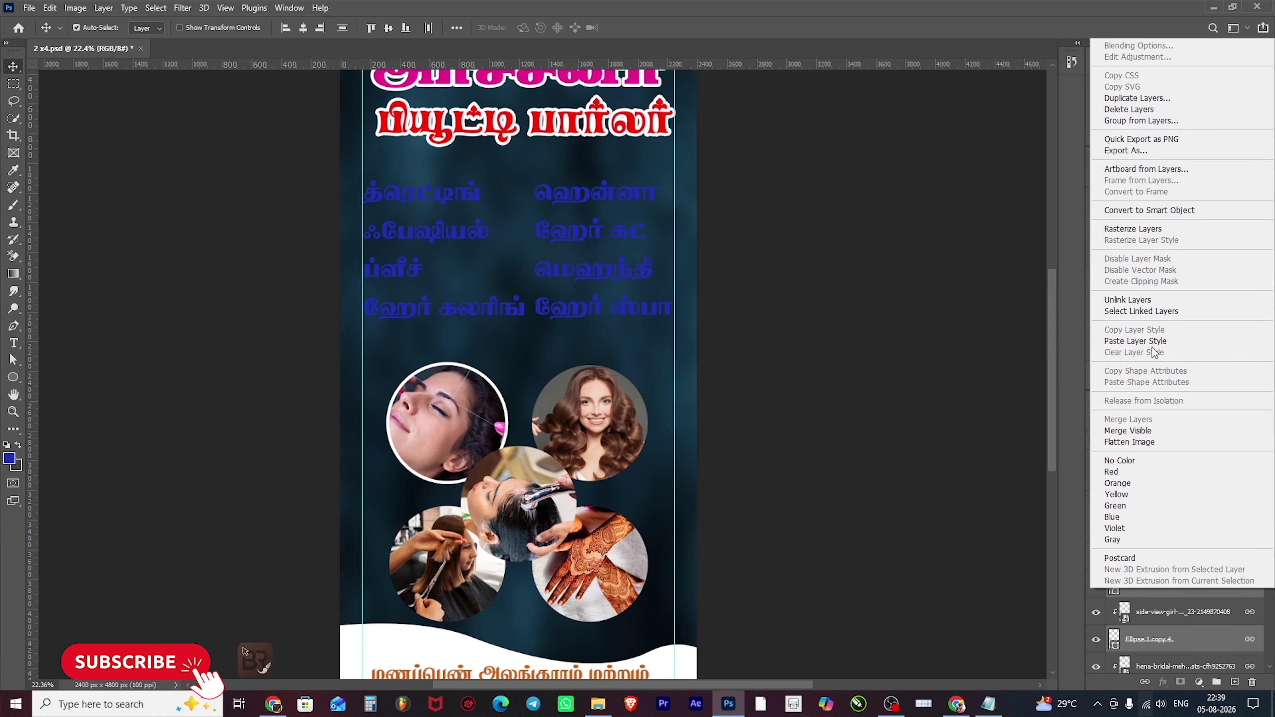
{"action": "left_click", "coordinate": [1150, 342]}
{"action": "scroll", "coordinate": [601, 523], "scroll_direction": "down", "scroll_amount": 2}
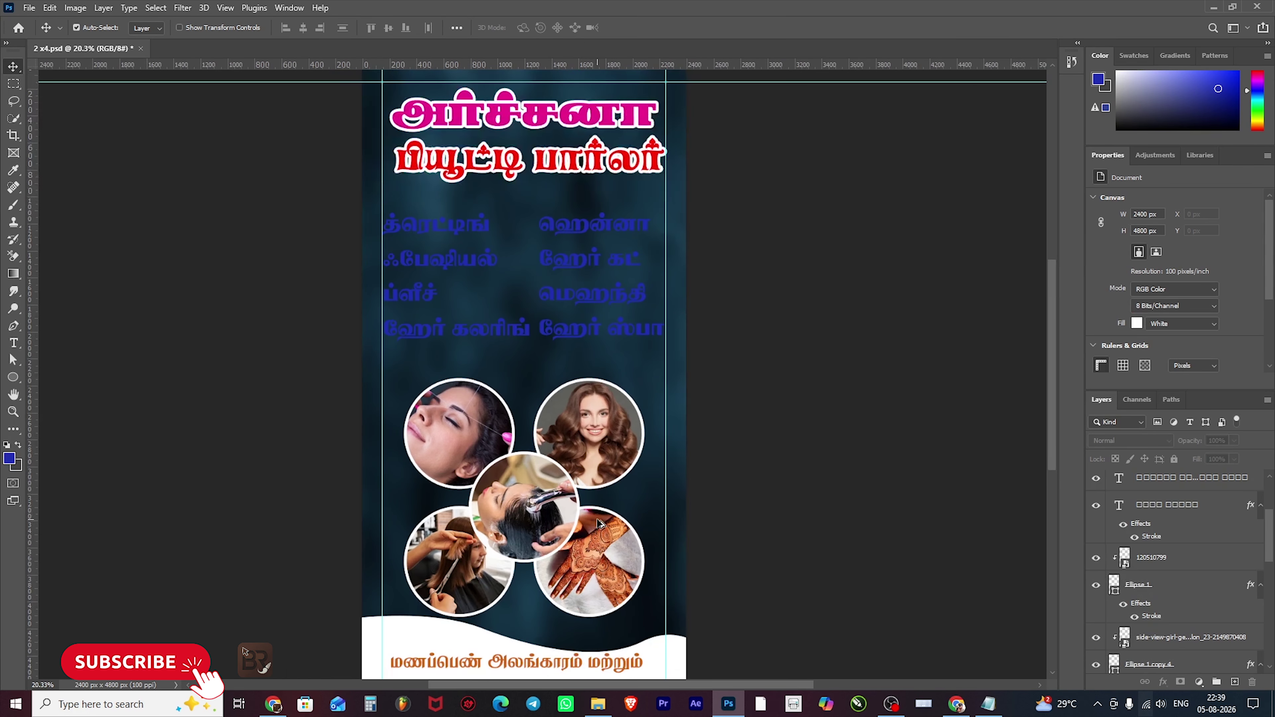
{"action": "scroll", "coordinate": [494, 341], "scroll_direction": "up", "scroll_amount": 3}
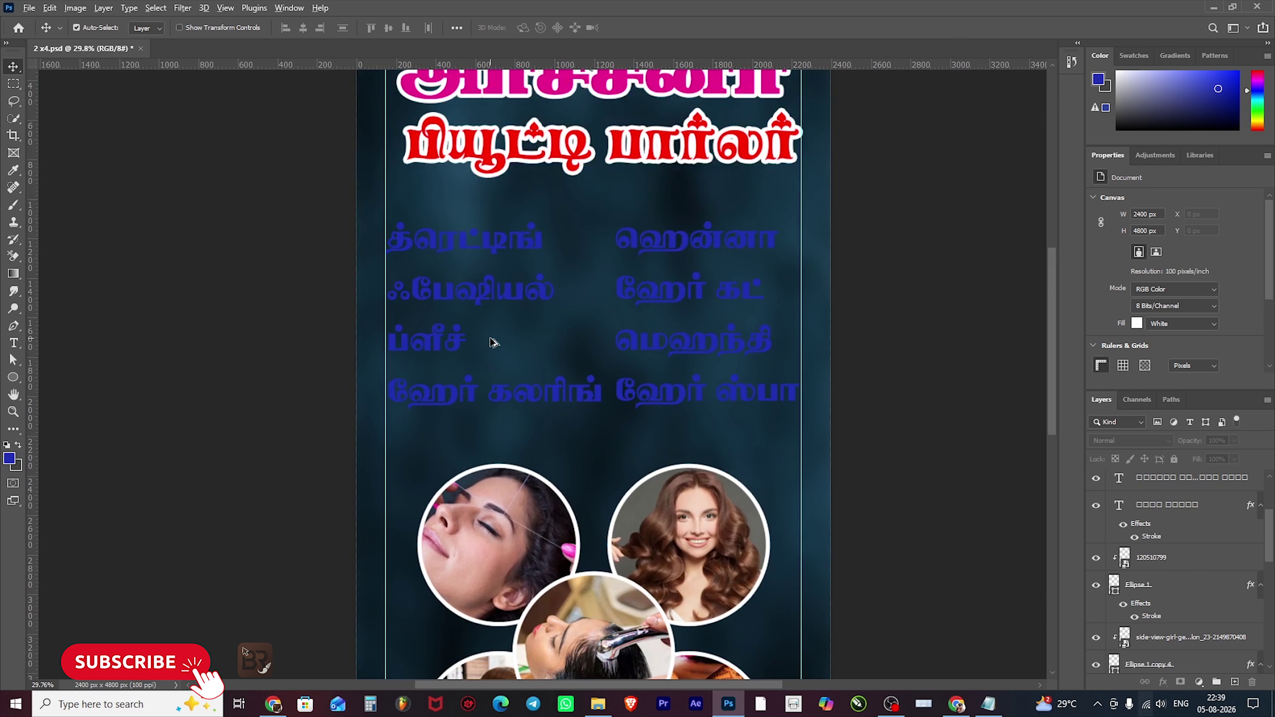
{"action": "scroll", "coordinate": [494, 341], "scroll_direction": "down", "scroll_amount": 2}
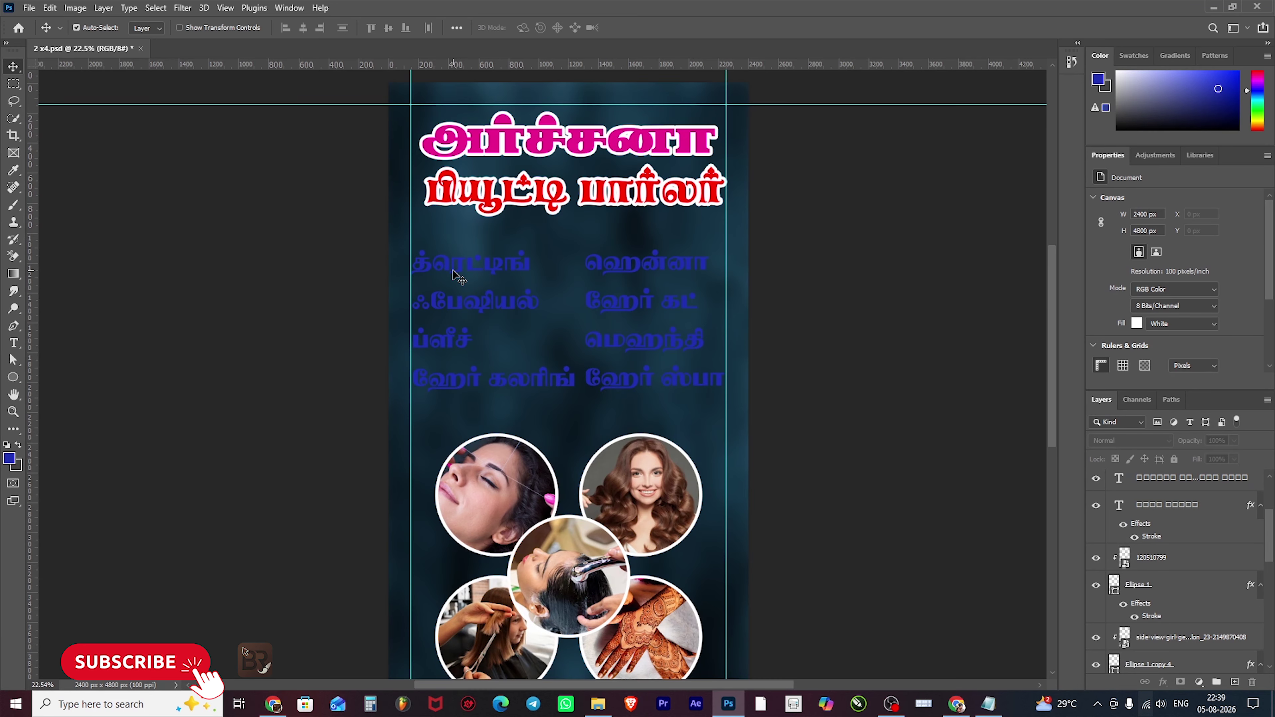
- Switch to Chrome and get the blank new tab ready for a web search
{"action": "key", "text": "alt+Tab"}
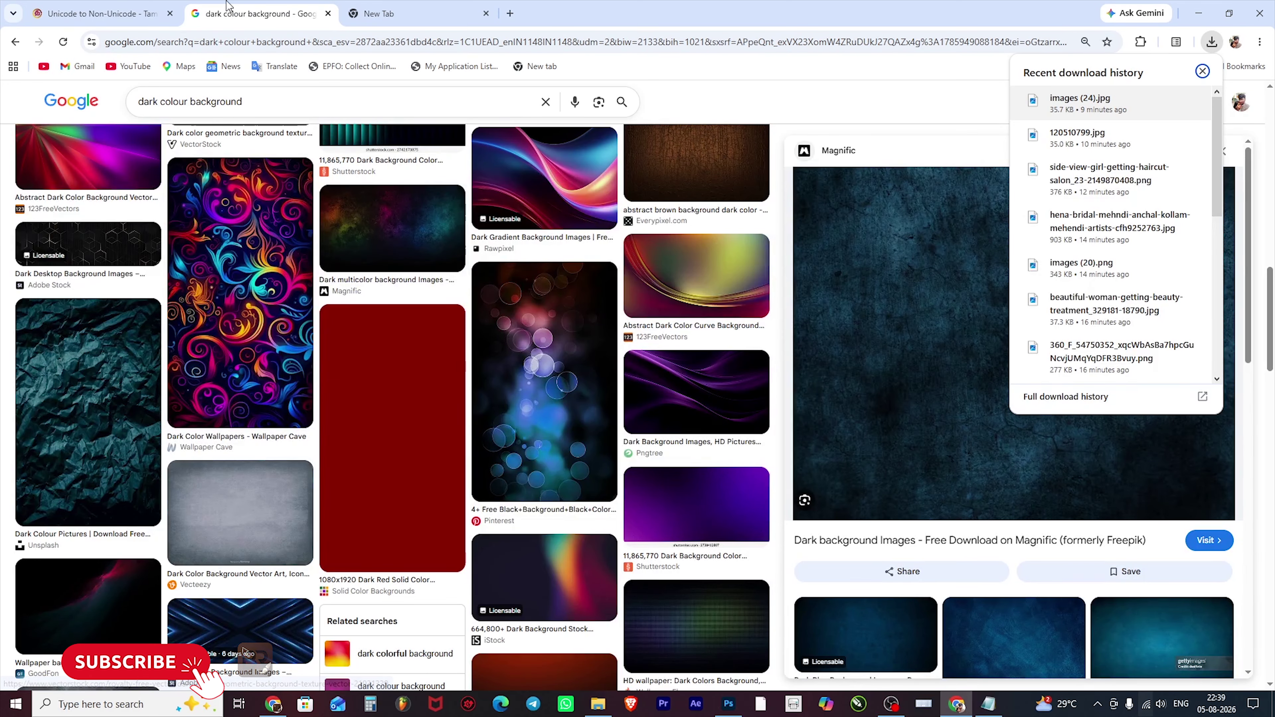
{"action": "key", "text": "ctrl+Tab"}
{"action": "left_click", "coordinate": [312, 42]}
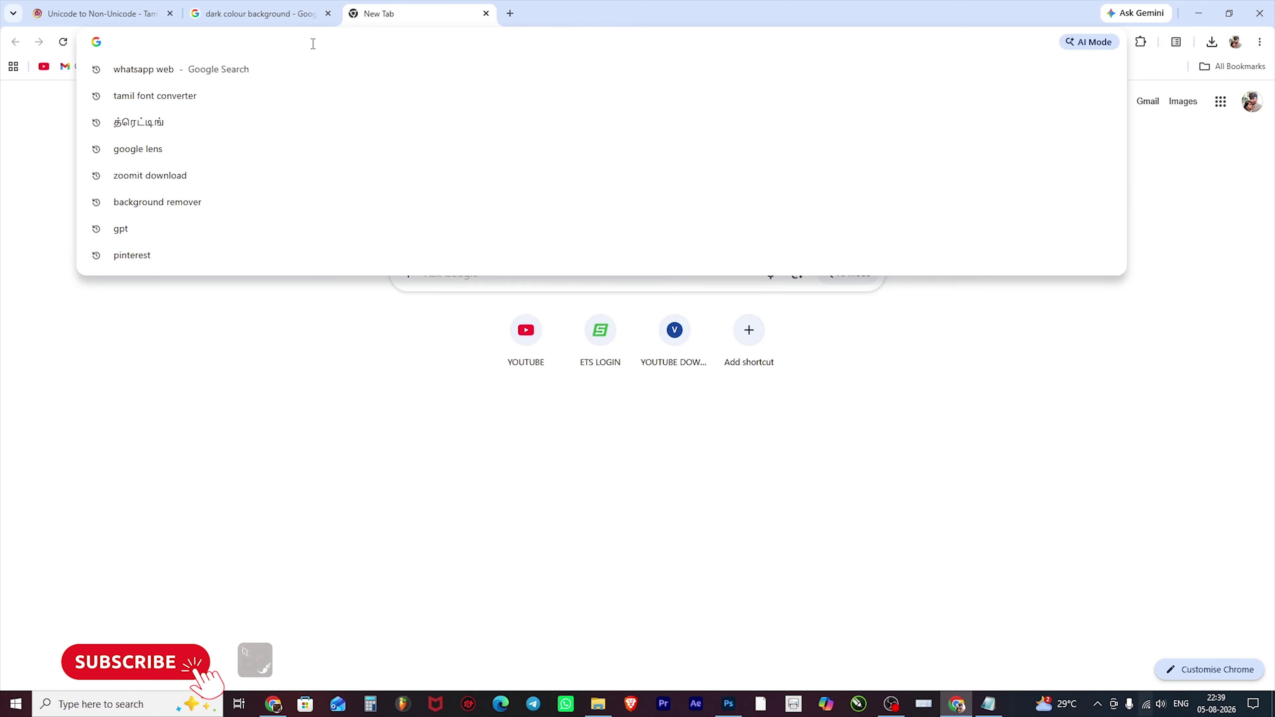
{"action": "type", "text": "b"}
{"action": "type", "text": "l"}
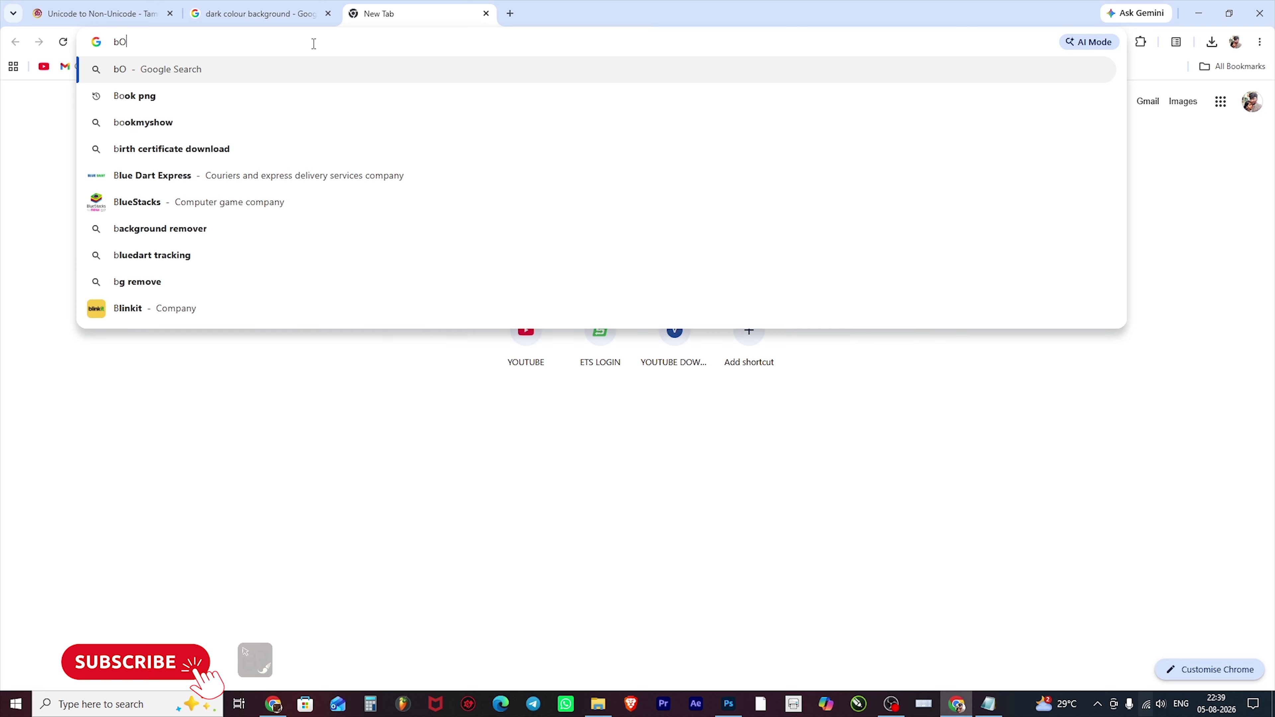
{"action": "key", "text": "BackSpace"}
{"action": "type", "text": "A"}
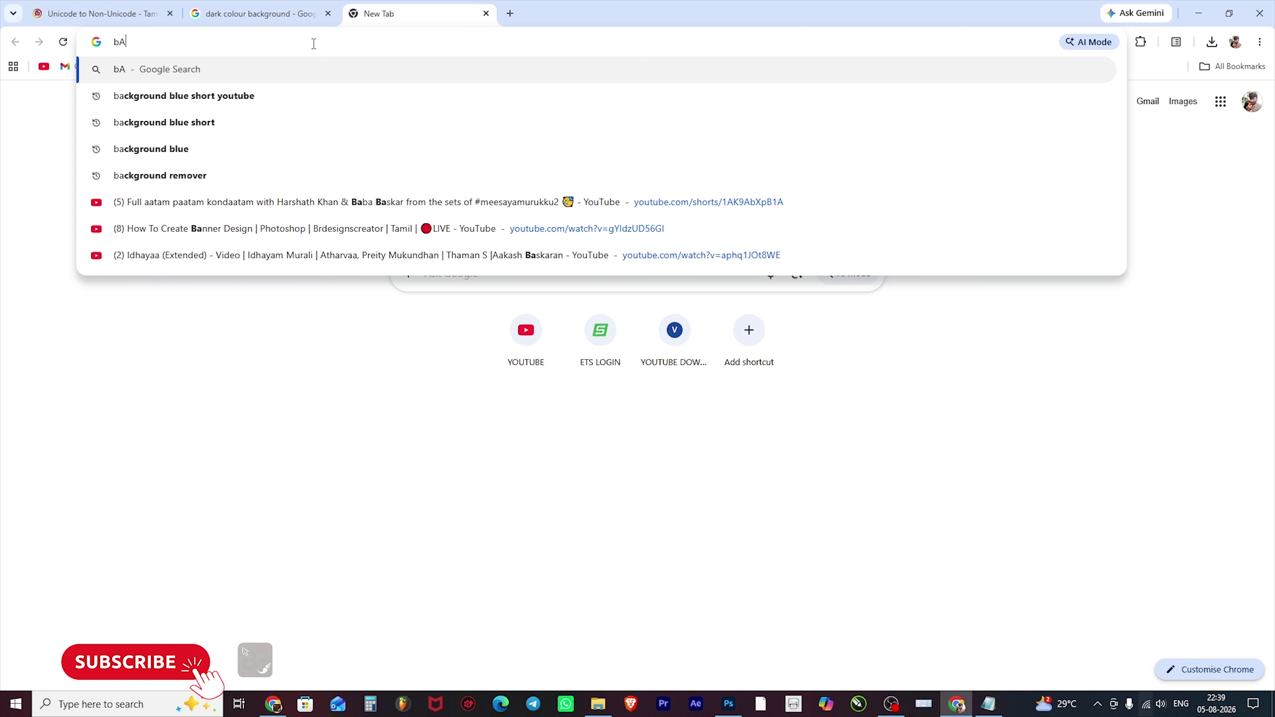
{"action": "key", "text": "BackSpace"}
{"action": "type", "text": "Al"}
{"action": "key", "text": "BackSpace"}
{"action": "key", "text": "BackSpace"}
{"action": "key", "text": "BackSpace"}
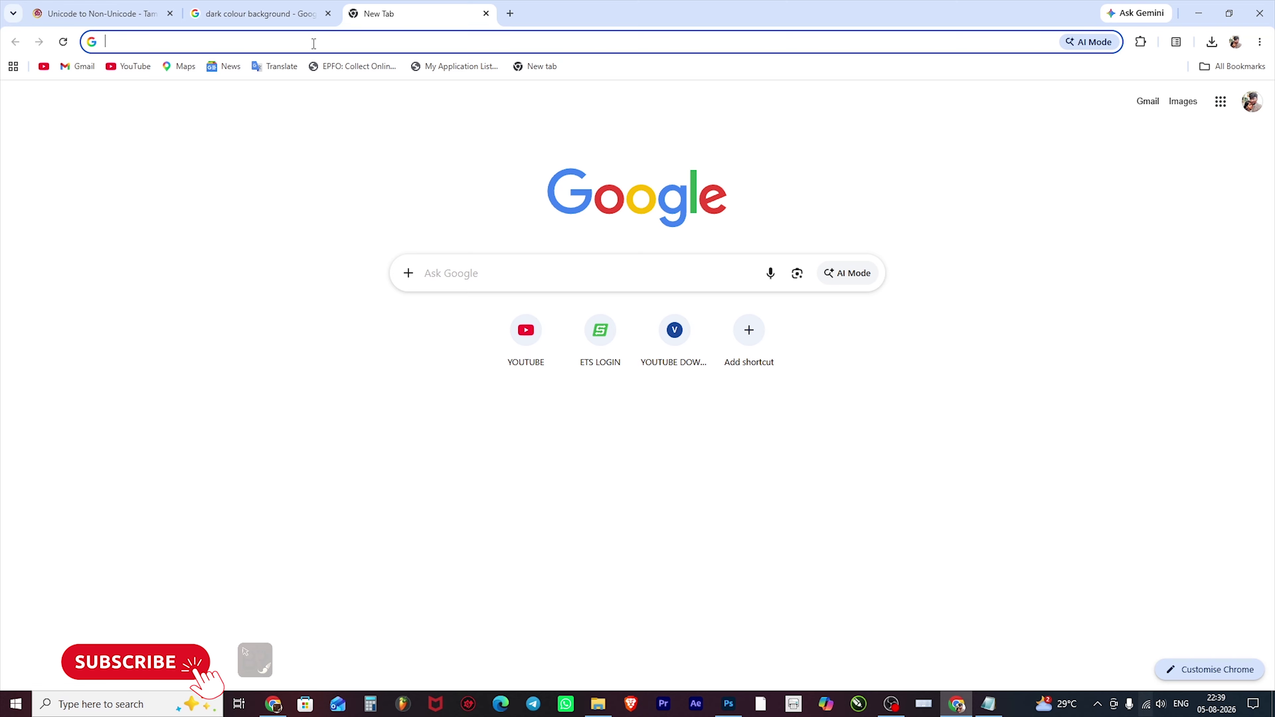
- Search Google Images for "lINE BADER", correct the query to "lINE BORDER" and browse the border designs
{"action": "type", "text": "lINE "}
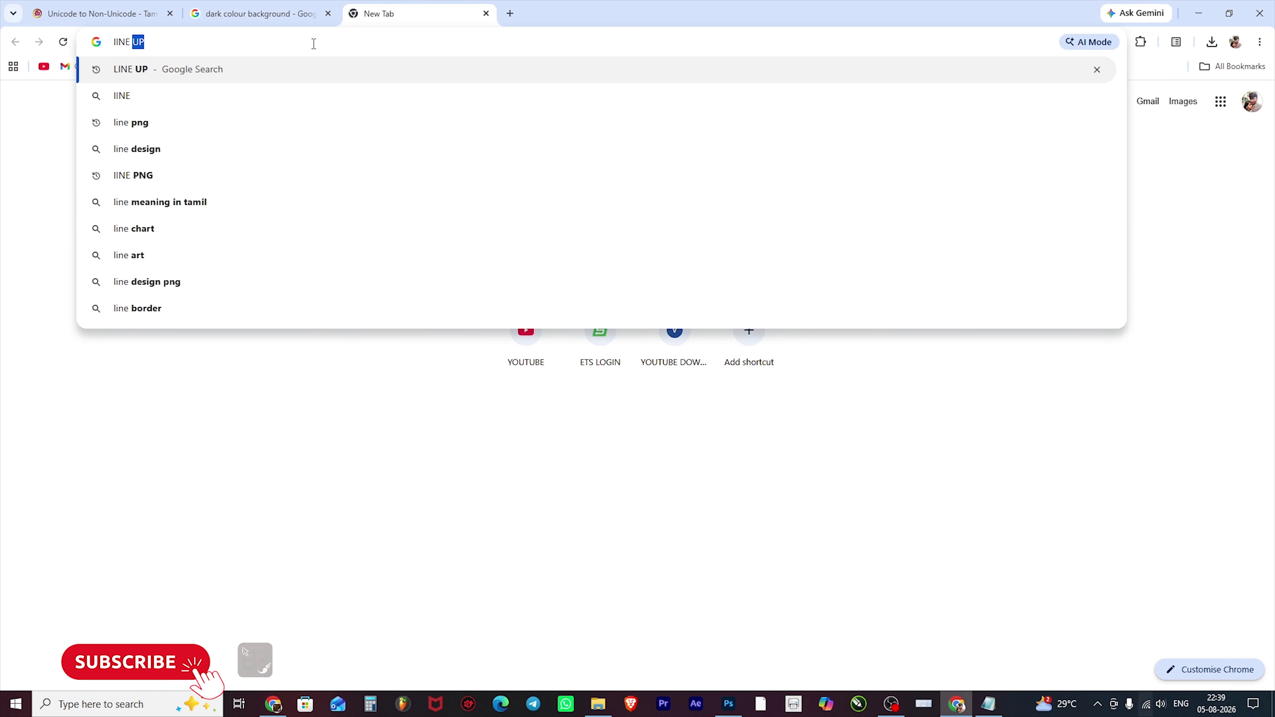
{"action": "type", "text": "BADER"}
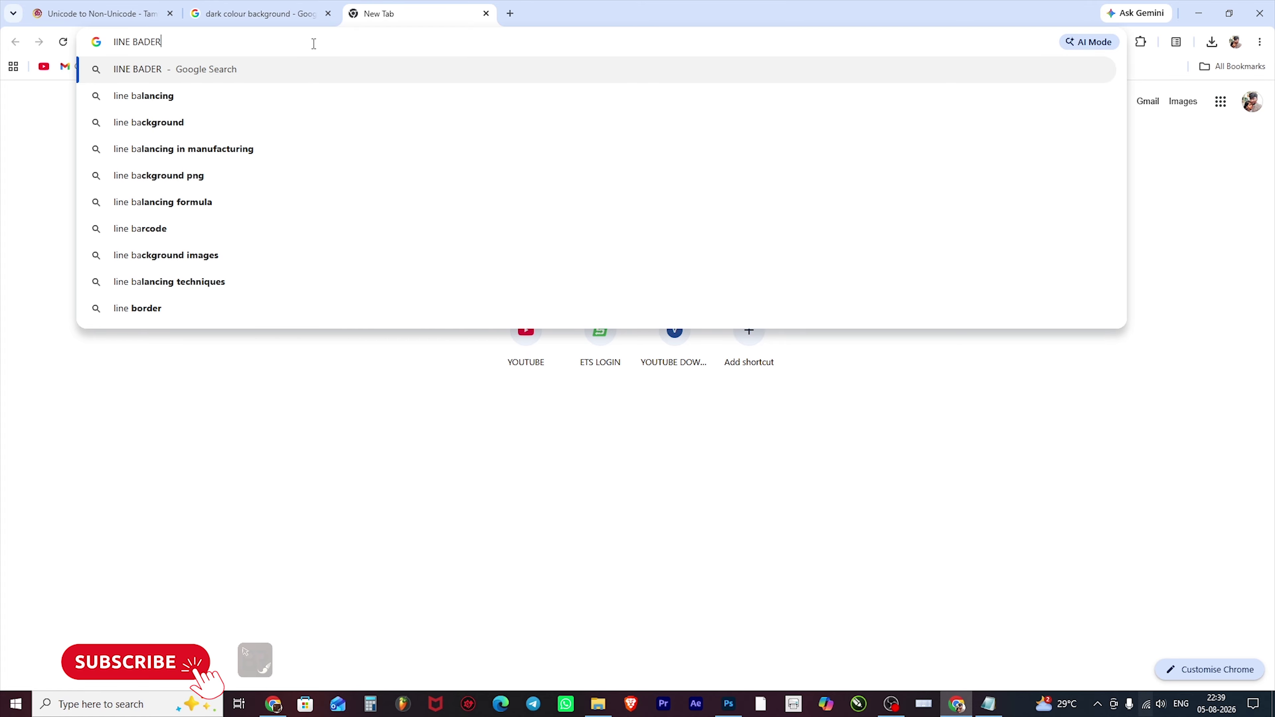
{"action": "key", "text": "Return"}
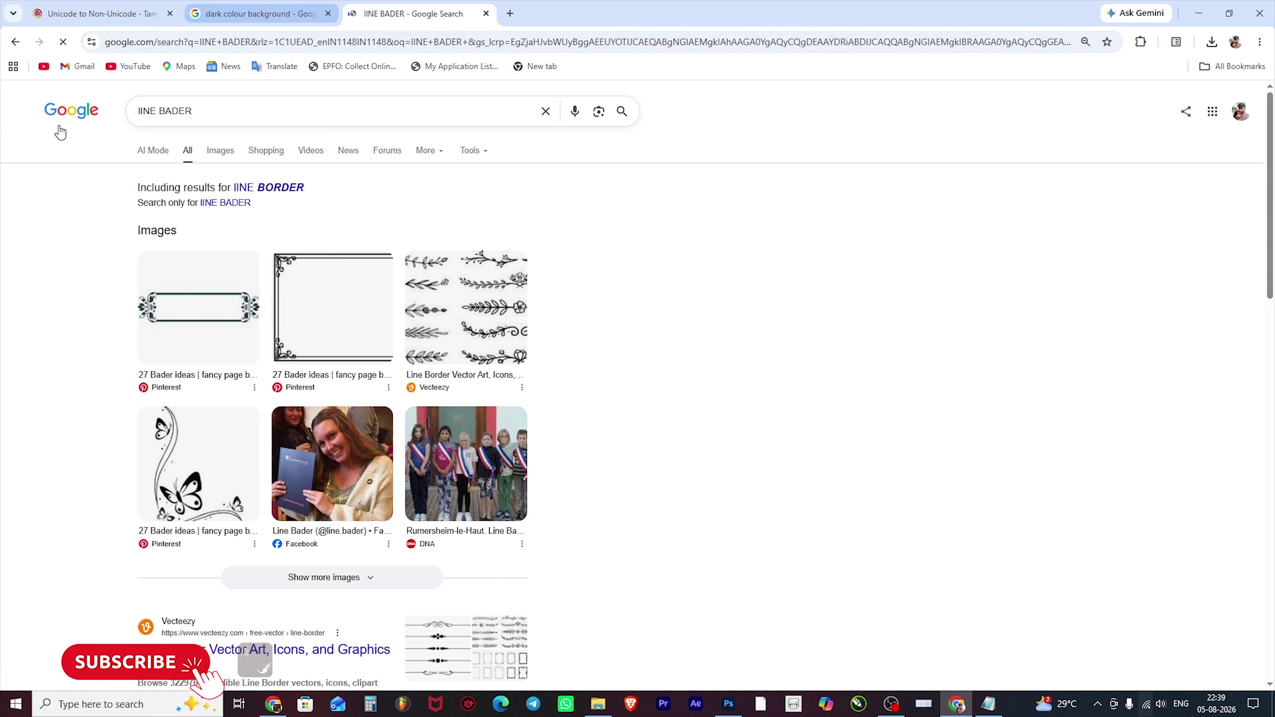
{"action": "left_click", "coordinate": [214, 152]}
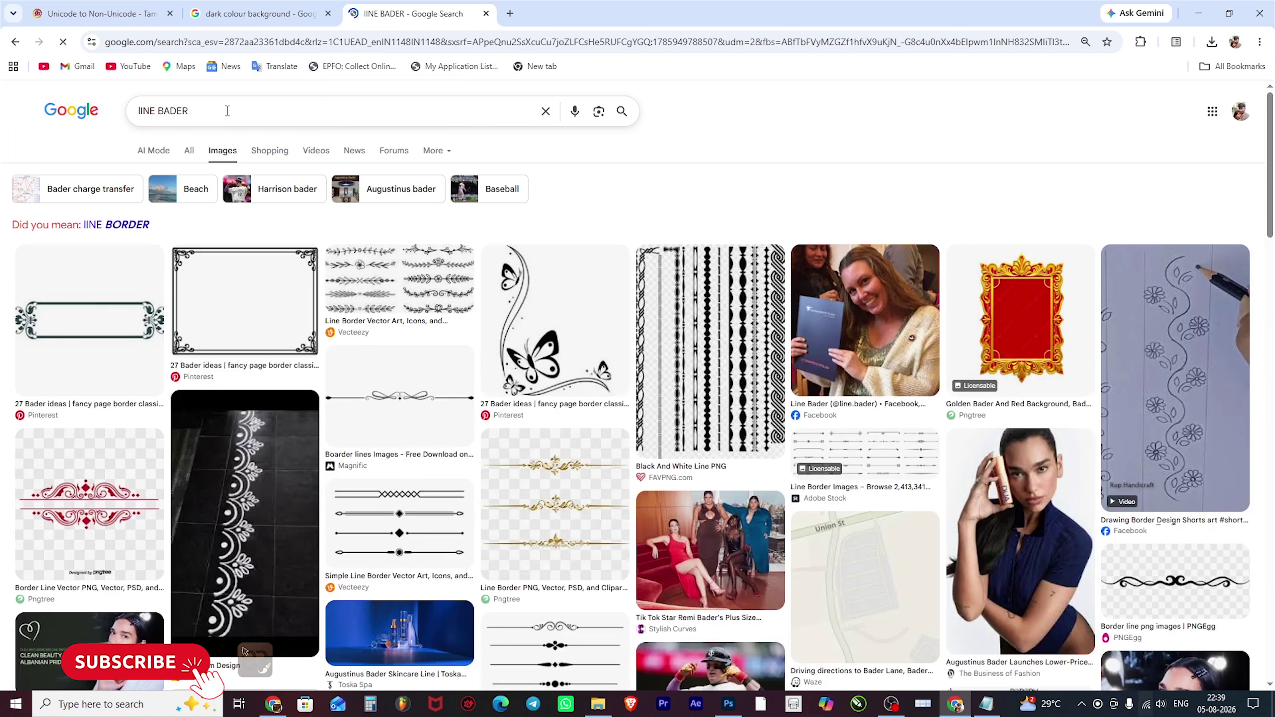
{"action": "left_click", "coordinate": [227, 111]}
{"action": "type", "text": "PNG"}
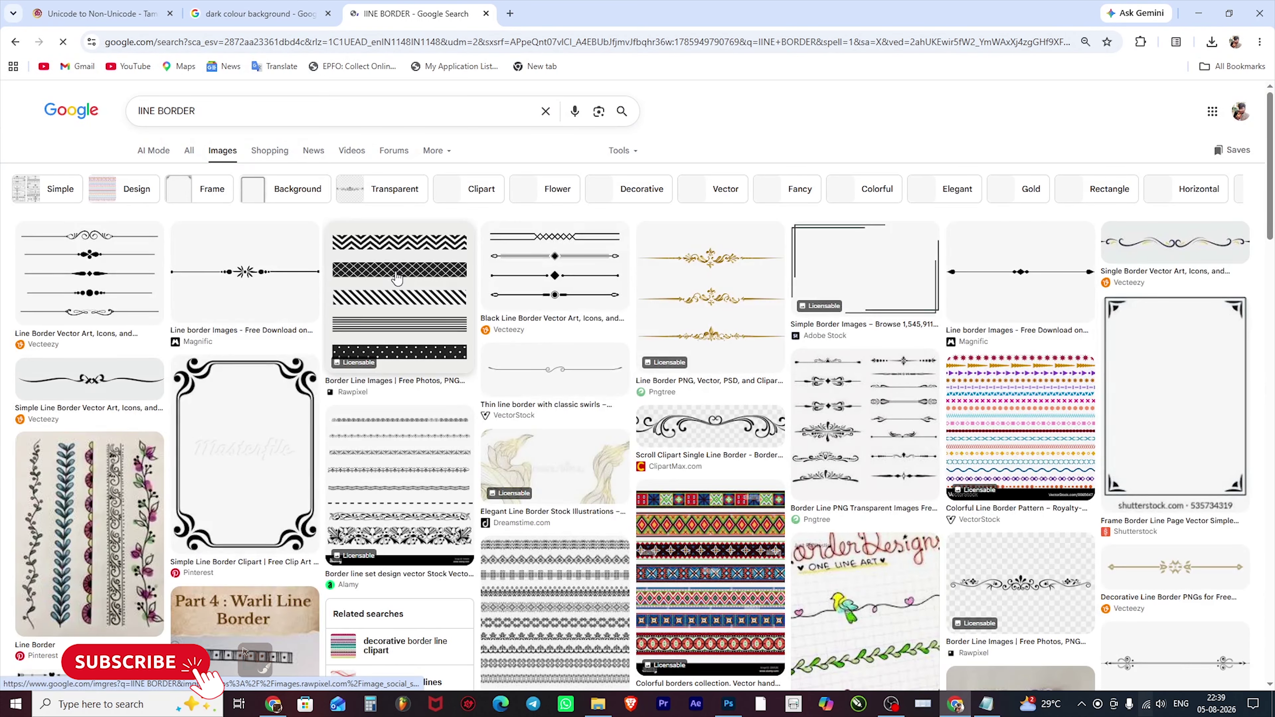
{"action": "scroll", "coordinate": [396, 277], "scroll_direction": "down", "scroll_amount": 4}
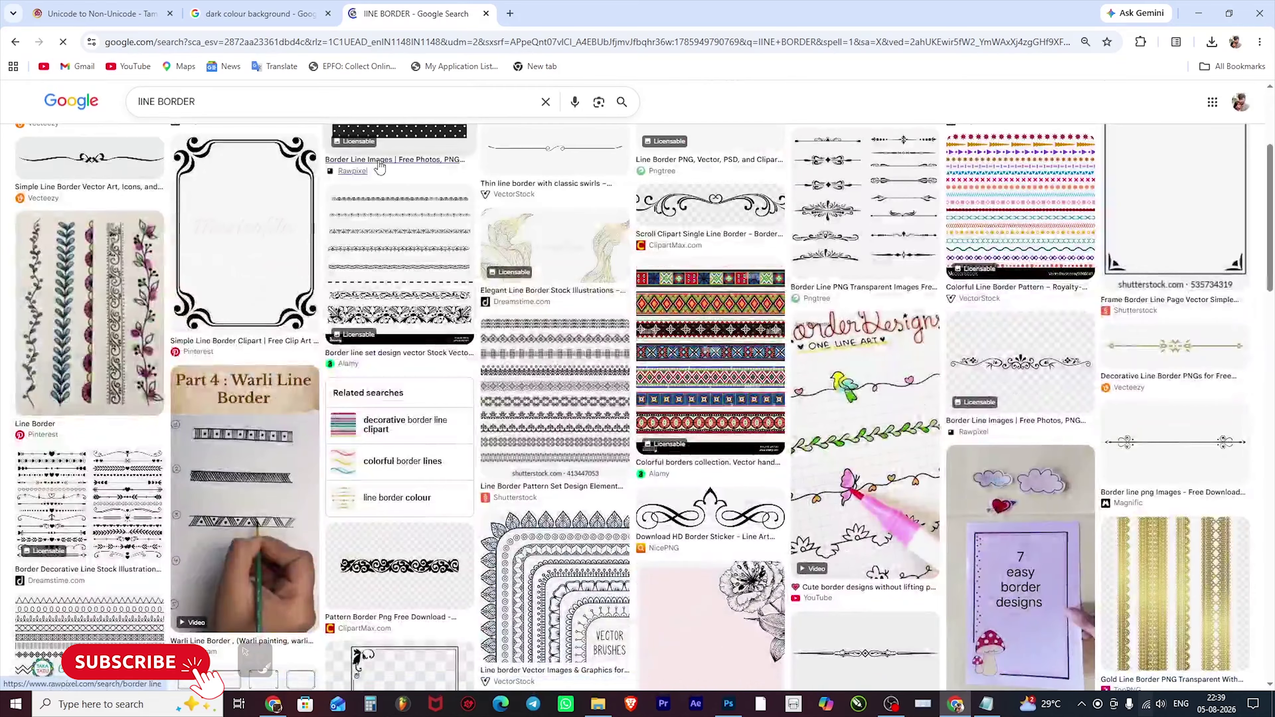
- Refine the image search to "lINE BORDER SHPE" and look through the shape designs
{"action": "left_click", "coordinate": [201, 100]}
{"action": "type", "text": "SHPE"}
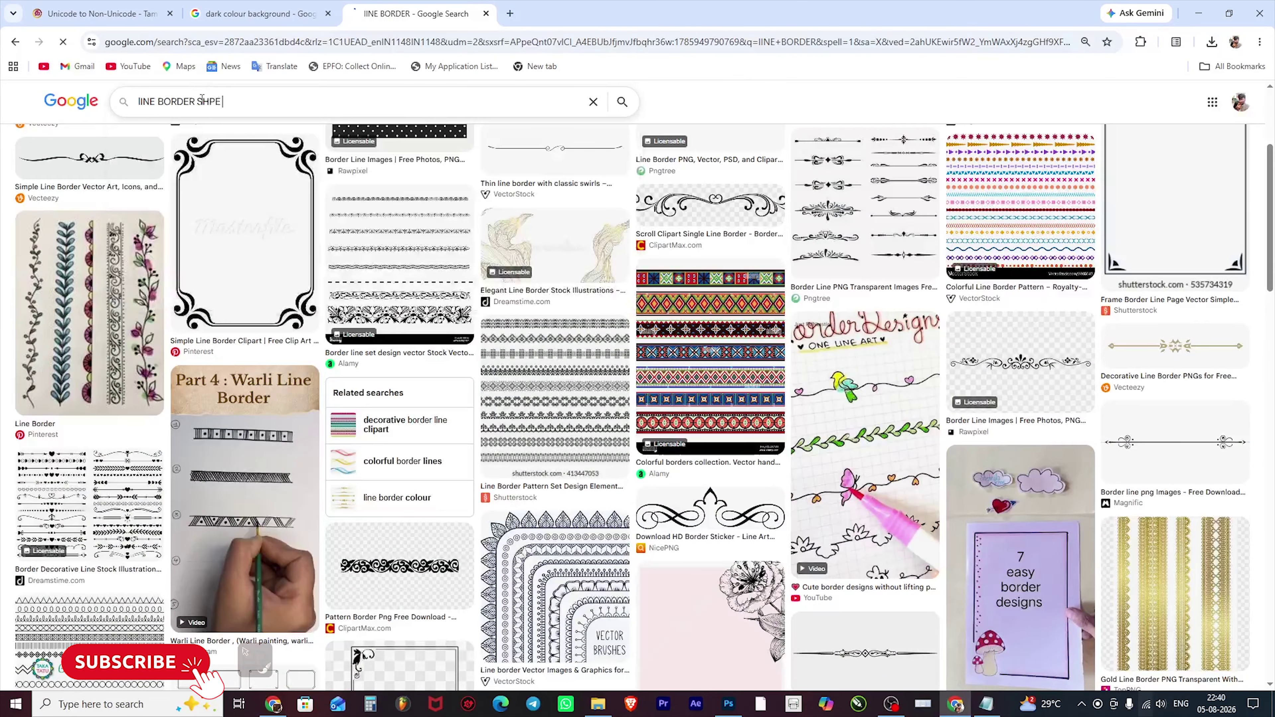
{"action": "key", "text": "Return"}
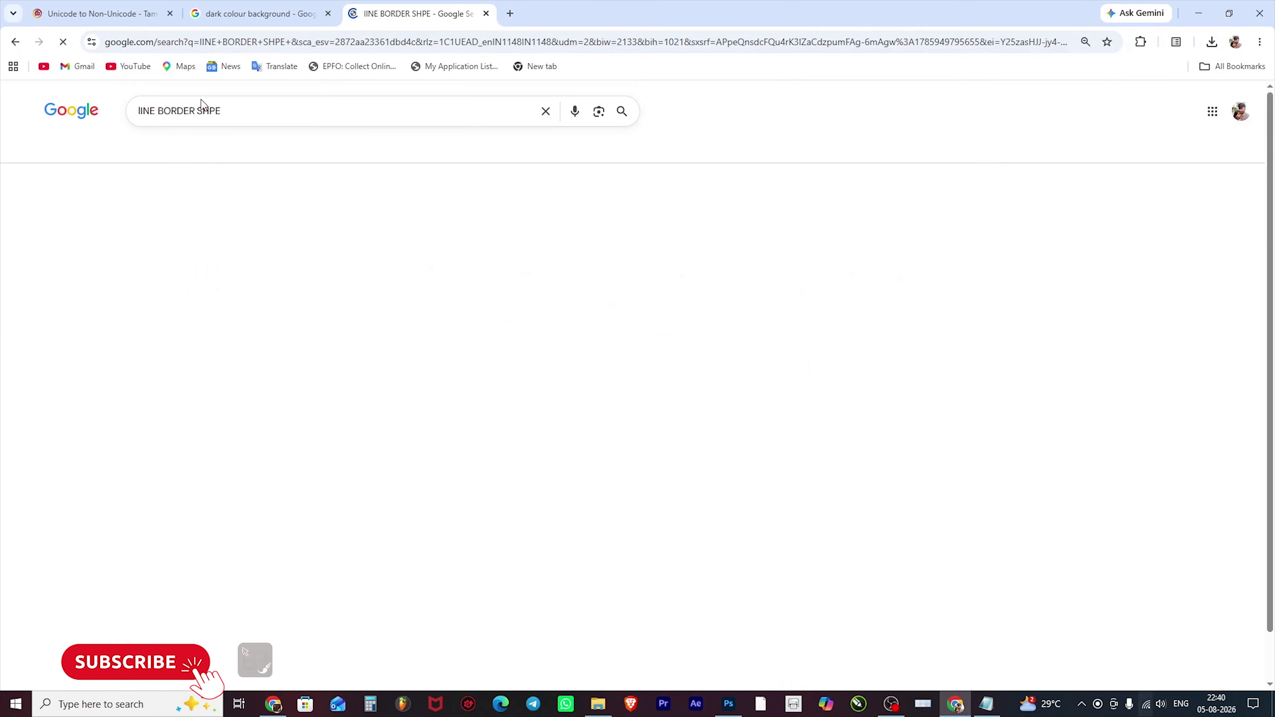
{"action": "scroll", "coordinate": [308, 293], "scroll_direction": "down", "scroll_amount": 5}
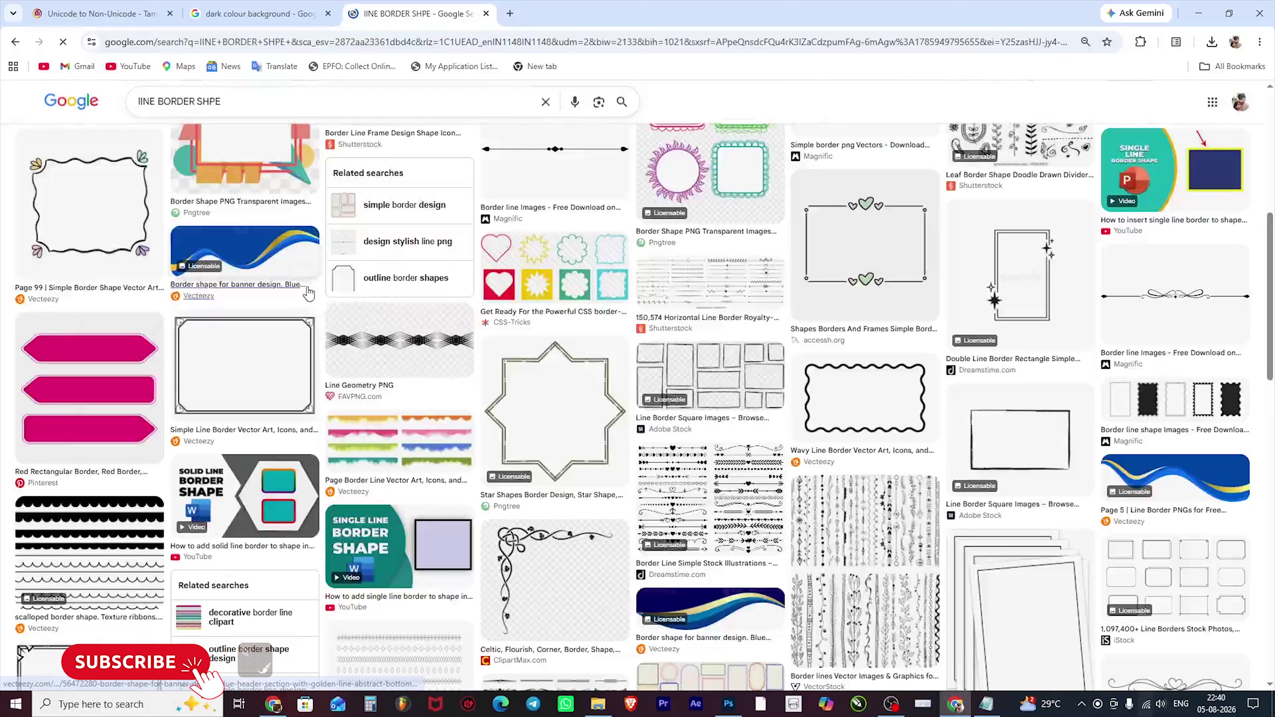
- Open the full set of related images for the pink rectangular label design and browse the frame shapes
{"action": "left_click", "coordinate": [143, 334]}
{"action": "scroll", "coordinate": [980, 474], "scroll_direction": "down", "scroll_amount": 10}
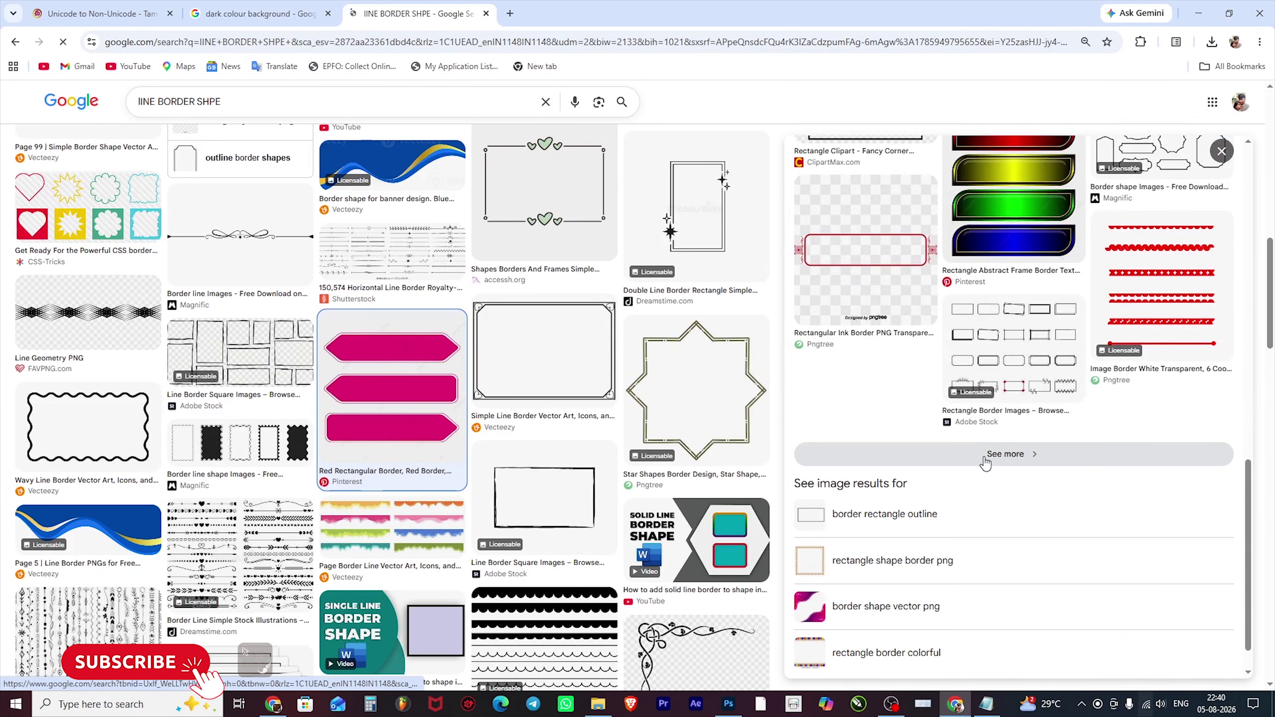
{"action": "left_click", "coordinate": [985, 462]}
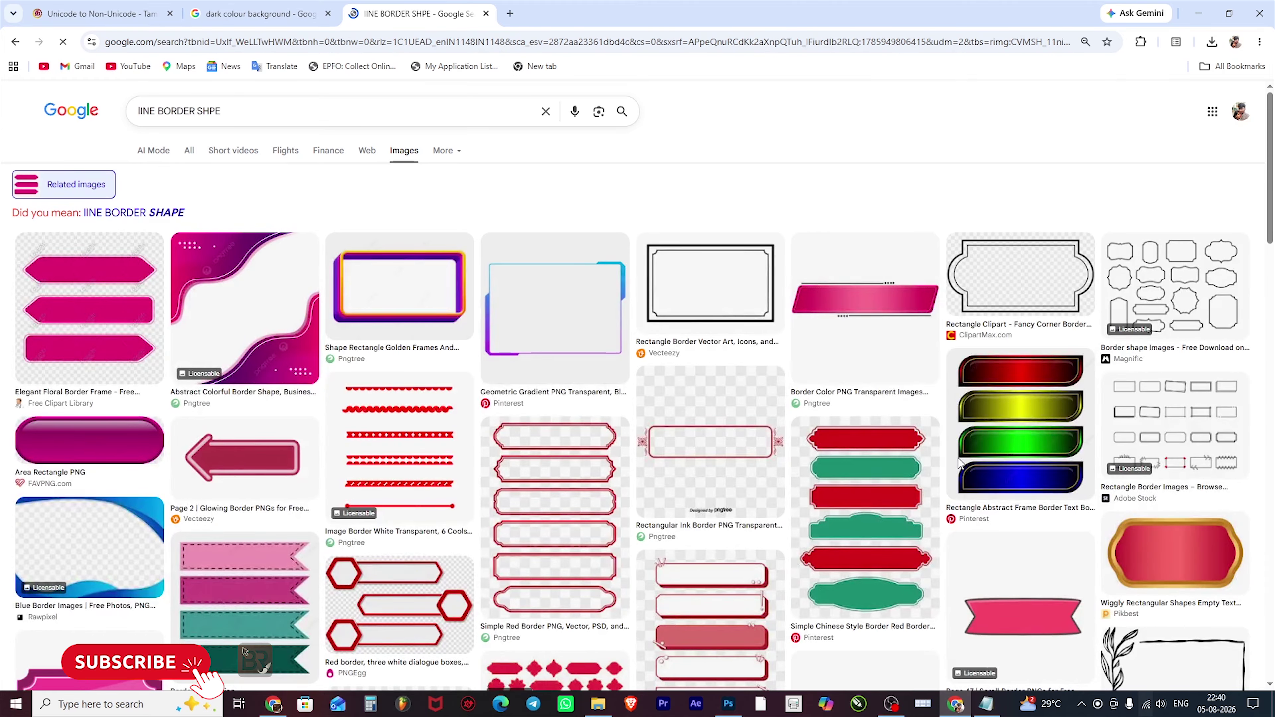
{"action": "scroll", "coordinate": [880, 357], "scroll_direction": "down", "scroll_amount": 4}
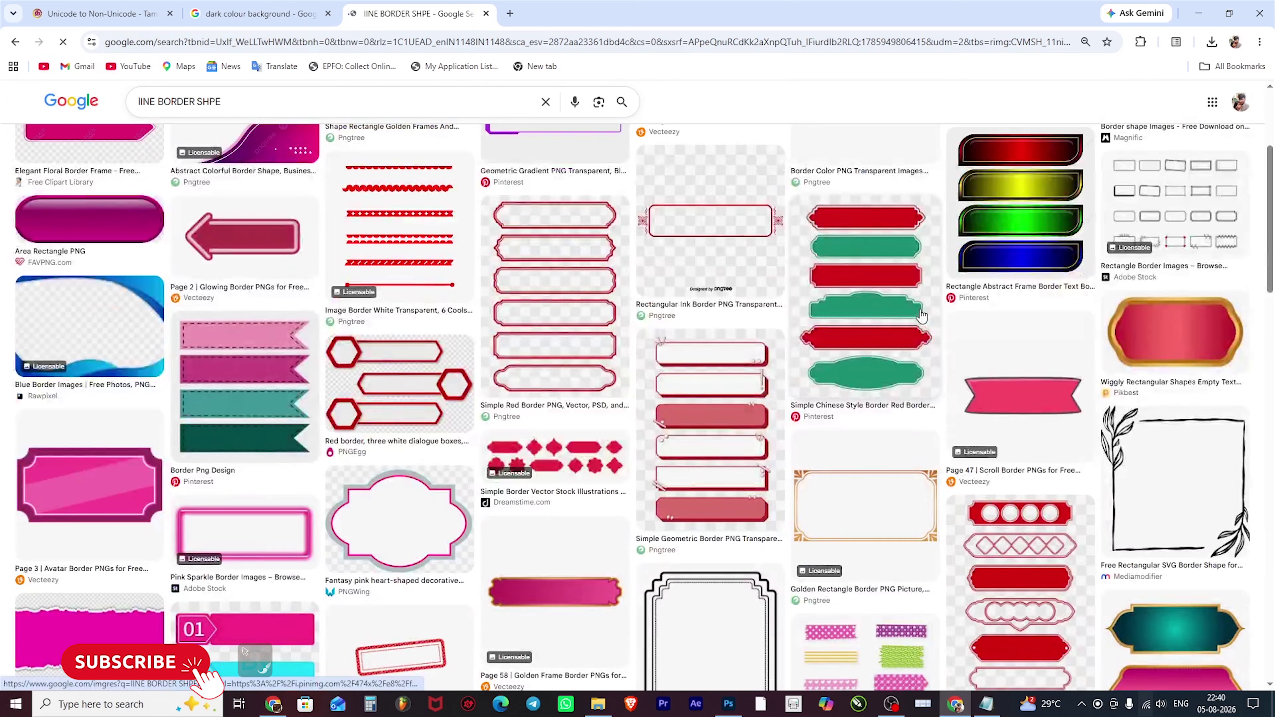
{"action": "scroll", "coordinate": [898, 322], "scroll_direction": "down", "scroll_amount": 4}
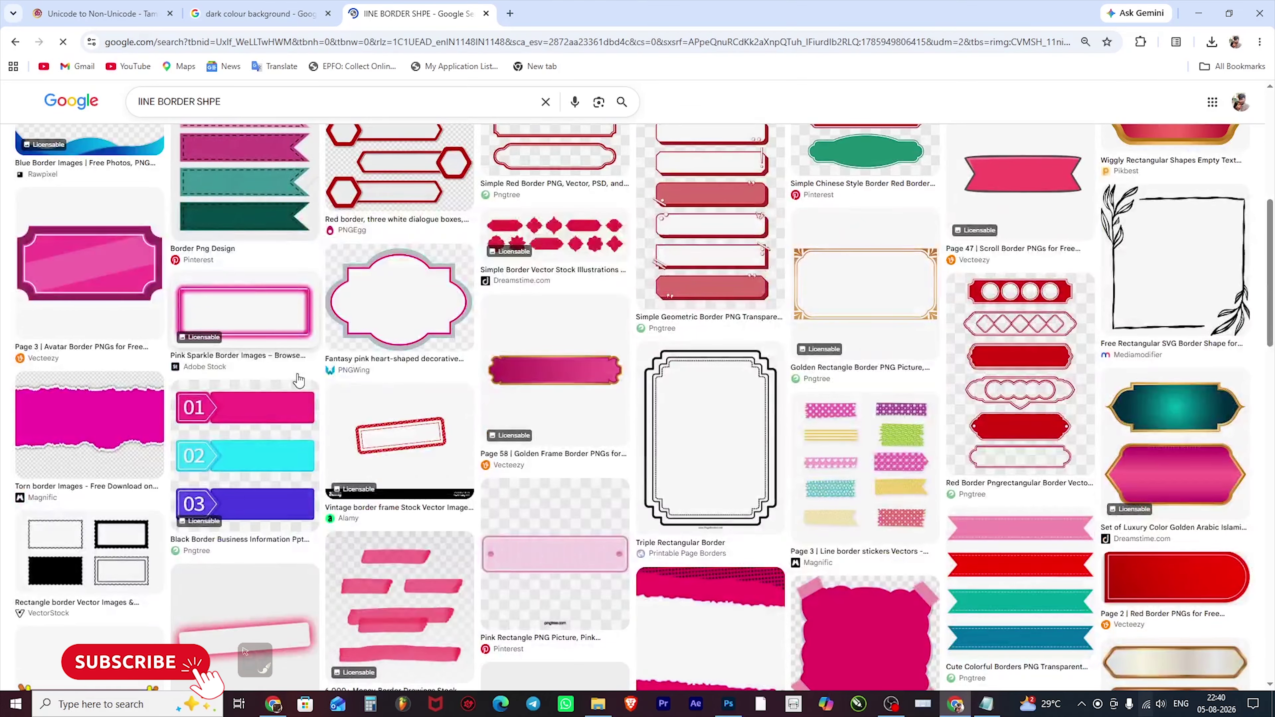
- Preview the pink golden frame border from Vecteezy and save it as a PNG file in Downloads
{"action": "left_click", "coordinate": [539, 387]}
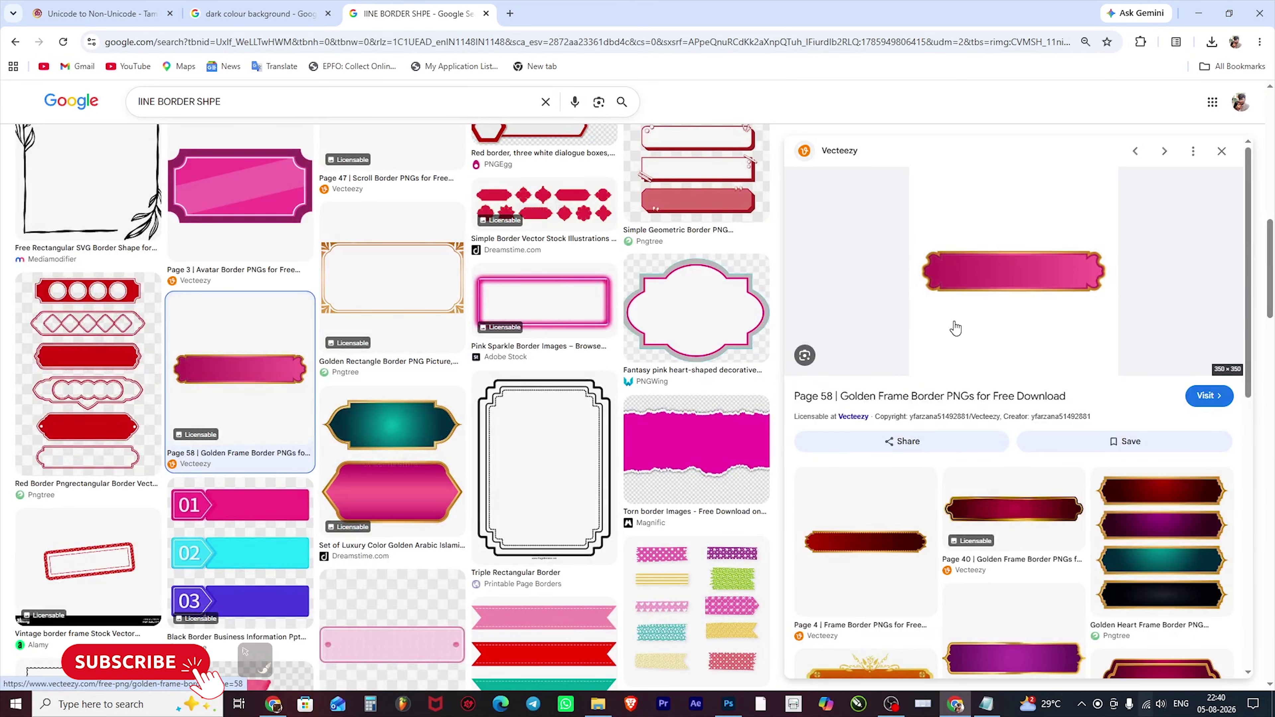
{"action": "scroll", "coordinate": [955, 327], "scroll_direction": "up", "scroll_amount": 8}
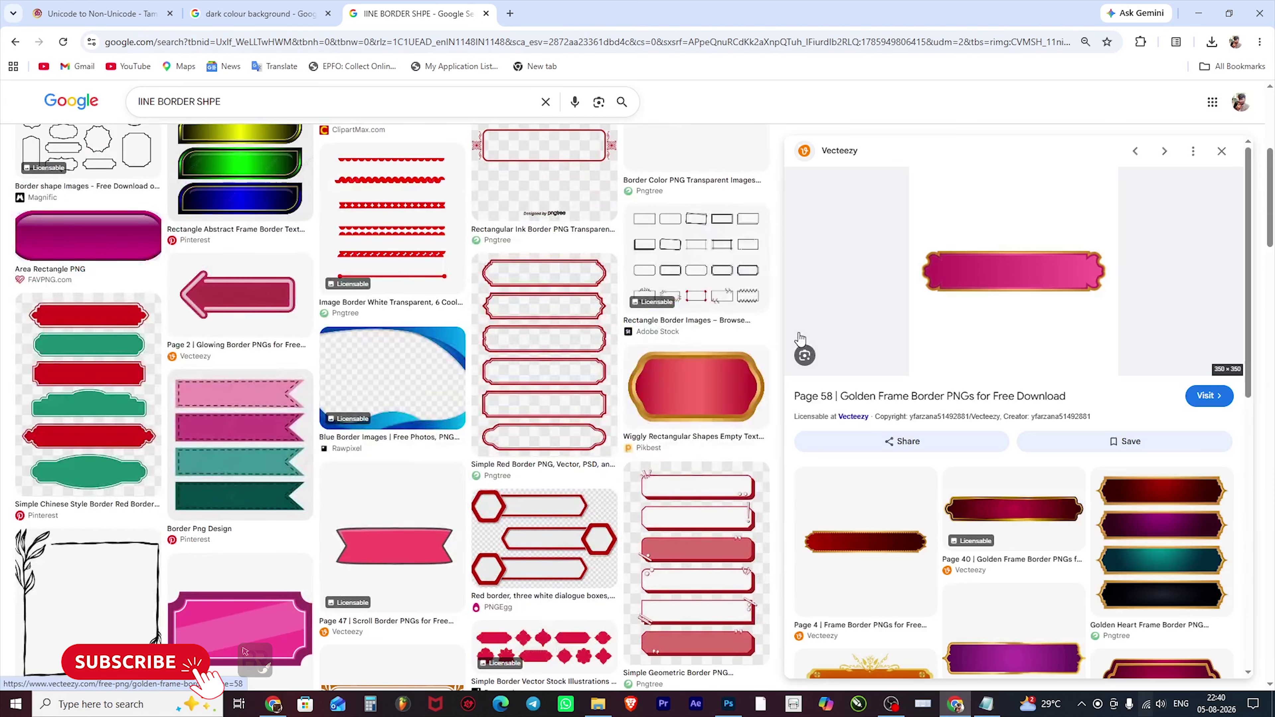
{"action": "right_click", "coordinate": [1003, 309]}
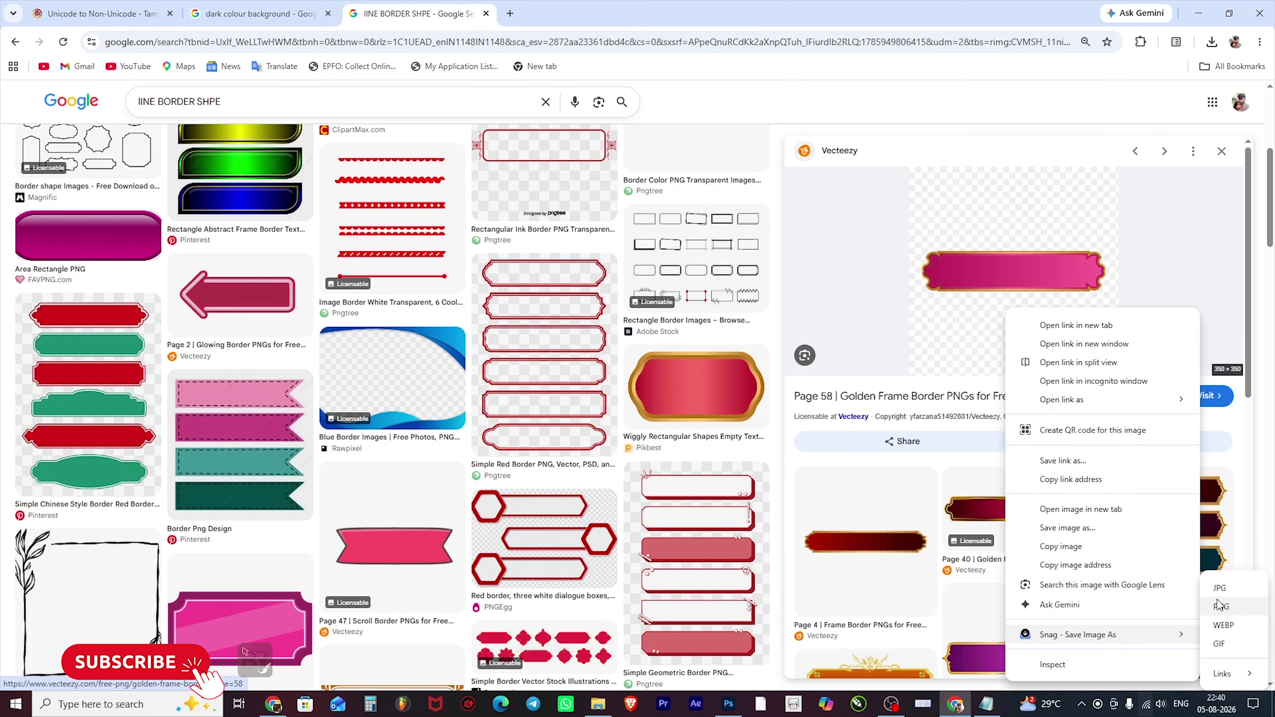
{"action": "left_click", "coordinate": [1060, 301]}
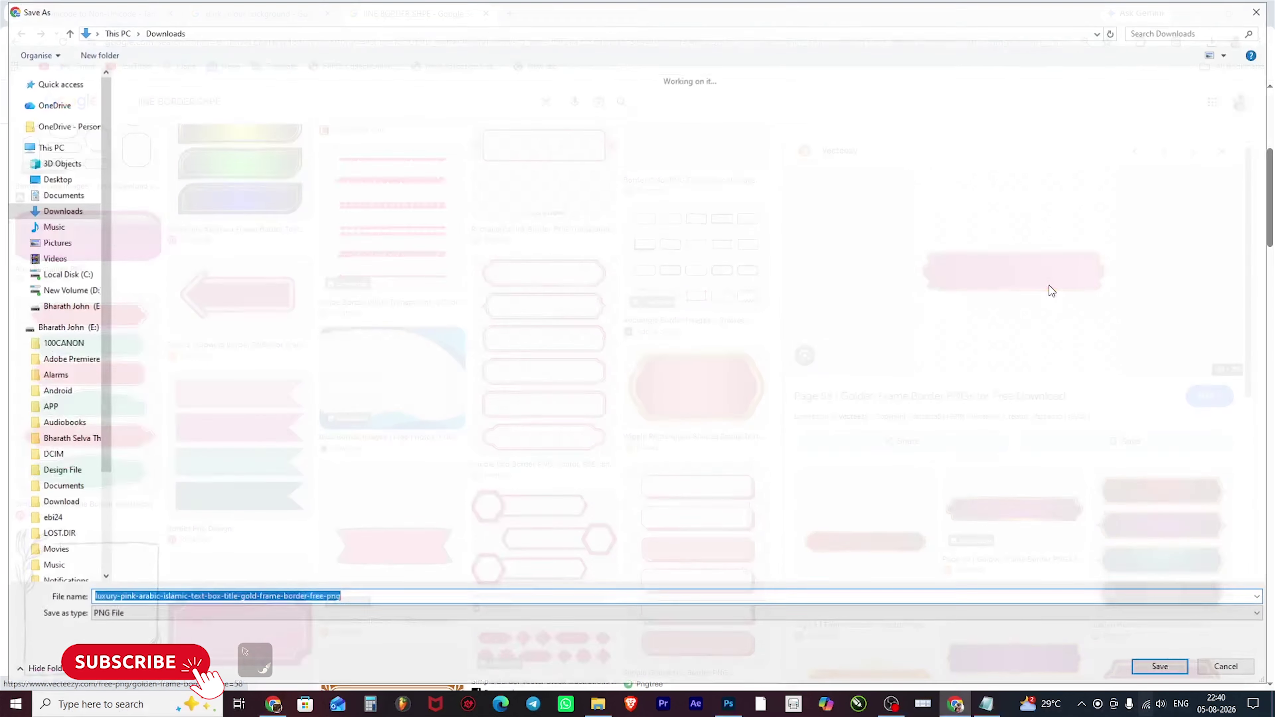
{"action": "key", "text": "Return"}
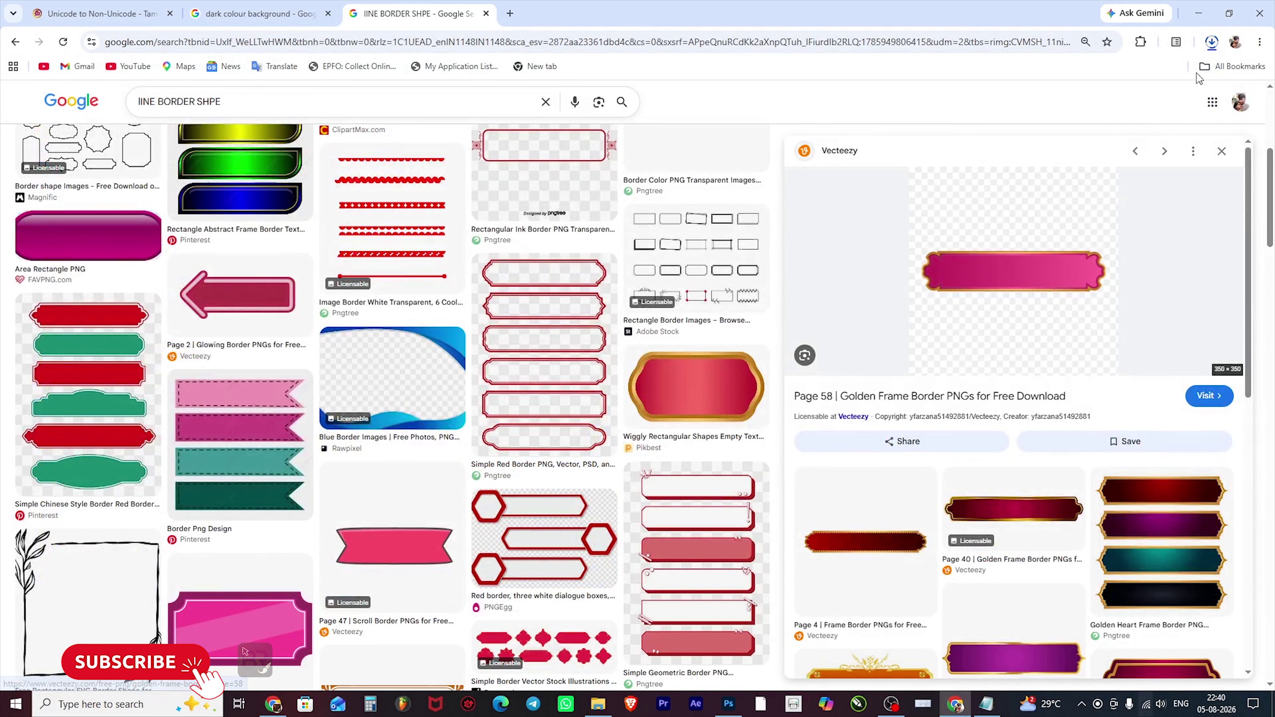
- Place the downloaded pink golden frame in the 2 x4.psd banner in Photoshop
{"action": "left_click", "coordinate": [1235, 46]}
{"action": "left_click", "coordinate": [1212, 47]}
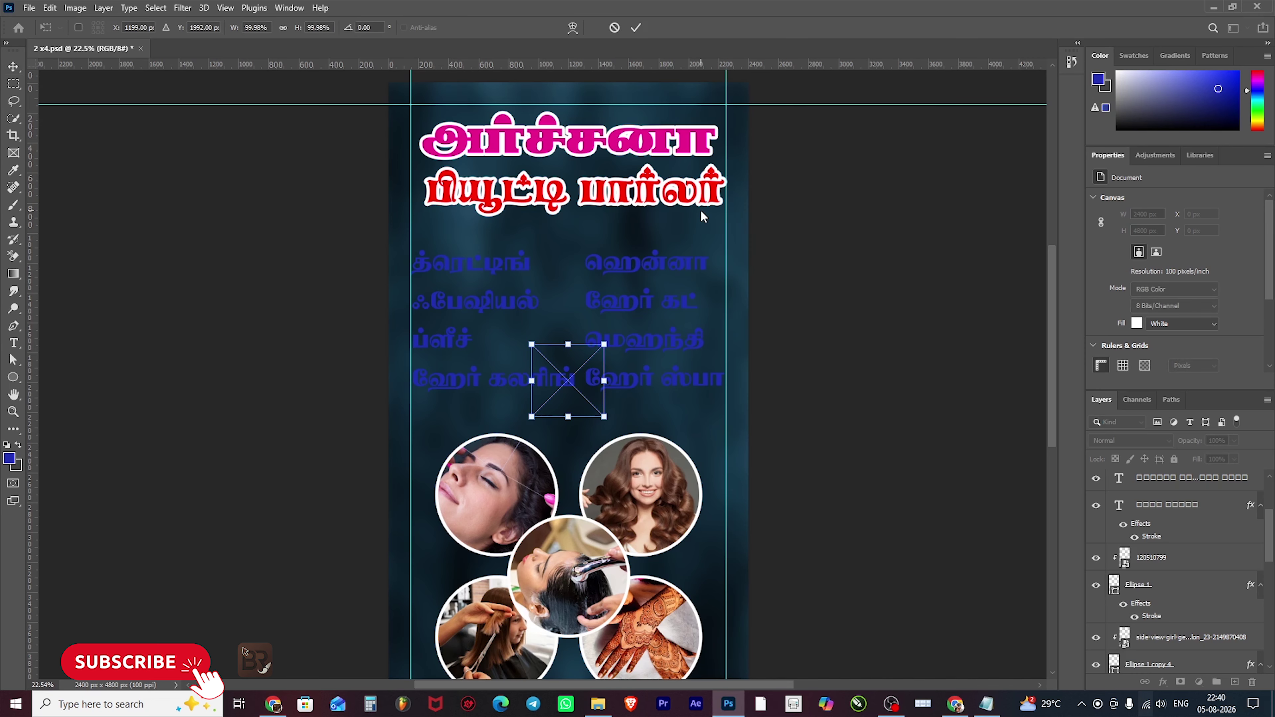
{"action": "key", "text": "Return"}
- Move the pink frame to the first service line and enlarge it to about 1027 px wide
{"action": "left_click_drag", "start_coordinate": [574, 375], "coordinate": [447, 263]}
{"action": "scroll", "coordinate": [447, 263], "scroll_direction": "up", "scroll_amount": 3}
{"action": "key", "text": "ctrl+t"}
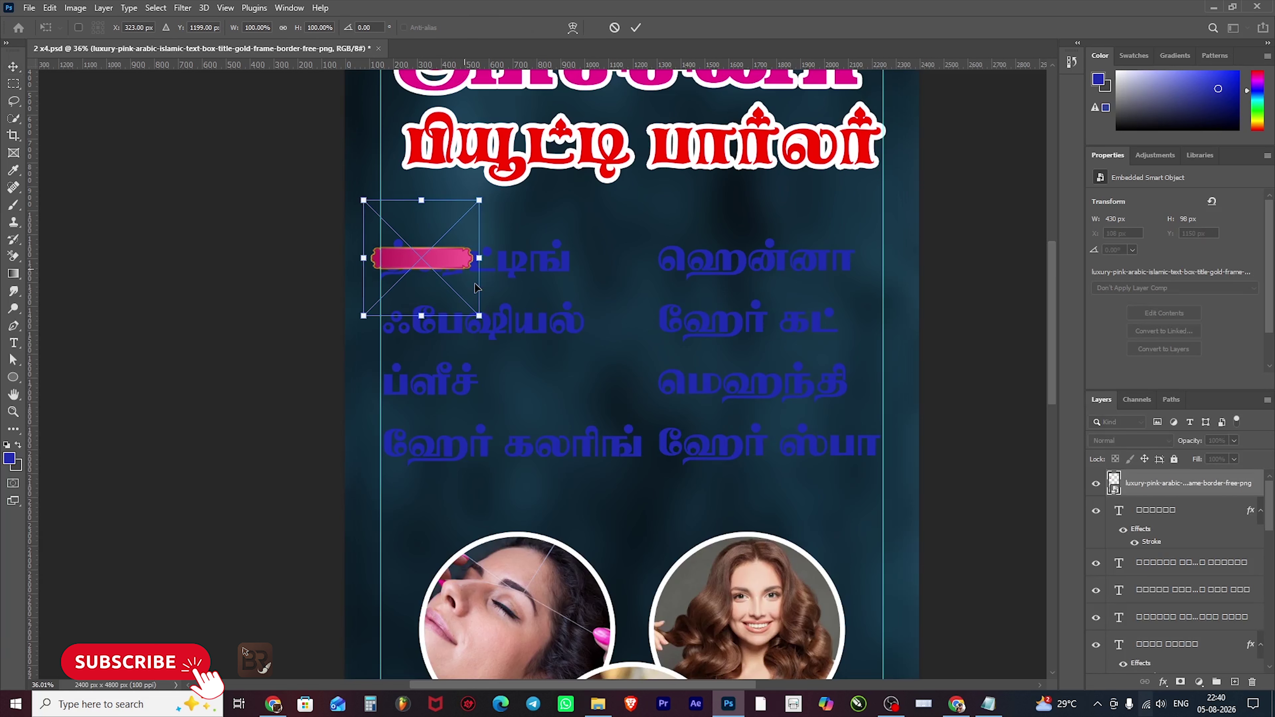
{"action": "left_click_drag", "start_coordinate": [480, 318], "coordinate": [750, 369]}
{"action": "key", "text": "Return"}
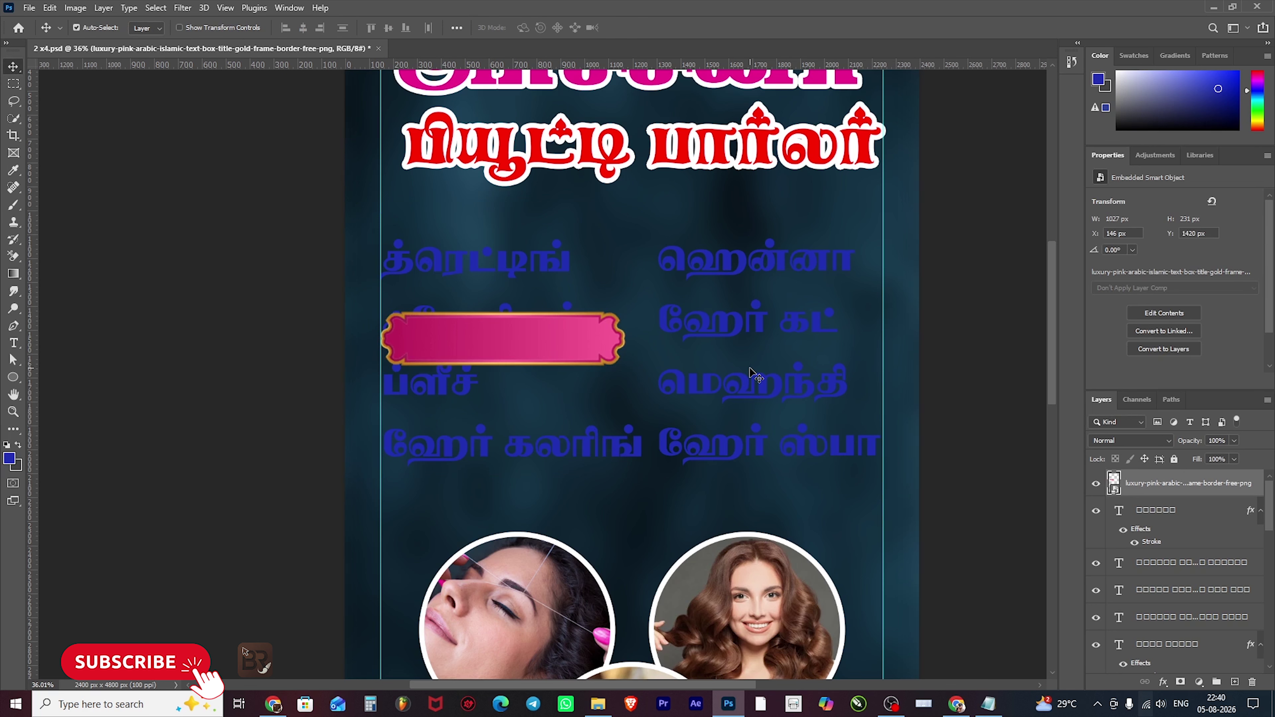
- Position the pink frame over the first left-column service name and move its layer below the text layers
{"action": "scroll", "coordinate": [578, 336], "scroll_direction": "up", "scroll_amount": 2}
{"action": "left_click_drag", "start_coordinate": [561, 342], "coordinate": [489, 225]}
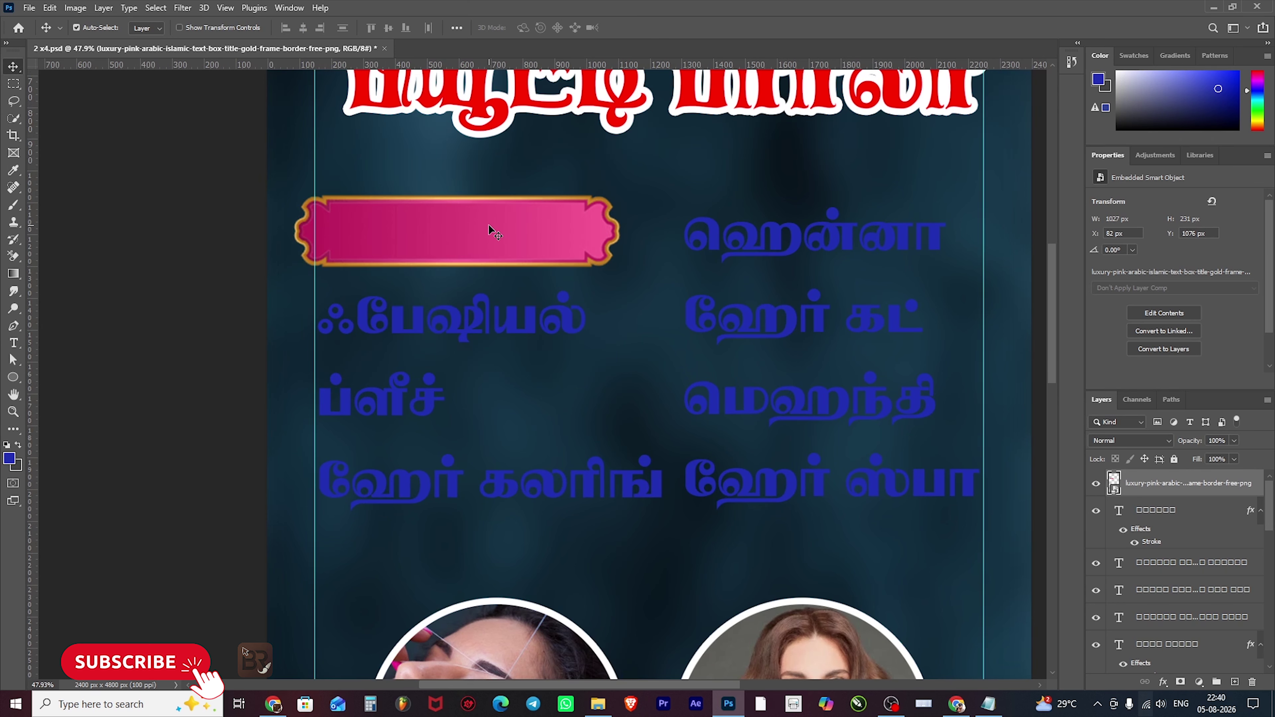
{"action": "left_click_drag", "start_coordinate": [1226, 493], "coordinate": [1211, 577]}
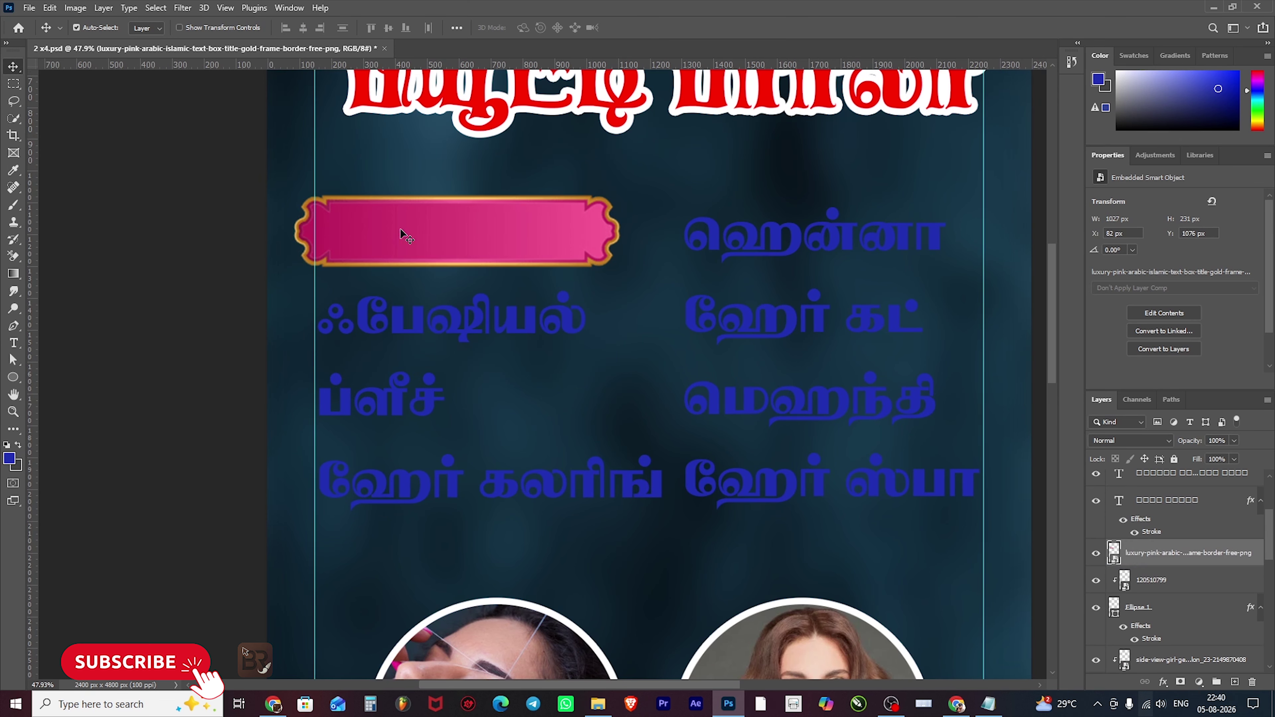
{"action": "scroll", "coordinate": [396, 228], "scroll_direction": "up", "scroll_amount": 3}
{"action": "left_click_drag", "start_coordinate": [468, 195], "coordinate": [482, 208]}
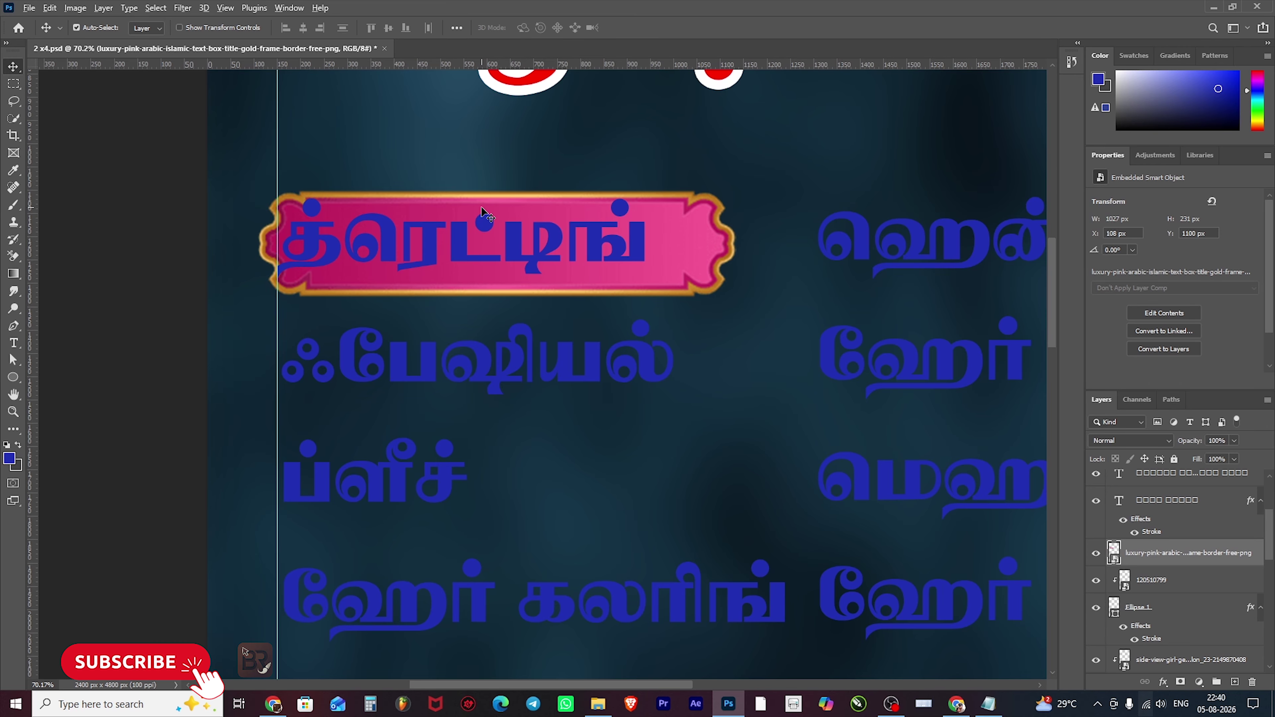
- Reposition the left-column service text and the pink frame so the first service name sits centred inside the frame
{"action": "scroll", "coordinate": [481, 210], "scroll_direction": "down", "scroll_amount": 4}
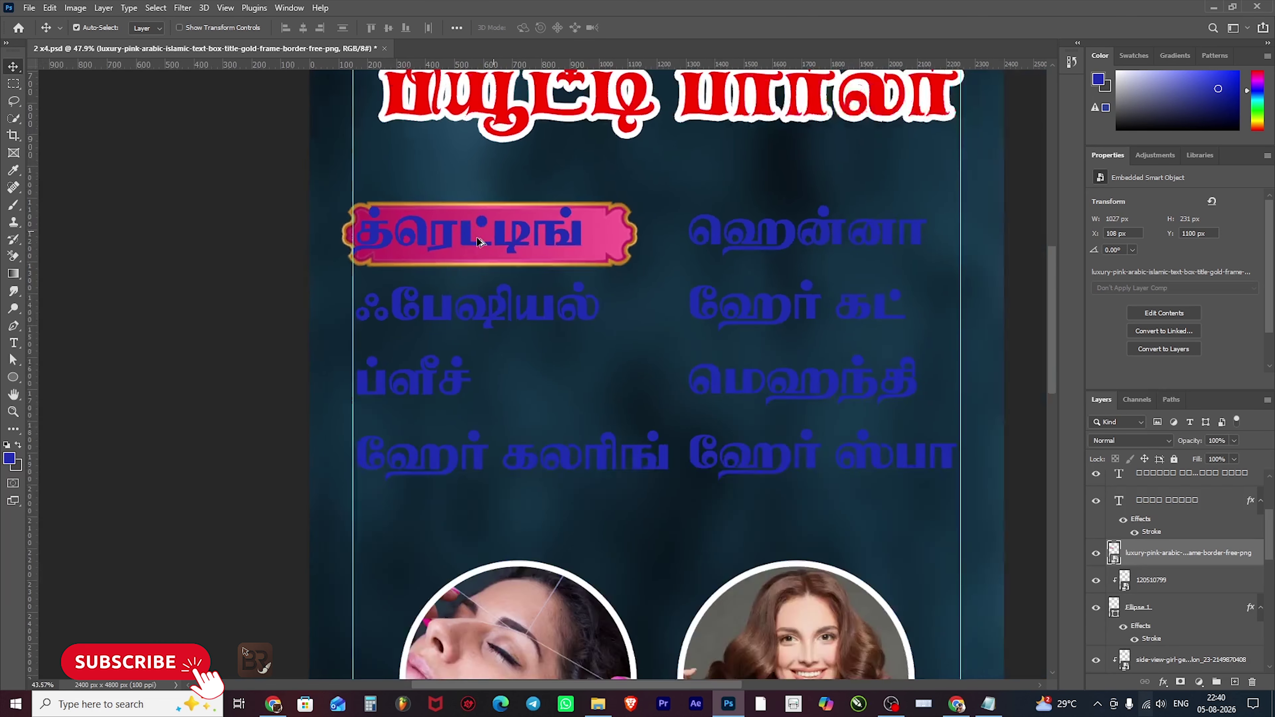
{"action": "left_click_drag", "start_coordinate": [447, 231], "coordinate": [498, 230]}
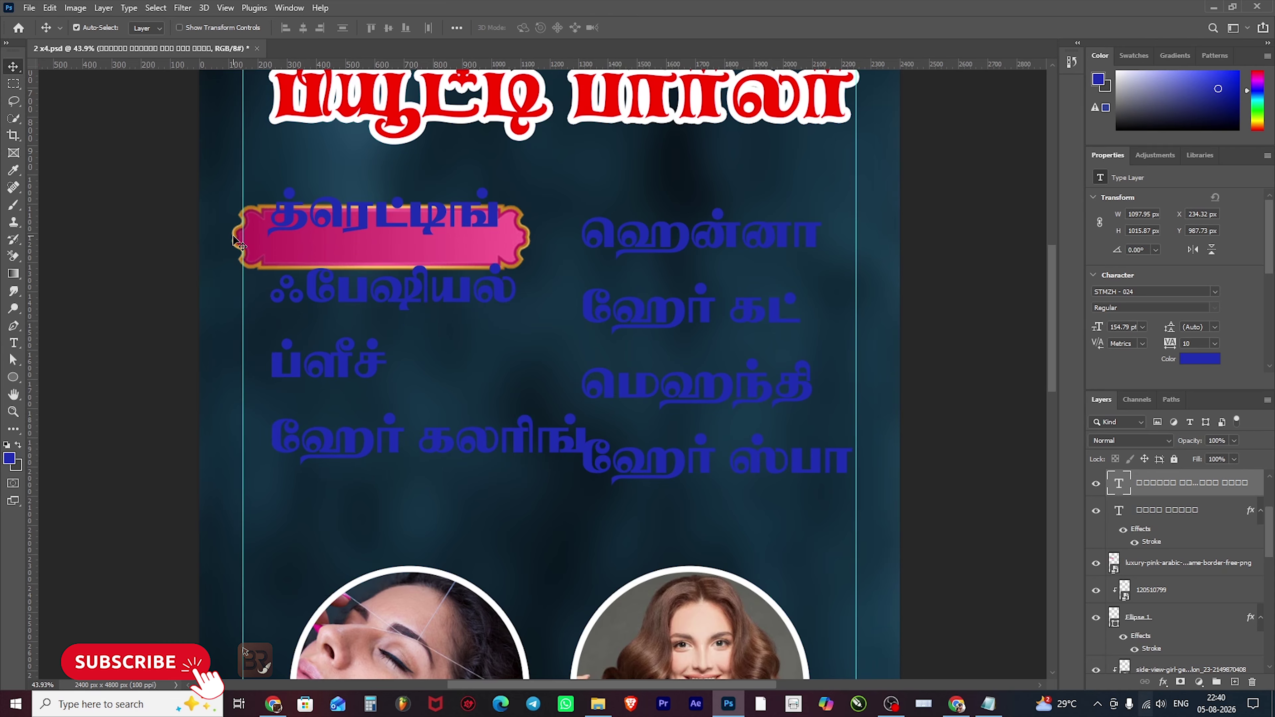
{"action": "mouse_move", "coordinate": [236, 244]}
{"action": "left_mouse_down"}
{"action": "mouse_move", "coordinate": [241, 215]}
{"action": "mouse_move", "coordinate": [297, 217]}
{"action": "mouse_move", "coordinate": [254, 201]}
{"action": "mouse_move", "coordinate": [262, 248]}
{"action": "mouse_move", "coordinate": [246, 279]}
{"action": "left_mouse_up"}
{"action": "left_click", "coordinate": [252, 200]}
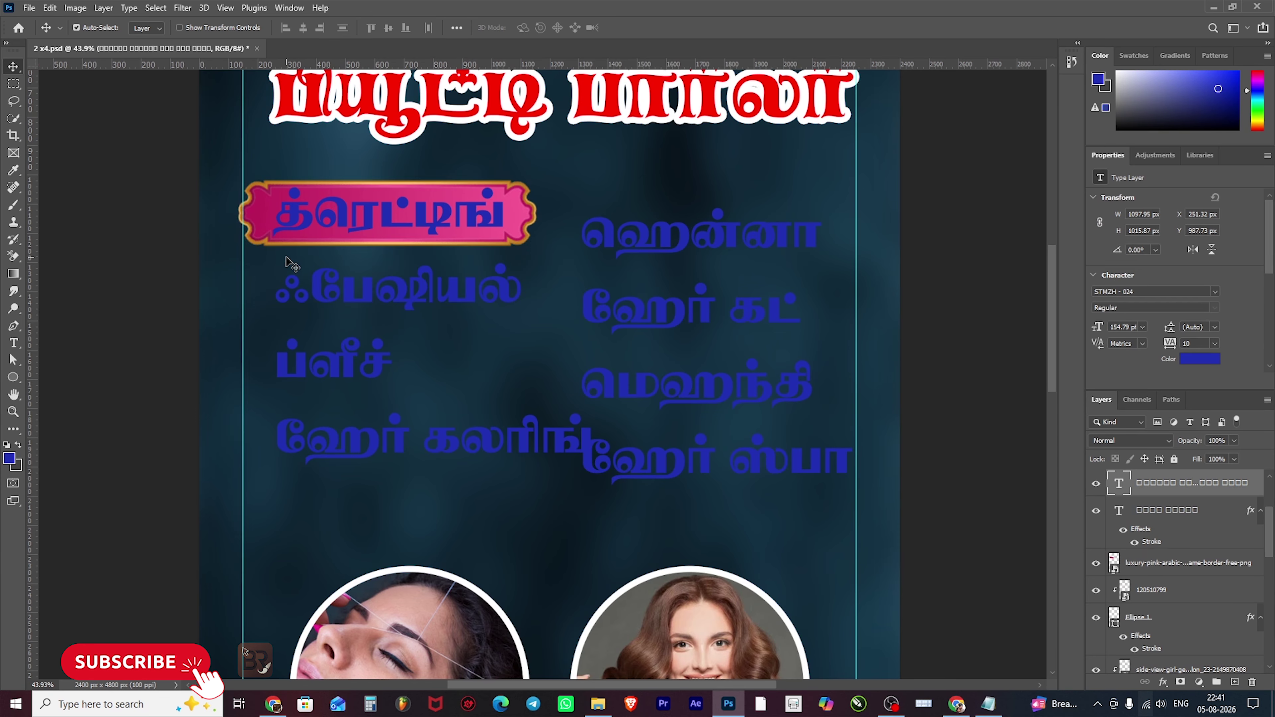
- Duplicate the pink frame behind the second left-column service name and align the left edges of both frames
{"action": "left_click_drag", "start_coordinate": [263, 228], "coordinate": [243, 293]}
{"action": "left_click", "coordinate": [261, 213], "text": "shift"}
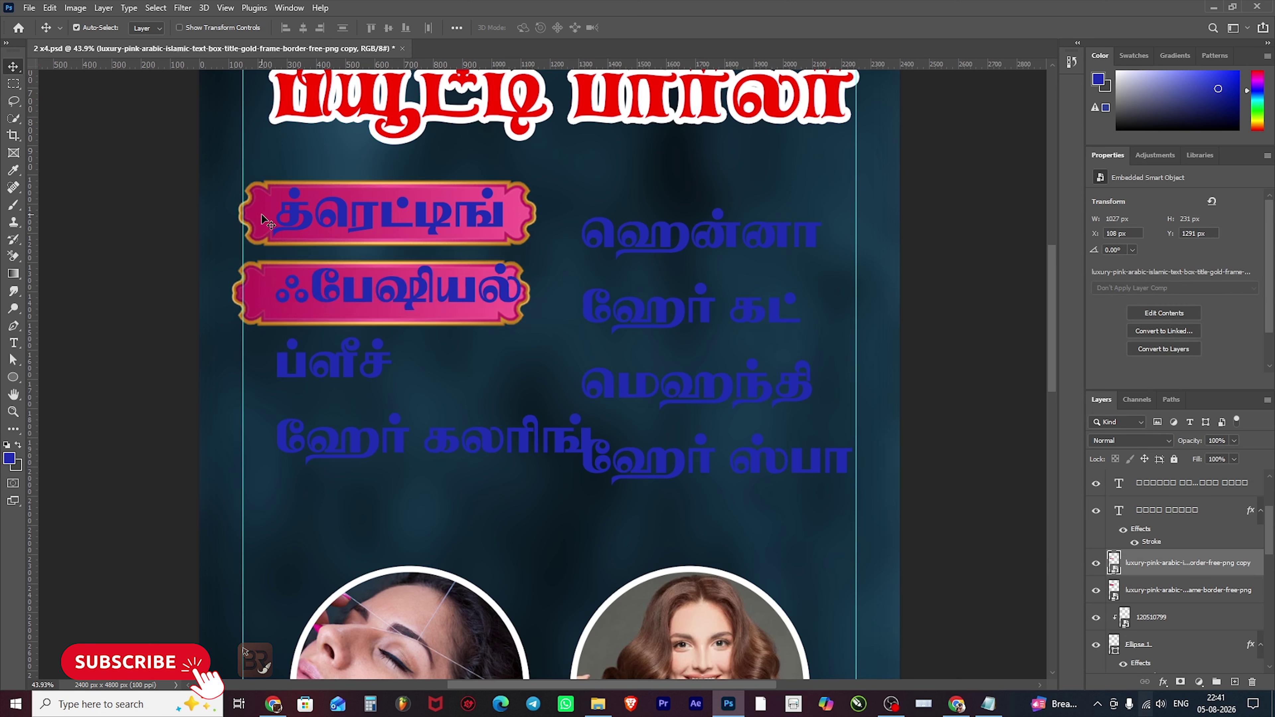
{"action": "left_click", "coordinate": [285, 28]}
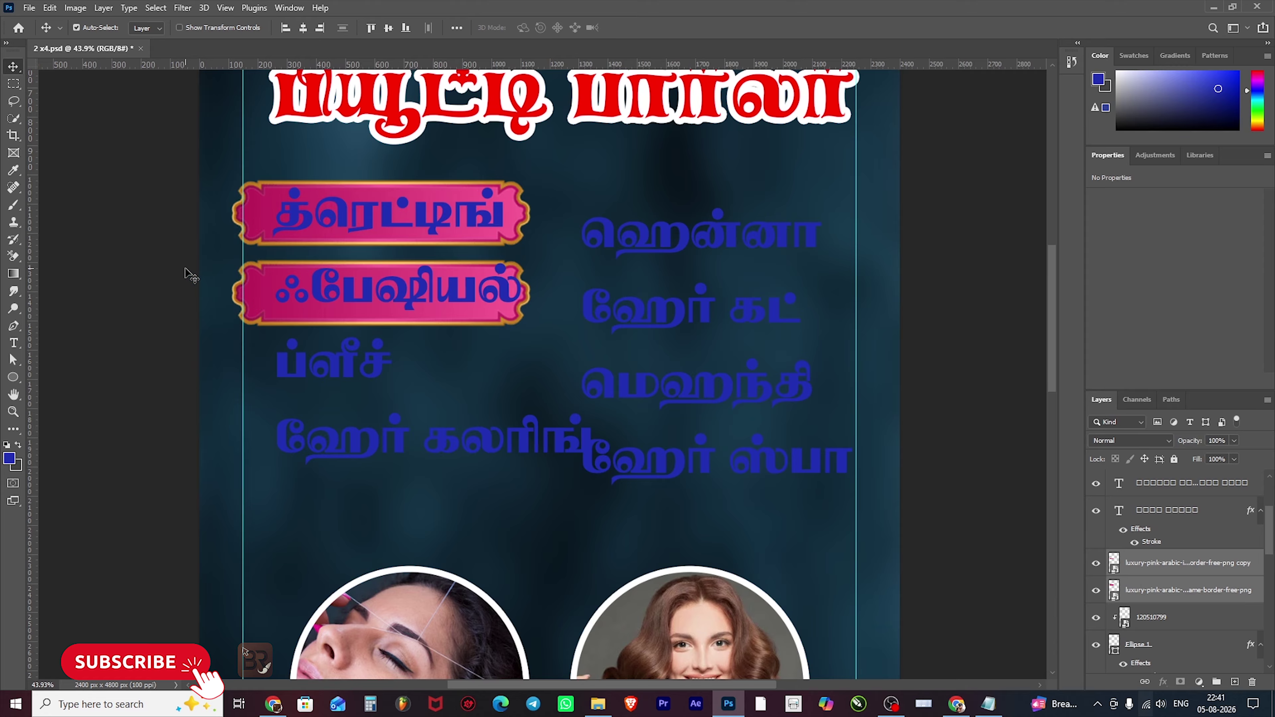
{"action": "left_click", "coordinate": [262, 238]}
{"action": "left_click", "coordinate": [238, 219]}
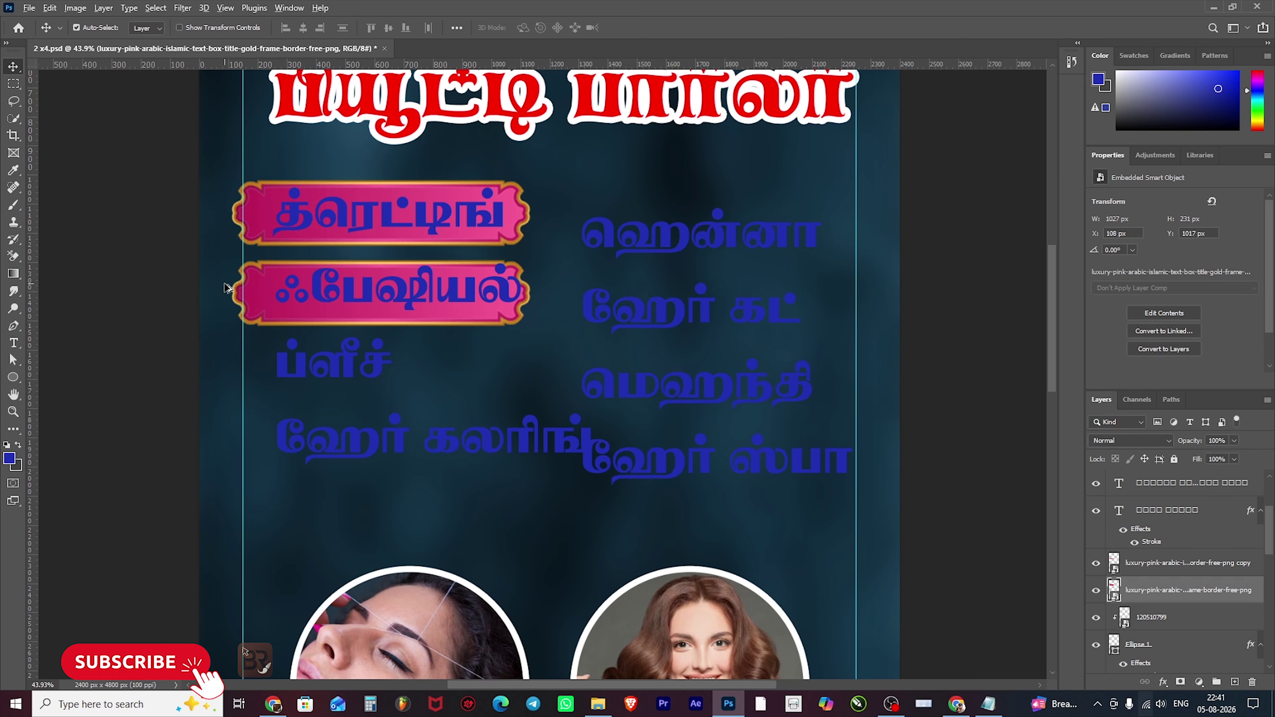
- Duplicate the pink frame to make four per column behind the service names, and shift the right-column text left
{"action": "left_click_drag", "start_coordinate": [268, 215], "coordinate": [604, 409]}
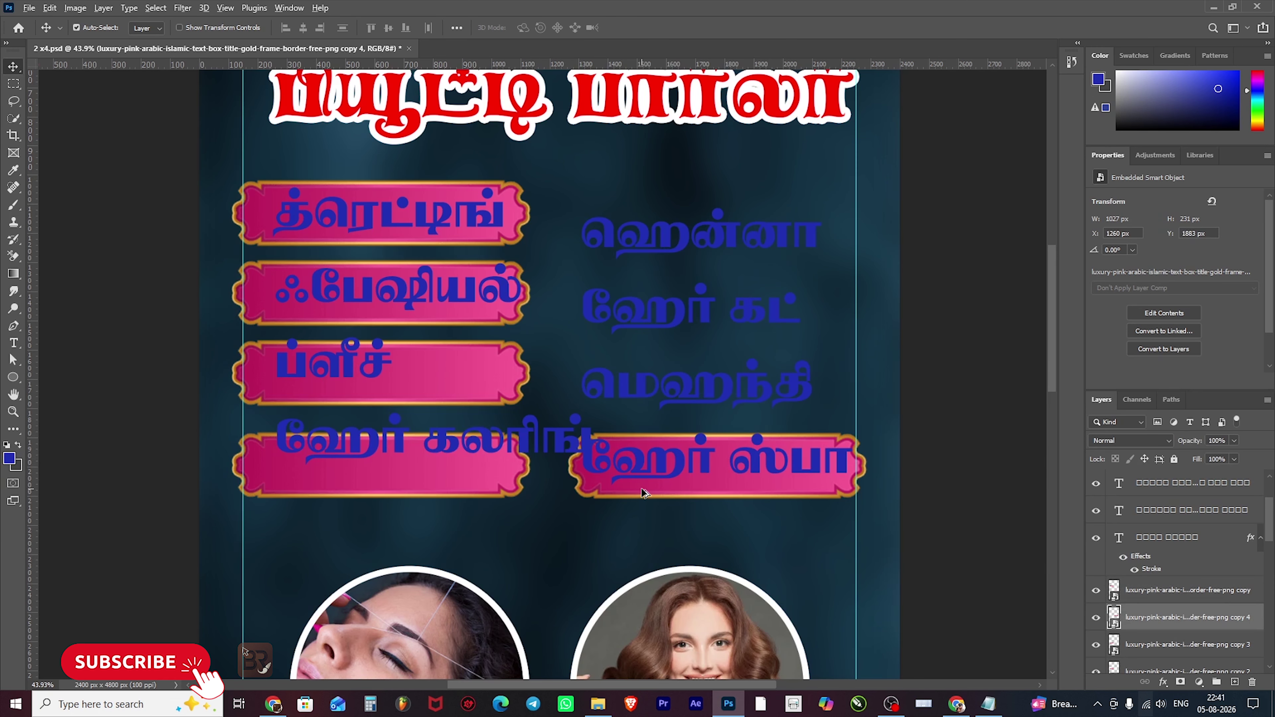
{"action": "left_click_drag", "start_coordinate": [641, 487], "coordinate": [644, 381]}
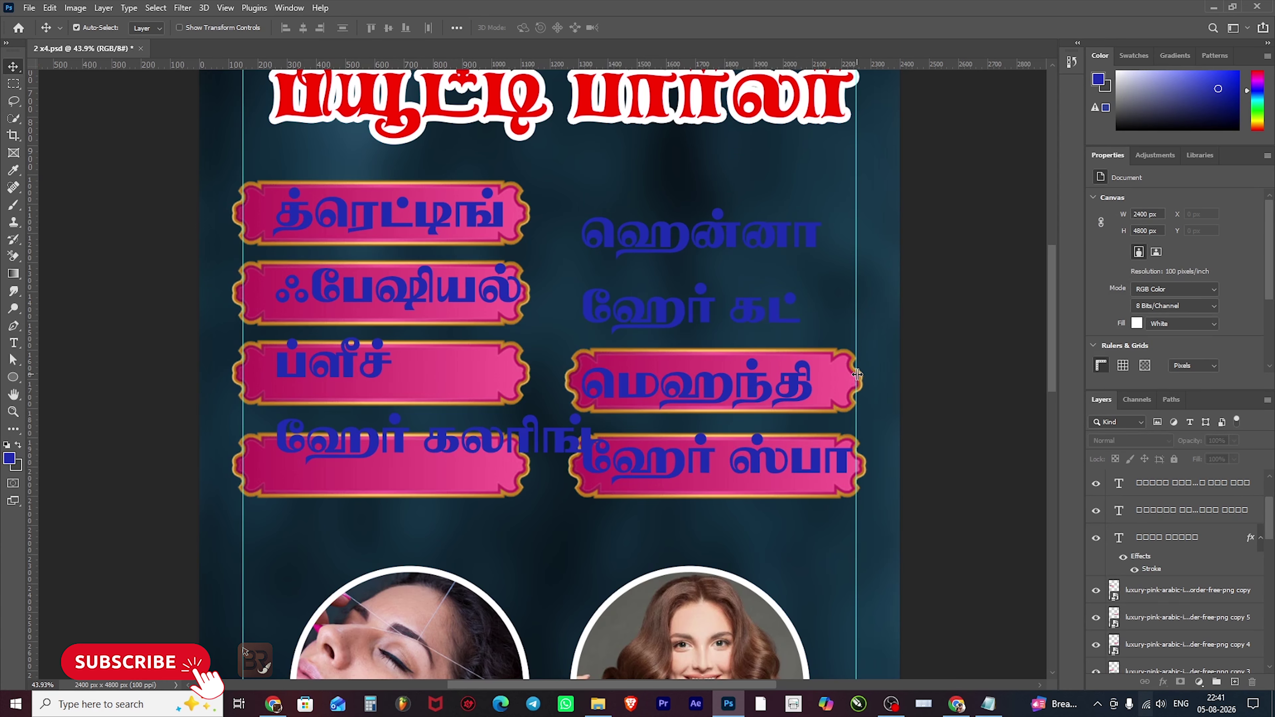
{"action": "left_click_drag", "start_coordinate": [858, 374], "coordinate": [757, 244]}
{"action": "left_click", "coordinate": [823, 241]}
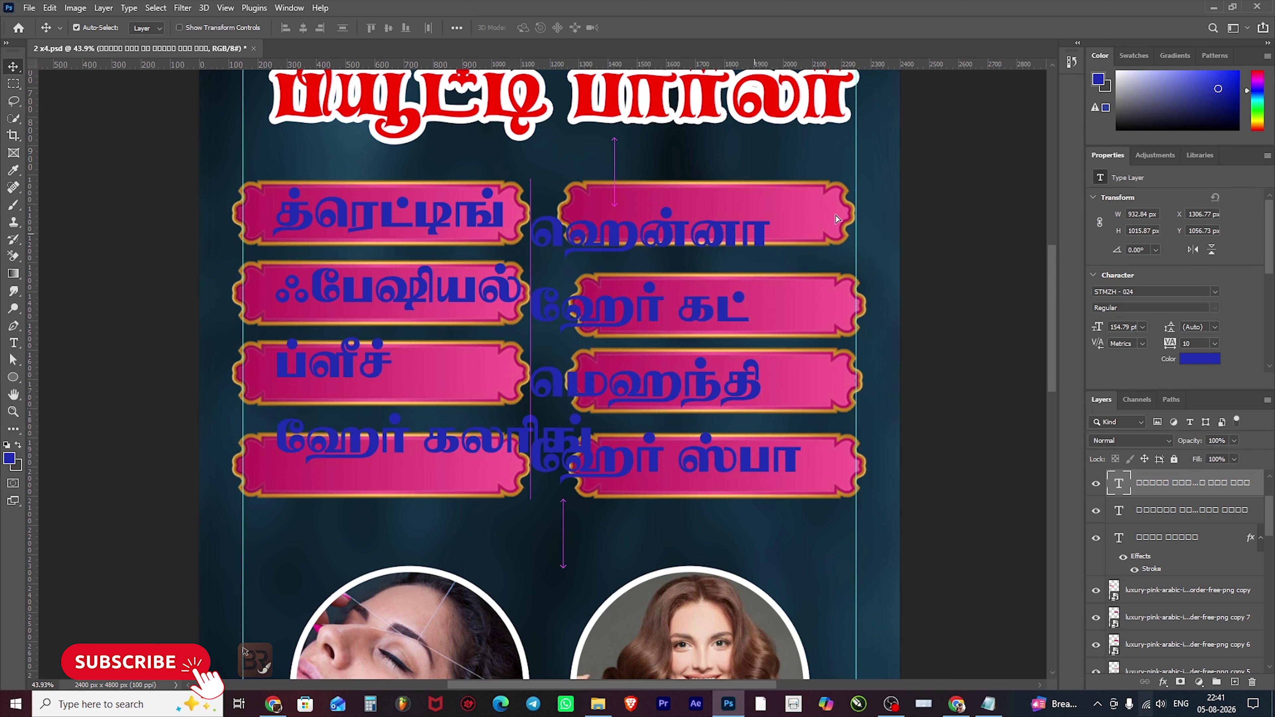
- Align the left edges of the four pink frames in the right column
{"action": "left_click", "coordinate": [813, 222]}
{"action": "left_click", "coordinate": [817, 308], "text": "shift"}
{"action": "left_click", "coordinate": [823, 469], "text": "shift"}
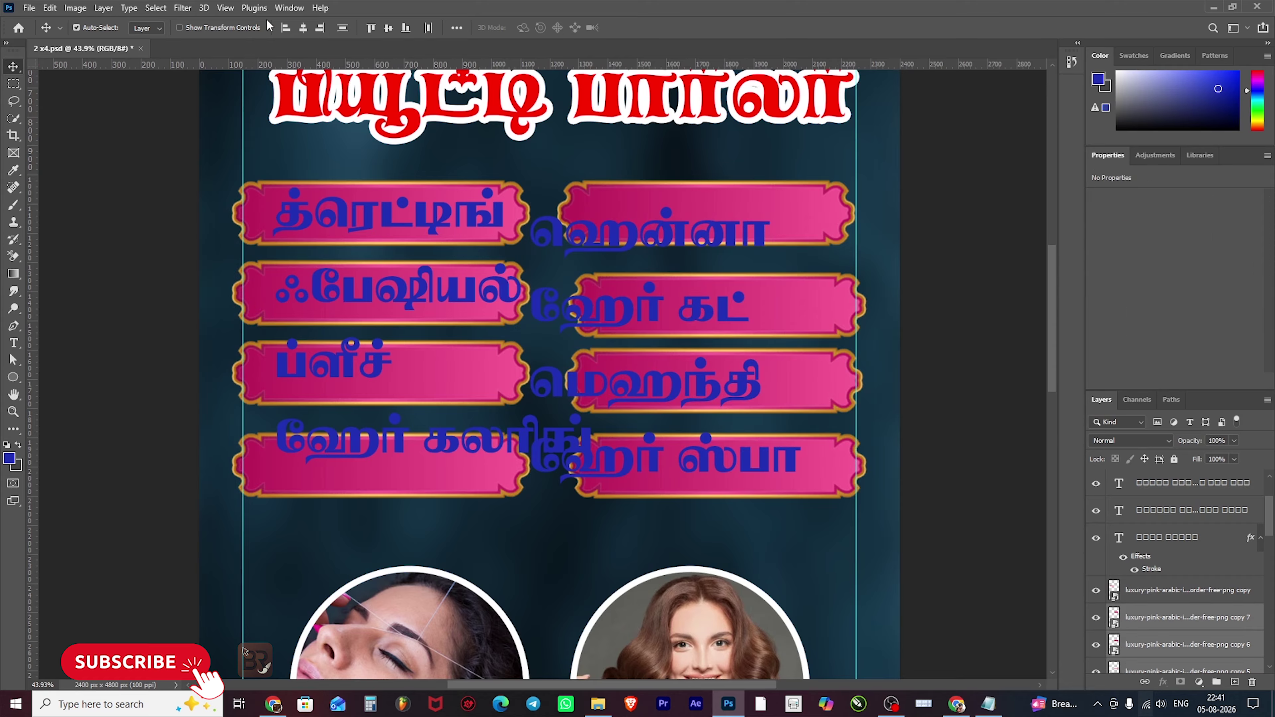
{"action": "left_click", "coordinate": [285, 28]}
- Lower the bottom right-column frame, realign the column's left edges and distribute its four frames evenly vertically
{"action": "left_click_drag", "start_coordinate": [811, 470], "coordinate": [833, 510]}
{"action": "left_click_drag", "start_coordinate": [829, 431], "coordinate": [811, 247]}
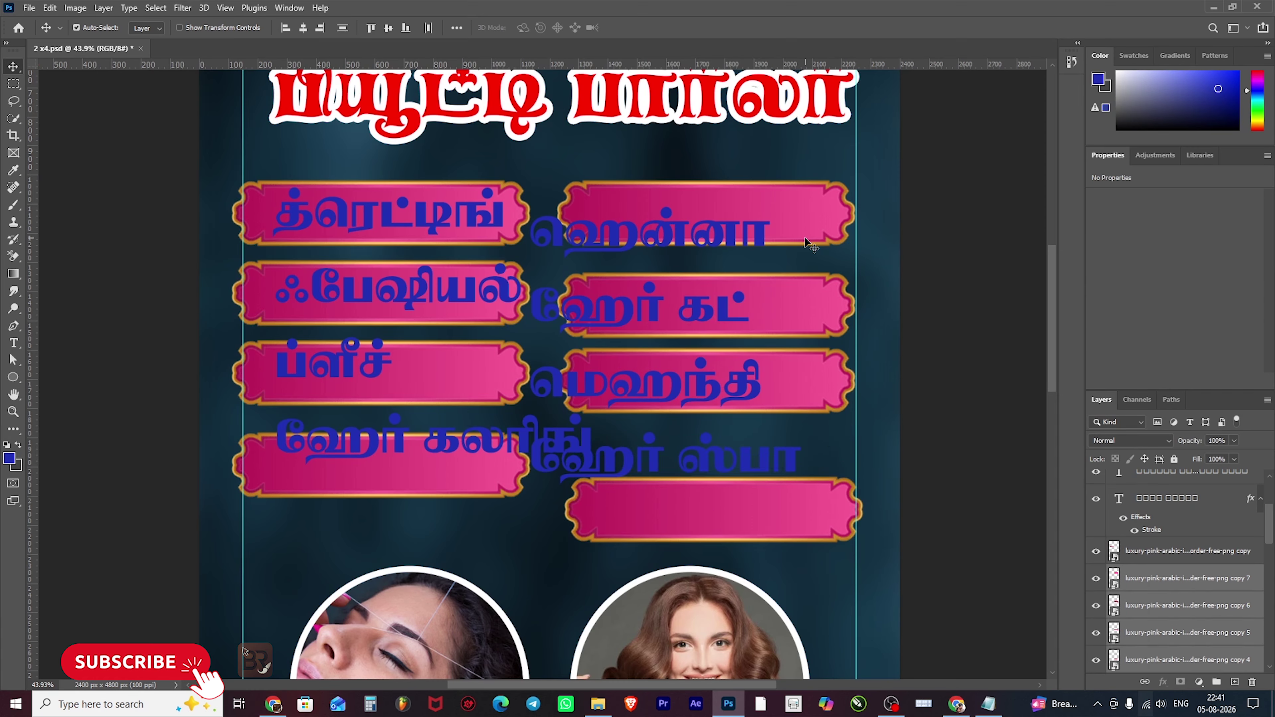
{"action": "left_click", "coordinate": [285, 28]}
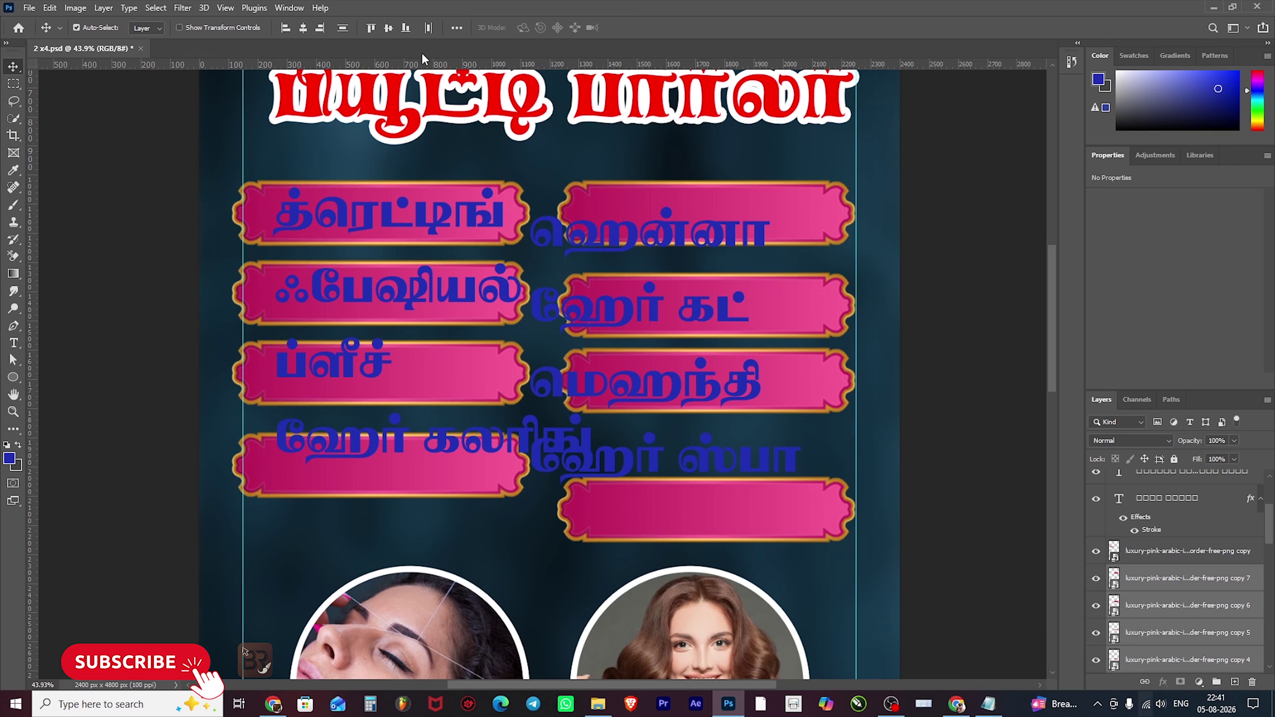
{"action": "left_click", "coordinate": [342, 28]}
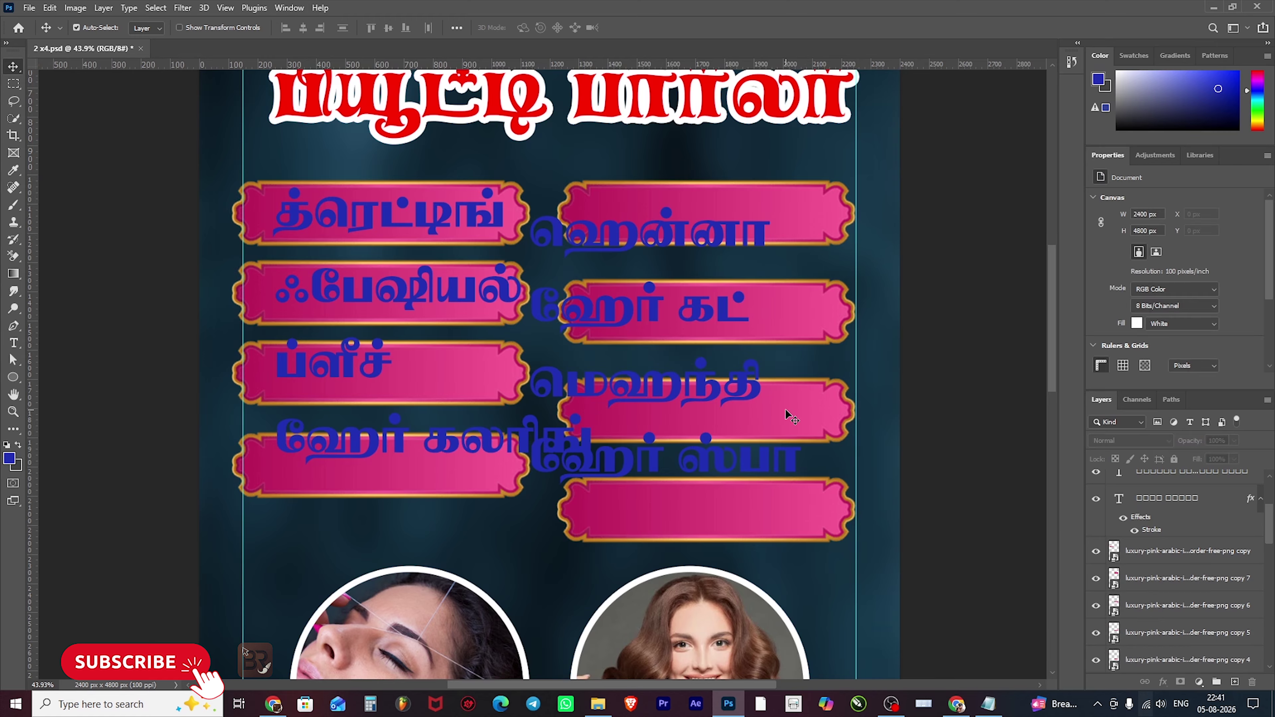
- Align the bottom edges of the lowest pink frames in the left and right columns
{"action": "left_click", "coordinate": [492, 482]}
{"action": "left_click", "coordinate": [599, 518], "text": "shift"}
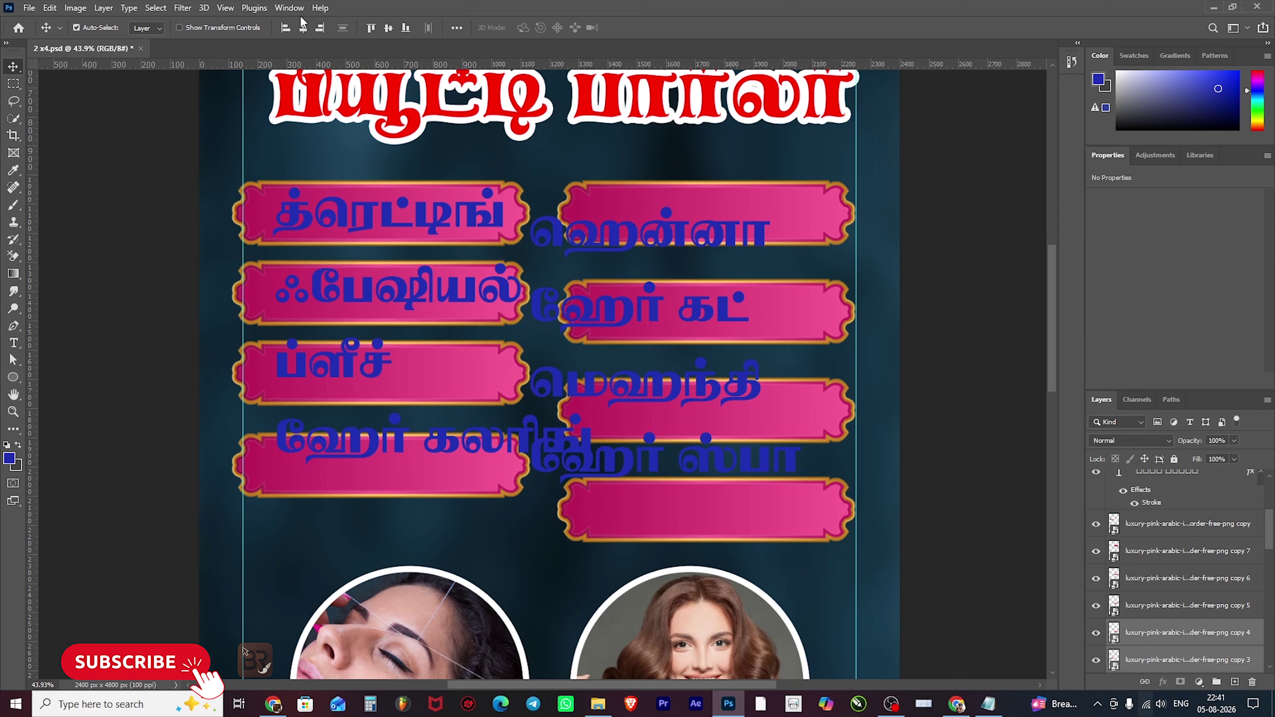
{"action": "left_click", "coordinate": [406, 28]}
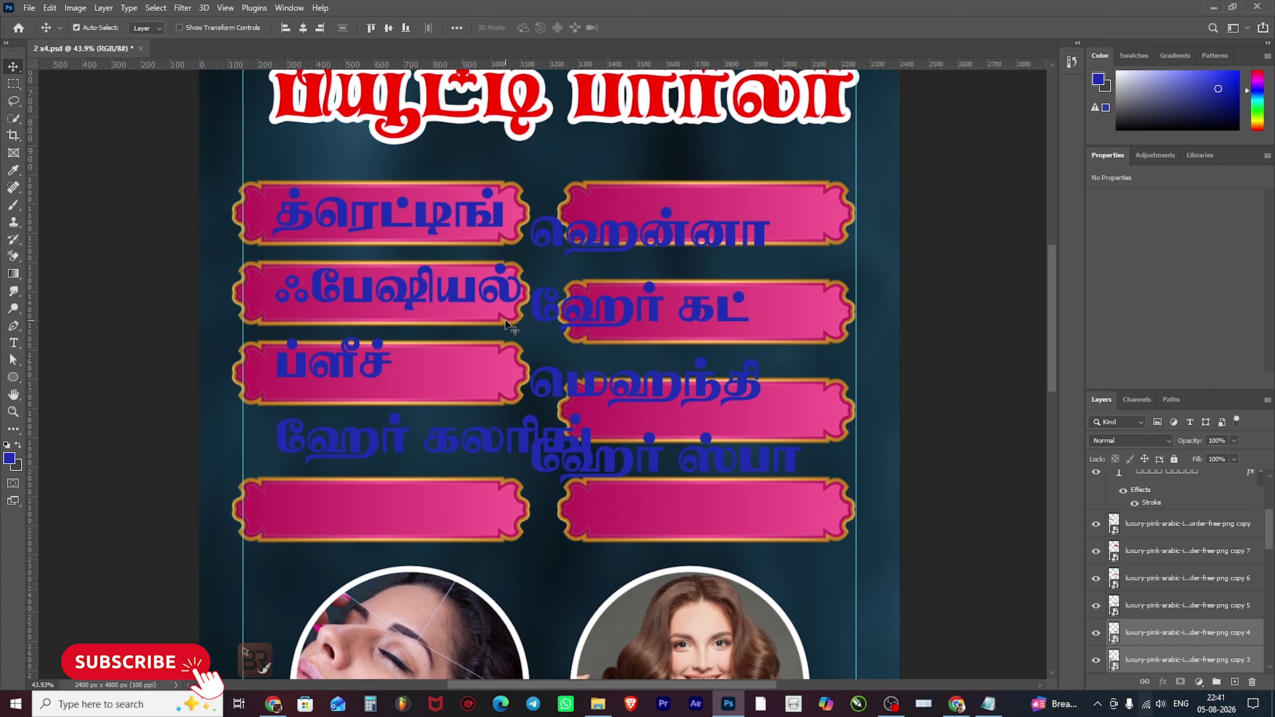
- Distribute the four pink frames of the left column evenly in the vertical direction
{"action": "left_click", "coordinate": [80, 410]}
{"action": "left_click", "coordinate": [482, 186]}
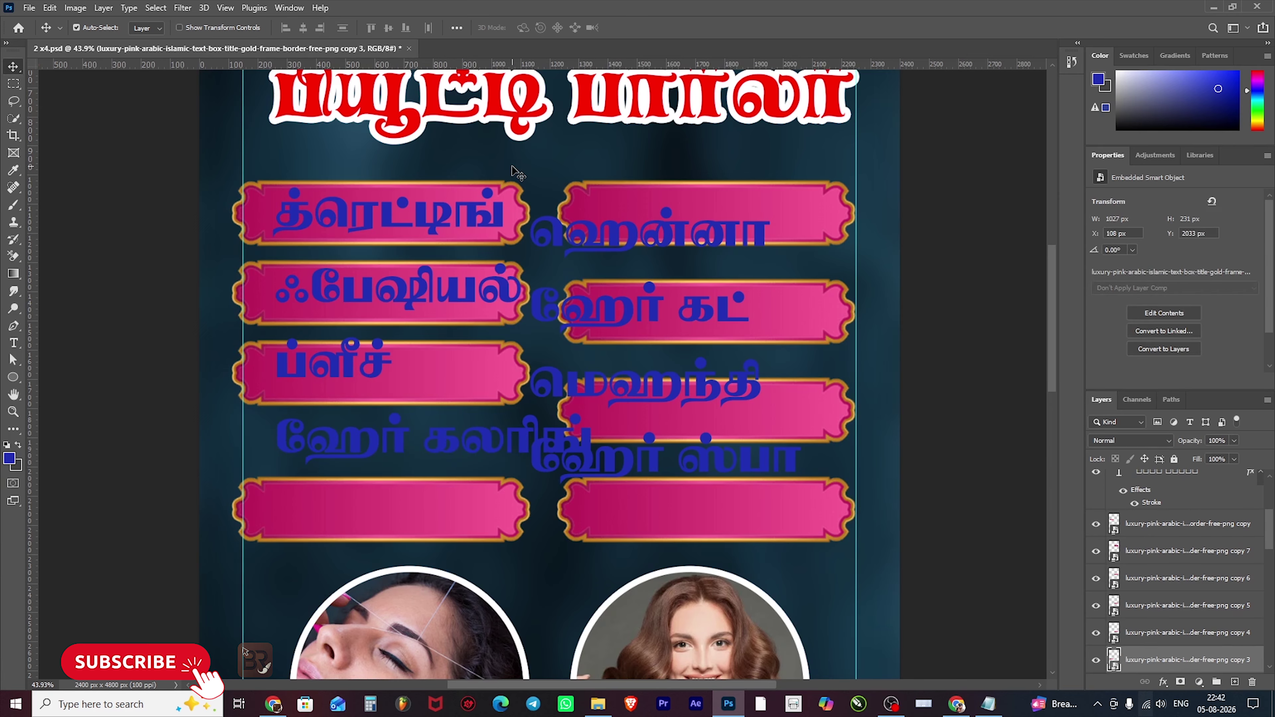
{"action": "left_click", "coordinate": [447, 158]}
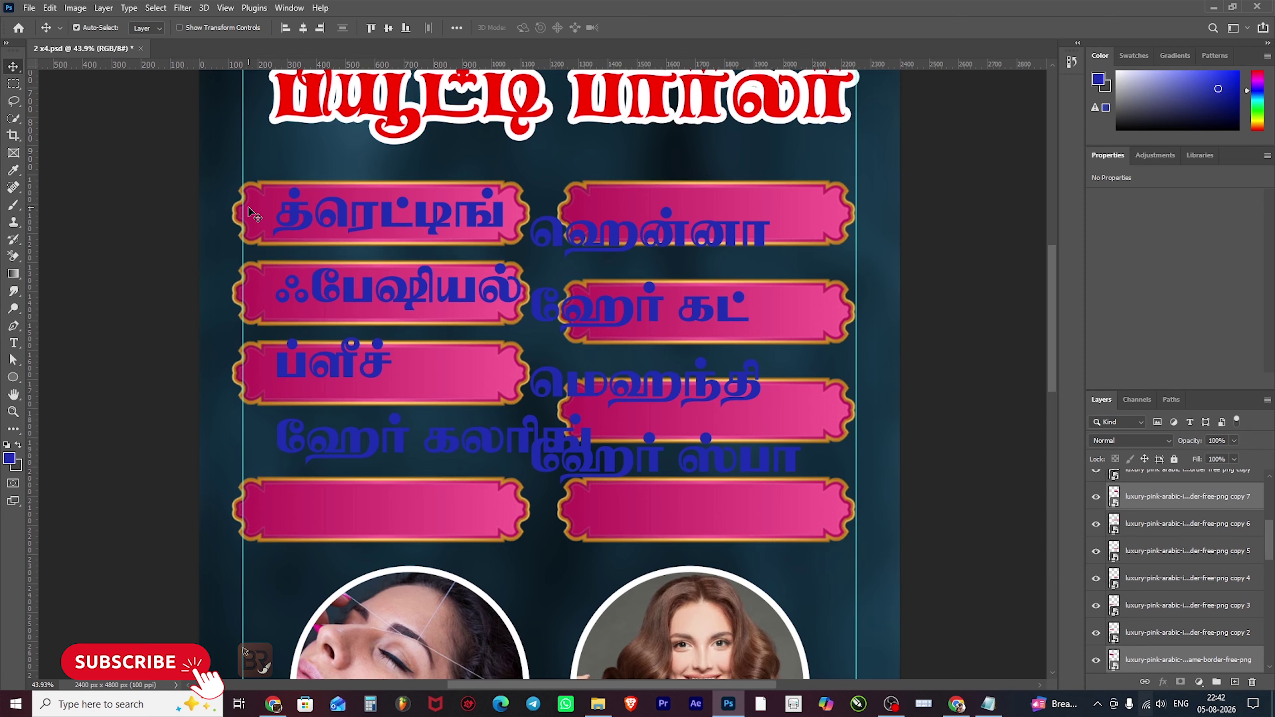
{"action": "left_click", "coordinate": [241, 301]}
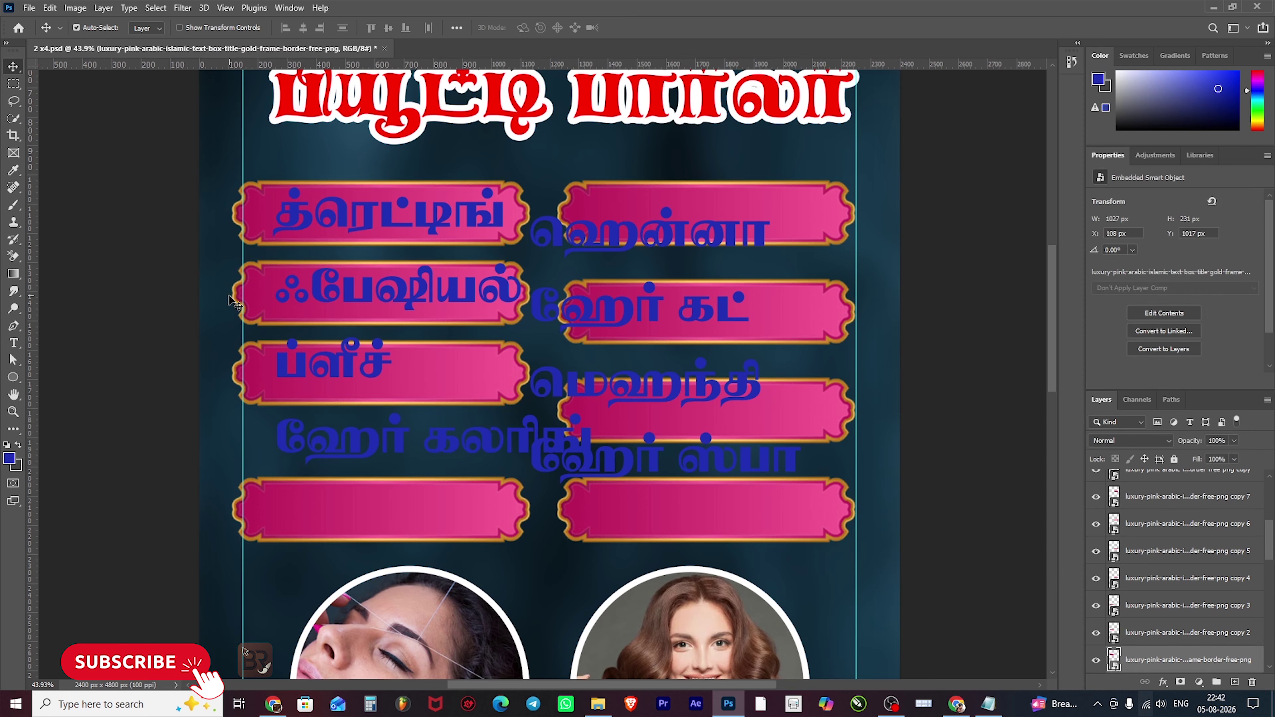
{"action": "left_click", "coordinate": [232, 338]}
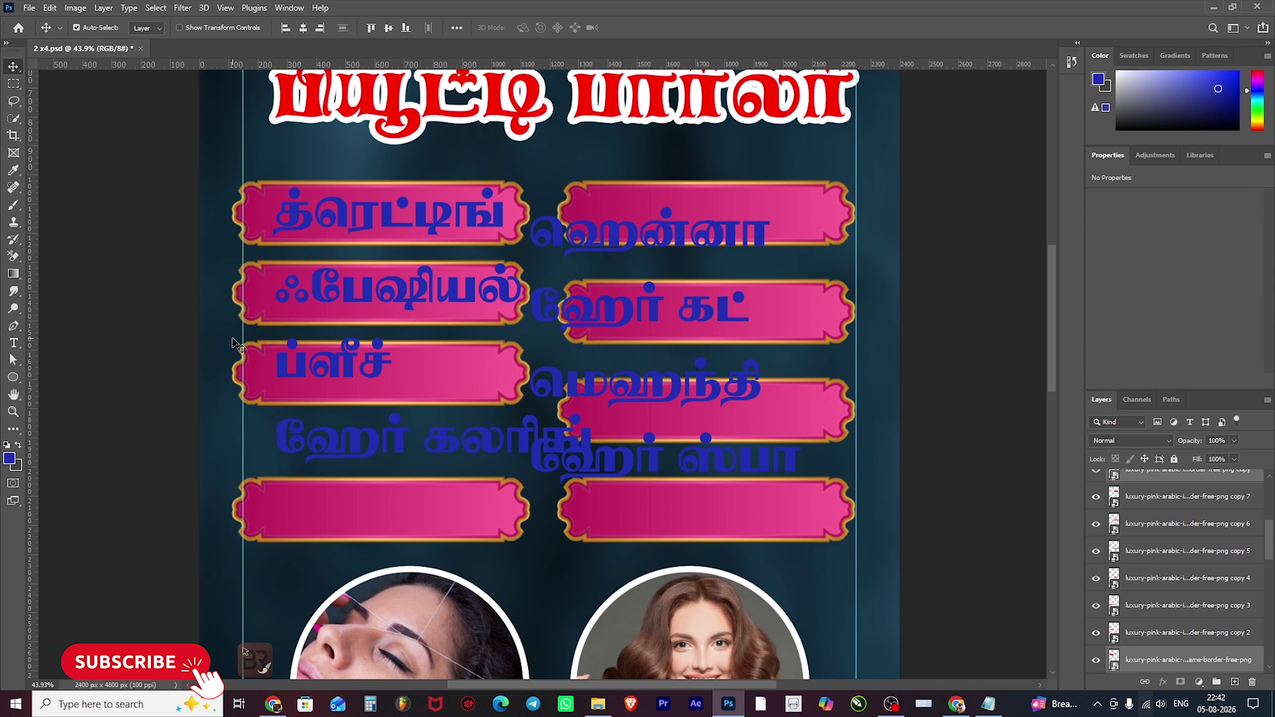
{"action": "left_click", "coordinate": [238, 369], "text": "shift"}
{"action": "left_click", "coordinate": [272, 493], "text": "shift"}
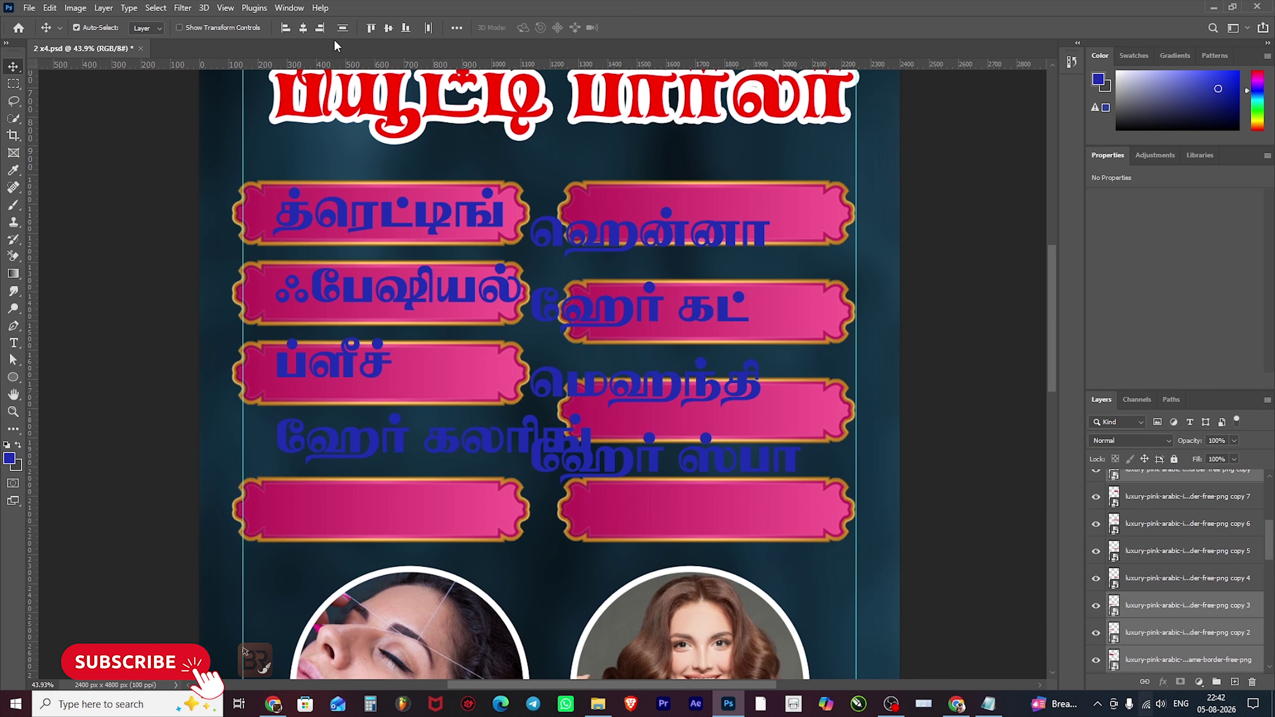
{"action": "left_click", "coordinate": [343, 28]}
{"action": "scroll", "coordinate": [993, 356], "scroll_direction": "down", "scroll_amount": 1}
{"action": "left_click", "coordinate": [993, 356]}
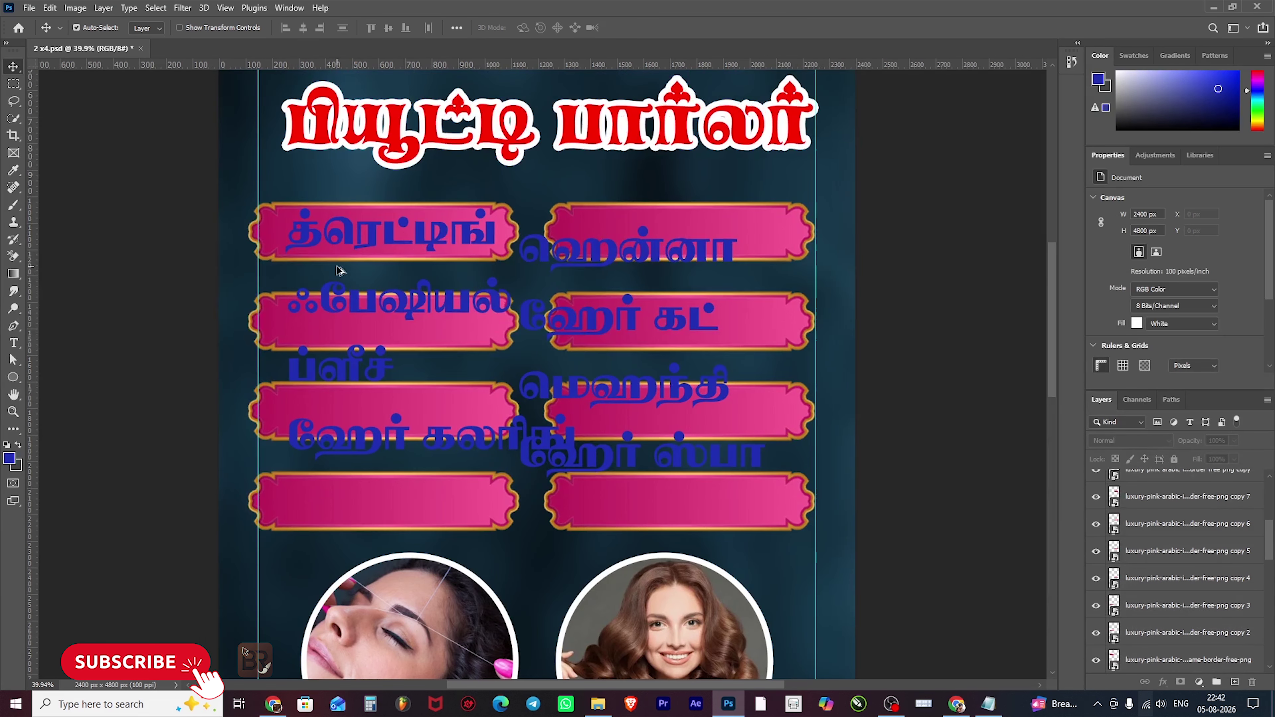
- Shift the left-column service names slightly left inside their frames and set their leading to 248 pt
{"action": "left_click_drag", "start_coordinate": [399, 235], "coordinate": [369, 233]}
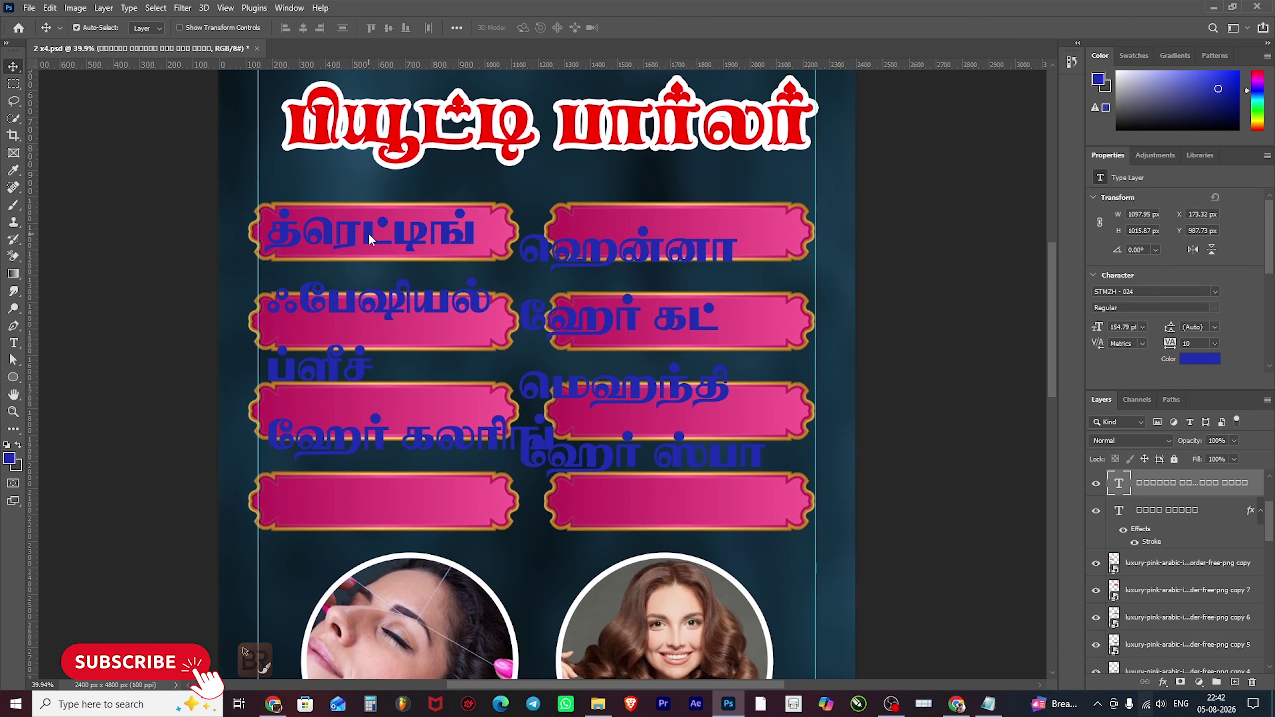
{"action": "double_click", "coordinate": [369, 232]}
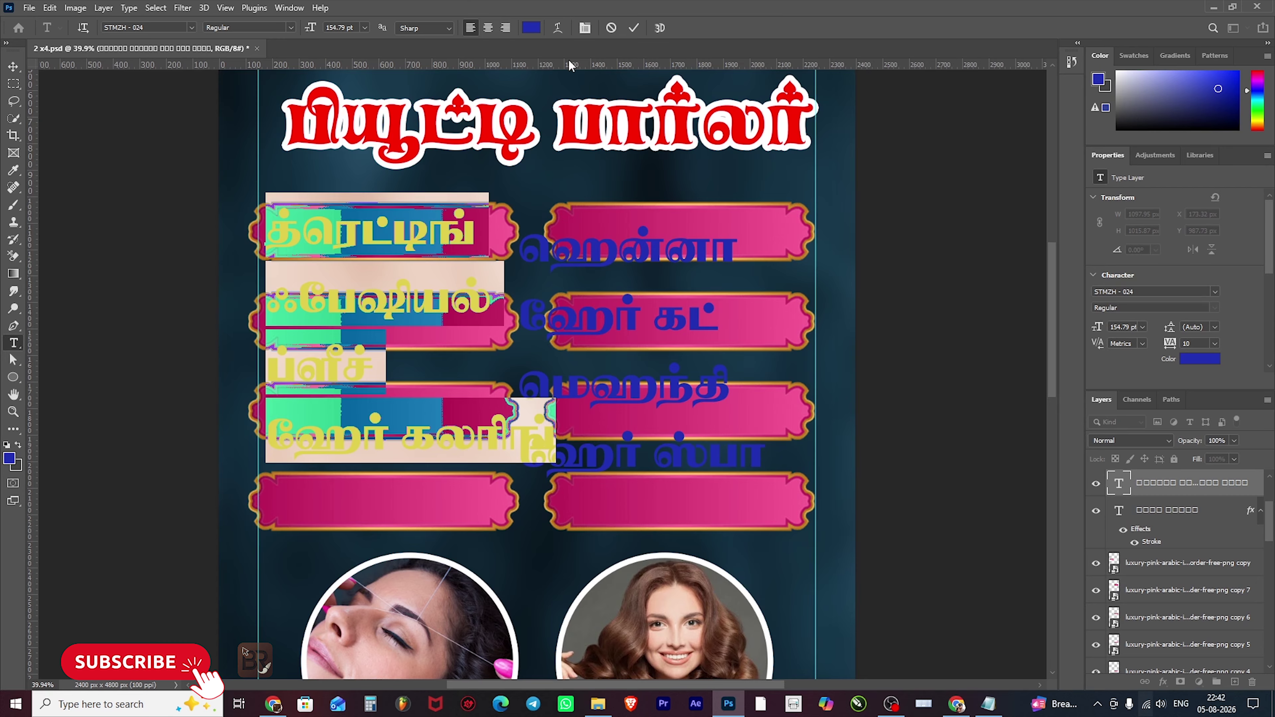
{"action": "left_click", "coordinate": [289, 8]}
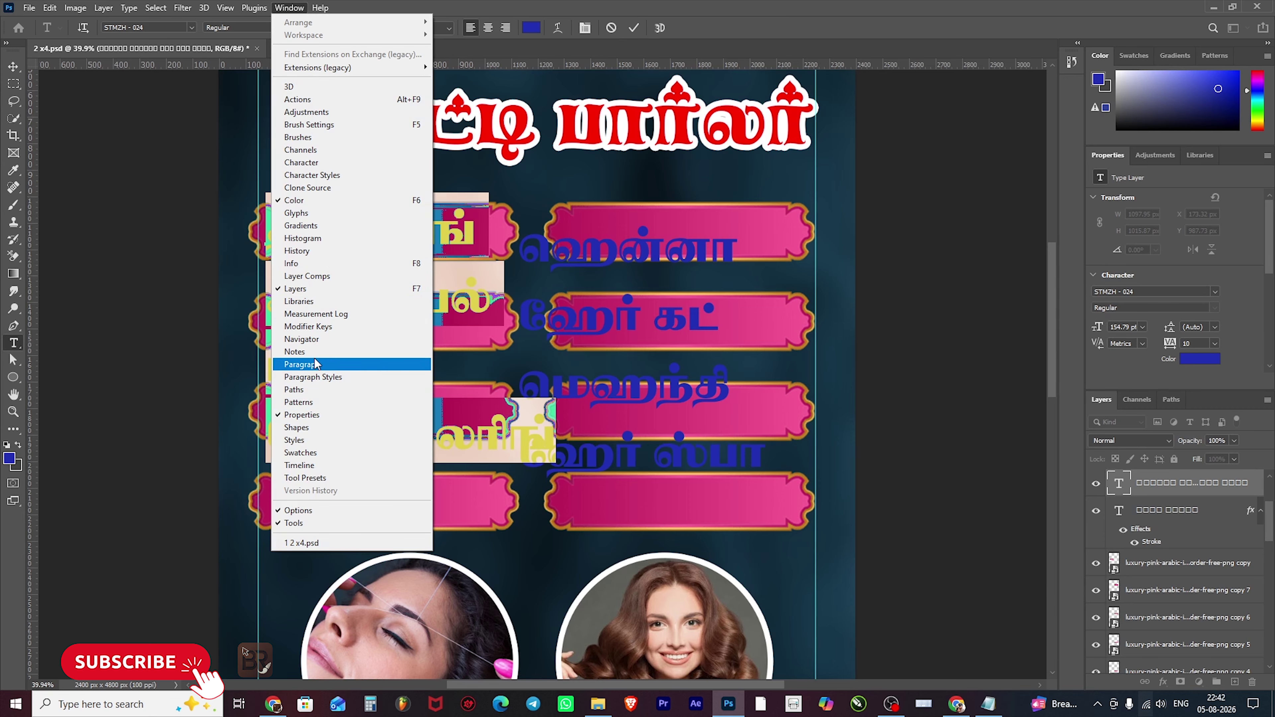
{"action": "left_click", "coordinate": [304, 162]}
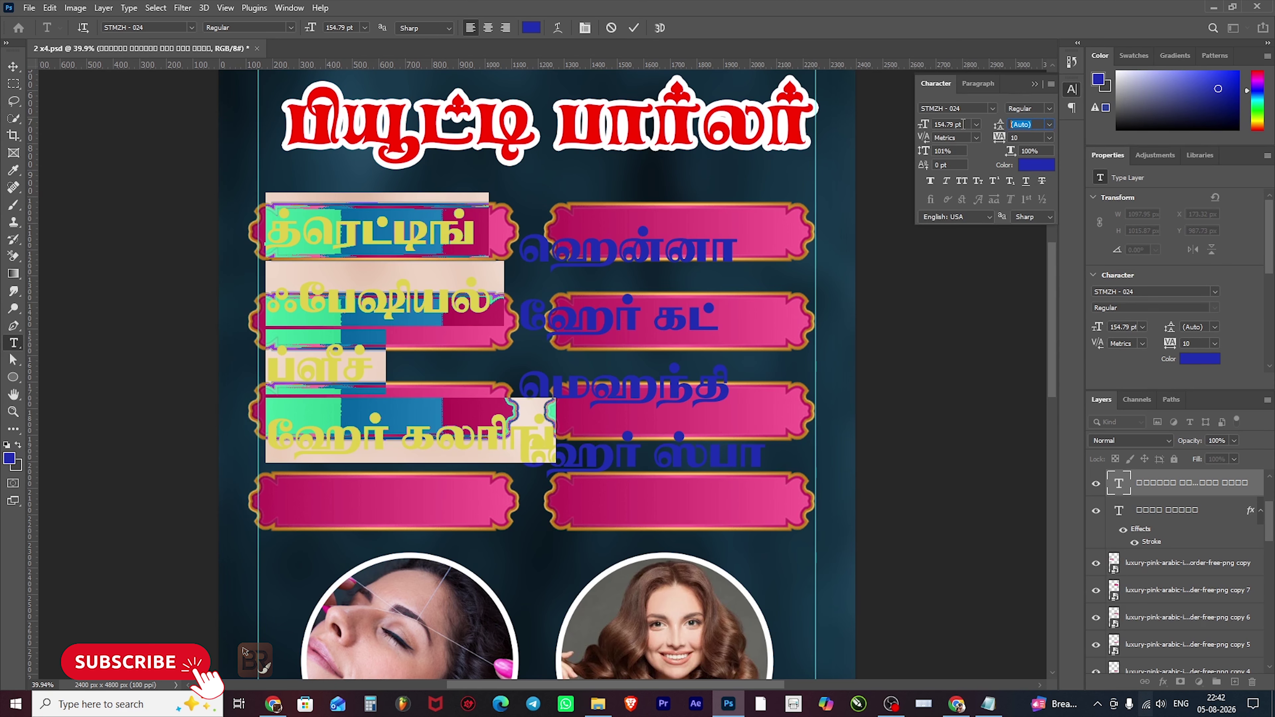
{"action": "key", "text": "Up"}
{"action": "key", "text": "Up"}
{"action": "key", "text": "Up"}
{"action": "key", "text": "Up"}
{"action": "key", "text": "Up"}
{"action": "key", "text": "Up"}
{"action": "key", "text": "Up"}
{"action": "key", "text": "Up"}
{"action": "key", "text": "Up"}
{"action": "key", "text": "Up"}
{"action": "key", "text": "Up"}
{"action": "key", "text": "Up"}
{"action": "key", "text": "Up"}
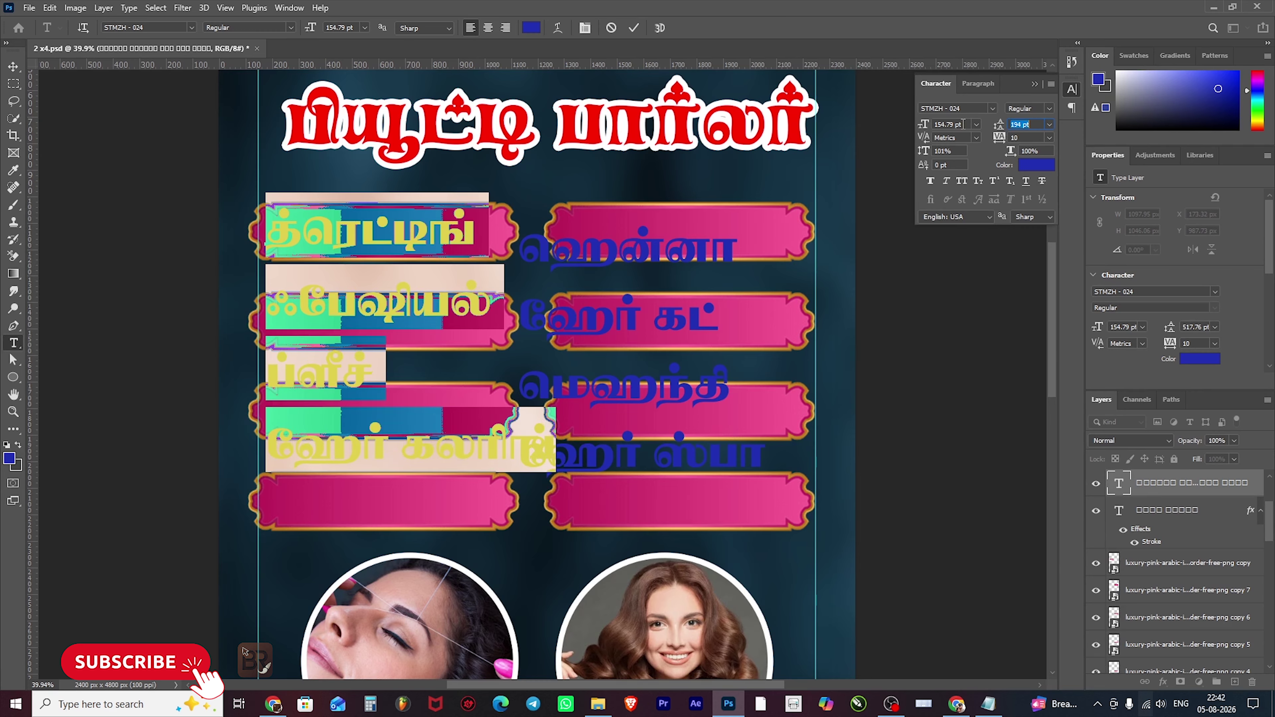
{"action": "key", "text": "Up"}
{"action": "key", "text": "Up"}
{"action": "key", "text": "Up"}
{"action": "key", "text": "Up"}
{"action": "key", "text": "Up"}
{"action": "key", "text": "Up"}
{"action": "key", "text": "Up"}
{"action": "key", "text": "Up"}
{"action": "key", "text": "Up"}
{"action": "key", "text": "Up"}
{"action": "key", "text": "Up"}
{"action": "key", "text": "Up"}
{"action": "key", "text": "Up"}
{"action": "key", "text": "Up"}
{"action": "key", "text": "Up"}
{"action": "key", "text": "Up"}
{"action": "key", "text": "Up"}
{"action": "key", "text": "Up"}
{"action": "key", "text": "Up"}
{"action": "key", "text": "Up"}
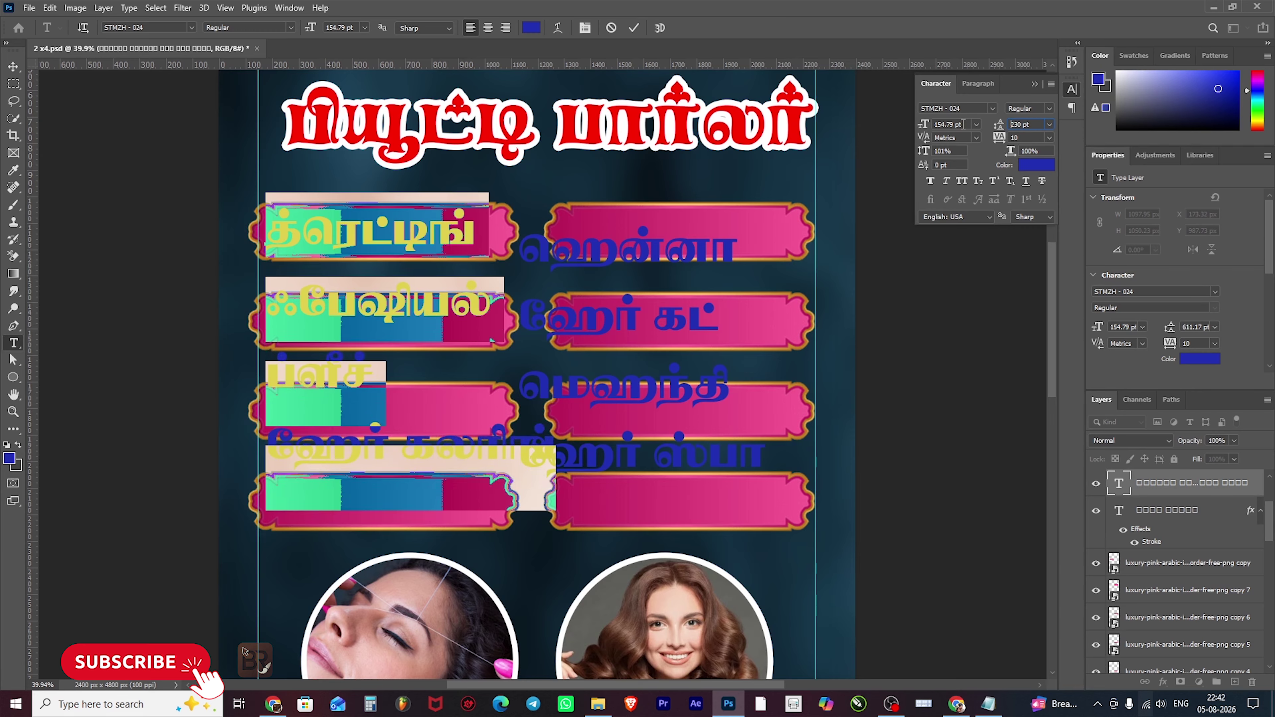
{"action": "key", "text": "Up"}
{"action": "key", "text": "Up"}
{"action": "key", "text": "Up"}
{"action": "key", "text": "Up"}
{"action": "key", "text": "Up"}
{"action": "key", "text": "Up"}
{"action": "key", "text": "Up"}
{"action": "key", "text": "Up"}
{"action": "key", "text": "Up"}
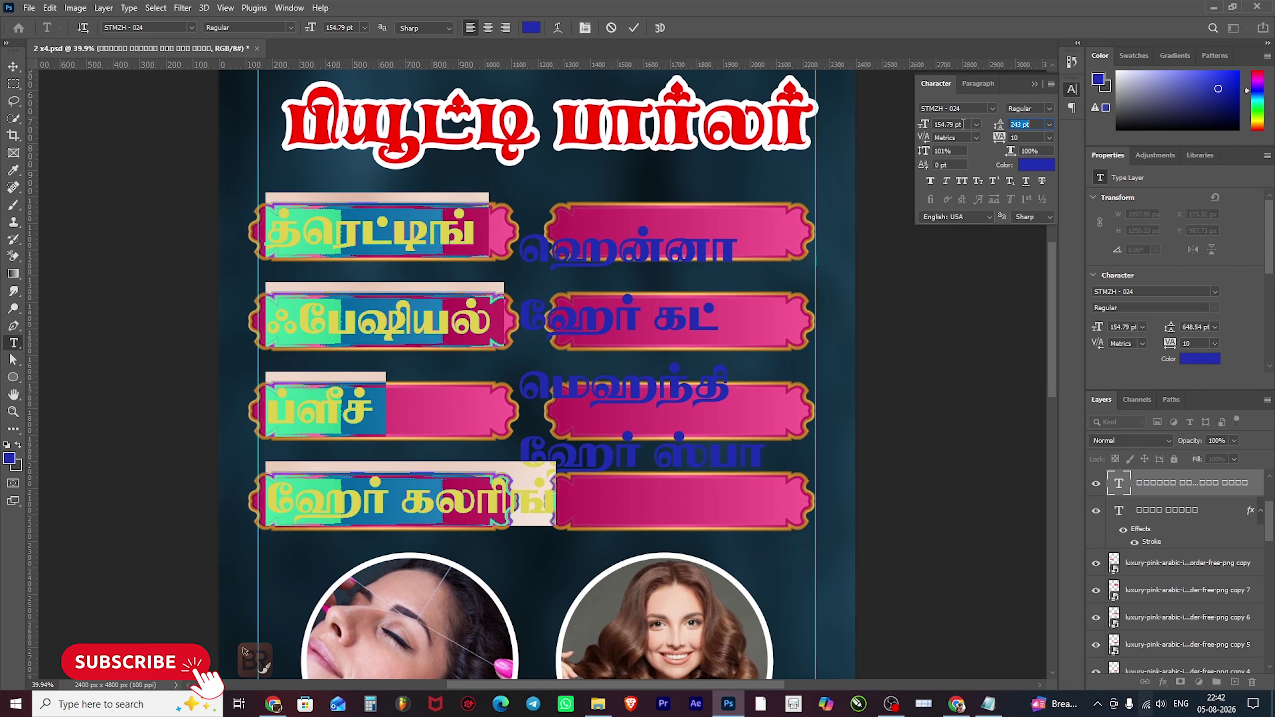
{"action": "key", "text": "Up"}
{"action": "key", "text": "Up"}
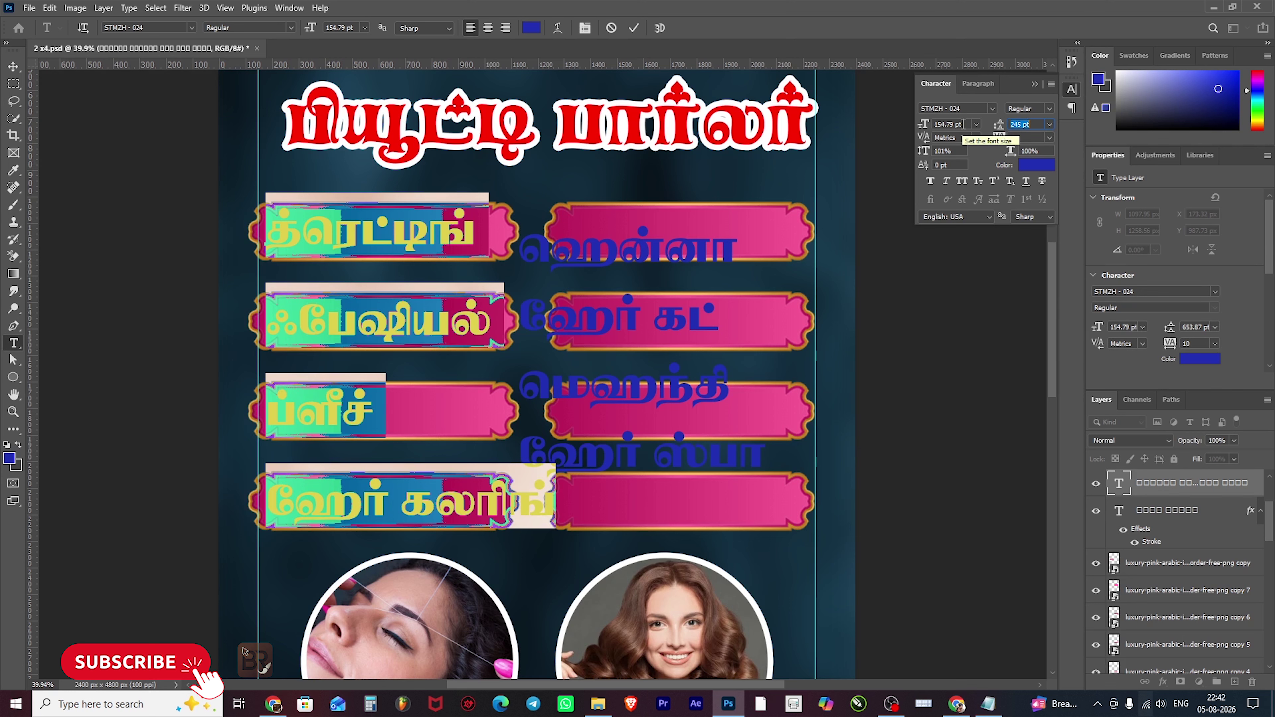
{"action": "key", "text": "Up"}
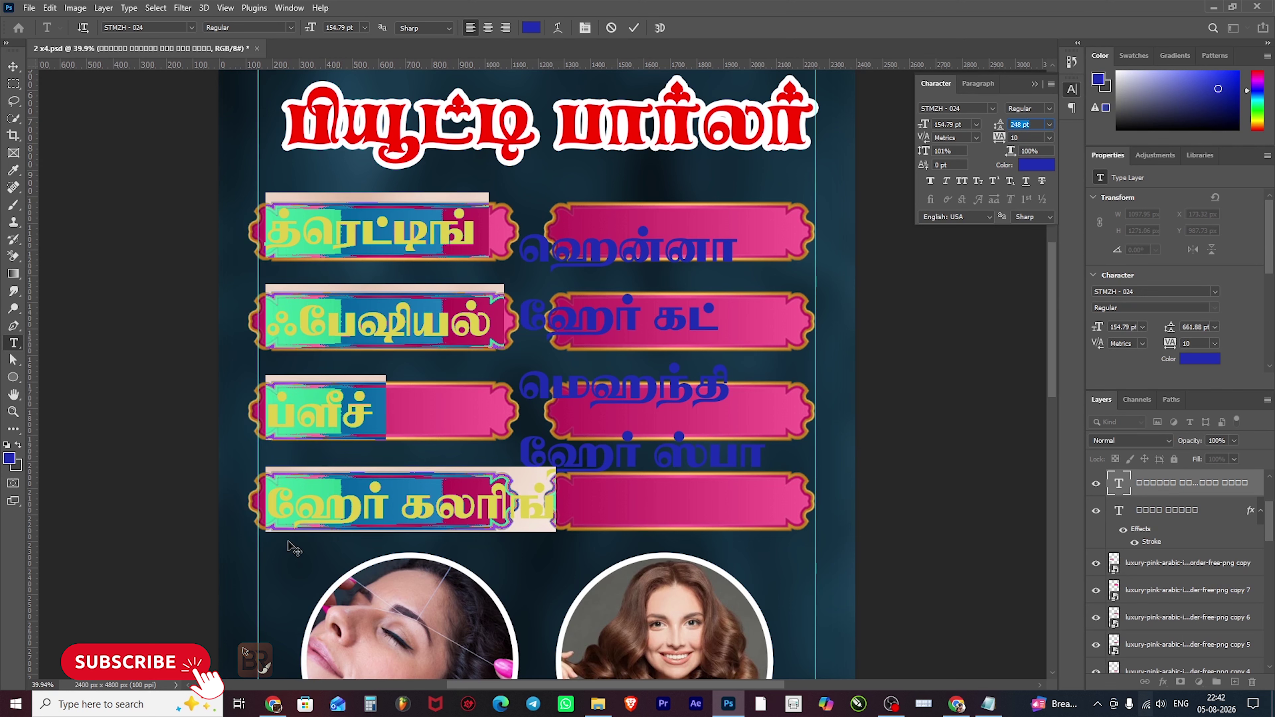
- Narrow the last left-column service name, ஹேர் கலரிங், to 81% horizontal scale so it fits its frame
{"action": "left_click", "coordinate": [528, 525]}
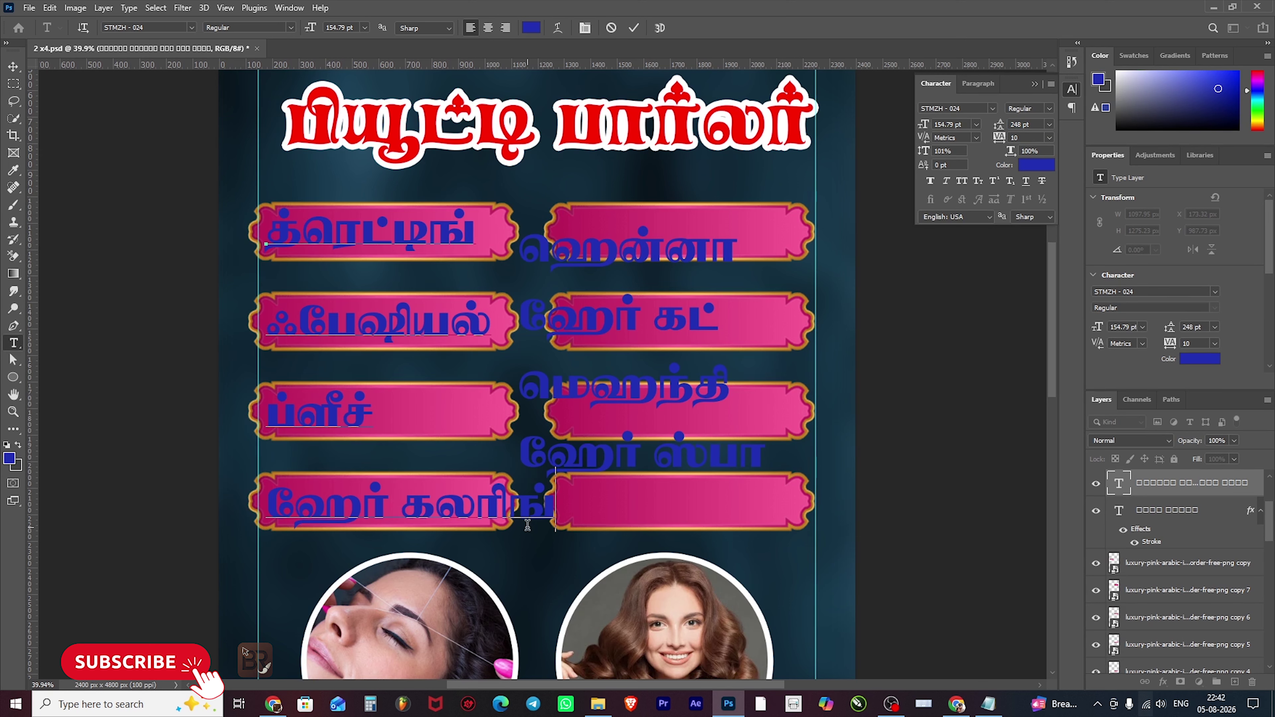
{"action": "left_click_drag", "start_coordinate": [546, 504], "coordinate": [177, 488]}
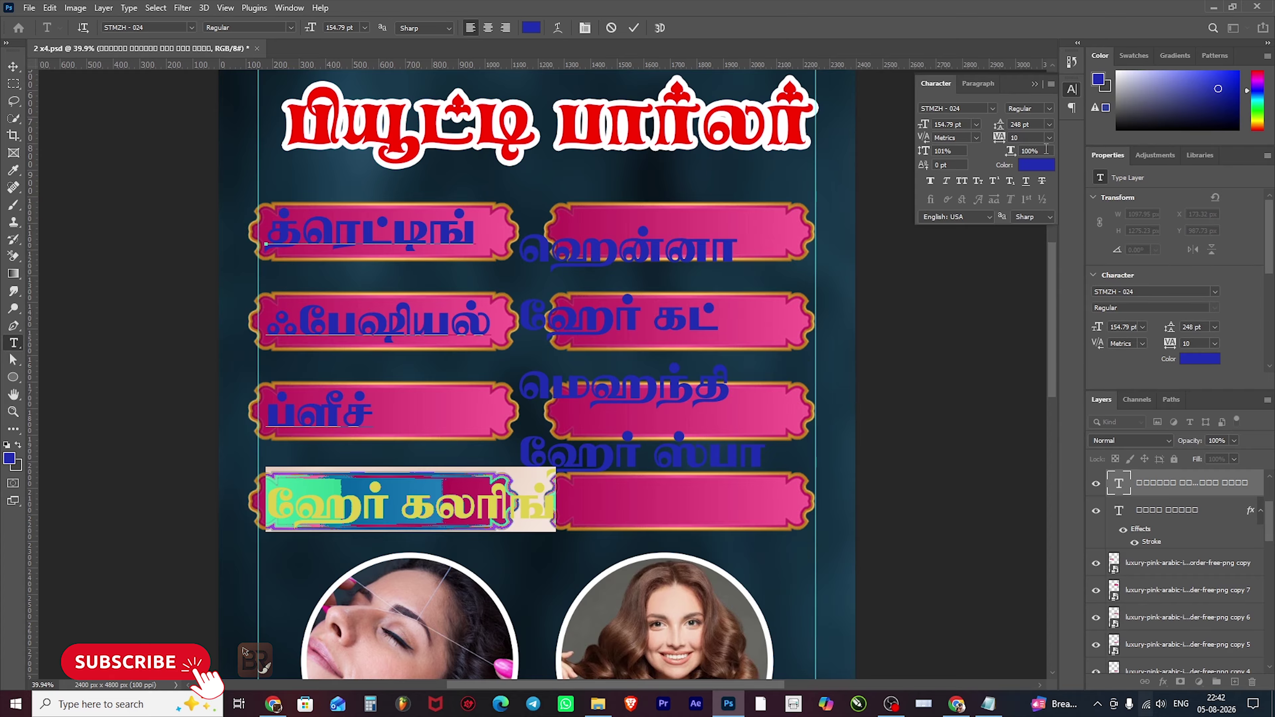
{"action": "key", "text": "Down"}
{"action": "key", "text": "Down"}
{"action": "key", "text": "Down"}
{"action": "key", "text": "Down"}
{"action": "key", "text": "Down"}
{"action": "key", "text": "Down"}
{"action": "key", "text": "Down"}
{"action": "key", "text": "Down"}
{"action": "key", "text": "Down"}
{"action": "key", "text": "Down"}
{"action": "key", "text": "Down"}
{"action": "key", "text": "Down"}
{"action": "key", "text": "Down"}
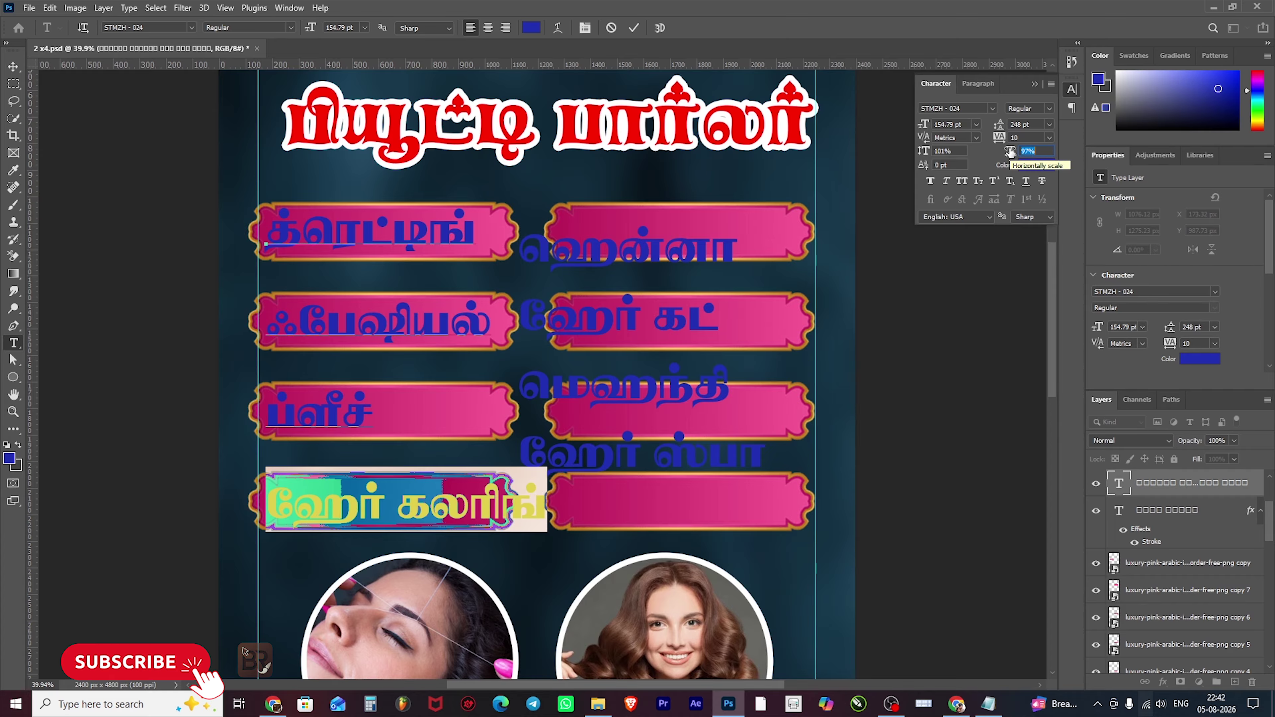
{"action": "key", "text": "Down"}
{"action": "key", "text": "Down"}
{"action": "key", "text": "Down"}
{"action": "key", "text": "Down"}
{"action": "key", "text": "Down"}
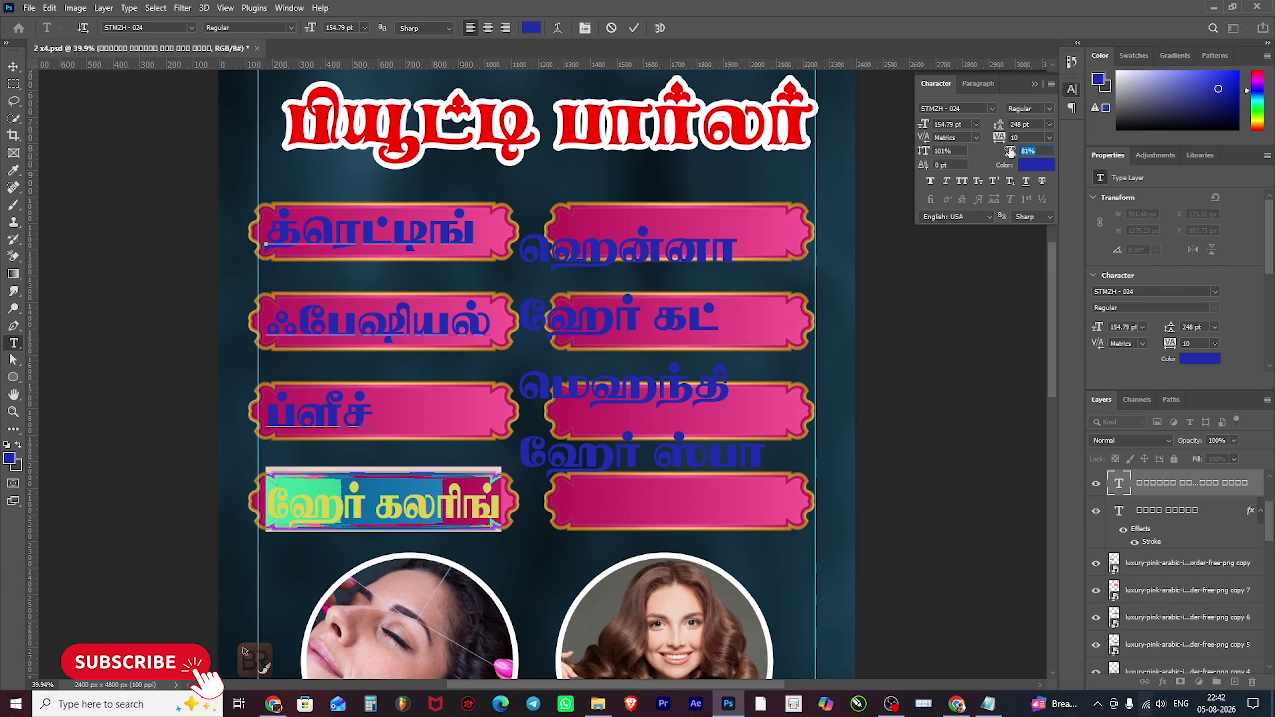
{"action": "key", "text": "ctrl+Return"}
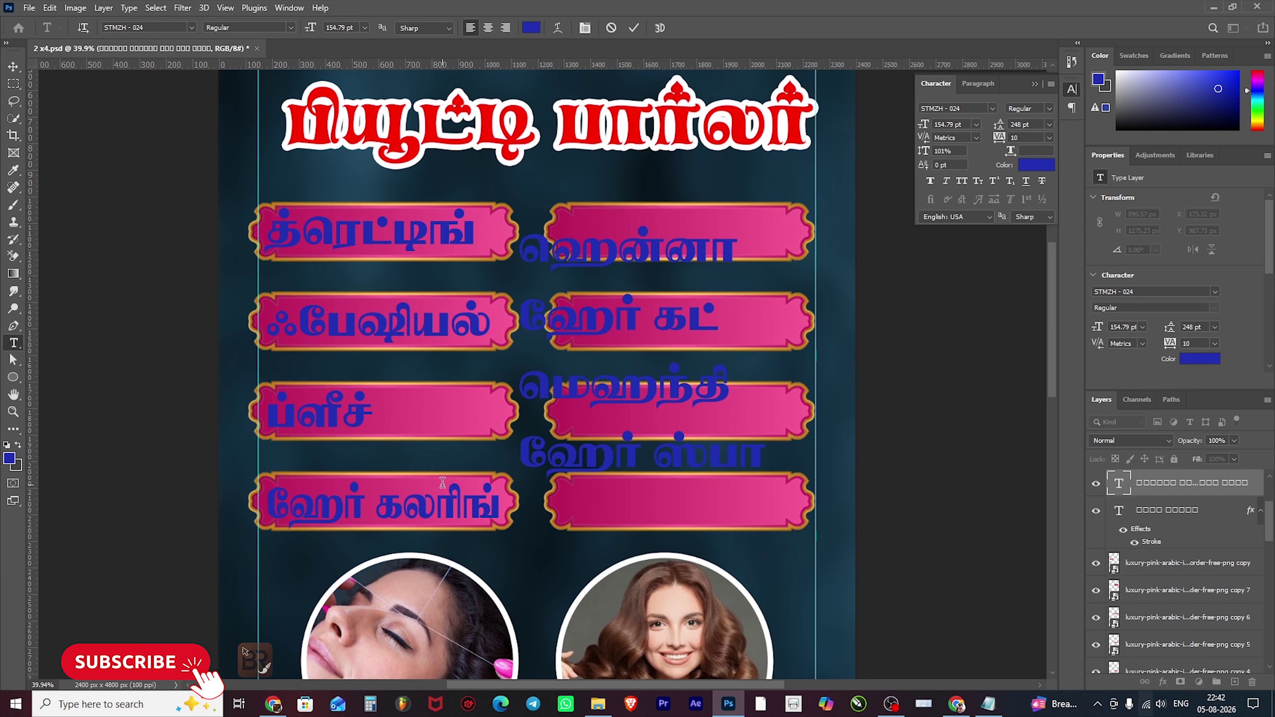
{"action": "key", "text": "v"}
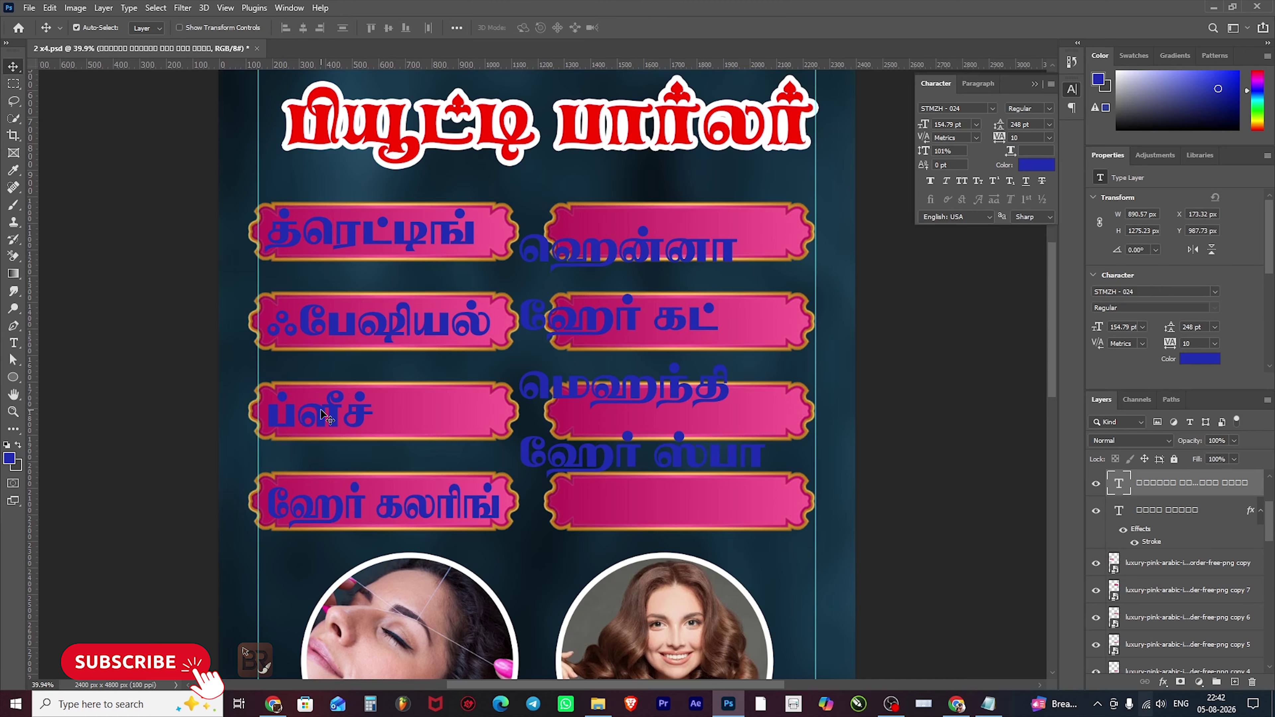
- Change the text colour of all left-column service names to white
{"action": "double_click", "coordinate": [317, 397]}
{"action": "key", "text": "ctrl+a"}
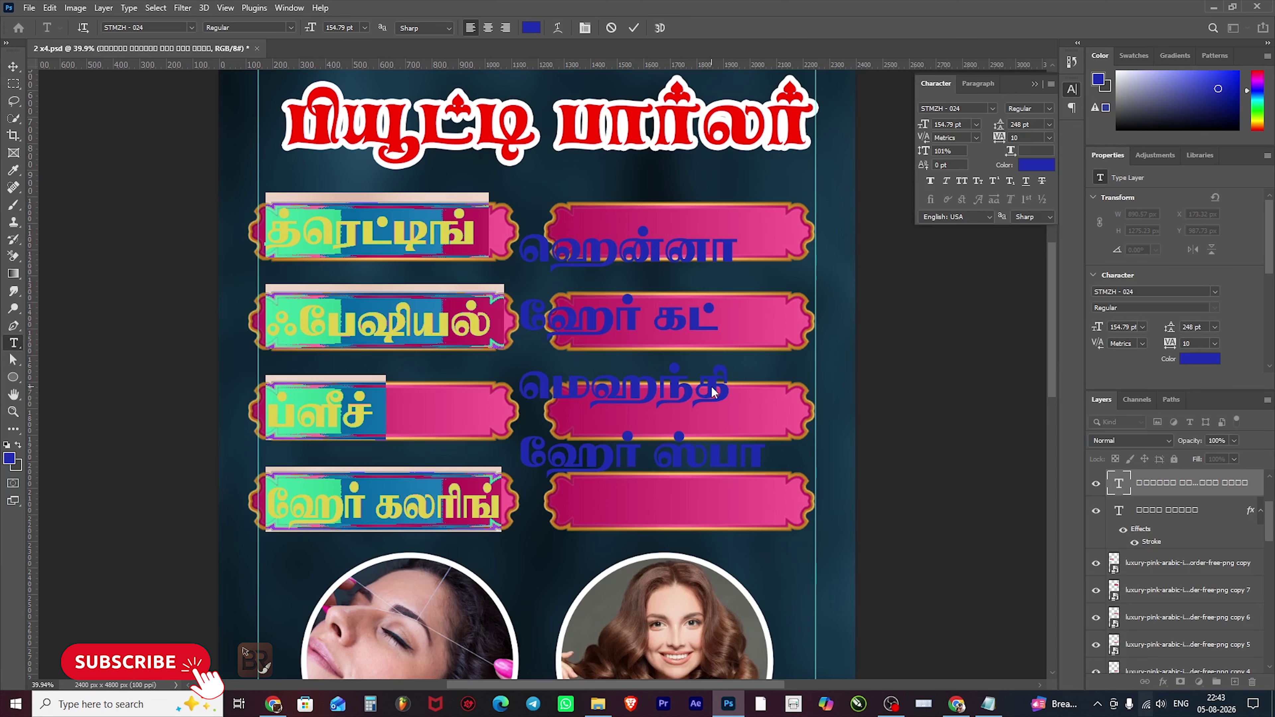
{"action": "left_click", "coordinate": [1197, 359]}
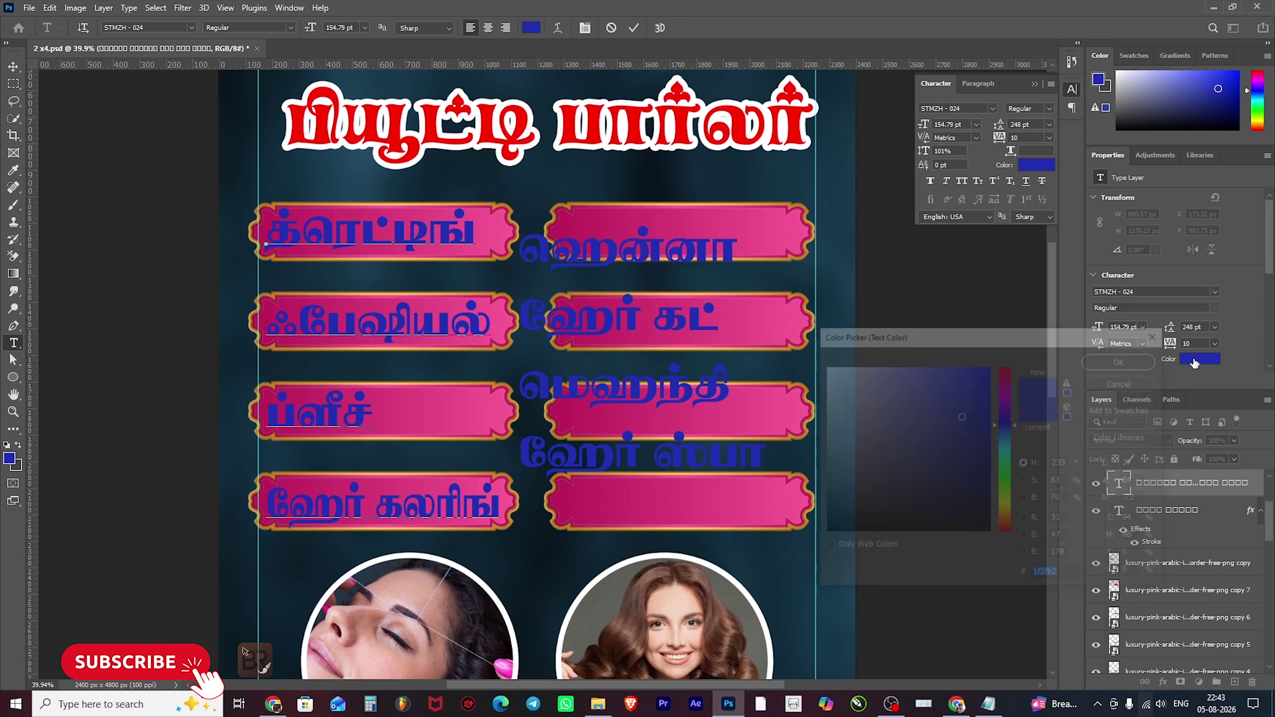
{"action": "left_click", "coordinate": [823, 367]}
{"action": "left_click", "coordinate": [1107, 364]}
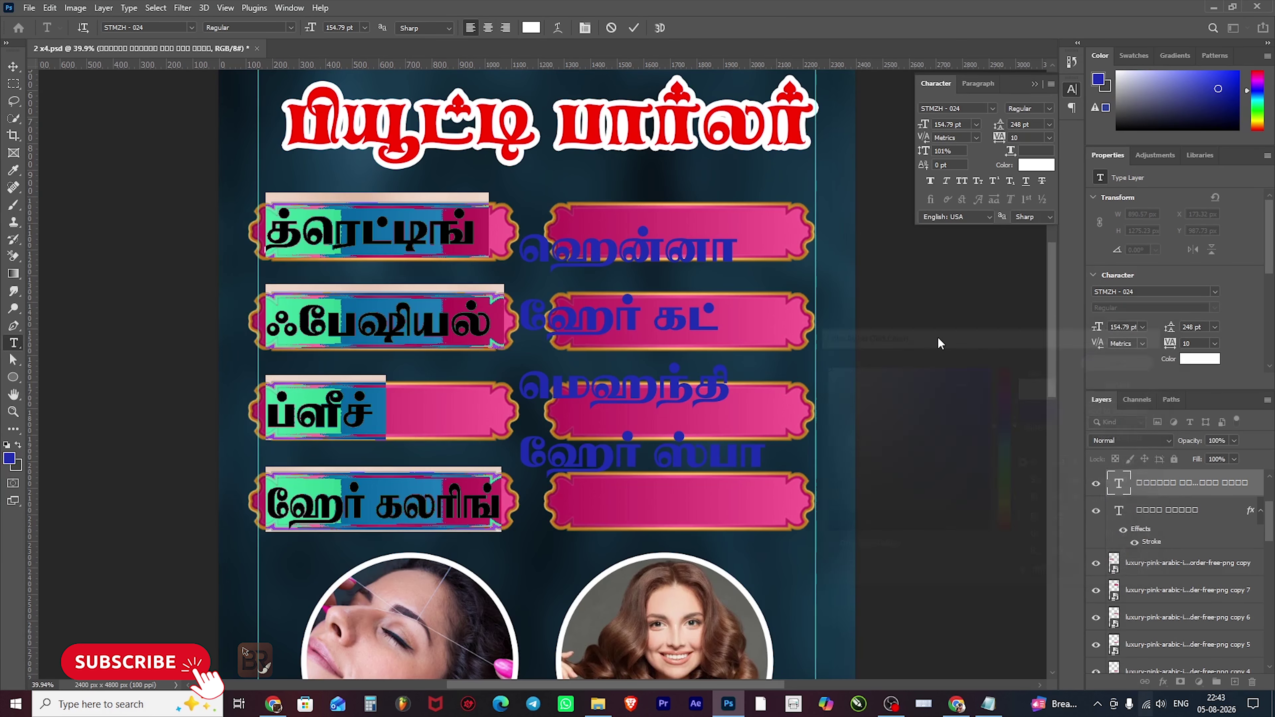
{"action": "key", "text": "ctrl+Return"}
{"action": "key", "text": "v"}
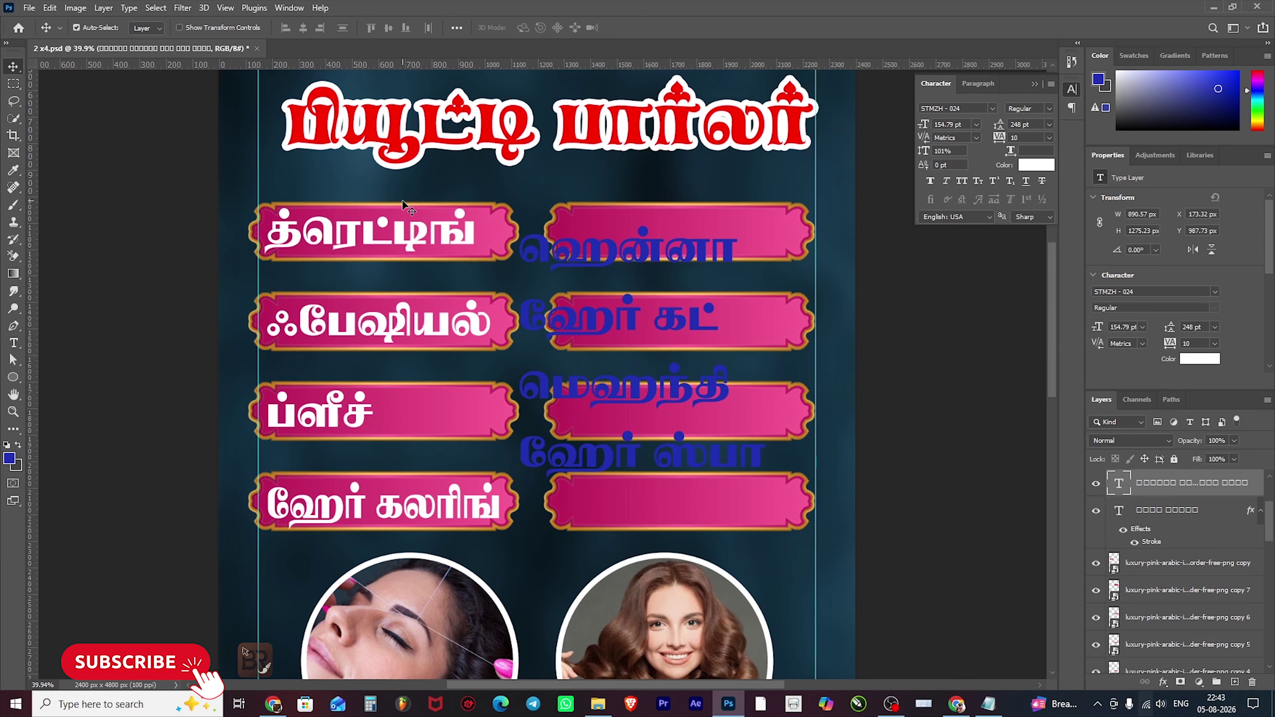
- Move the right-column service names right and up so ஹென்னா sits level with த்ரெட்டிங் on the top frame
{"action": "key", "text": "ctrl+0"}
{"action": "scroll", "coordinate": [560, 270], "scroll_direction": "up", "scroll_amount": 3}
{"action": "scroll", "coordinate": [530, 261], "scroll_direction": "up", "scroll_amount": 2}
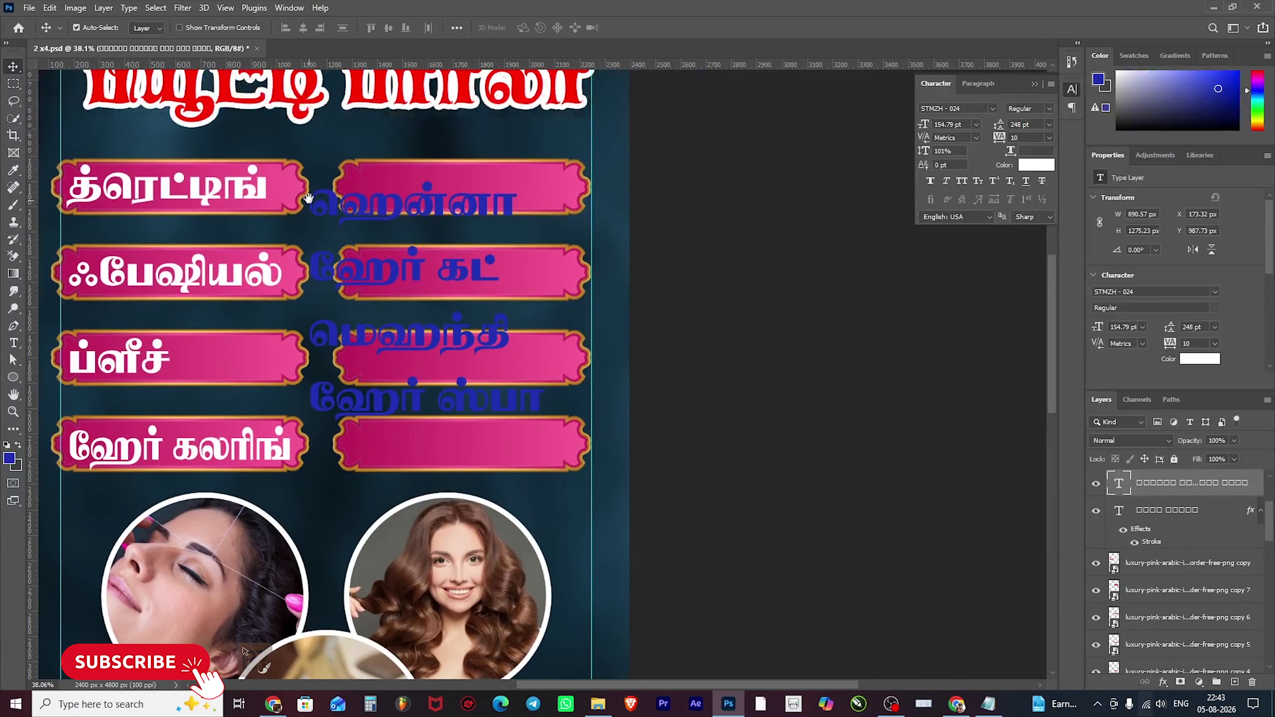
{"action": "left_click_drag", "start_coordinate": [435, 210], "coordinate": [507, 195]}
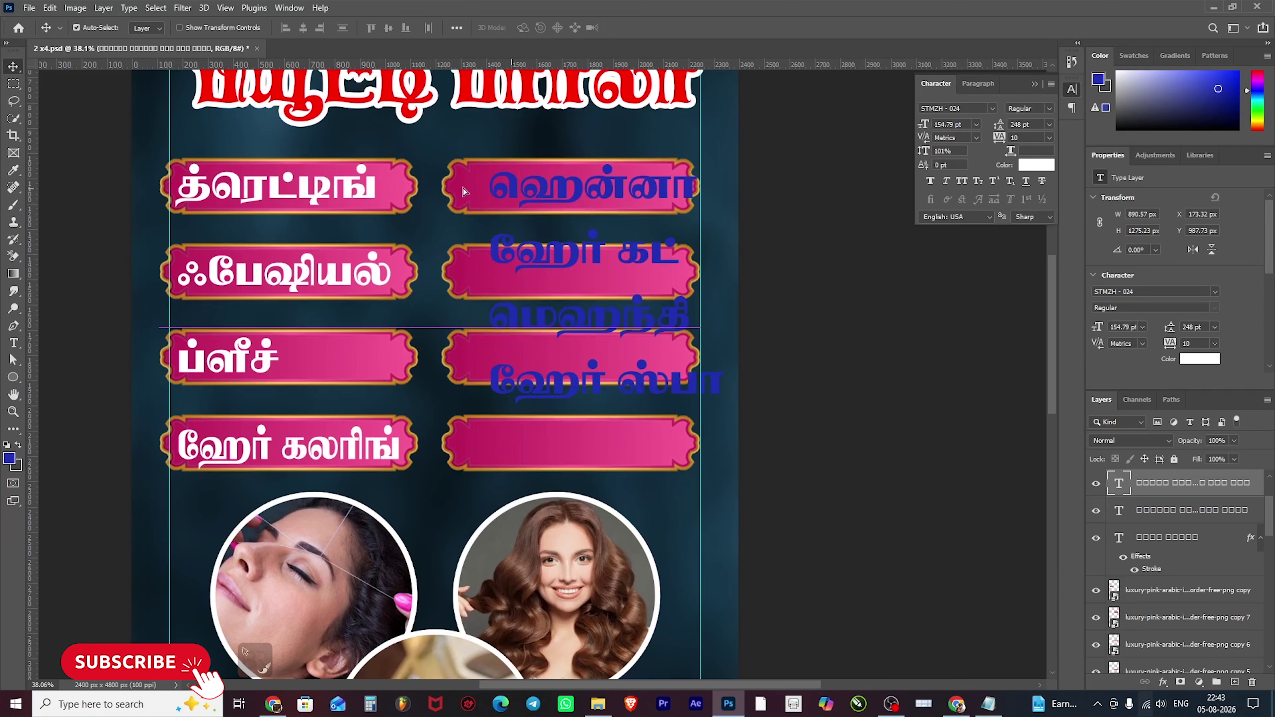
- Check the left-column text's leading and set the right-column service names to the same 248 pt leading
{"action": "double_click", "coordinate": [363, 191]}
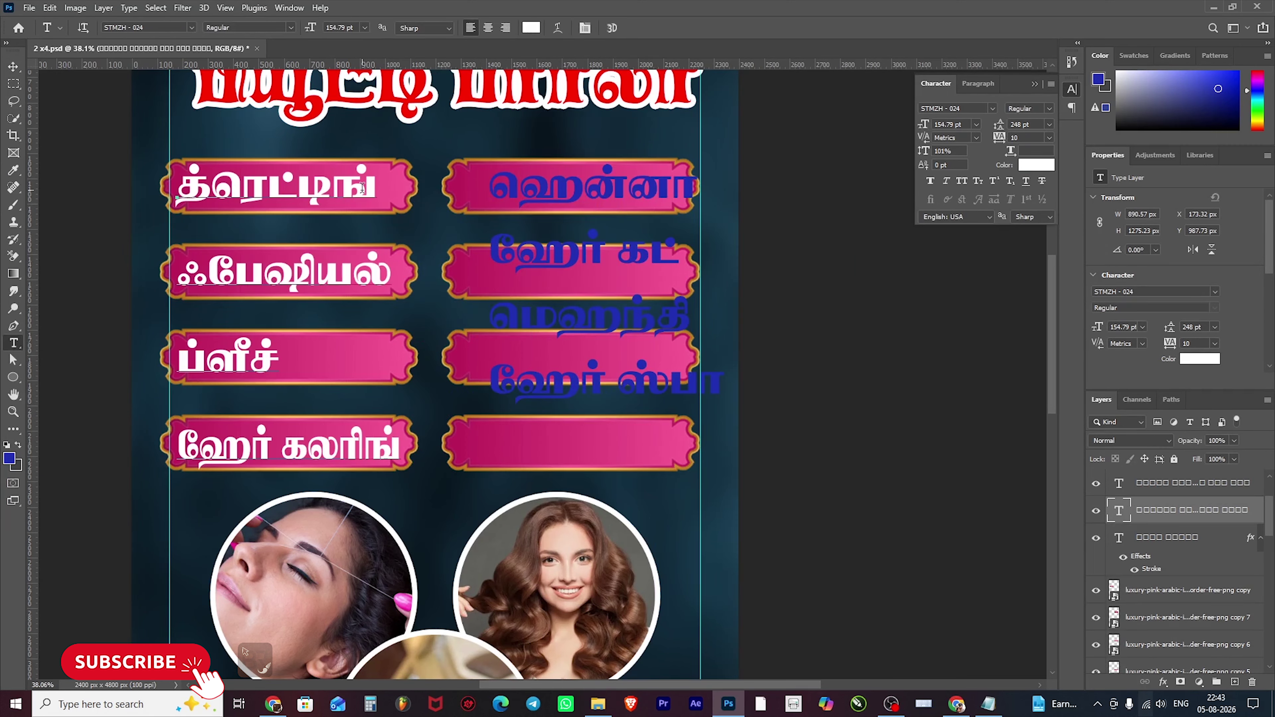
{"action": "key", "text": "ctrl+a"}
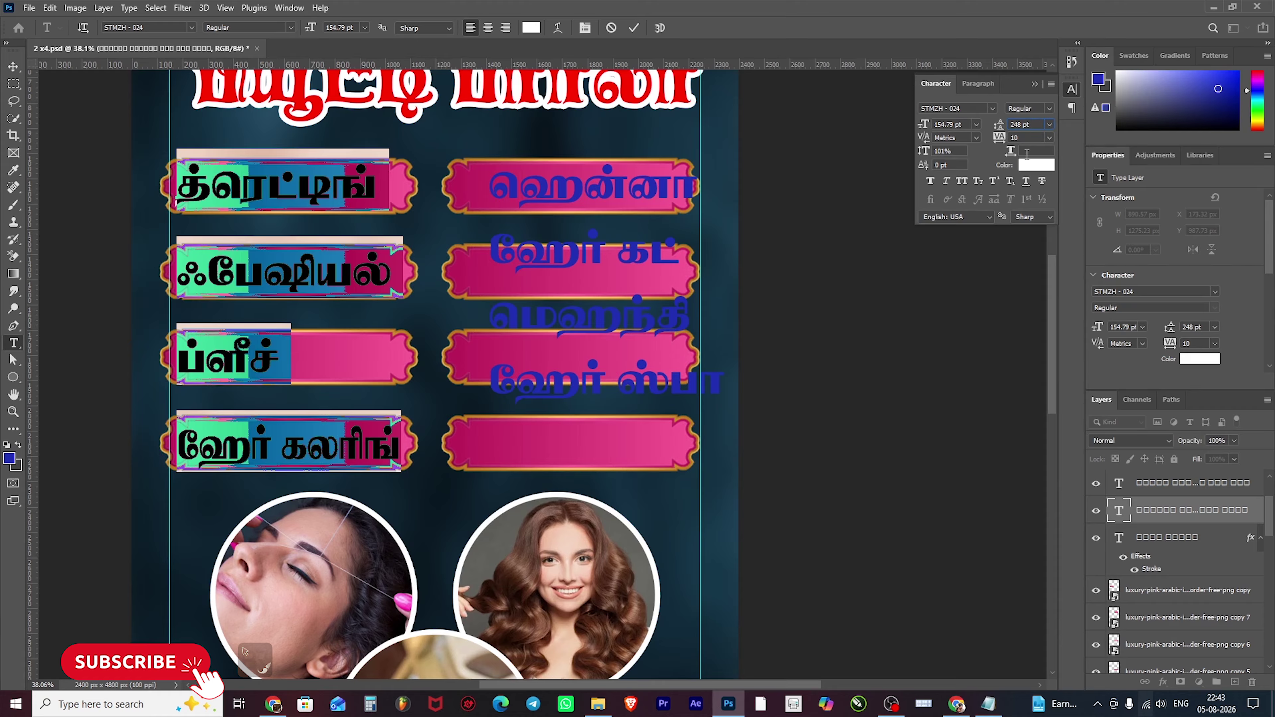
{"action": "key", "text": "Return"}
{"action": "left_click", "coordinate": [577, 189]}
{"action": "key", "text": "ctrl+a"}
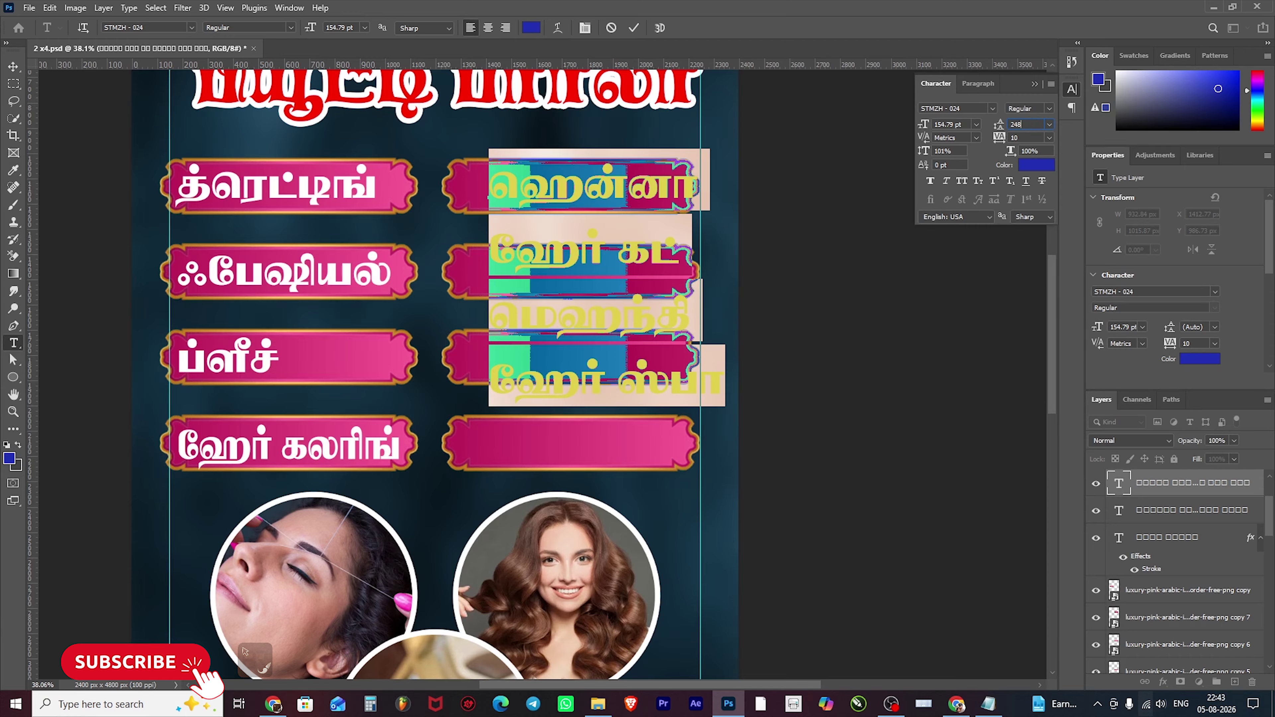
{"action": "type", "text": "248"}
{"action": "key", "text": "Return"}
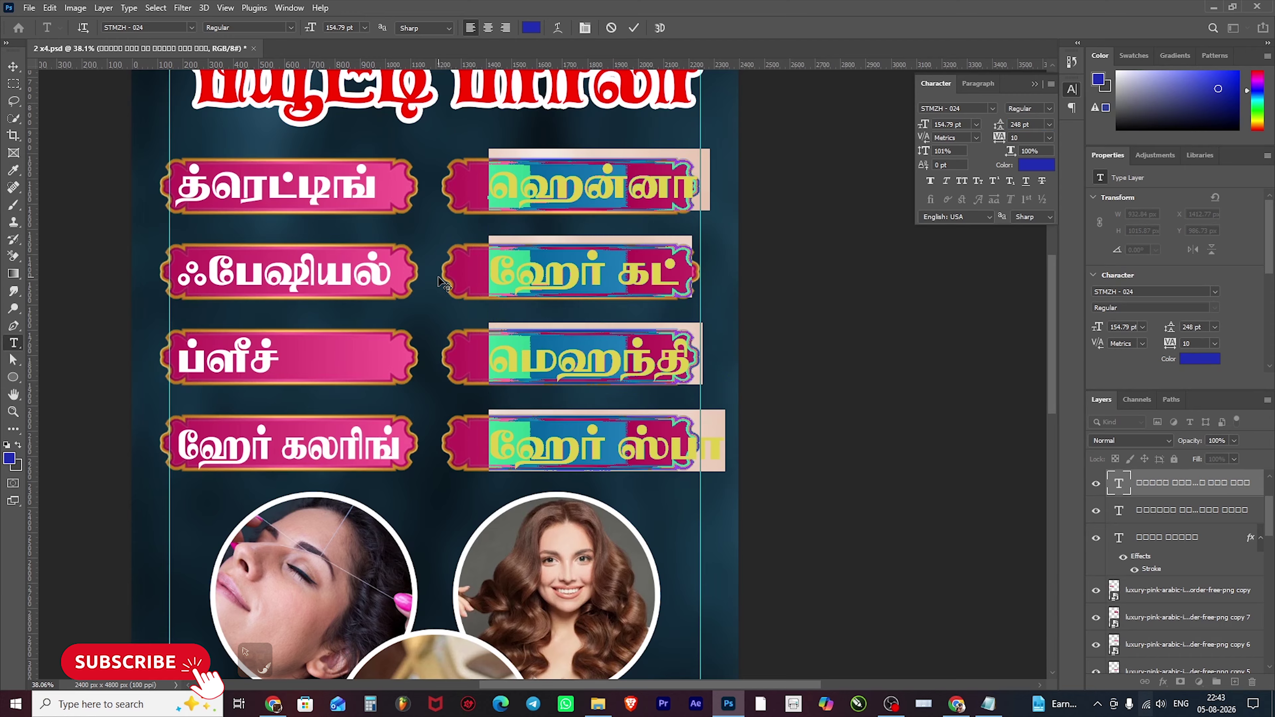
{"action": "key", "text": "ctrl+Return"}
{"action": "key", "text": "v"}
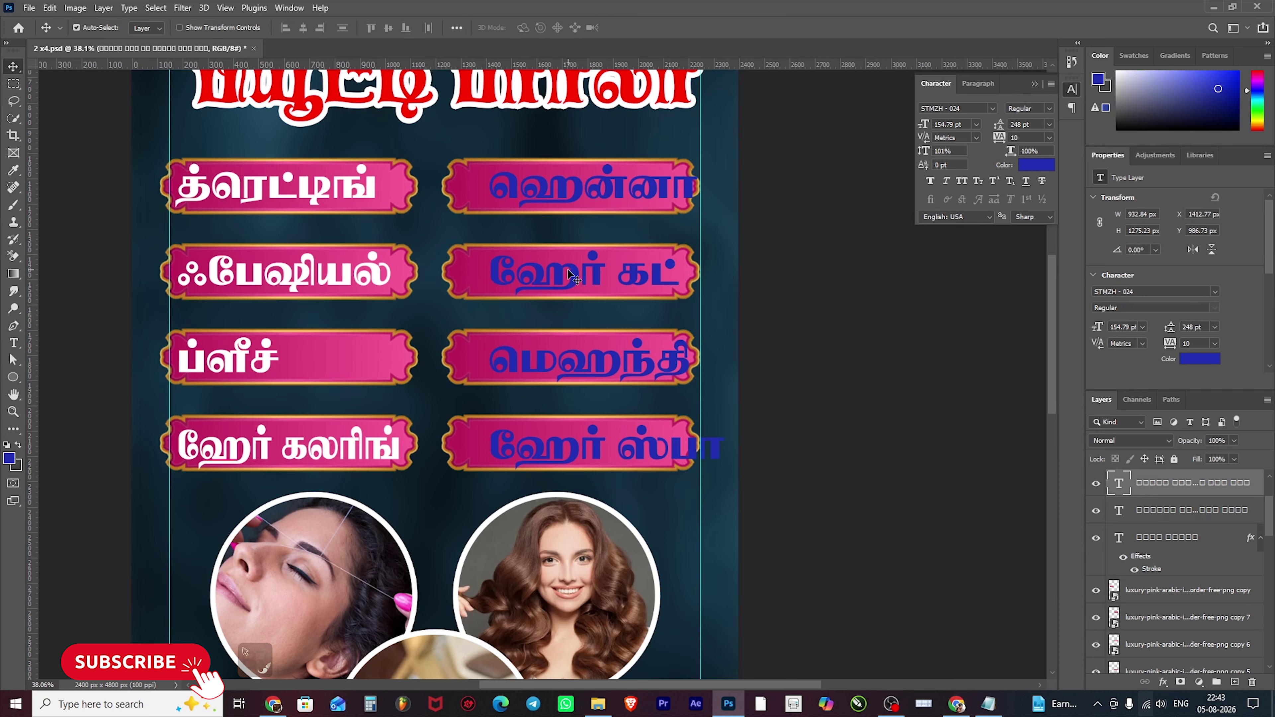
- Shift the right-column service names left into their frames and colour them white (ffffff)
{"action": "left_click_drag", "start_coordinate": [569, 273], "coordinate": [536, 274]}
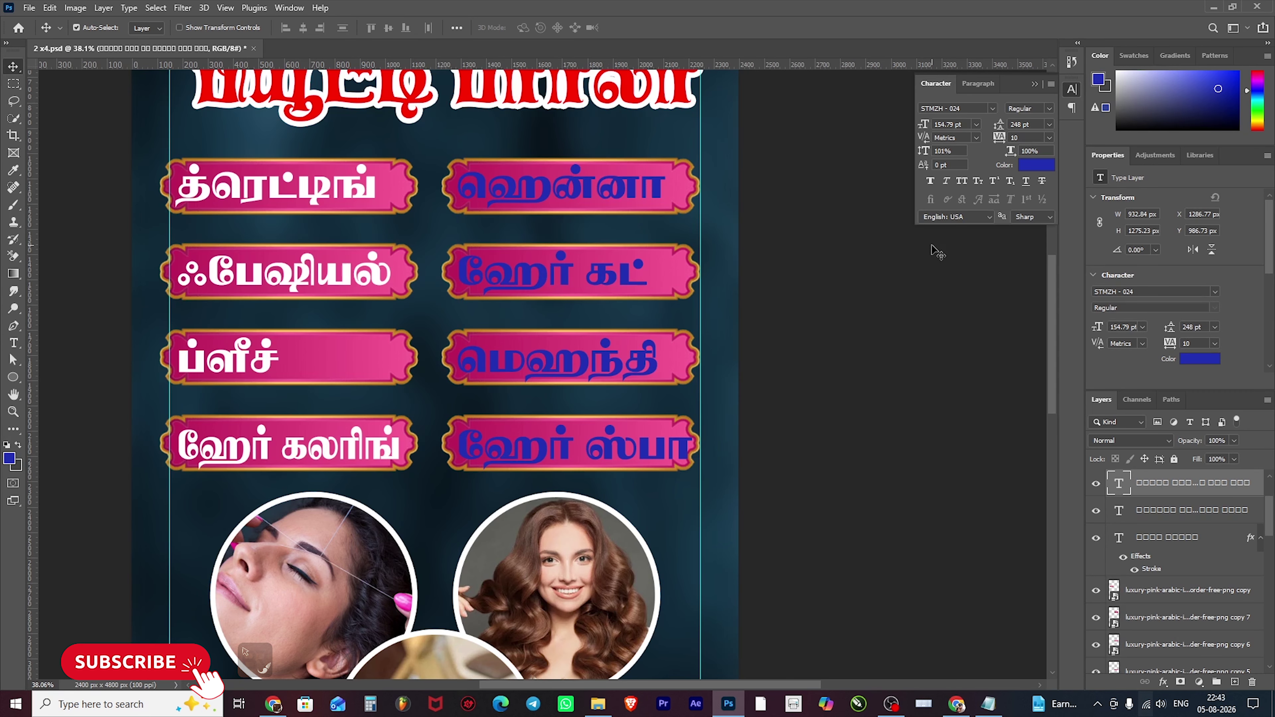
{"action": "left_click", "coordinate": [1037, 165]}
{"action": "left_click", "coordinate": [827, 369]}
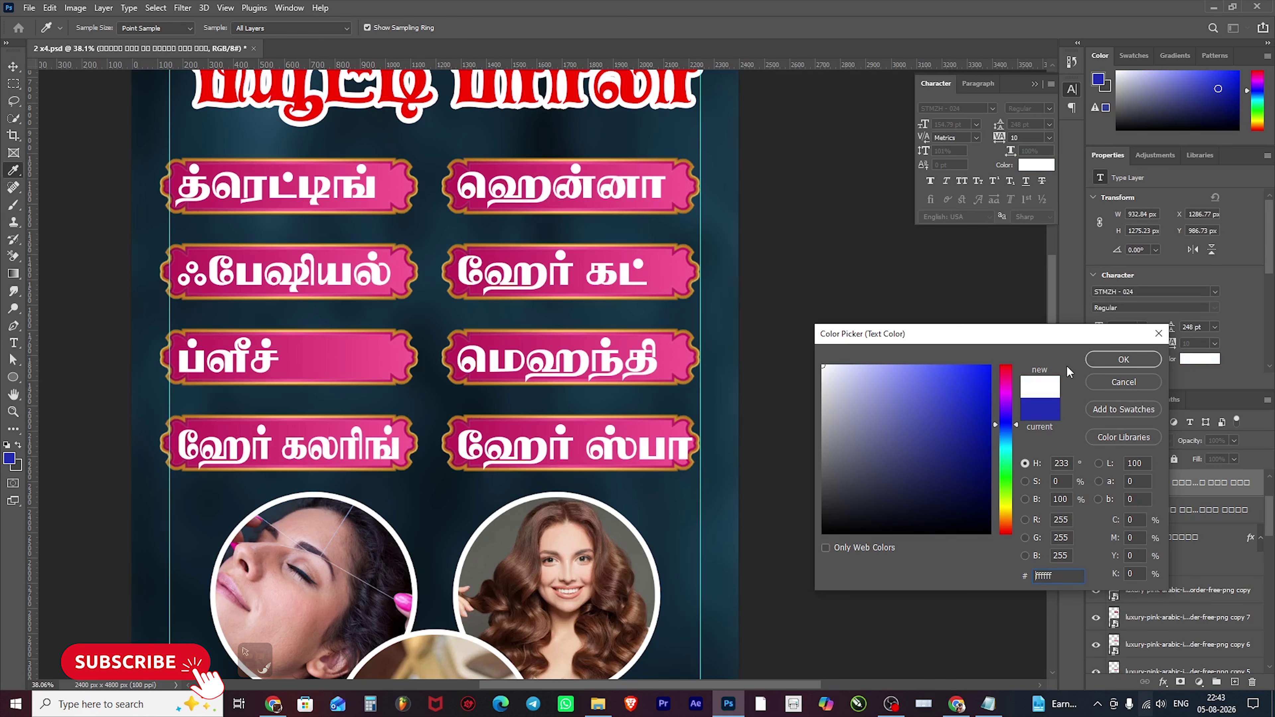
{"action": "key", "text": "Return"}
{"action": "key", "text": "t"}
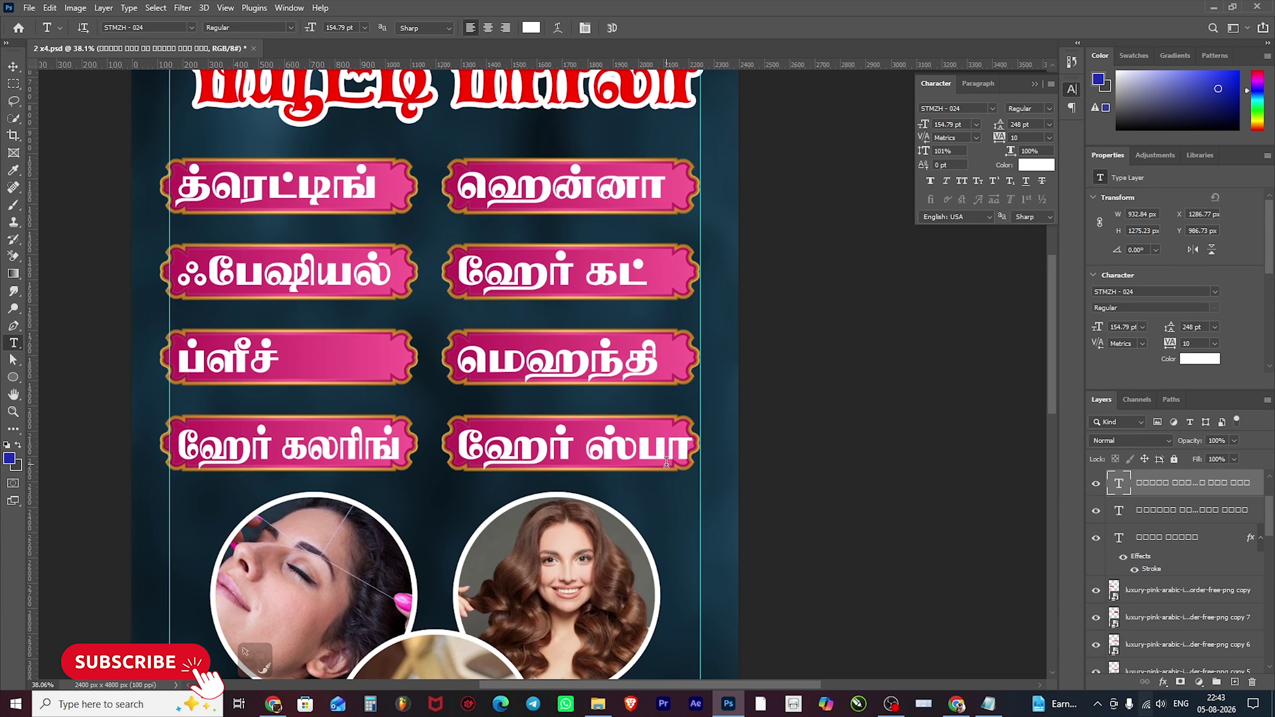
- Narrow the right-column service names to a width of about 916 px, keeping their left edge and height
{"action": "key", "text": "v"}
{"action": "key", "text": "ctrl+t"}
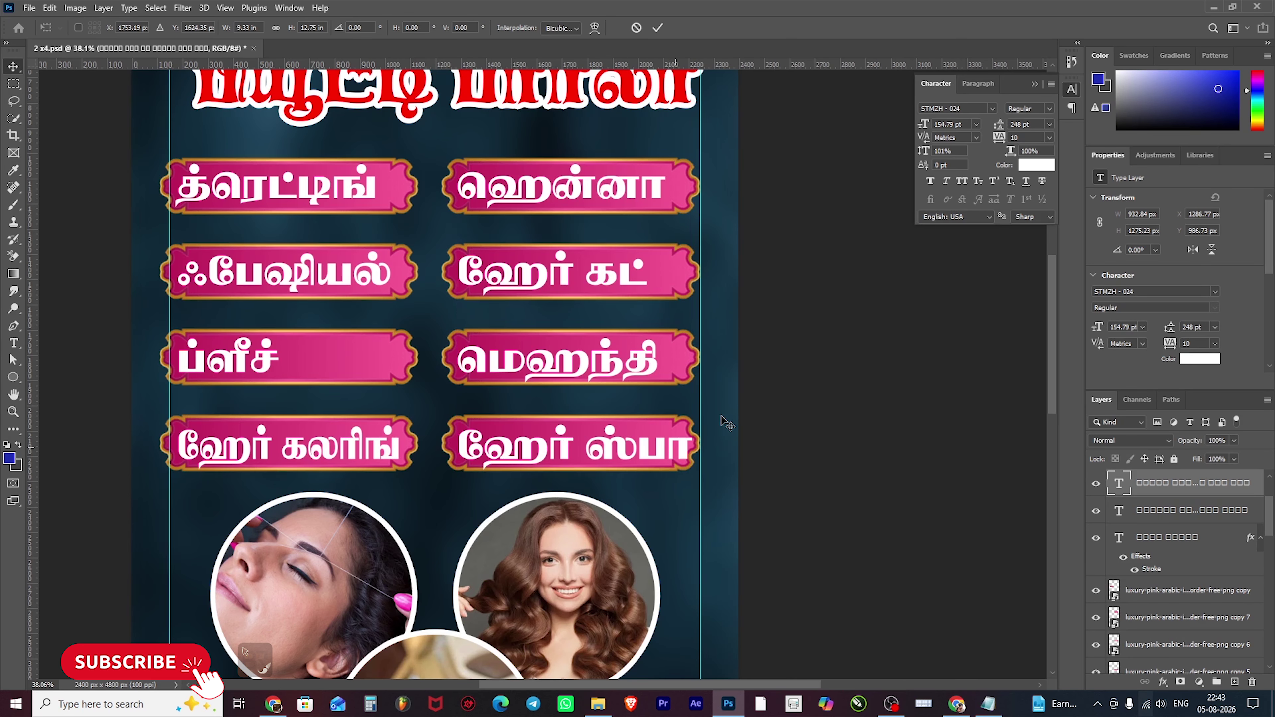
{"action": "left_click_drag", "start_coordinate": [692, 313], "coordinate": [687, 314]}
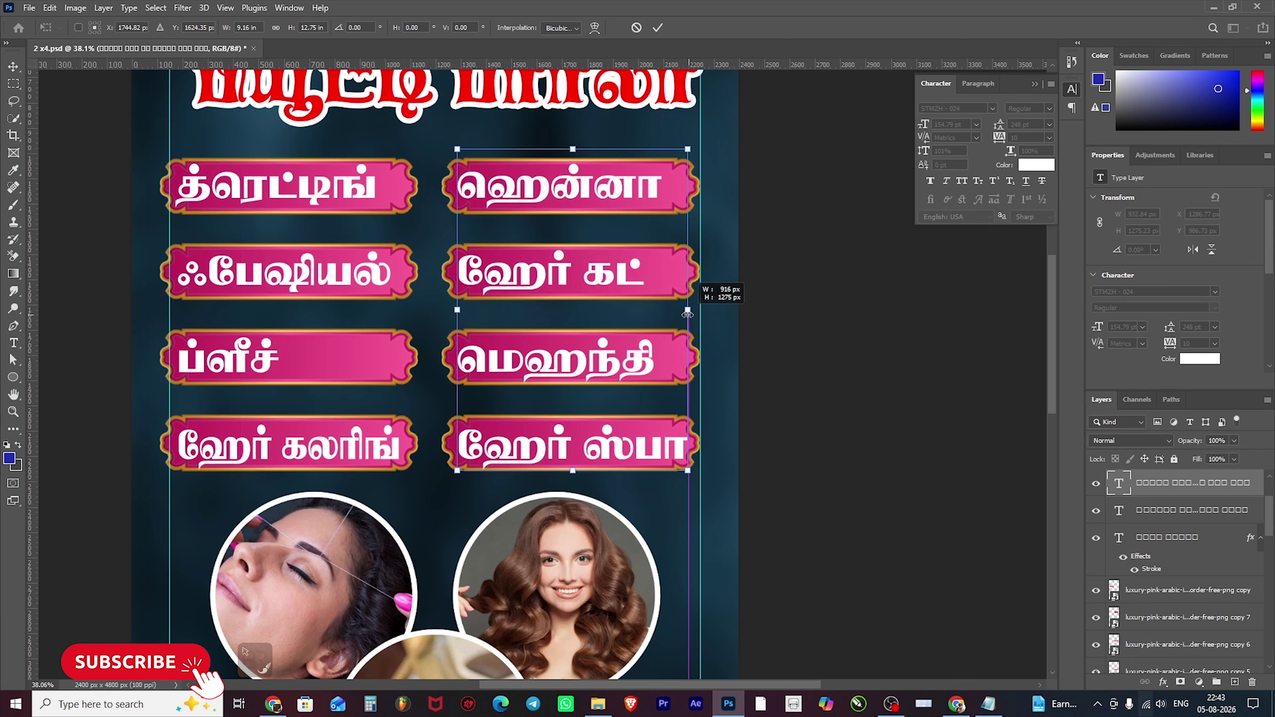
{"action": "key", "text": "Return"}
- Nudge the right-column service names slightly left so they sit evenly inside their pink frames
{"action": "scroll", "coordinate": [706, 273], "scroll_direction": "up", "scroll_amount": 3}
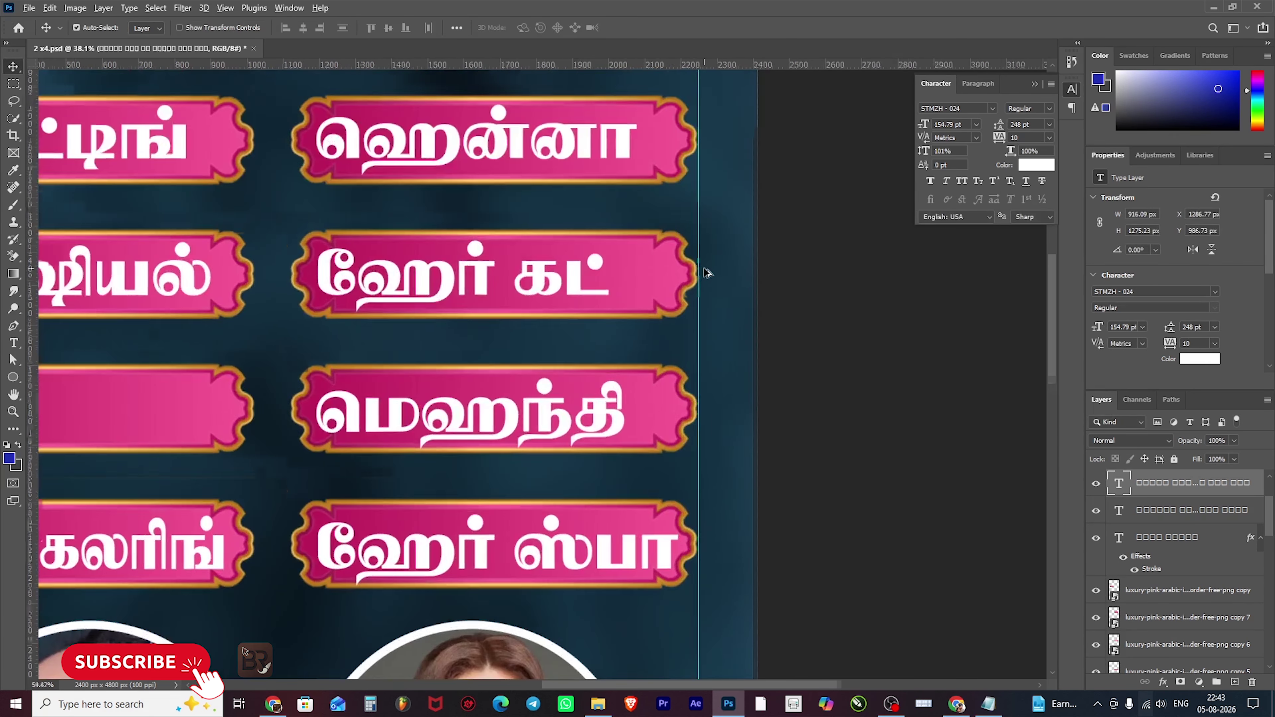
{"action": "left_click_drag", "start_coordinate": [515, 408], "coordinate": [515, 407]}
{"action": "left_click_drag", "start_coordinate": [467, 227], "coordinate": [508, 299]}
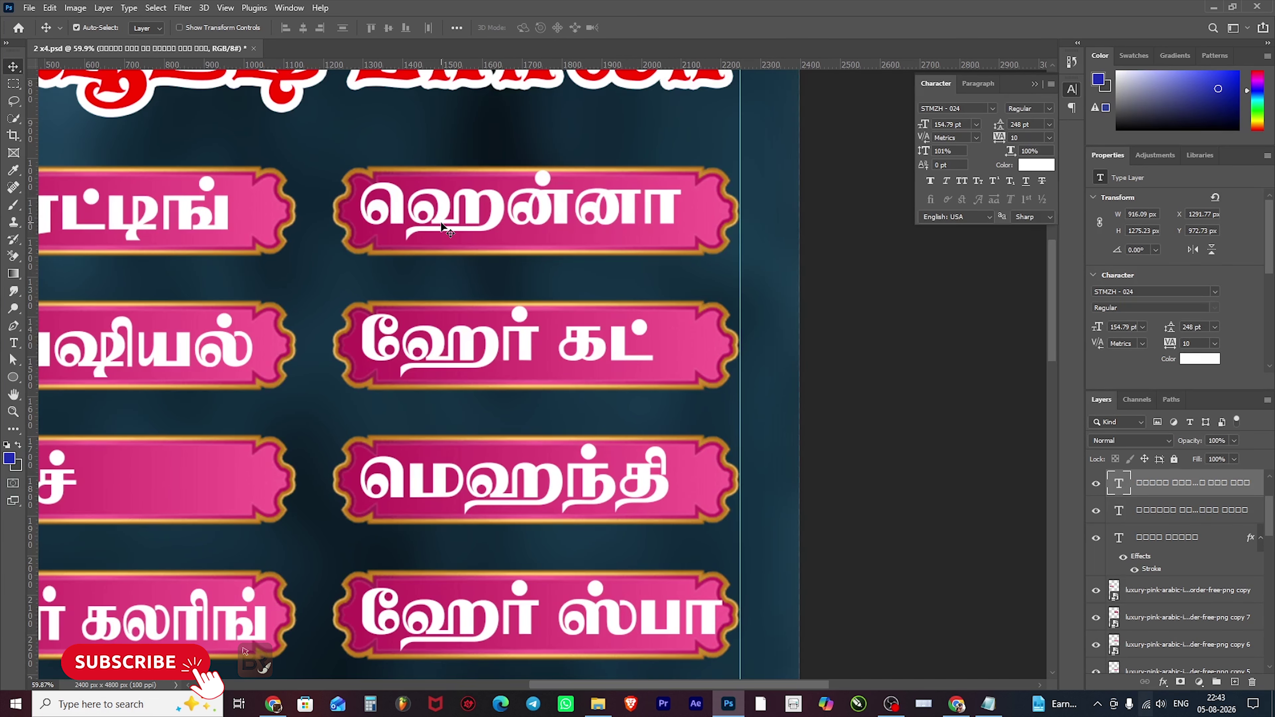
{"action": "left_click_drag", "start_coordinate": [442, 219], "coordinate": [438, 222]}
{"action": "scroll", "coordinate": [437, 233], "scroll_direction": "down", "scroll_amount": 4}
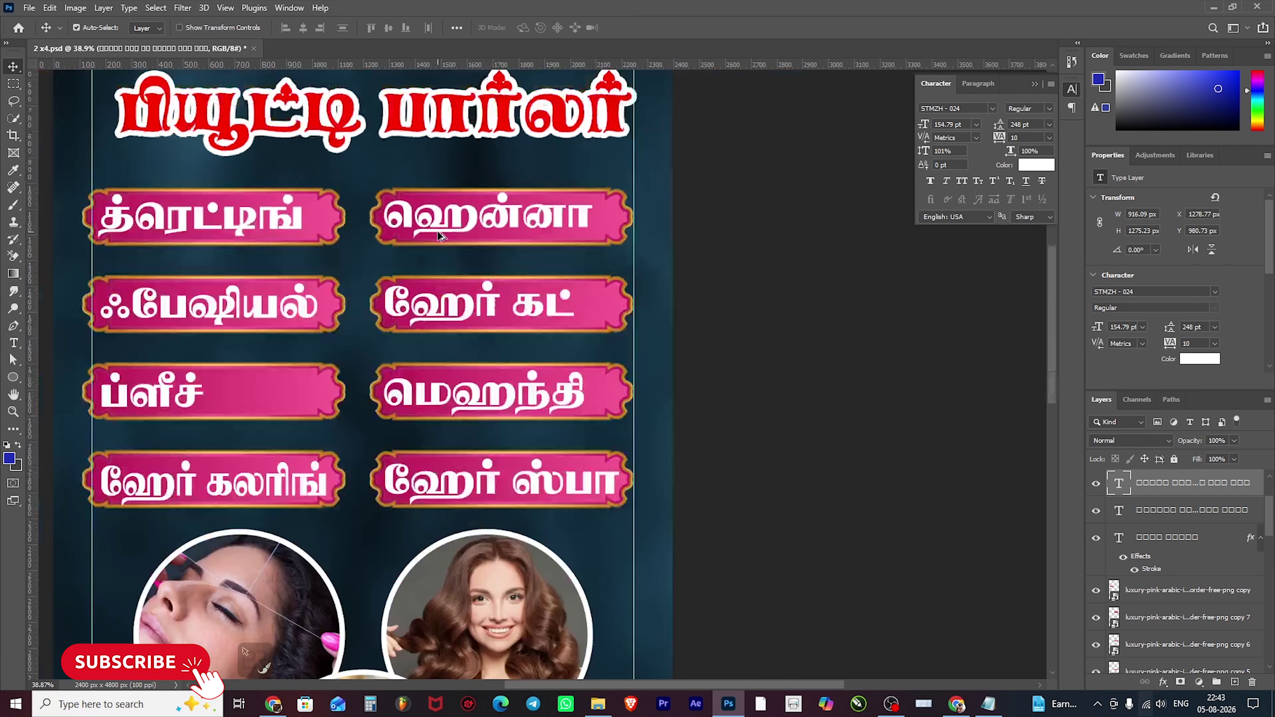
- Move the orange two-line caption on the white wave slightly up, keeping it within the vertical guides
{"action": "key", "text": "ctrl+0"}
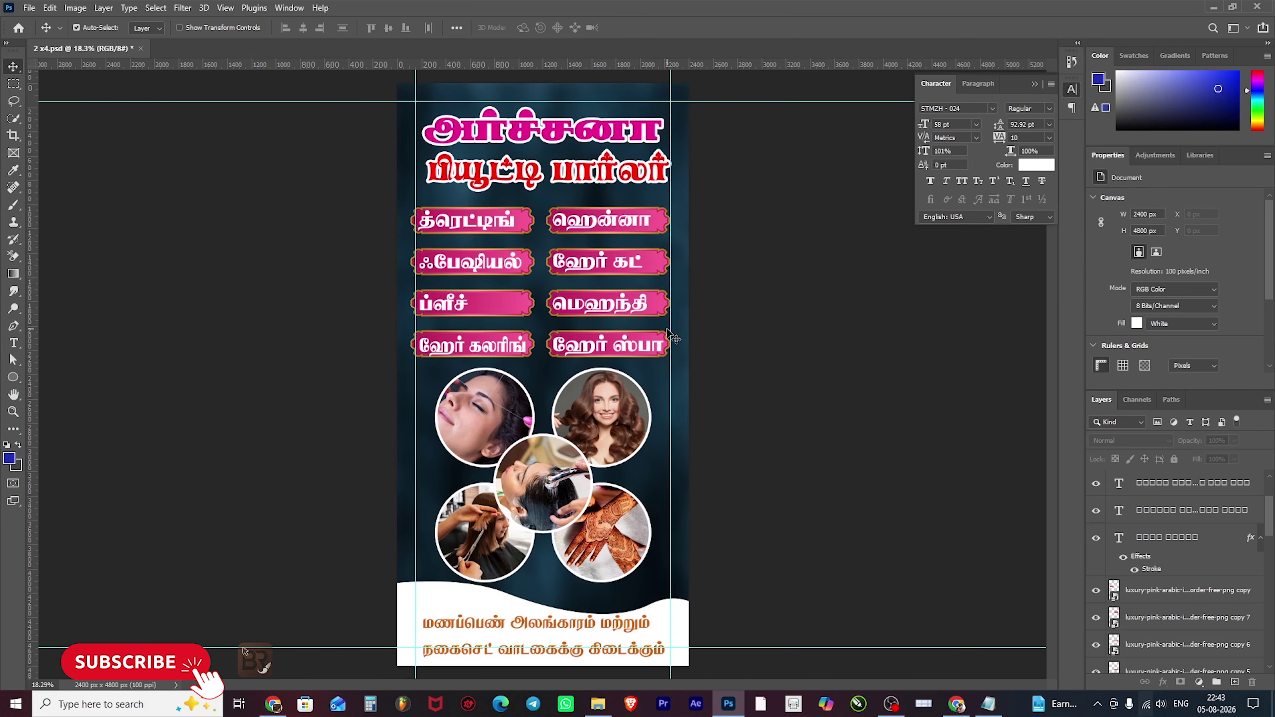
{"action": "scroll", "coordinate": [549, 336], "scroll_direction": "down", "scroll_amount": 2}
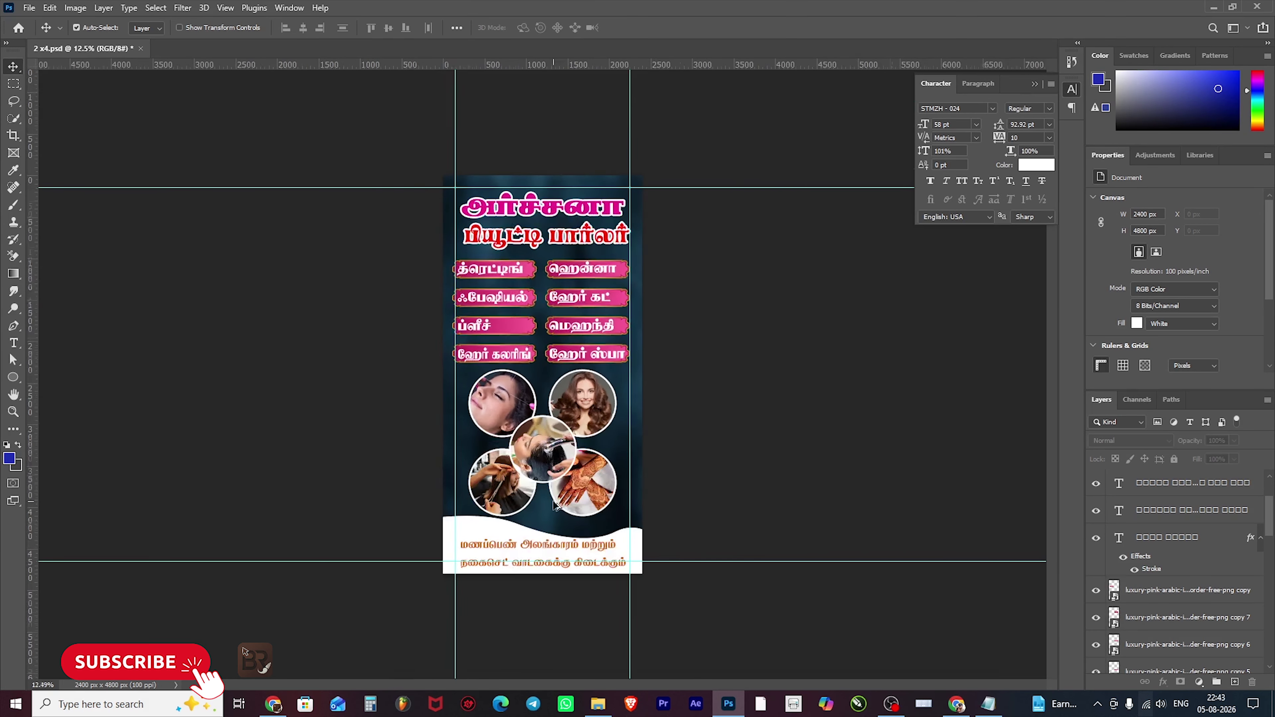
{"action": "scroll", "coordinate": [578, 302], "scroll_direction": "up", "scroll_amount": 3}
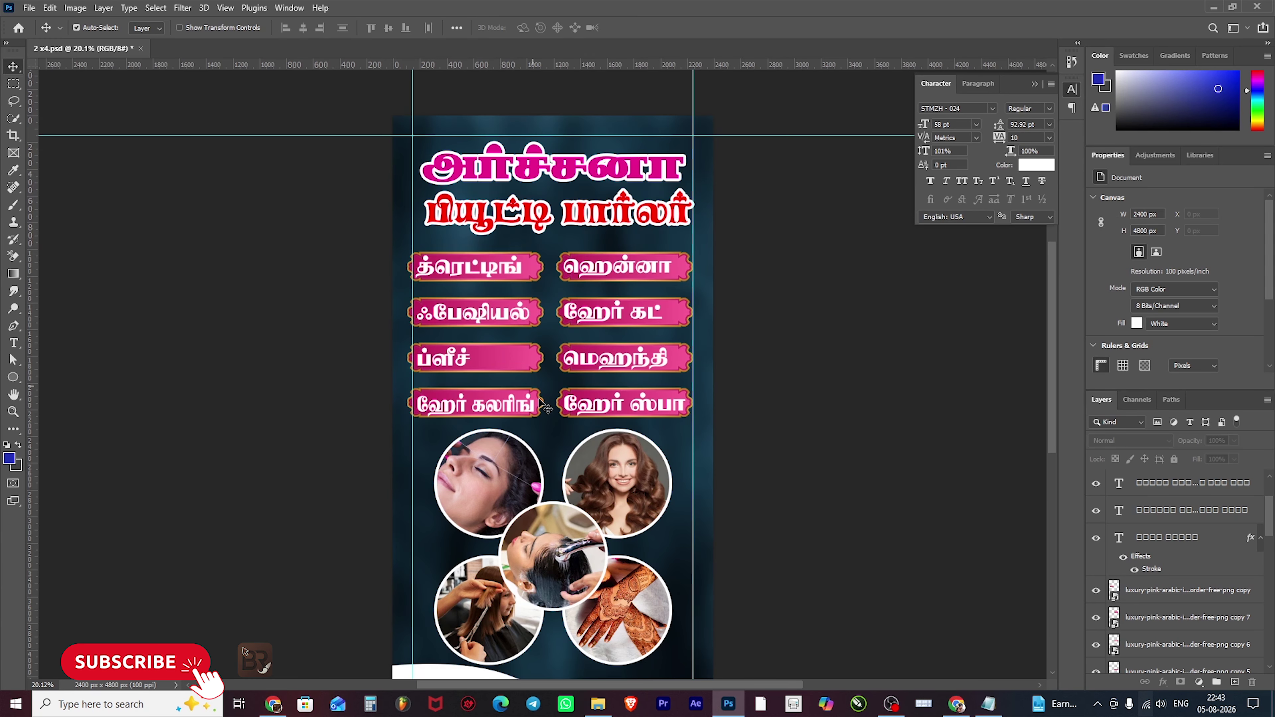
{"action": "scroll", "coordinate": [543, 404], "scroll_direction": "down", "scroll_amount": 3}
{"action": "scroll", "coordinate": [545, 458], "scroll_direction": "down", "scroll_amount": 1}
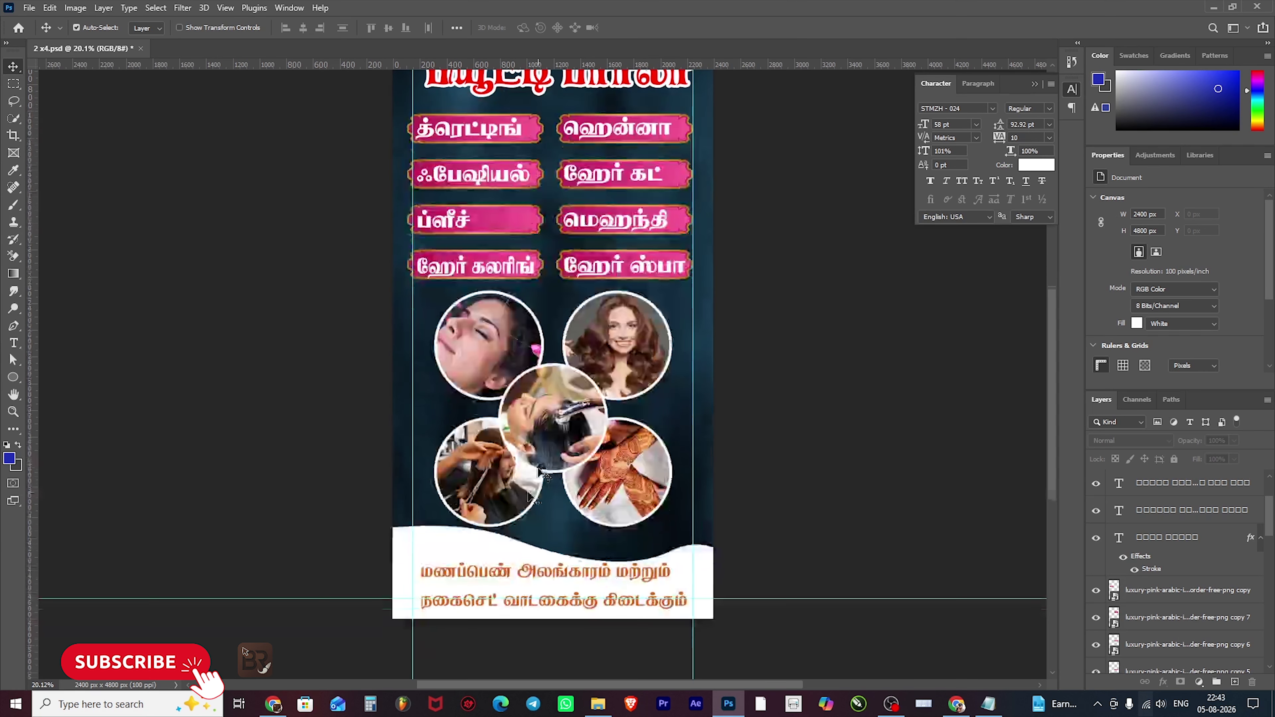
{"action": "left_click_drag", "start_coordinate": [494, 578], "coordinate": [497, 566]}
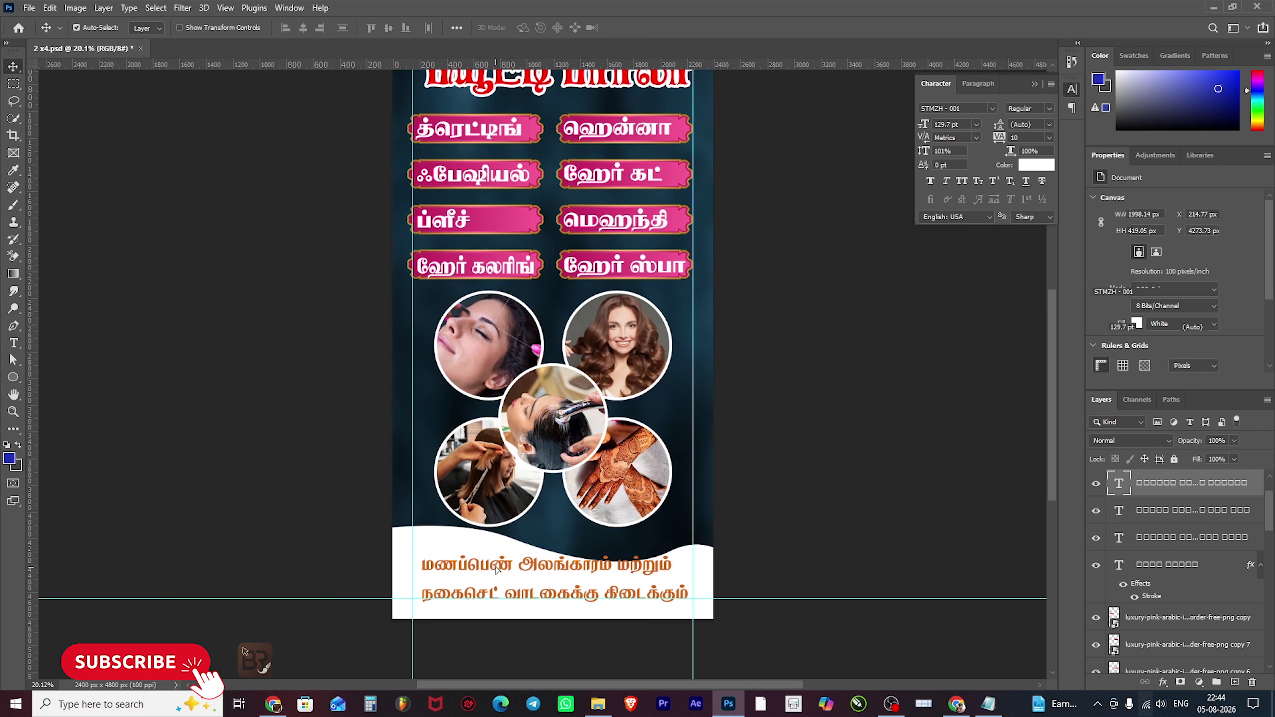
- Reduce the leading of the orange two-line caption to 112 pt
{"action": "double_click", "coordinate": [497, 565]}
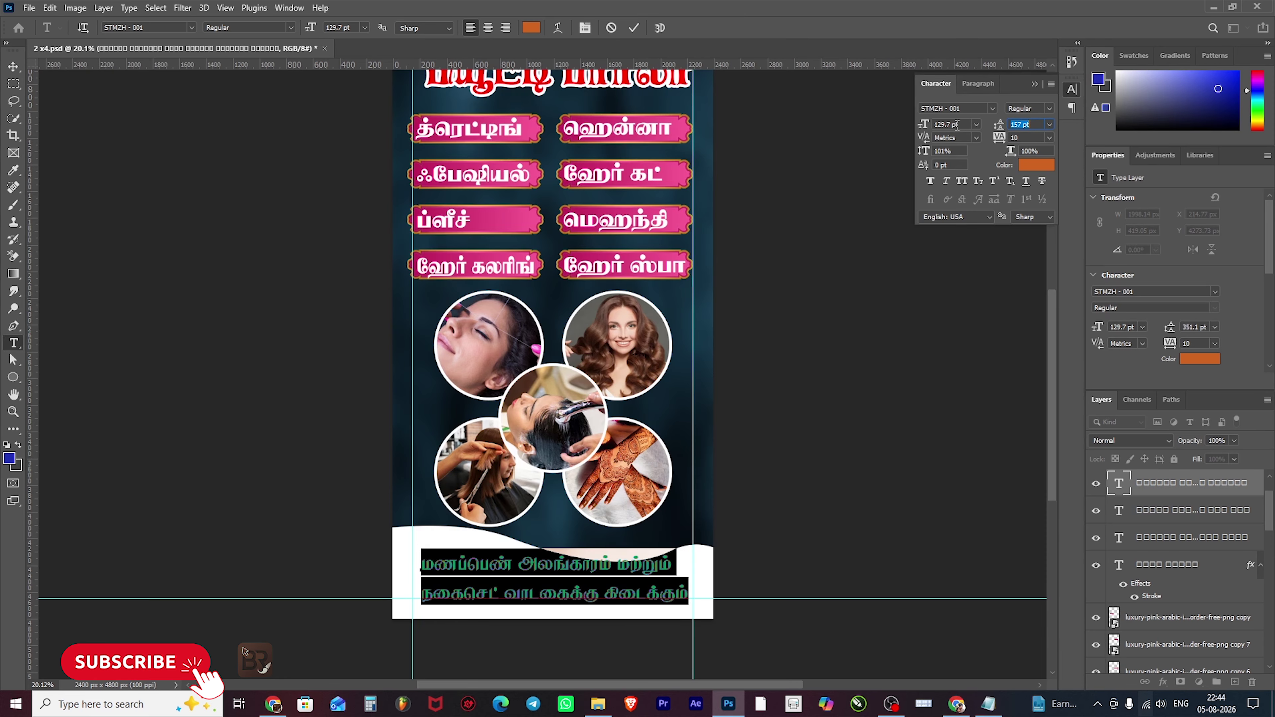
{"action": "type", "text": "160"}
{"action": "key", "text": "Return"}
{"action": "key", "text": "Down"}
{"action": "key", "text": "Down"}
{"action": "key", "text": "Down"}
{"action": "key", "text": "Down"}
{"action": "key", "text": "Down"}
{"action": "key", "text": "Down"}
{"action": "key", "text": "Down"}
{"action": "key", "text": "Down"}
{"action": "key", "text": "Down"}
{"action": "key", "text": "Down"}
{"action": "key", "text": "Down"}
{"action": "key", "text": "Down"}
{"action": "key", "text": "Down"}
{"action": "key", "text": "Down"}
{"action": "key", "text": "Down"}
{"action": "key", "text": "Down"}
{"action": "key", "text": "Down"}
{"action": "key", "text": "Down"}
{"action": "key", "text": "Down"}
{"action": "key", "text": "Down"}
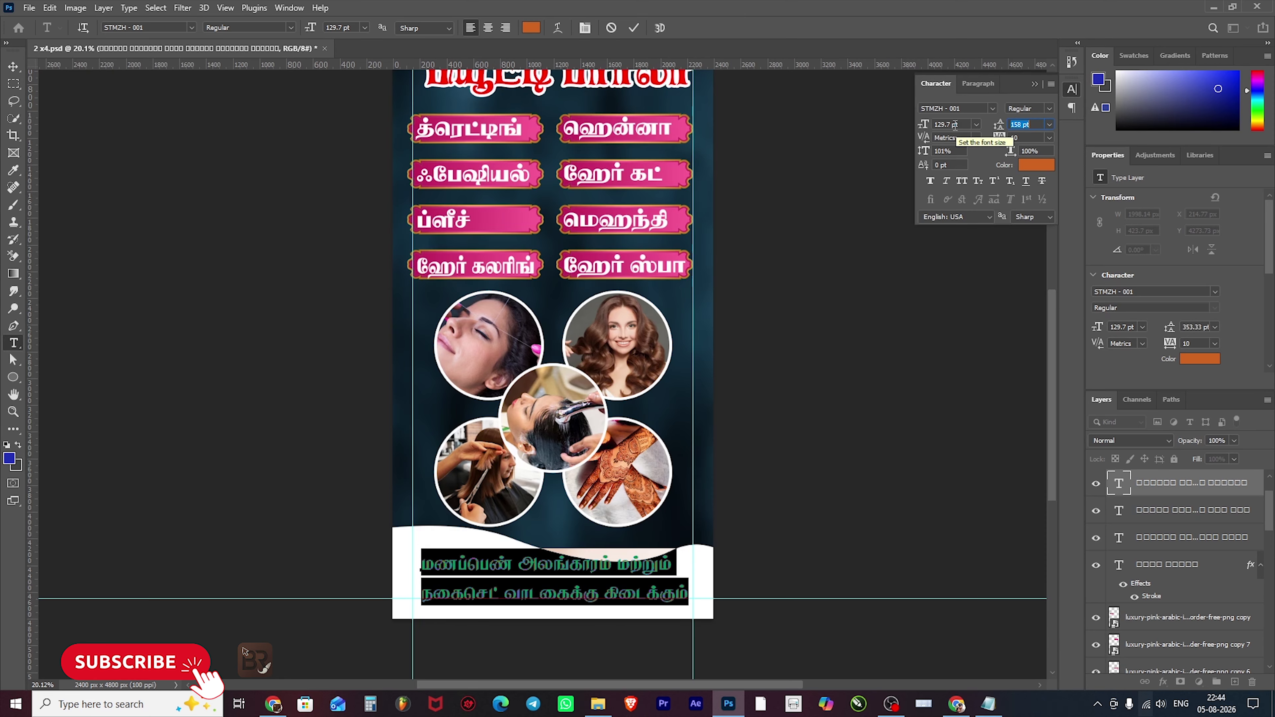
{"action": "key", "text": "Down"}
{"action": "key", "text": "Down"}
{"action": "key", "text": "Down"}
{"action": "key", "text": "Down"}
{"action": "key", "text": "Down"}
{"action": "key", "text": "Down"}
{"action": "key", "text": "Down"}
{"action": "key", "text": "Down"}
{"action": "key", "text": "Down"}
{"action": "key", "text": "Down"}
{"action": "key", "text": "Down"}
{"action": "key", "text": "Down"}
{"action": "key", "text": "Down"}
{"action": "key", "text": "Down"}
{"action": "key", "text": "Down"}
{"action": "key", "text": "Down"}
{"action": "key", "text": "Down"}
{"action": "key", "text": "Down"}
{"action": "key", "text": "Down"}
{"action": "key", "text": "Down"}
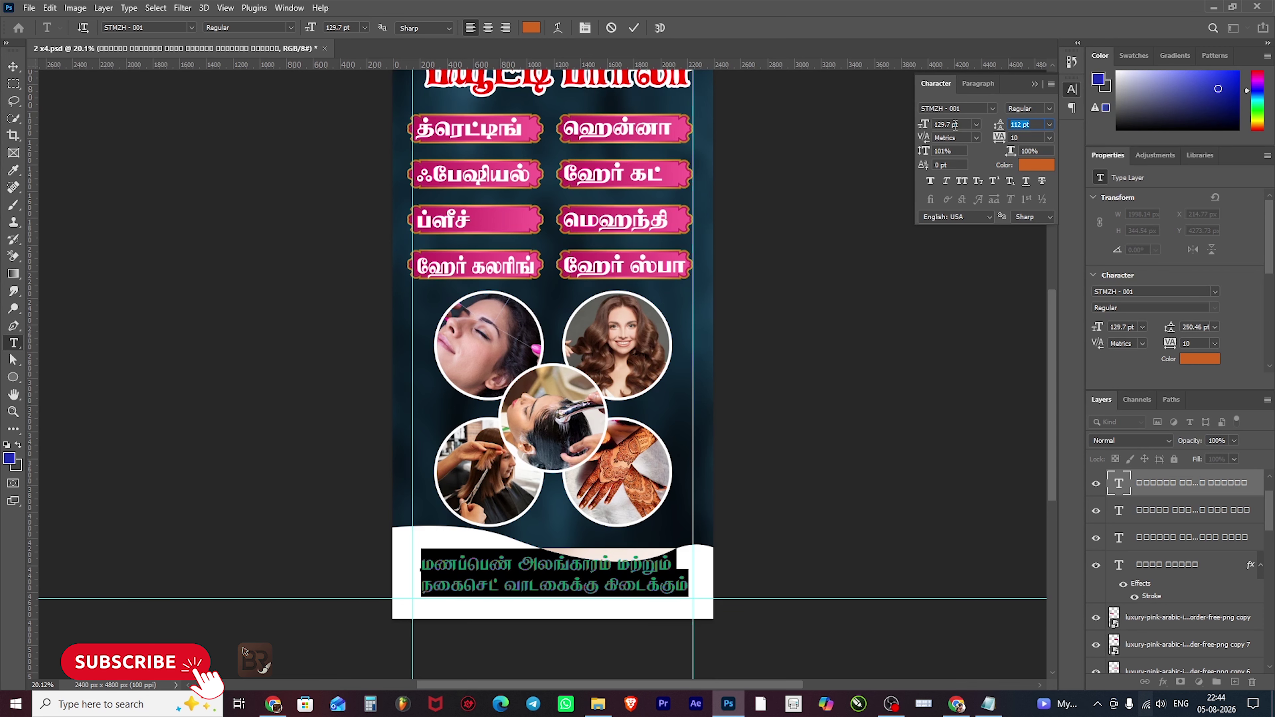
{"action": "key", "text": "ctrl+Return"}
{"action": "key", "text": "v"}
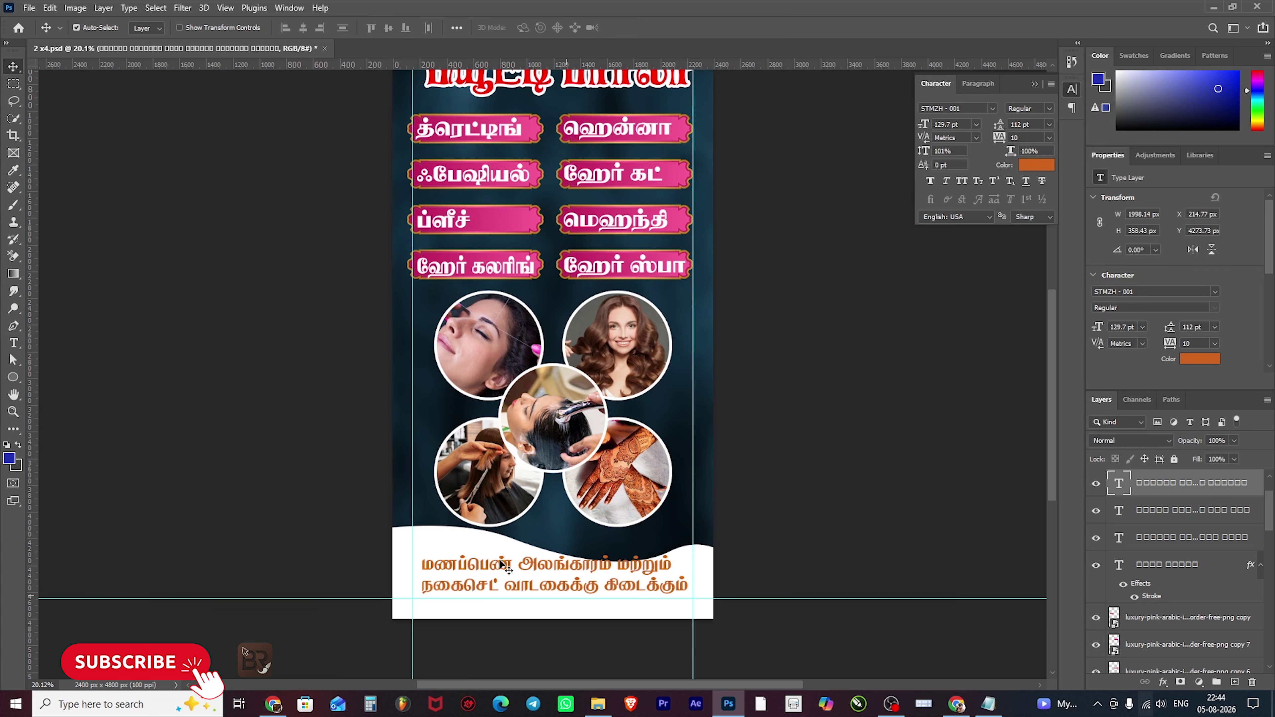
- Rotate the white wave shape behind the caption slightly counterclockwise
{"action": "scroll", "coordinate": [502, 563], "scroll_direction": "up", "scroll_amount": 3}
{"action": "scroll", "coordinate": [502, 563], "scroll_direction": "up", "scroll_amount": 2}
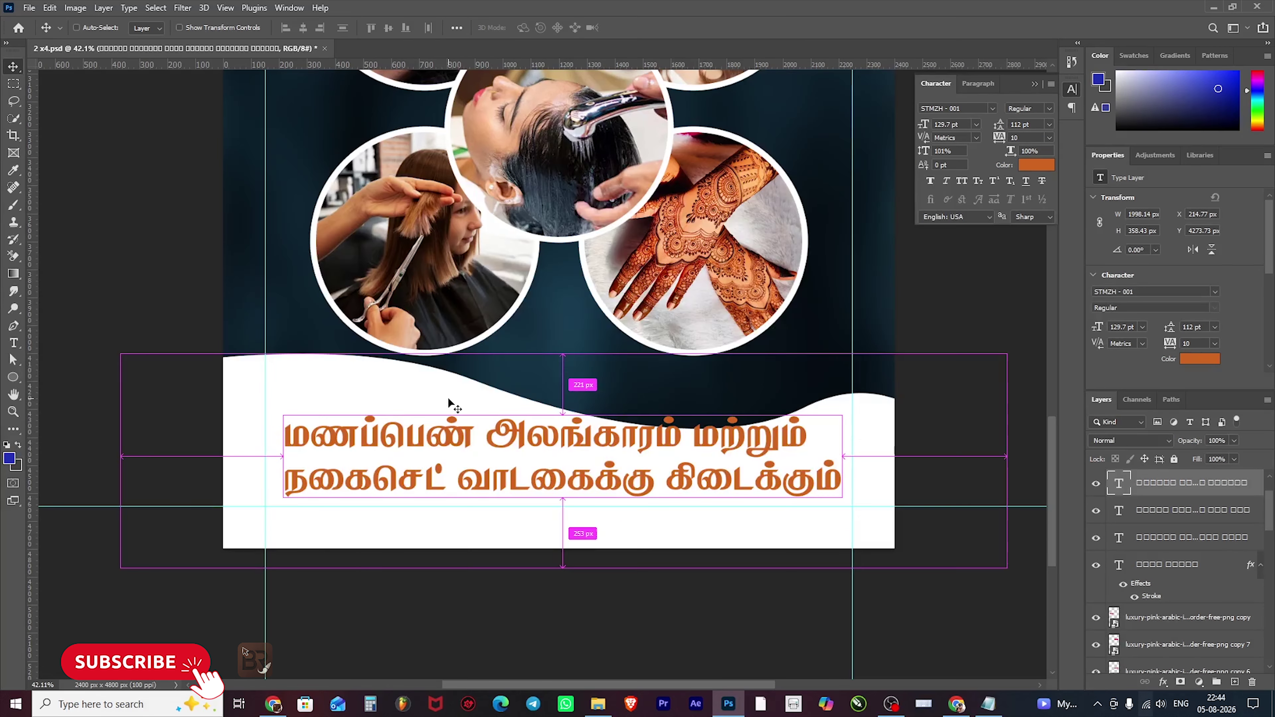
{"action": "left_click", "coordinate": [448, 401]}
{"action": "key", "text": "ctrl+t"}
{"action": "scroll", "coordinate": [358, 370], "scroll_direction": "down", "scroll_amount": 2}
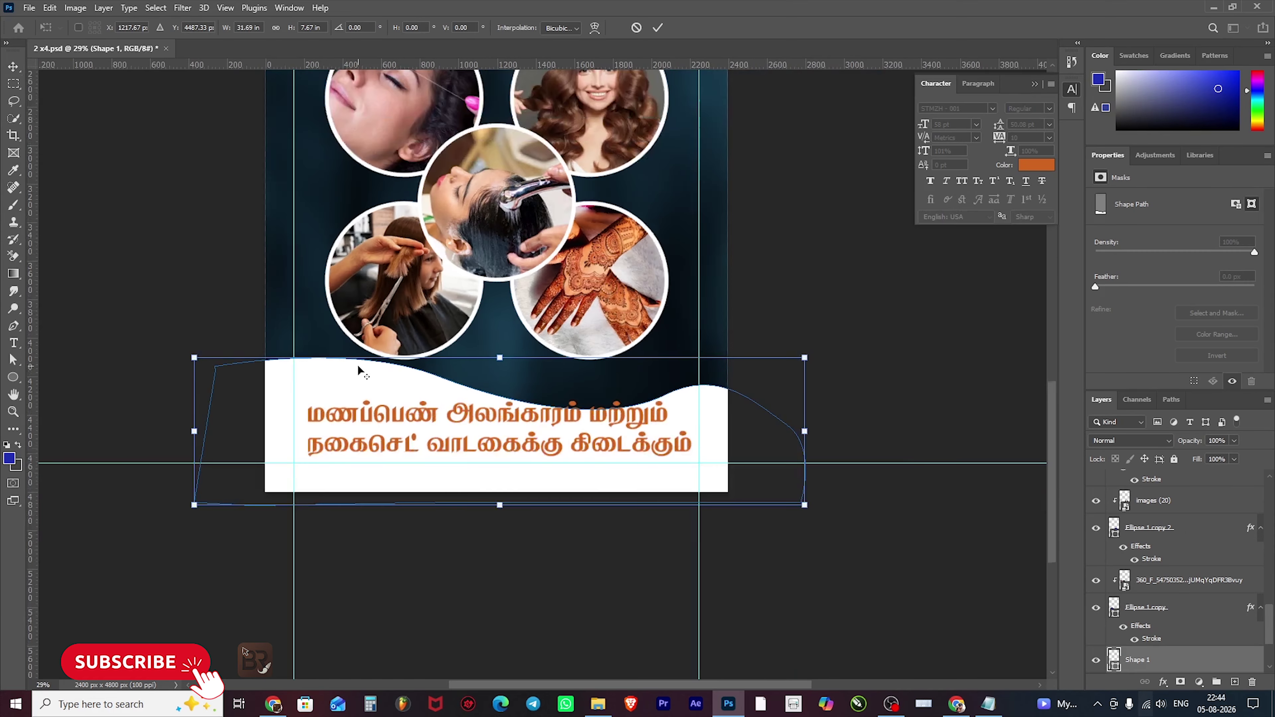
{"action": "left_click_drag", "start_coordinate": [850, 371], "coordinate": [848, 329]}
{"action": "key", "text": "Return"}
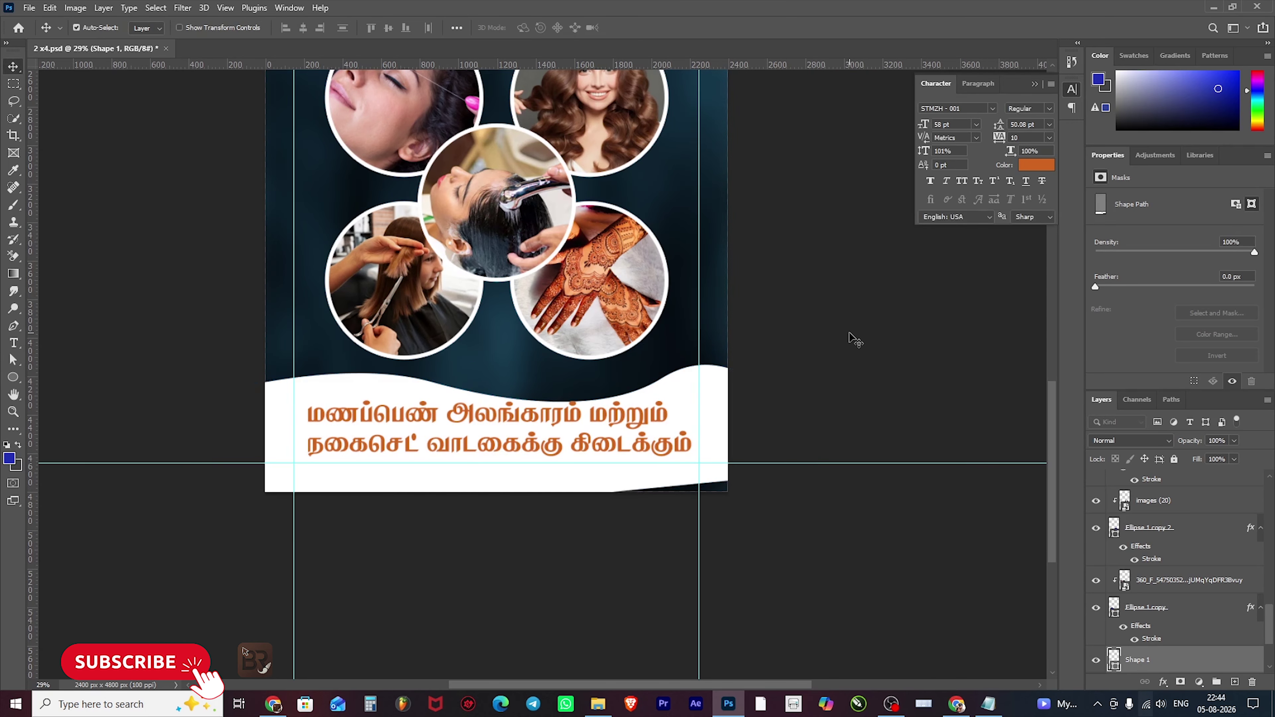
- Pull the wave shape's lower-right anchor point down so white covers the banner's bottom-right corner
{"action": "scroll", "coordinate": [801, 196], "scroll_direction": "up", "scroll_amount": 1}
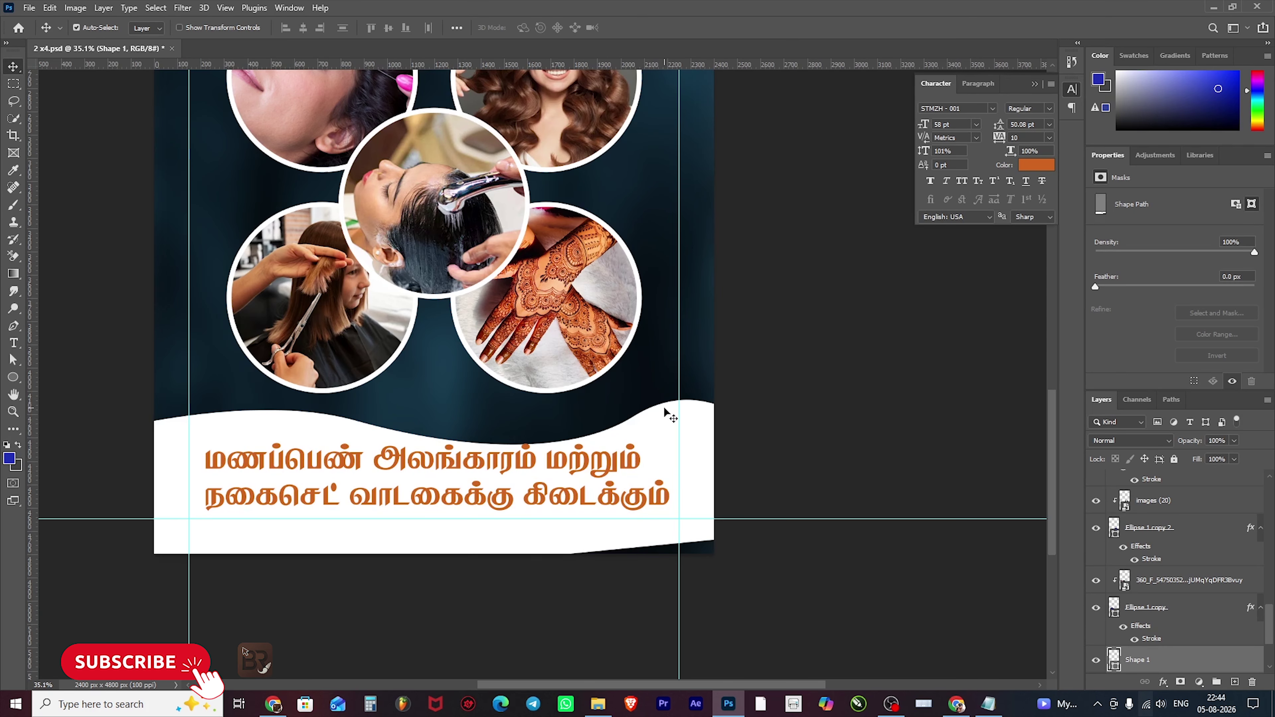
{"action": "key", "text": "p"}
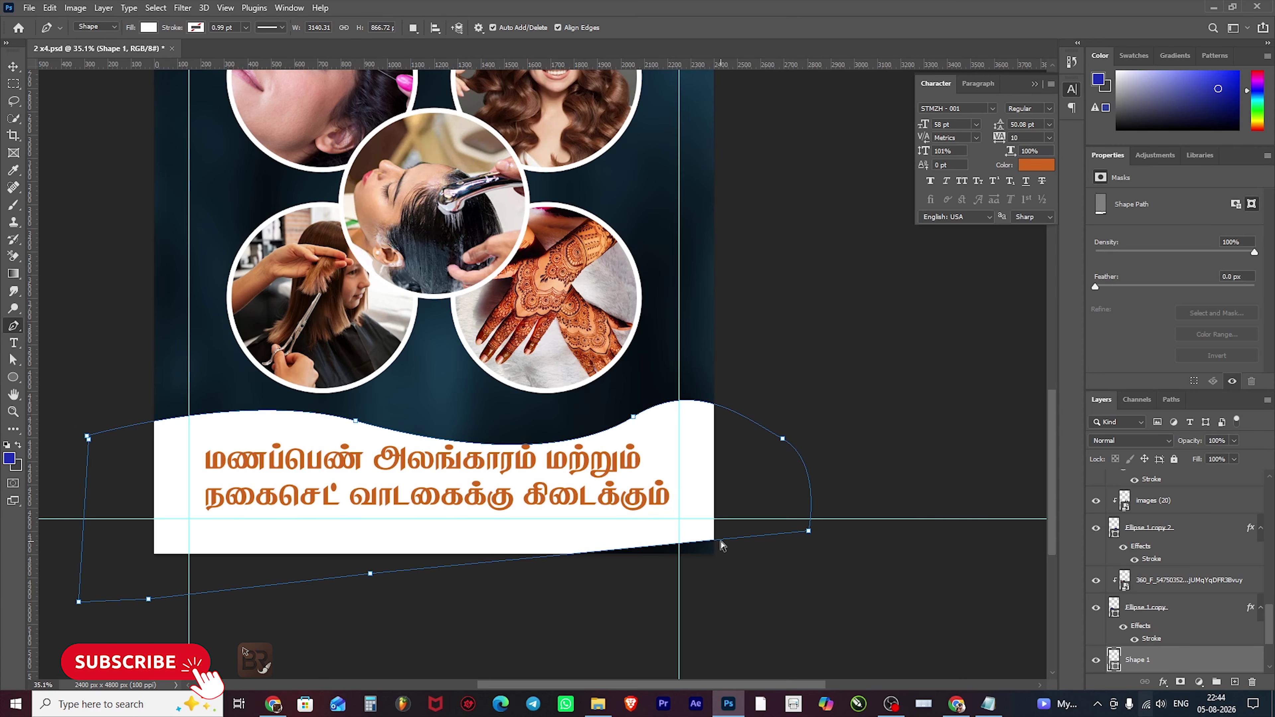
{"action": "left_click", "coordinate": [809, 531], "text": "ctrl"}
{"action": "left_click_drag", "start_coordinate": [809, 531], "coordinate": [814, 576]}
{"action": "key", "text": "v"}
{"action": "left_click", "coordinate": [816, 580]}
{"action": "scroll", "coordinate": [803, 452], "scroll_direction": "down", "scroll_amount": 5}
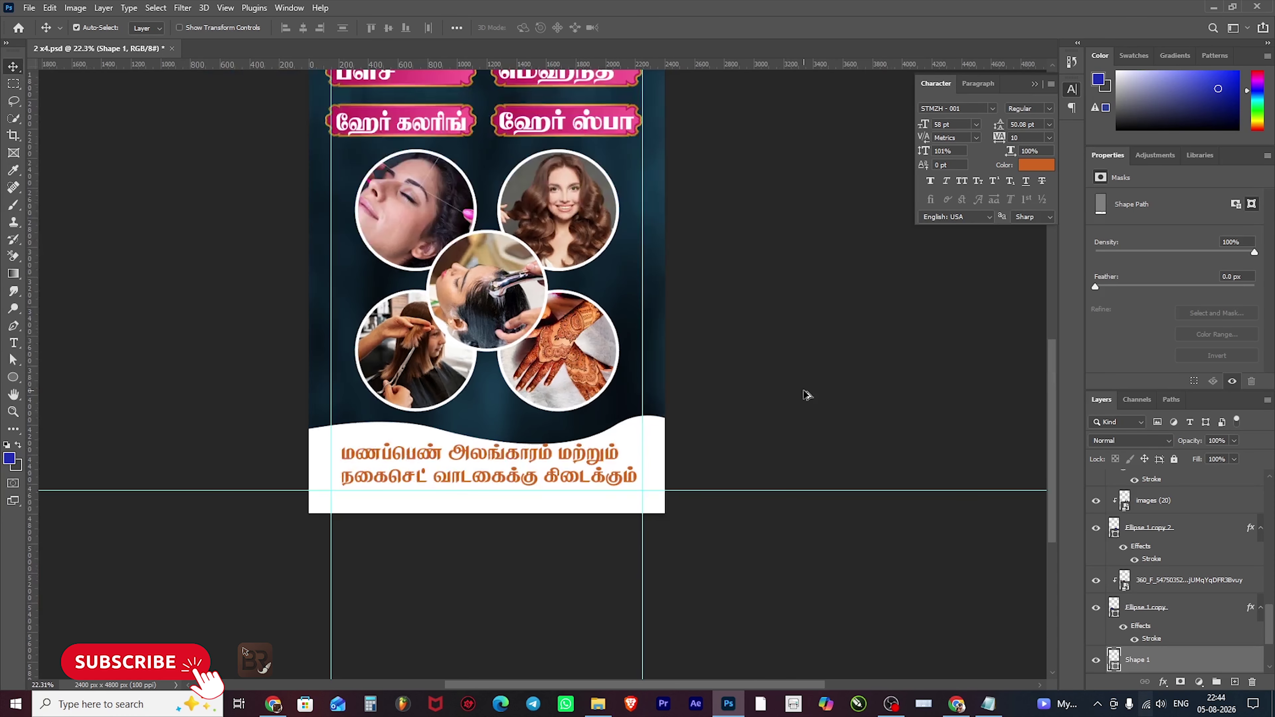
- Move the two-line caption slightly down on the white area and colour it red (ff0000)
{"action": "left_click_drag", "start_coordinate": [568, 504], "coordinate": [539, 276]}
{"action": "scroll", "coordinate": [507, 431], "scroll_direction": "up", "scroll_amount": 5}
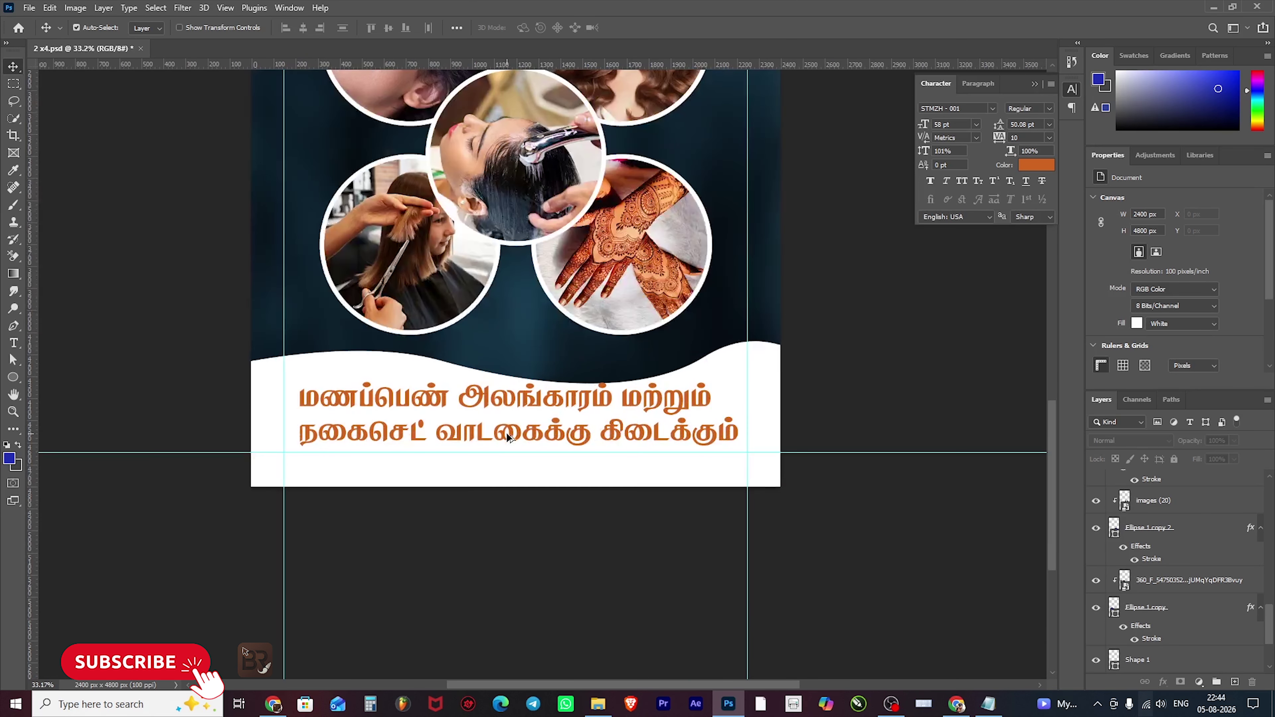
{"action": "left_click_drag", "start_coordinate": [507, 442], "coordinate": [524, 428]}
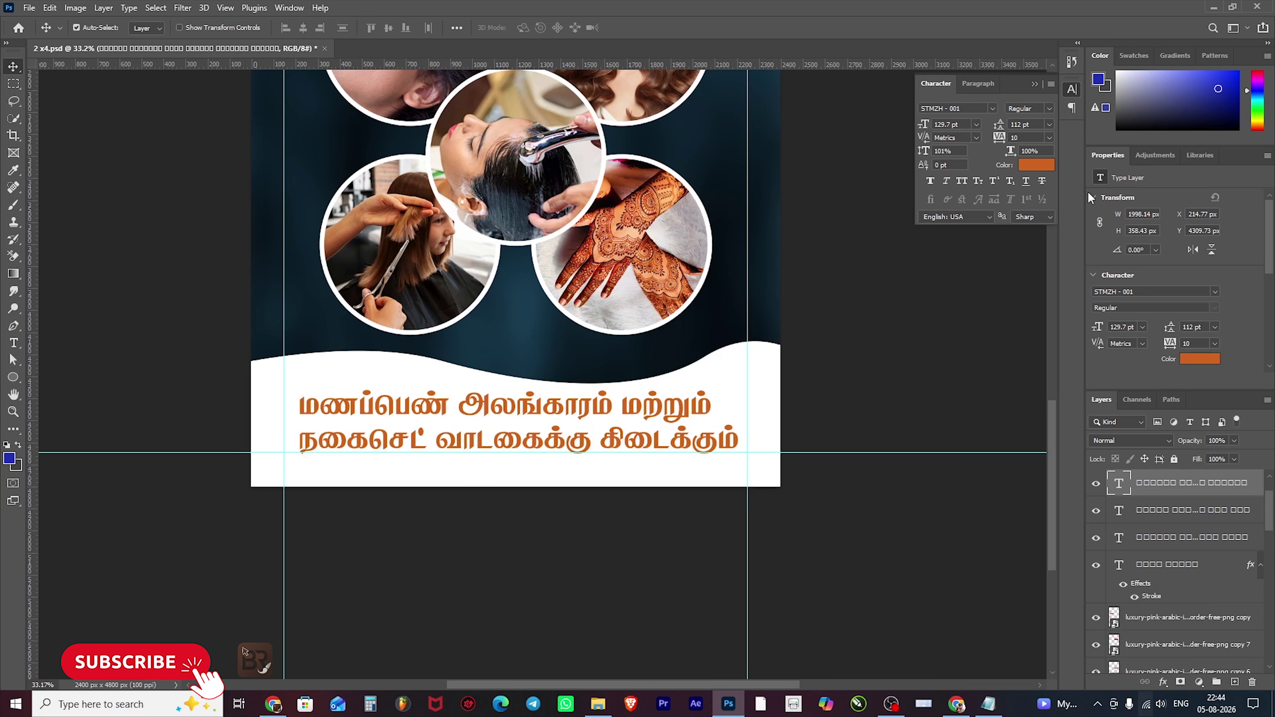
{"action": "left_click", "coordinate": [1200, 359]}
{"action": "type", "text": "ff0000"}
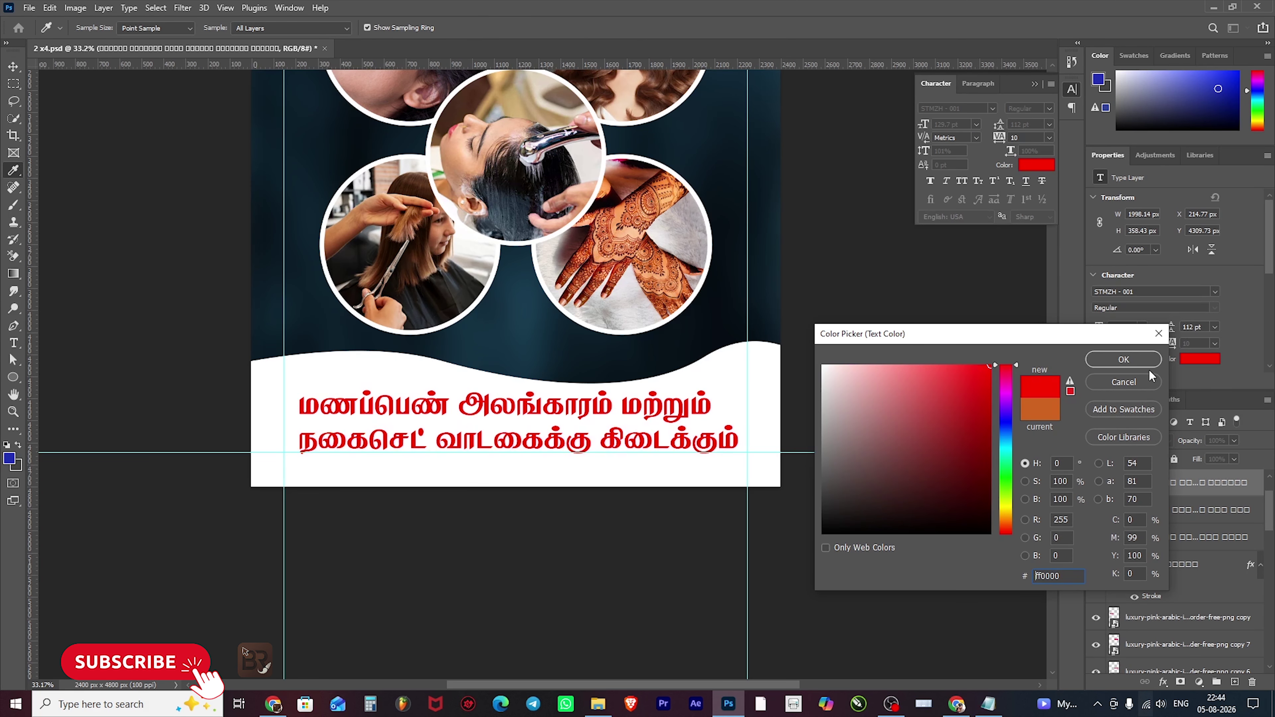
{"action": "left_click", "coordinate": [1123, 359]}
- Change the font of the whole red caption to STMZH - 004
{"action": "key", "text": "t"}
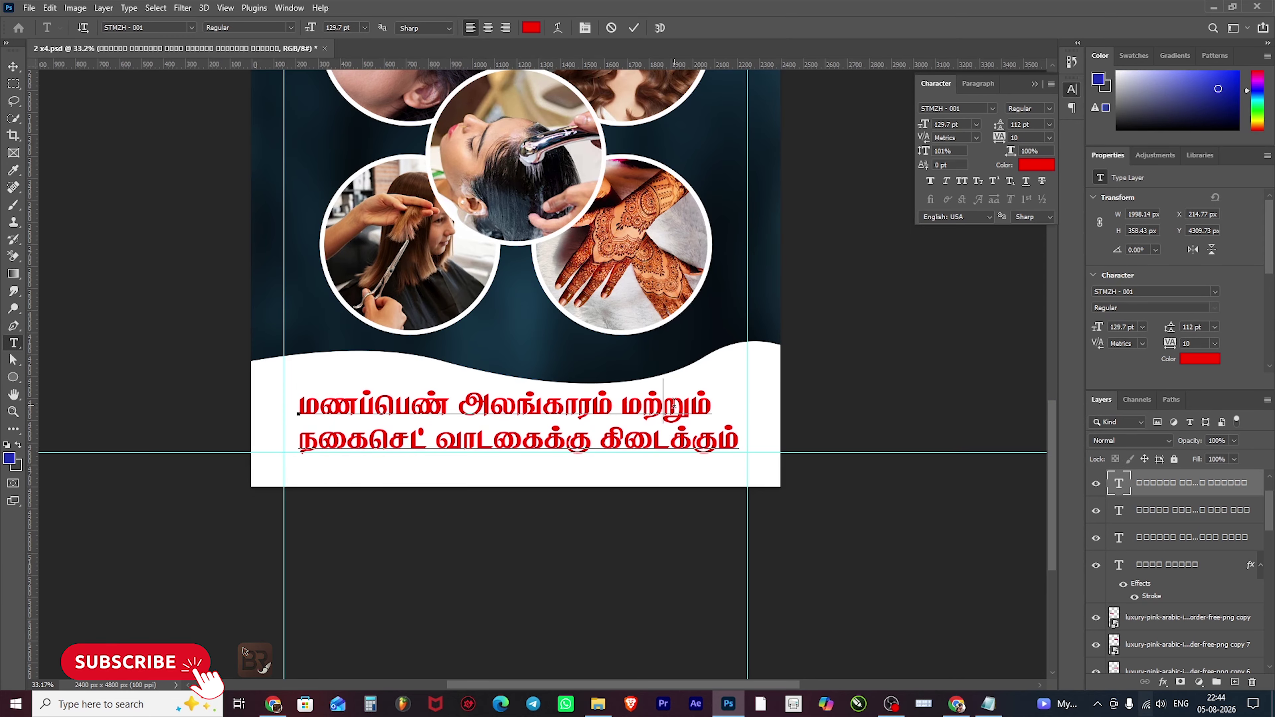
{"action": "key", "text": "Return"}
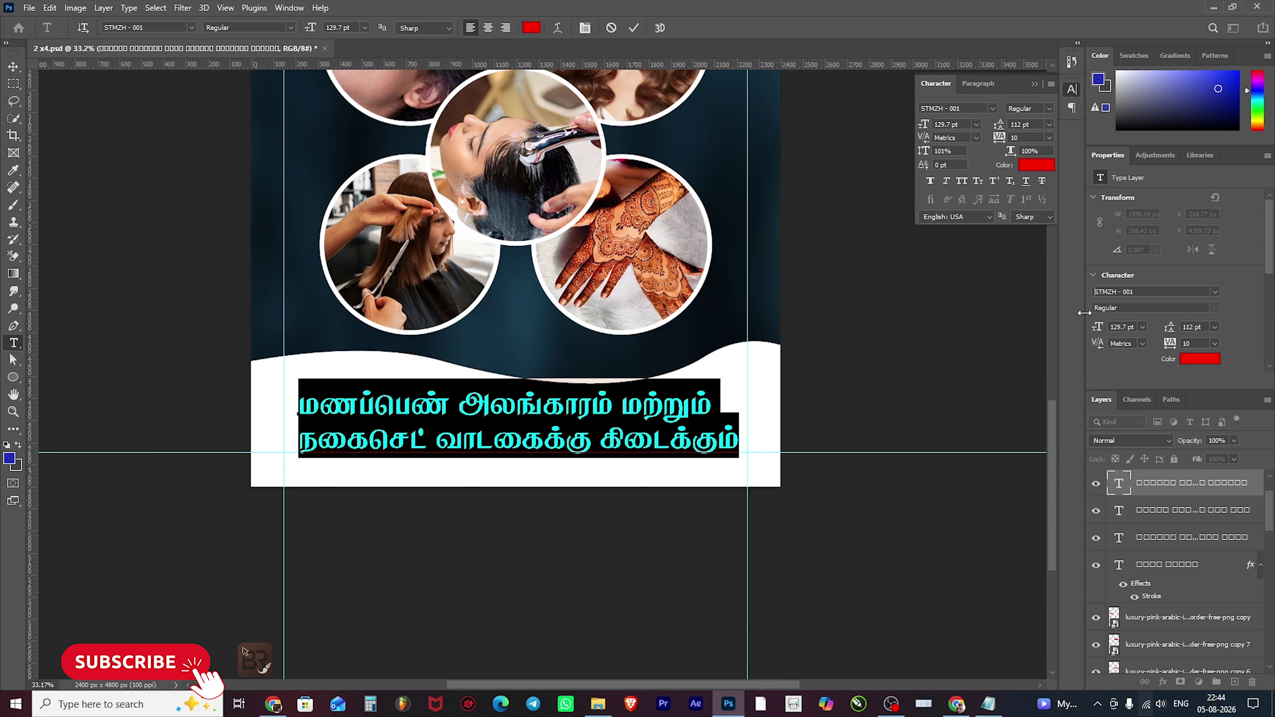
{"action": "left_click", "coordinate": [1119, 291]}
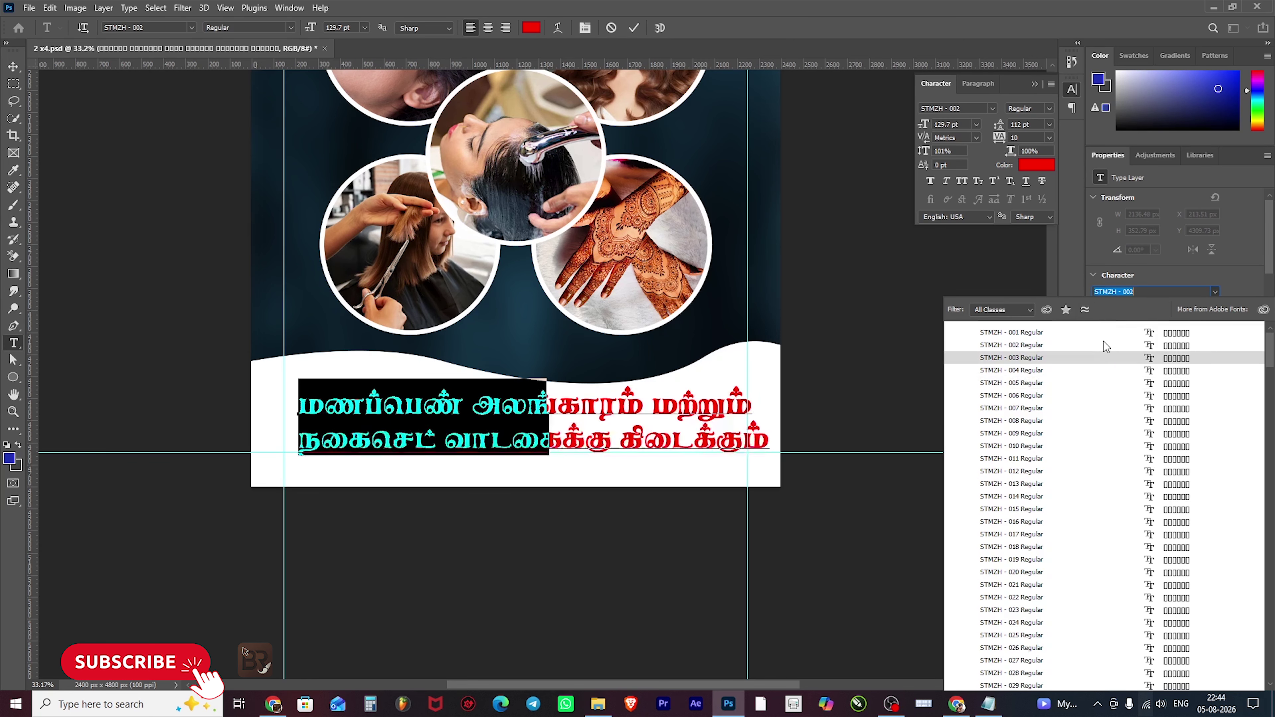
{"action": "key", "text": "Down"}
{"action": "key", "text": "Down"}
{"action": "key", "text": "Down"}
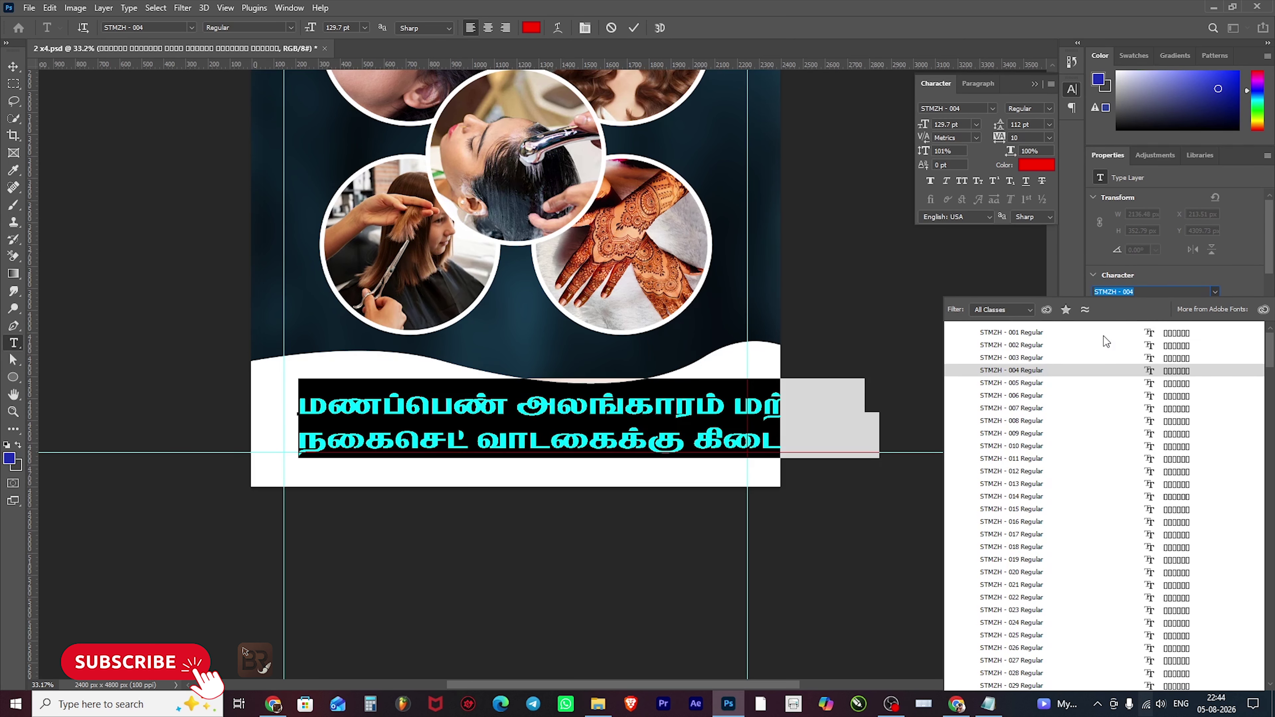
{"action": "key", "text": "Return"}
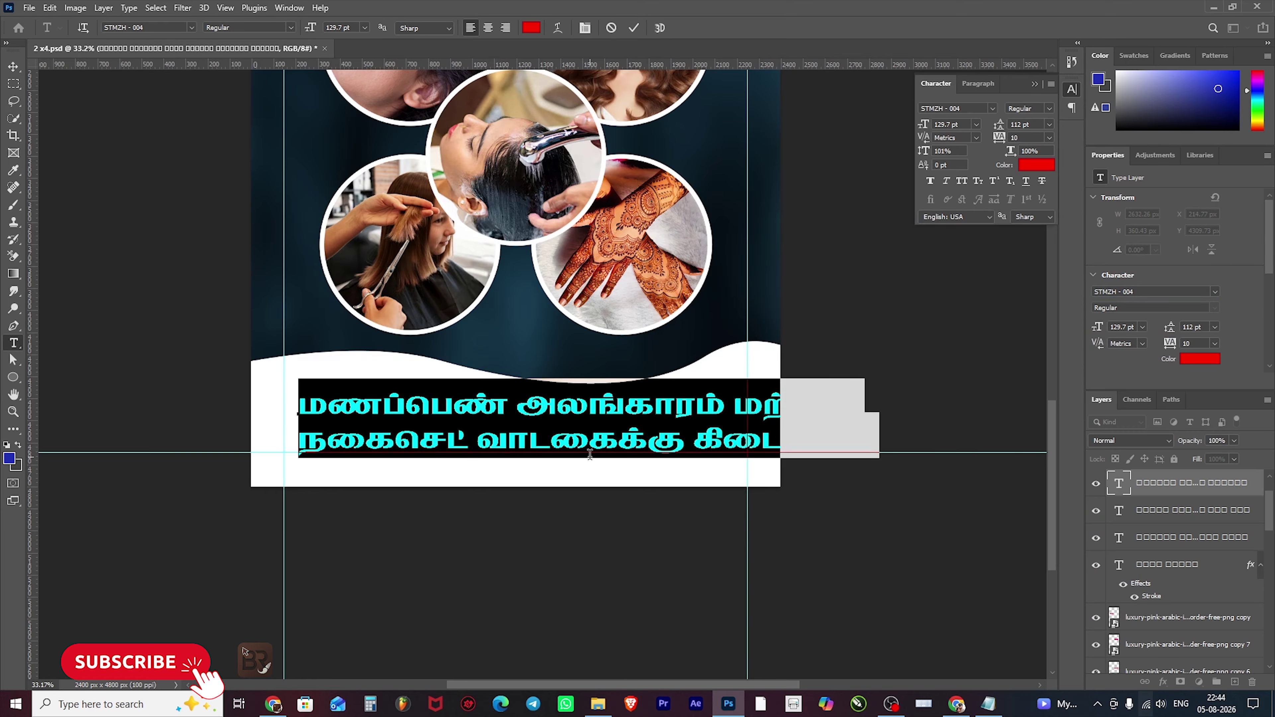
{"action": "key", "text": "ctrl+Return"}
- Shift the red caption up and left, and scale it proportionally to about 2041 px wide between the vertical guides
{"action": "key", "text": "v"}
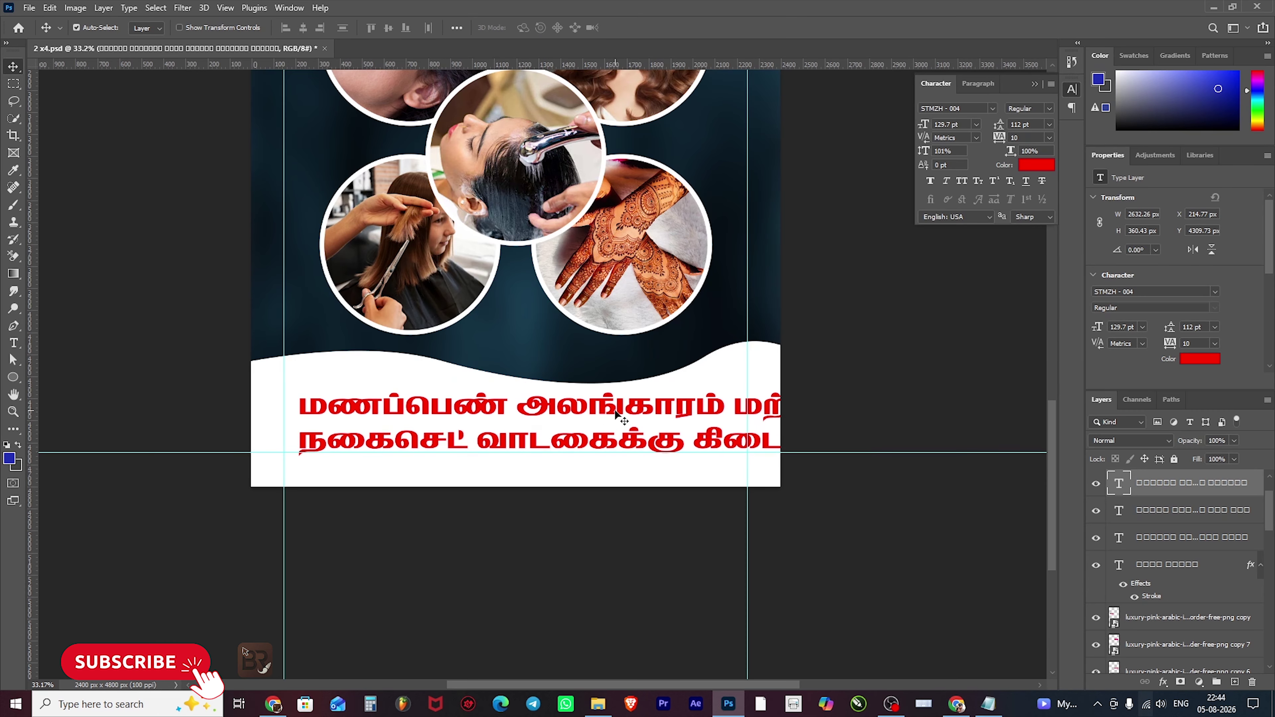
{"action": "left_click_drag", "start_coordinate": [616, 414], "coordinate": [607, 406]}
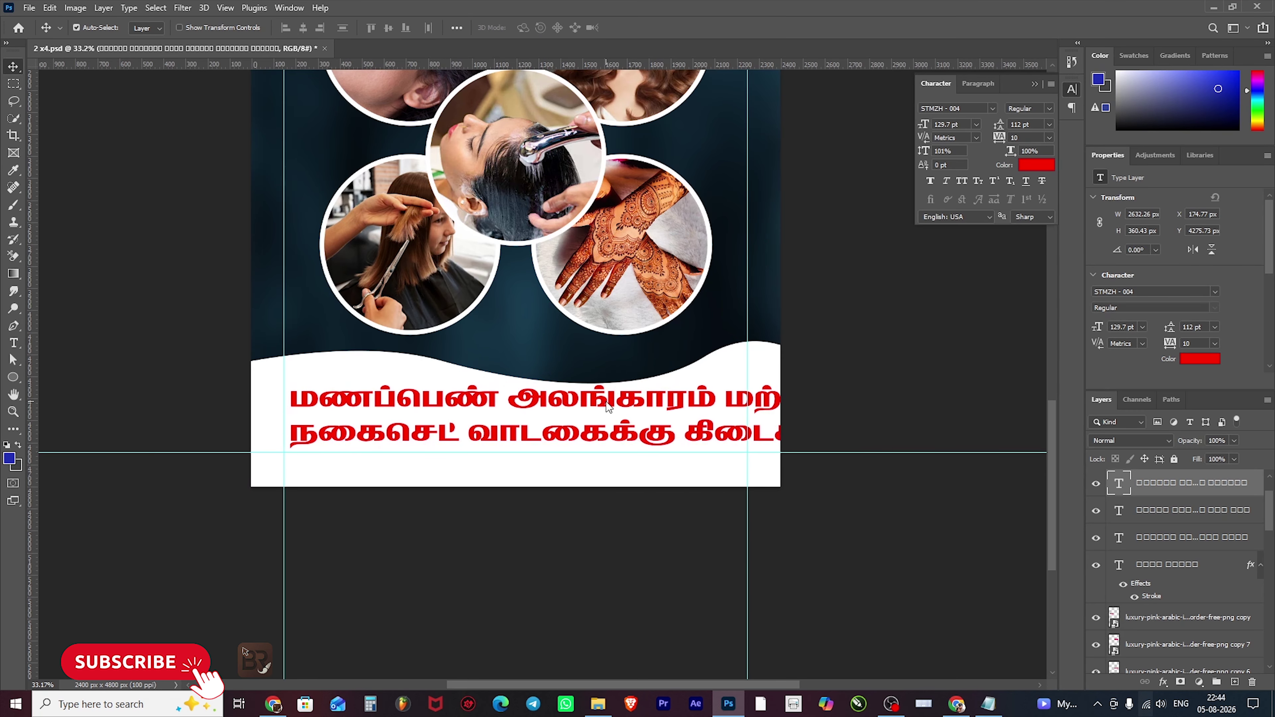
{"action": "key", "text": "ctrl+t"}
{"action": "left_click_drag", "start_coordinate": [871, 451], "coordinate": [736, 470]}
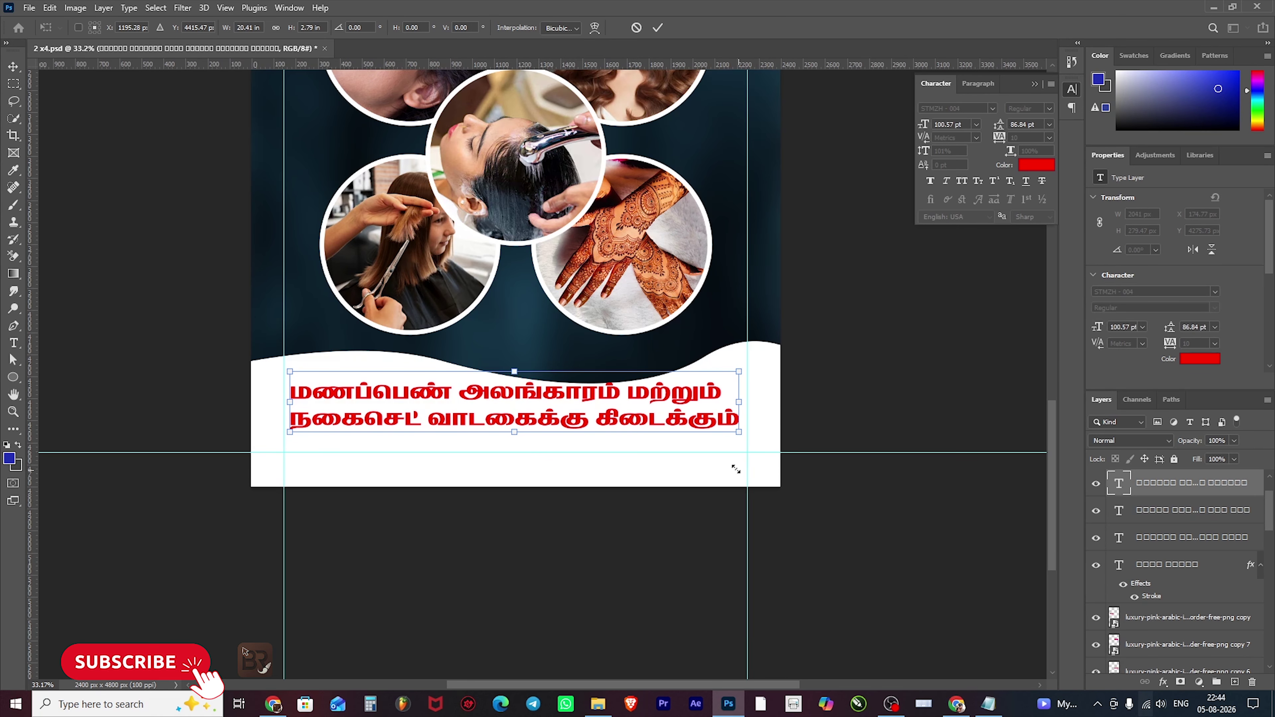
{"action": "key", "text": "Return"}
- Move the red caption down to the lower guide and stretch it upward to about 413 px high
{"action": "scroll", "coordinate": [671, 261], "scroll_direction": "up", "scroll_amount": 3}
{"action": "left_click_drag", "start_coordinate": [549, 482], "coordinate": [572, 510]}
{"action": "key", "text": "ctrl+t"}
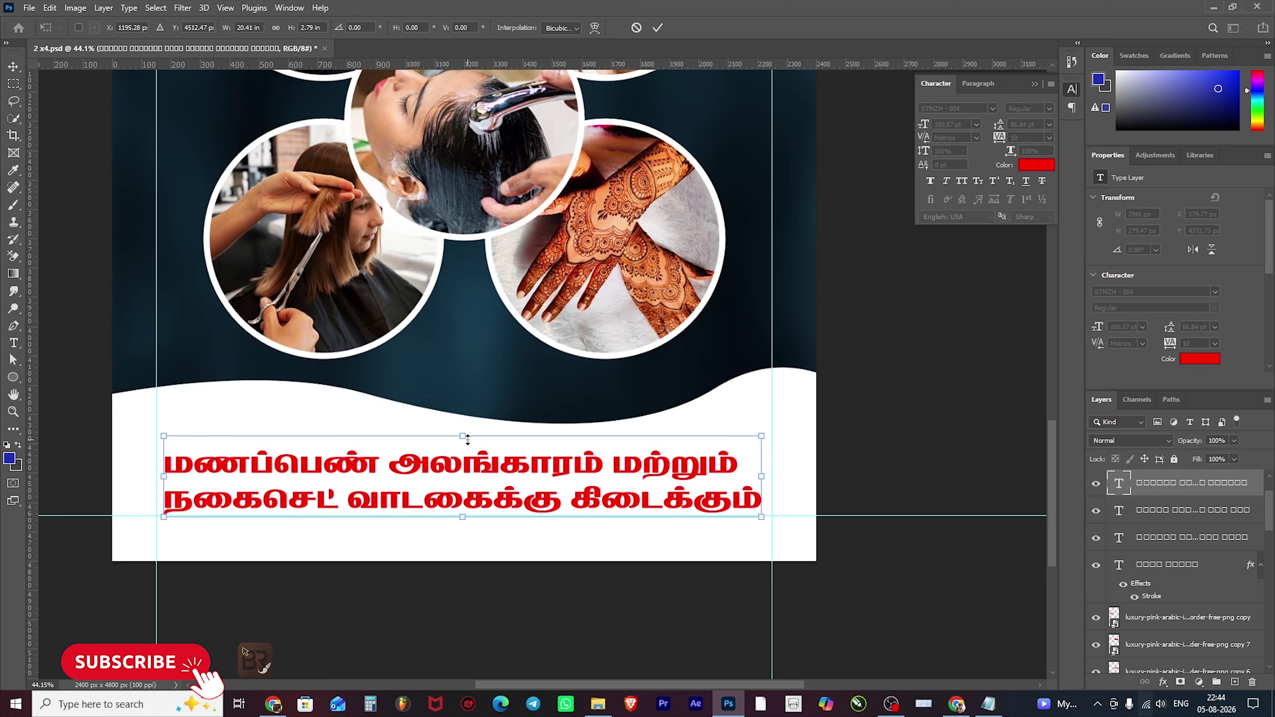
{"action": "left_click_drag", "start_coordinate": [467, 439], "coordinate": [479, 400]}
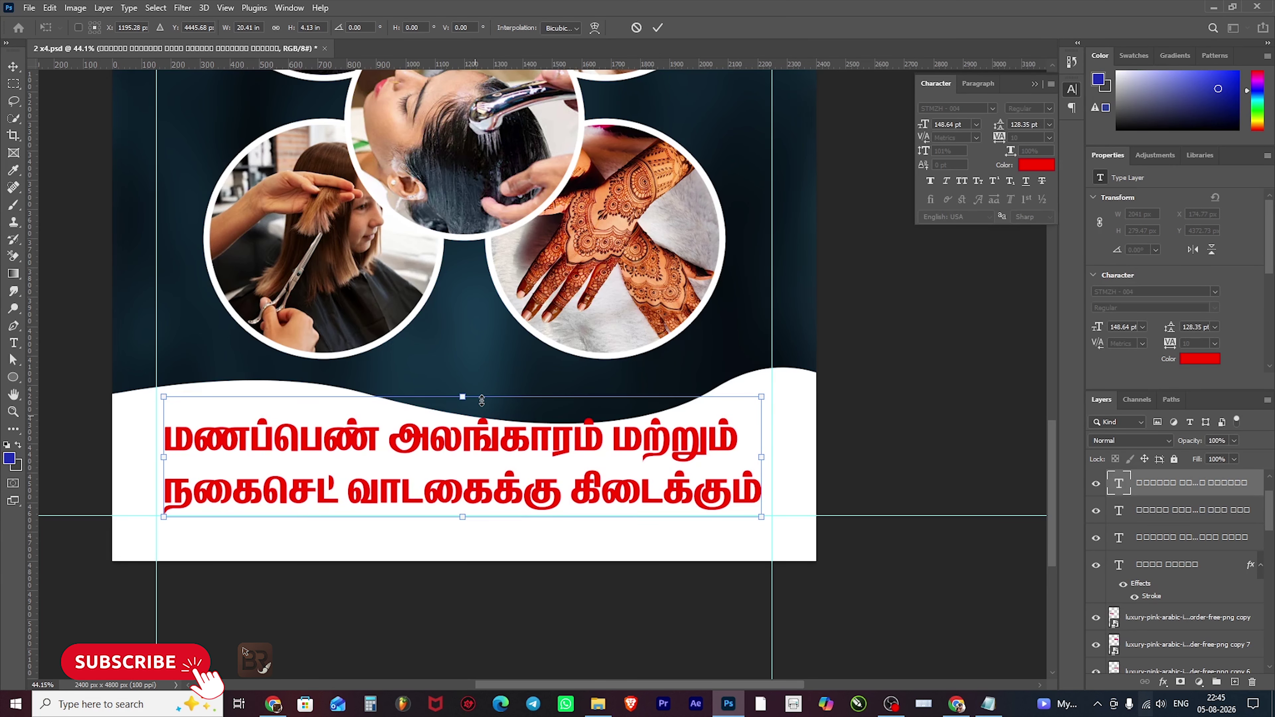
{"action": "key", "text": "Return"}
- Set the leading of the red caption's second line to 121 pt
{"action": "key", "text": "t"}
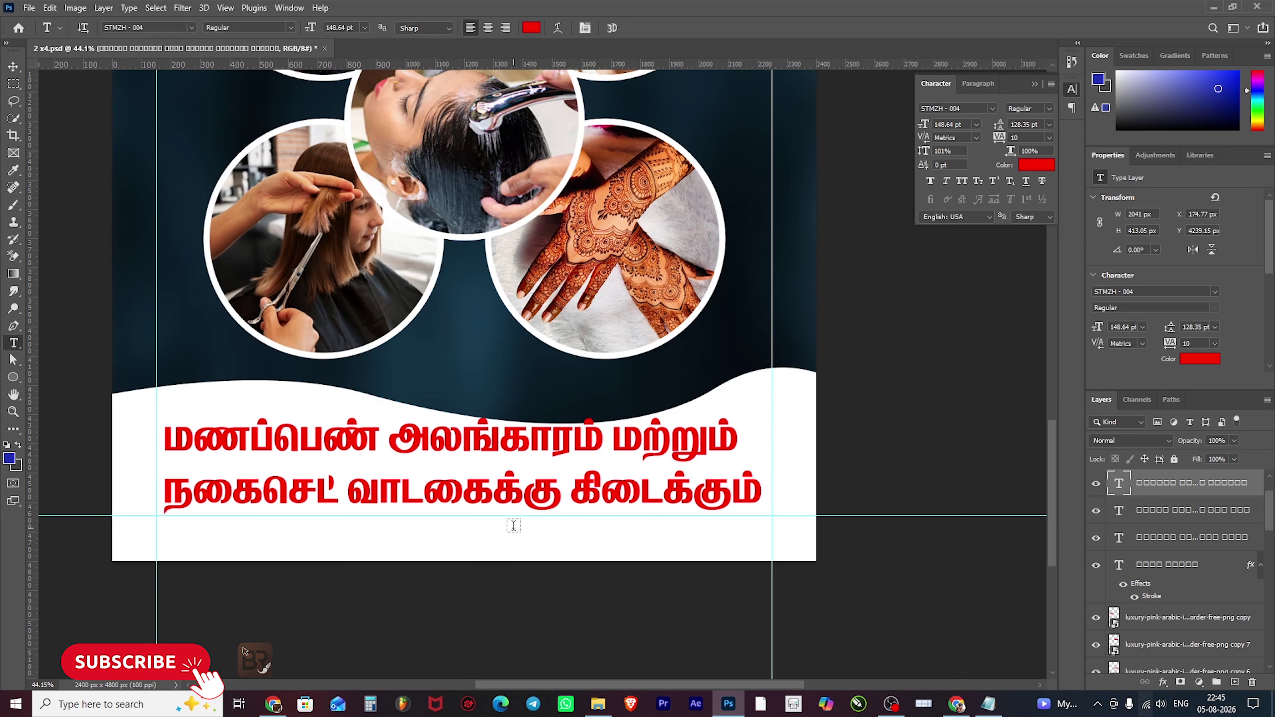
{"action": "left_click", "coordinate": [513, 522]}
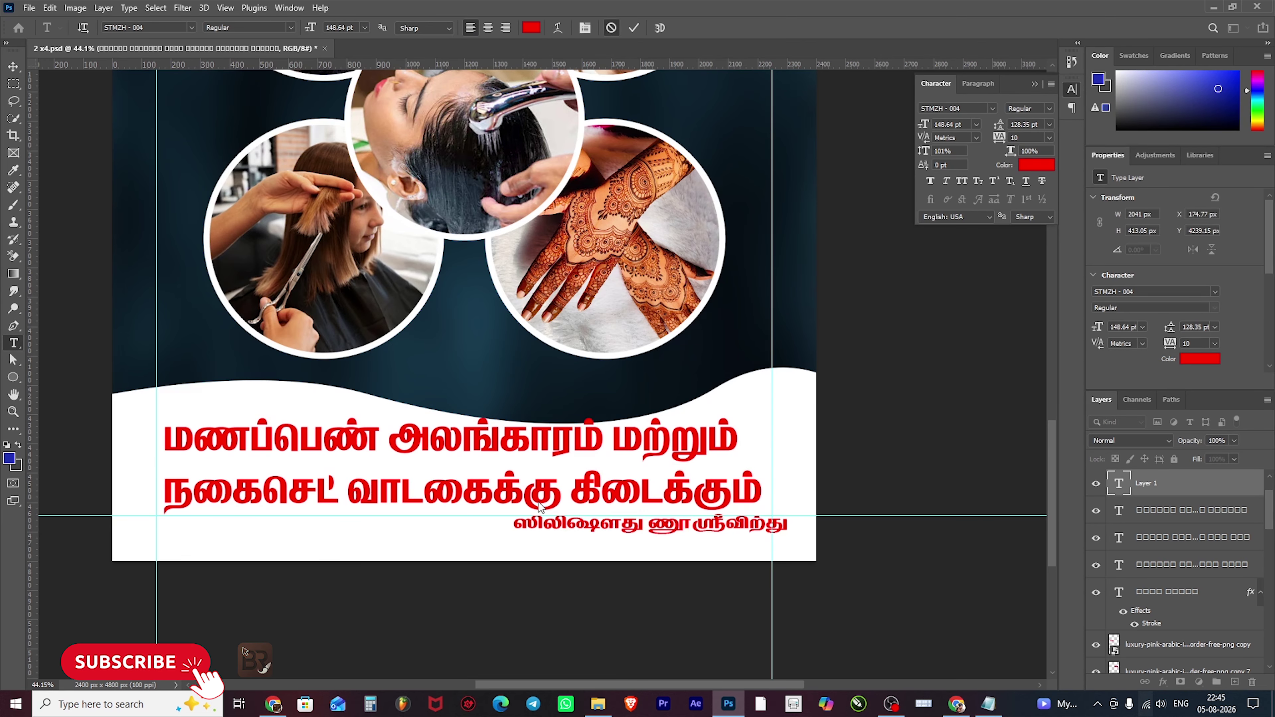
{"action": "left_click", "coordinate": [612, 30]}
{"action": "double_click", "coordinate": [510, 486]}
{"action": "left_click", "coordinate": [511, 487]}
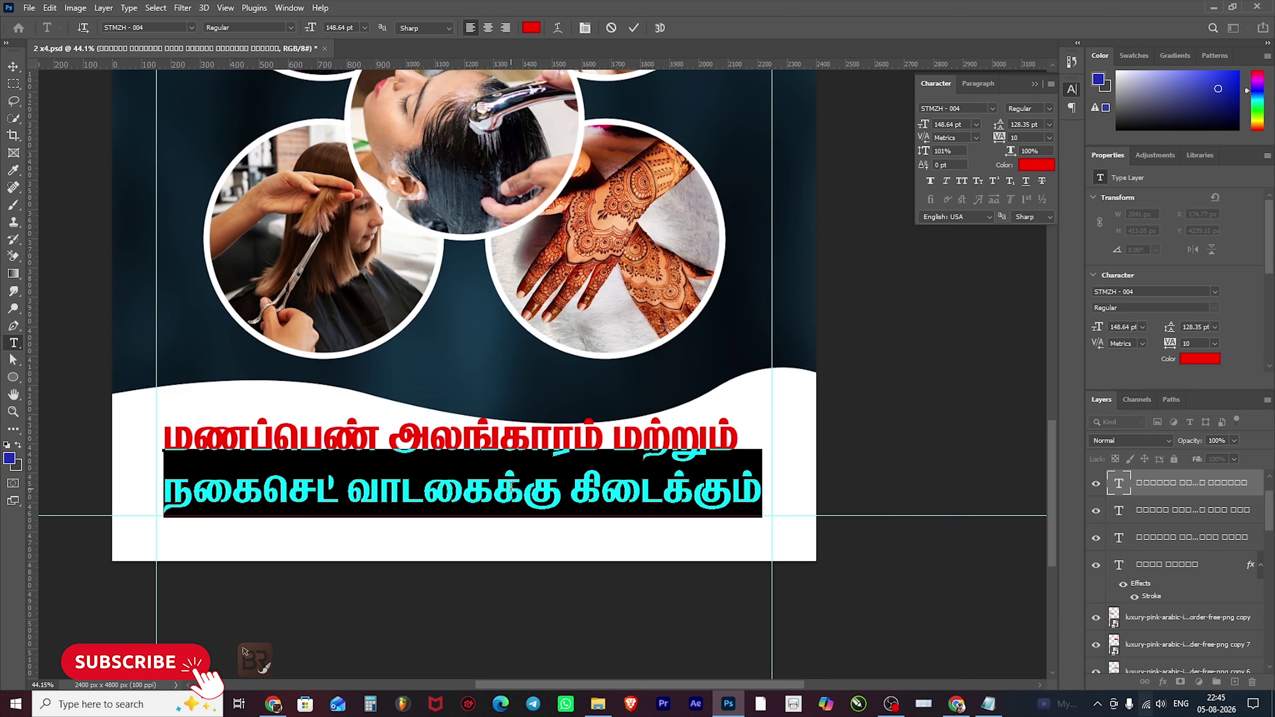
{"action": "left_click", "coordinate": [1039, 124]}
{"action": "type", "text": "121"}
{"action": "key", "text": "Return"}
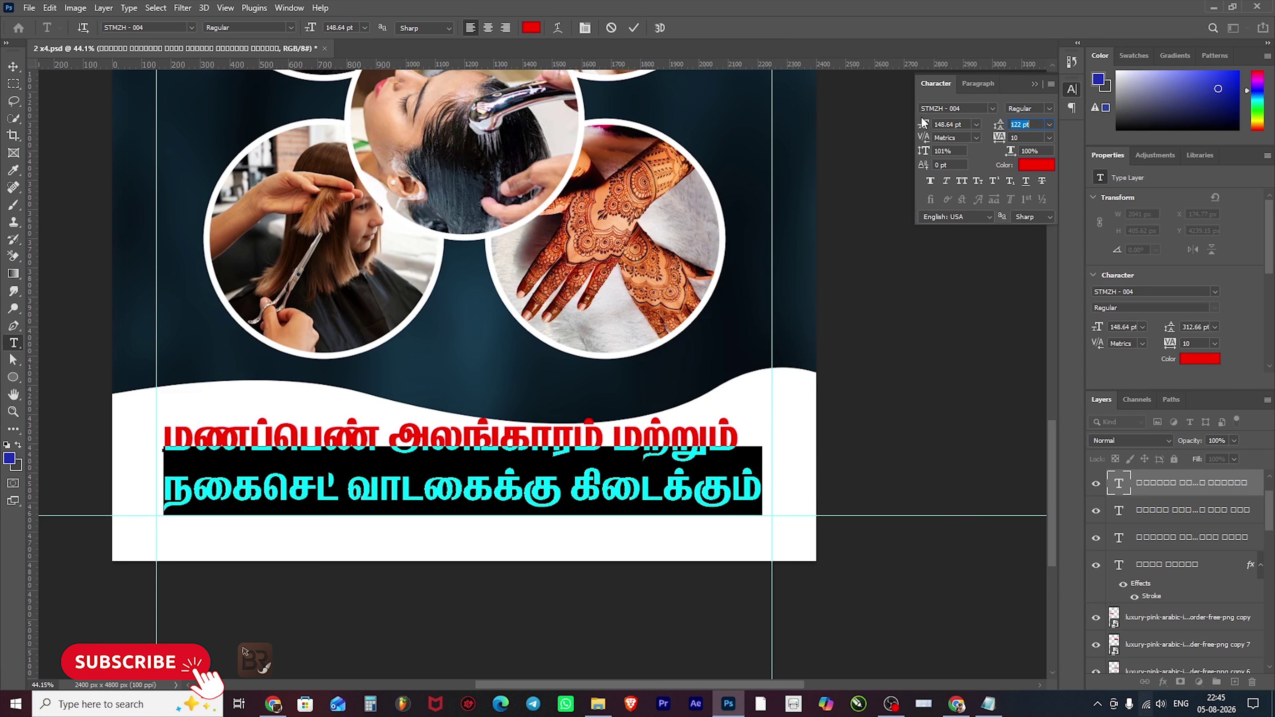
{"action": "key", "text": "ctrl+Return"}
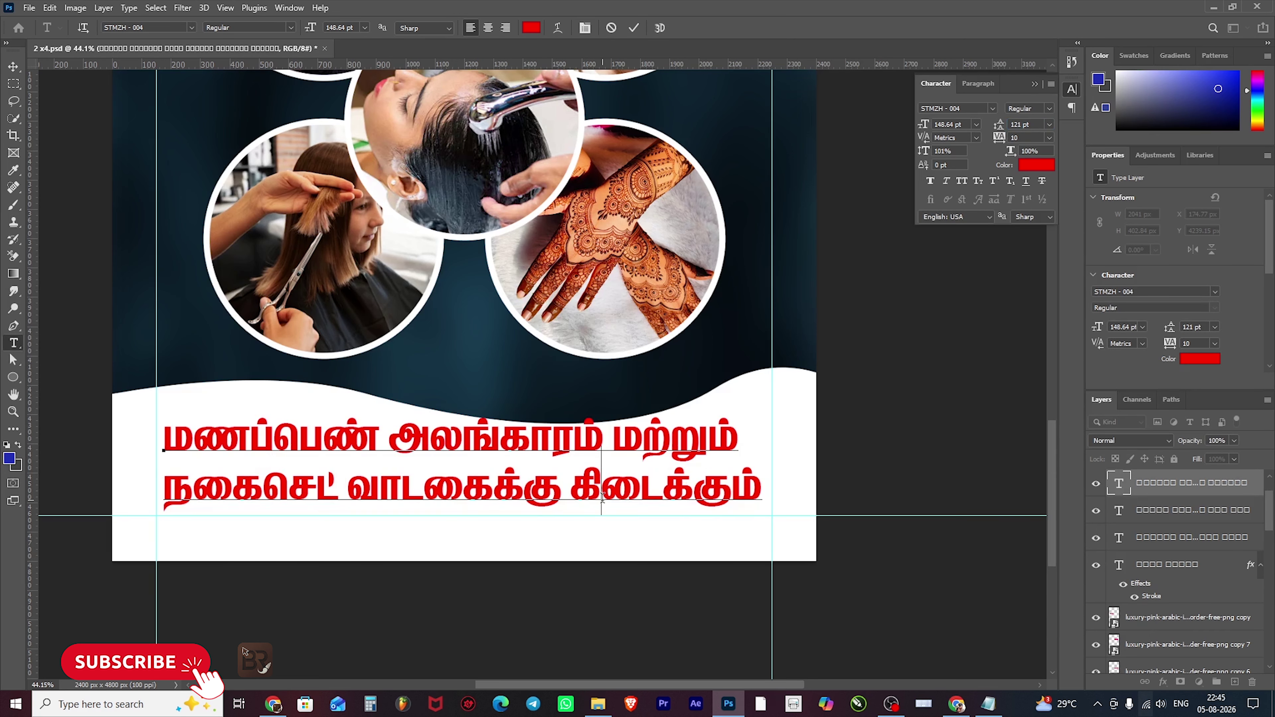
- Move the red two-line caption slightly down within the white wave area and deselect it
{"action": "key", "text": "v"}
{"action": "left_click", "coordinate": [596, 497]}
{"action": "left_click_drag", "start_coordinate": [597, 497], "coordinate": [597, 506]}
{"action": "scroll", "coordinate": [507, 428], "scroll_direction": "down", "scroll_amount": 3}
{"action": "scroll", "coordinate": [508, 430], "scroll_direction": "down", "scroll_amount": 5}
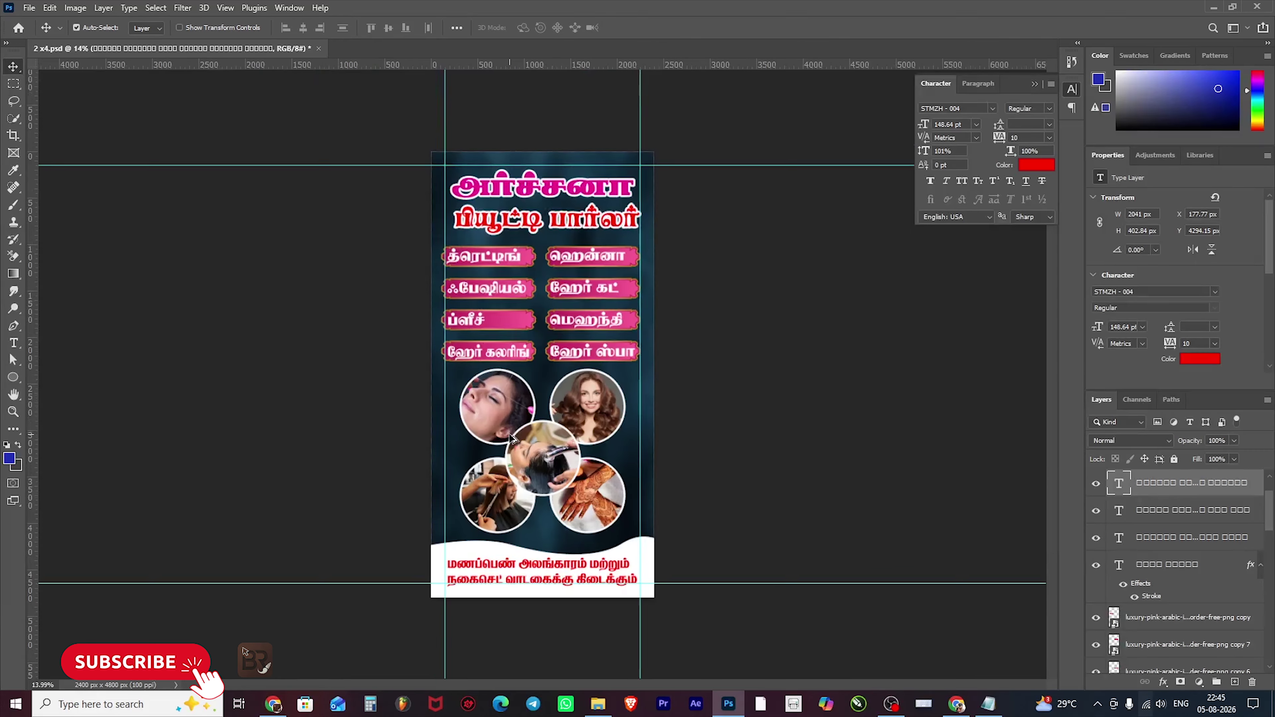
{"action": "scroll", "coordinate": [509, 433], "scroll_direction": "up", "scroll_amount": 3}
{"action": "left_click", "coordinate": [931, 421]}
{"action": "scroll", "coordinate": [602, 352], "scroll_direction": "up", "scroll_amount": 2}
{"action": "scroll", "coordinate": [630, 405], "scroll_direction": "down", "scroll_amount": 4}
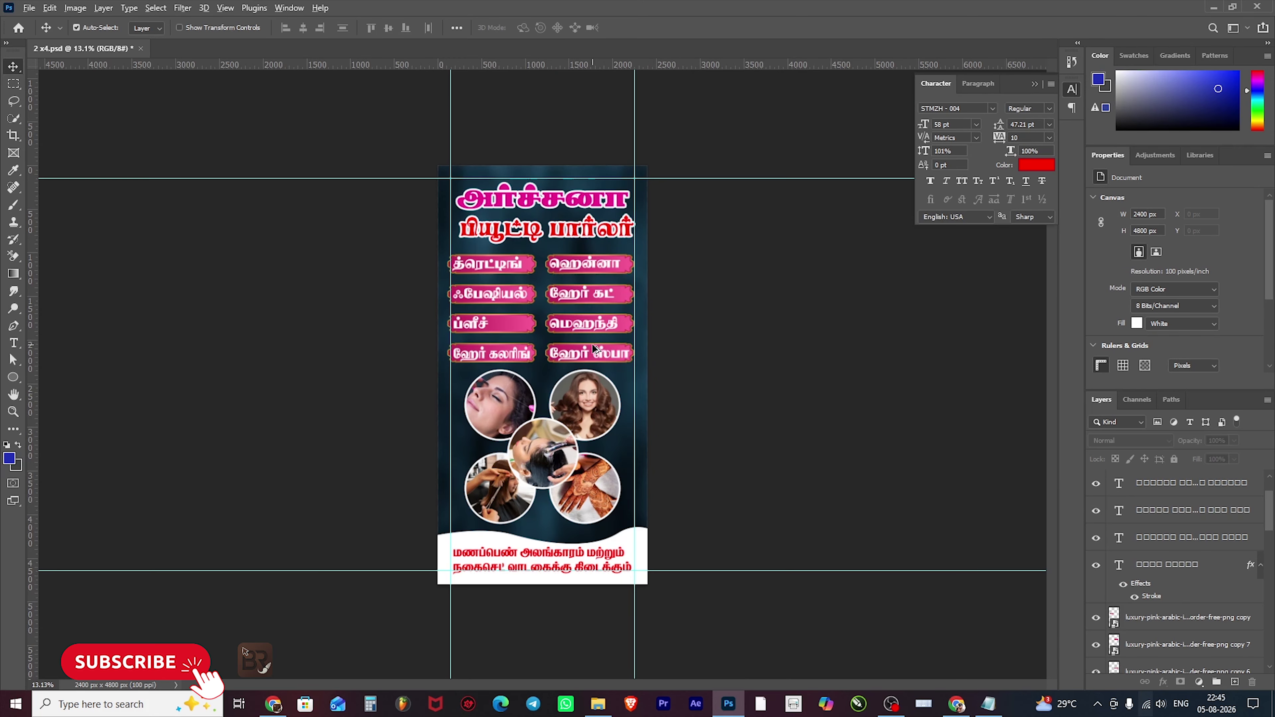
- Hide the guides and fit the whole banner in the view
{"action": "scroll", "coordinate": [592, 344], "scroll_direction": "up", "scroll_amount": 1}
{"action": "scroll", "coordinate": [582, 349], "scroll_direction": "down", "scroll_amount": 1}
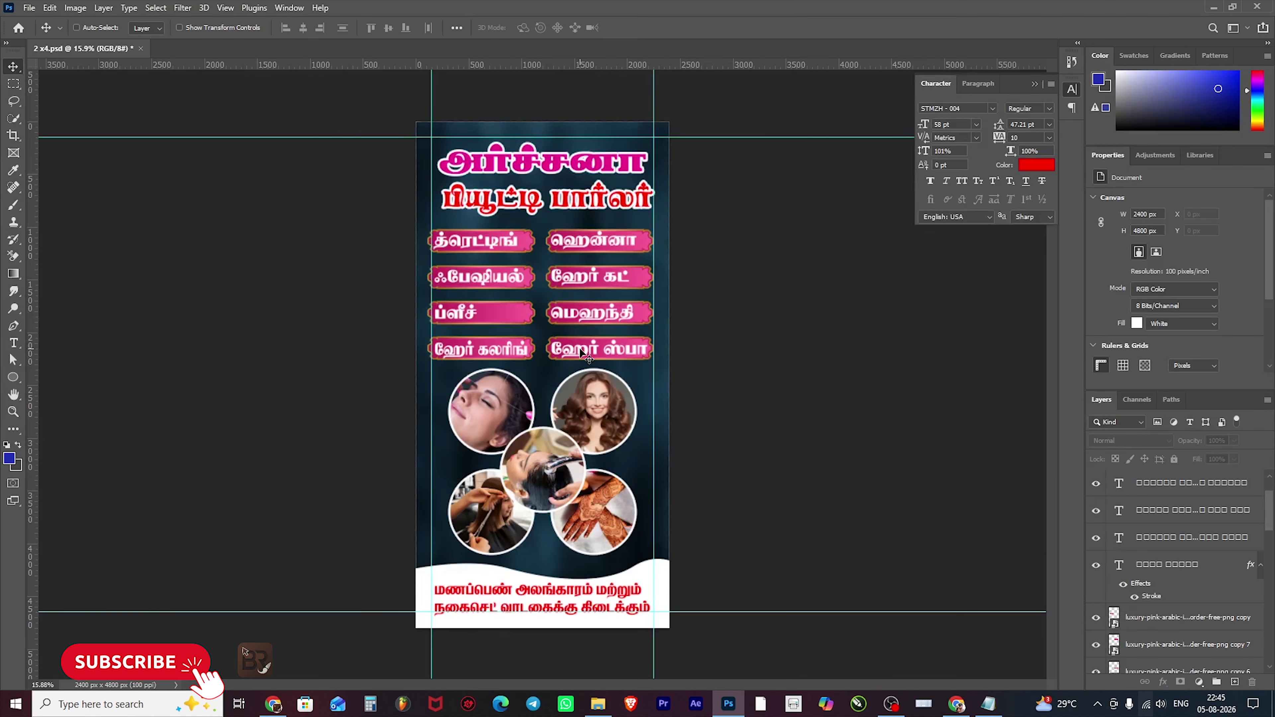
{"action": "key", "text": "ctrl+apostrophe"}
{"action": "key", "text": "ctrl+apostrophe"}
{"action": "key", "text": "ctrl+semicolon"}
{"action": "key", "text": "ctrl+0"}
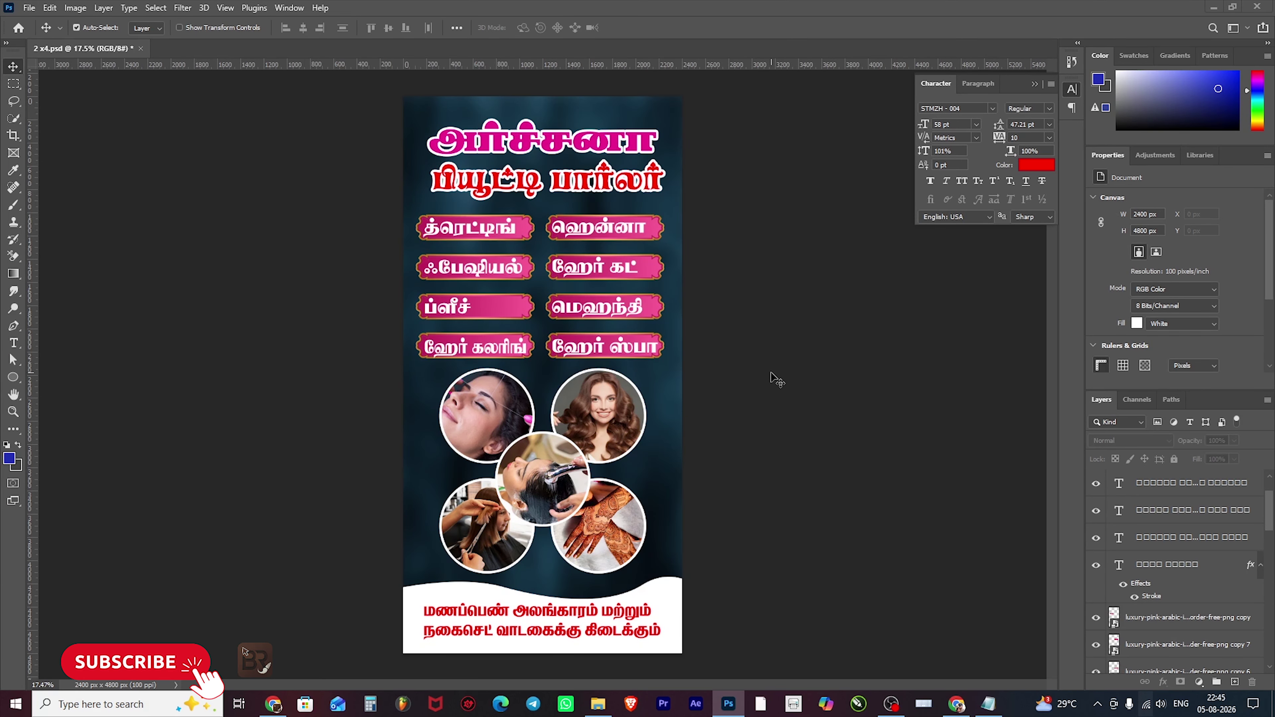
- Switch to Chrome and change the dark background image search to "colour background"
{"action": "key", "text": "alt+Tab"}
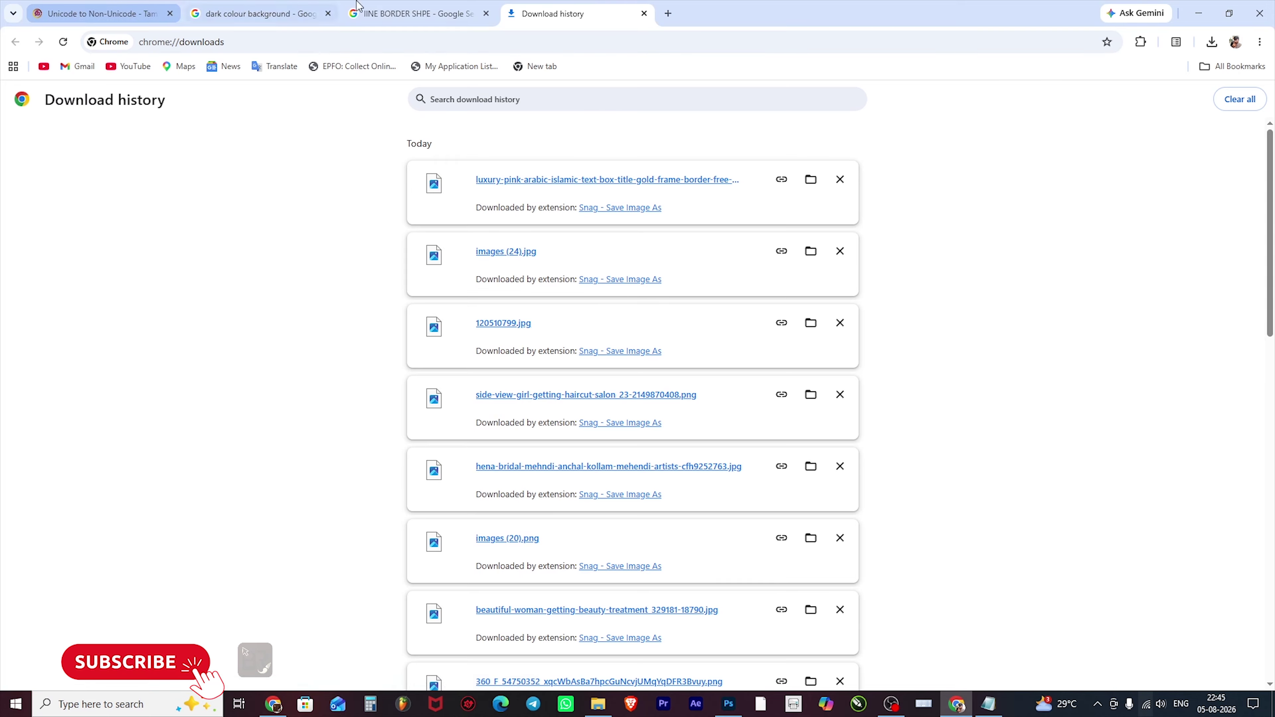
{"action": "left_click", "coordinate": [294, 6]}
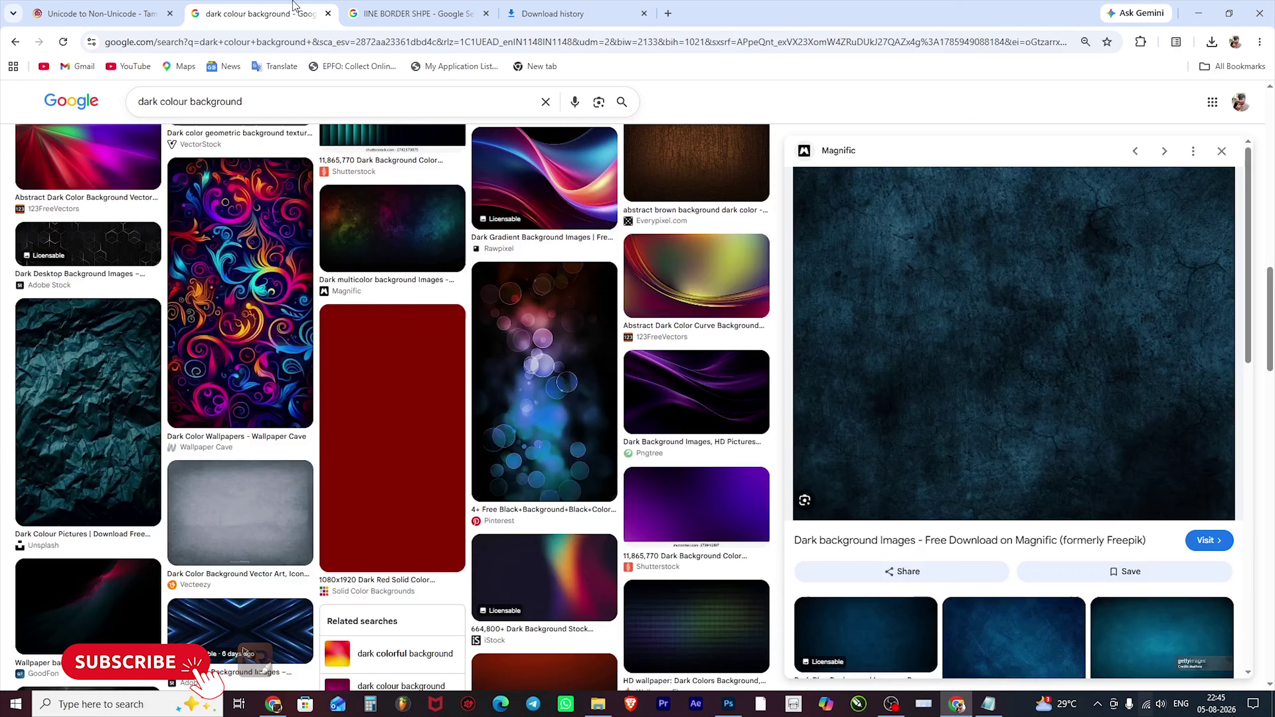
{"action": "double_click", "coordinate": [159, 100]}
{"action": "key", "text": "BackSpace"}
{"action": "key", "text": "Return"}
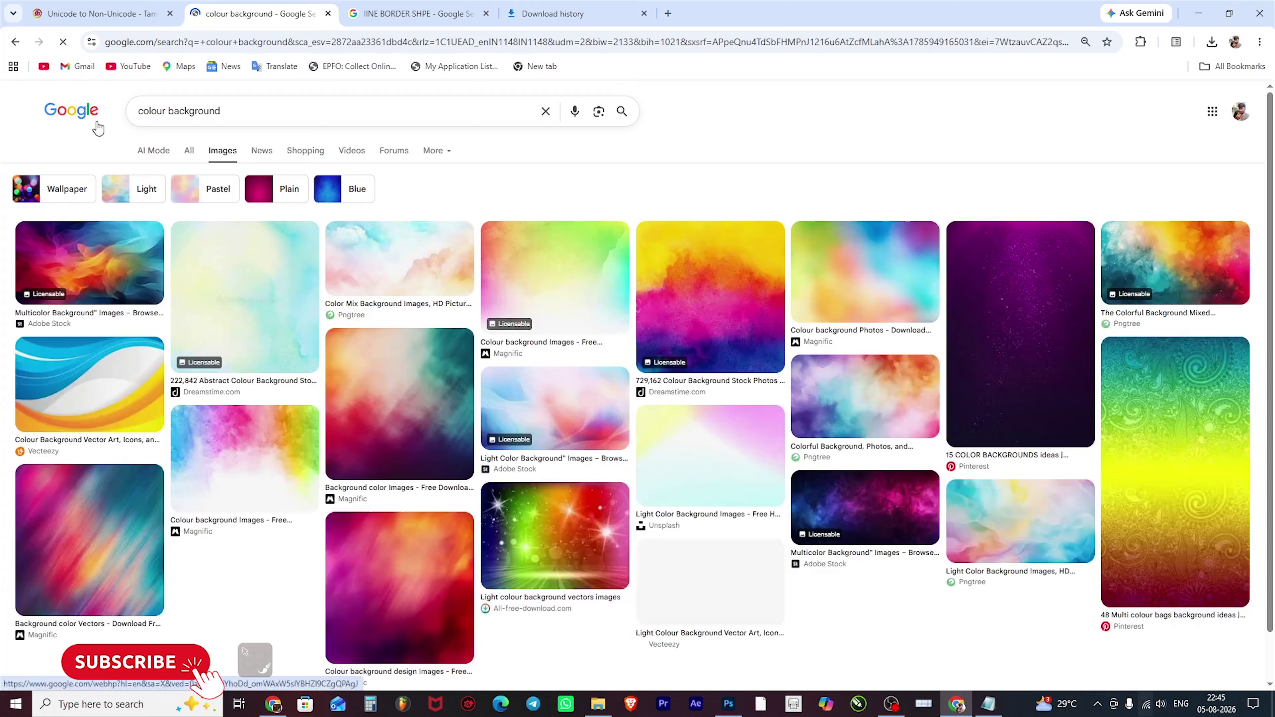
- Save the blurred multicolour gradient image from the results to Downloads as the PNG file images (21)
{"action": "scroll", "coordinate": [675, 492], "scroll_direction": "down", "scroll_amount": 7}
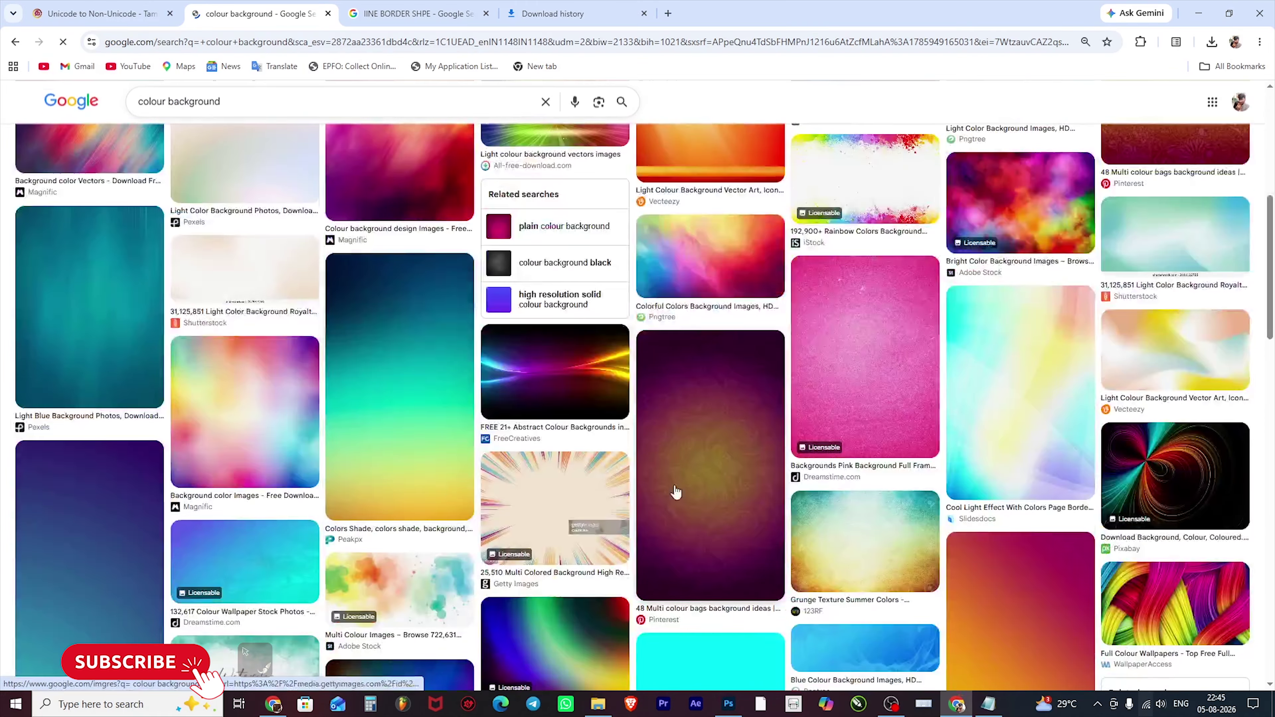
{"action": "scroll", "coordinate": [542, 484], "scroll_direction": "down", "scroll_amount": 5}
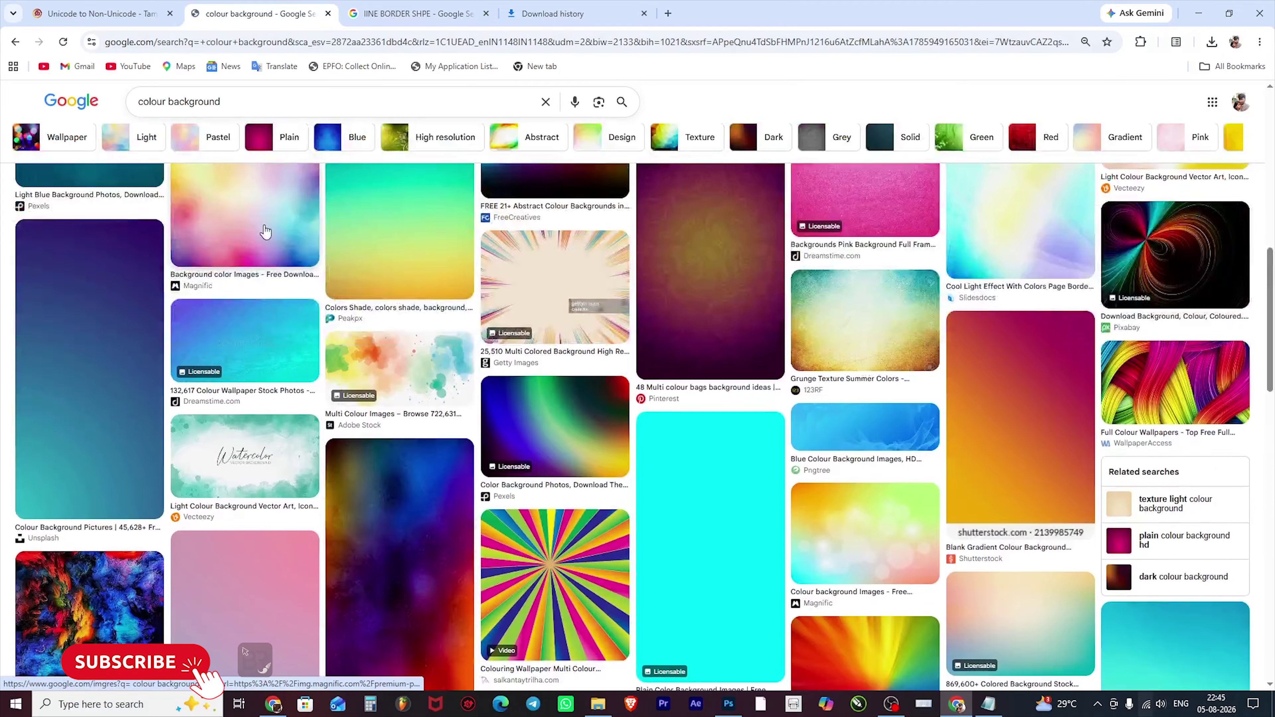
{"action": "left_click", "coordinate": [265, 232]}
{"action": "right_click", "coordinate": [1004, 334]}
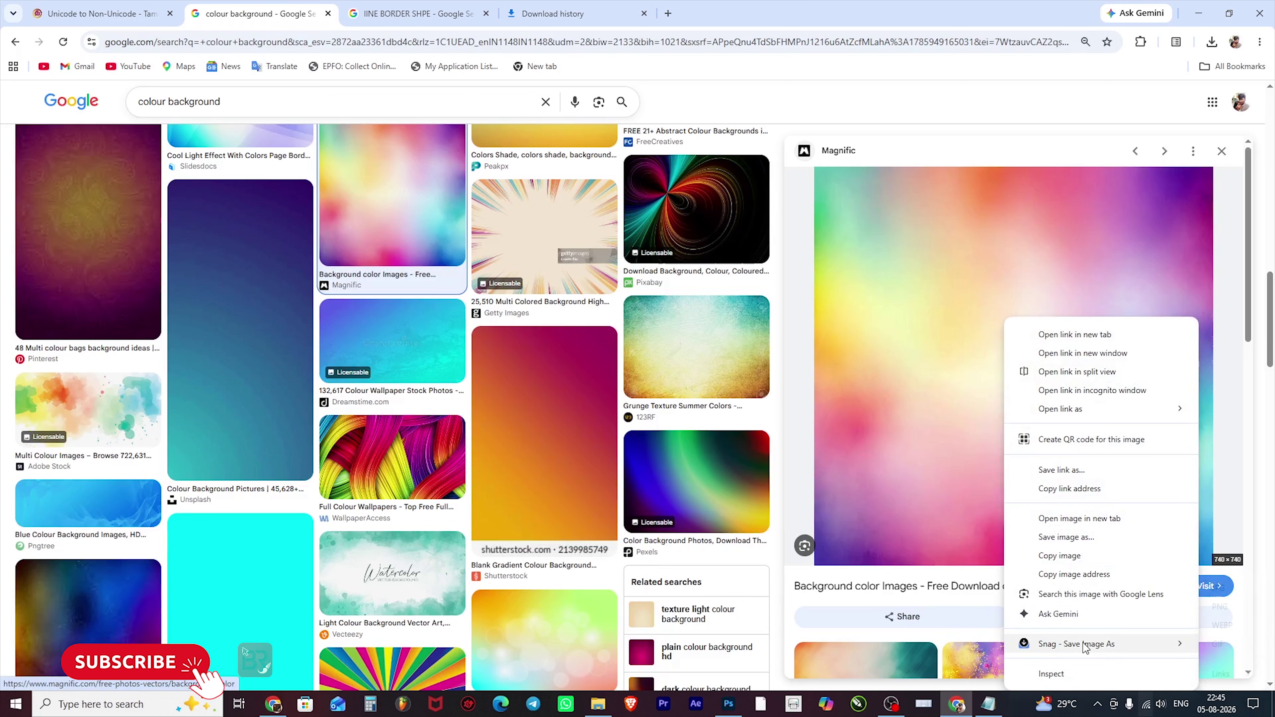
{"action": "left_click", "coordinate": [1059, 555]}
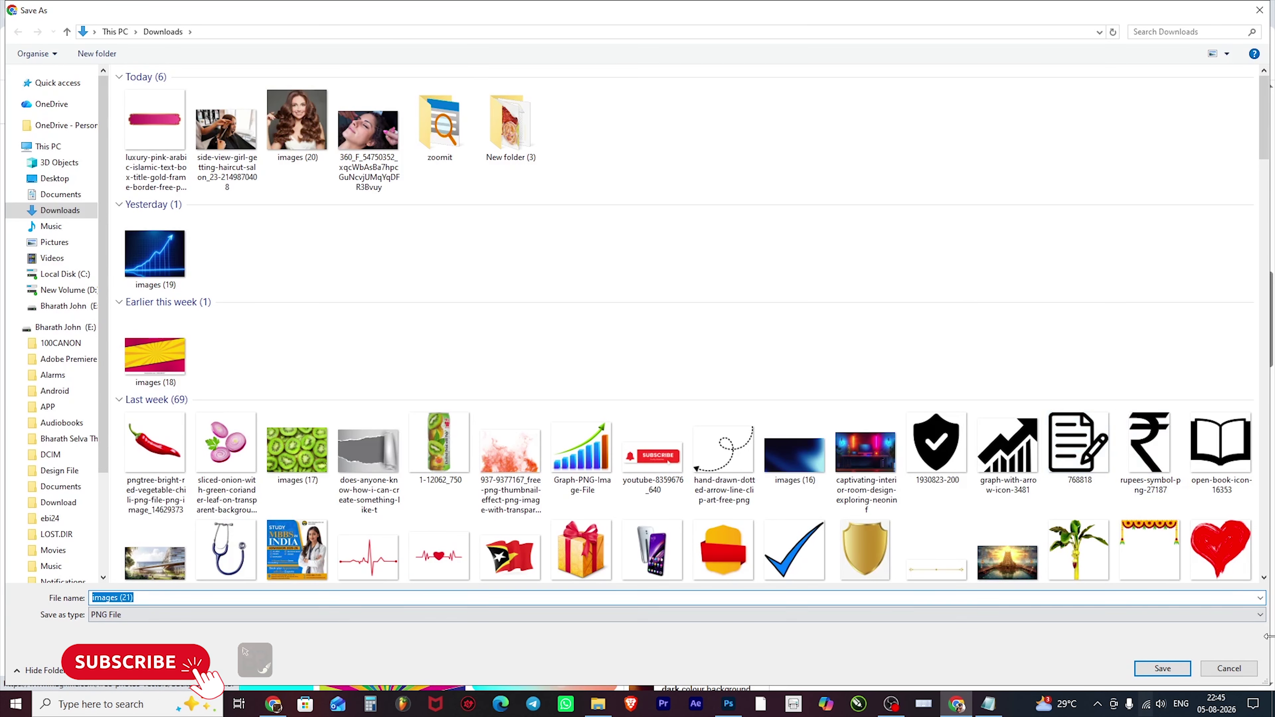
{"action": "left_click", "coordinate": [1163, 668]}
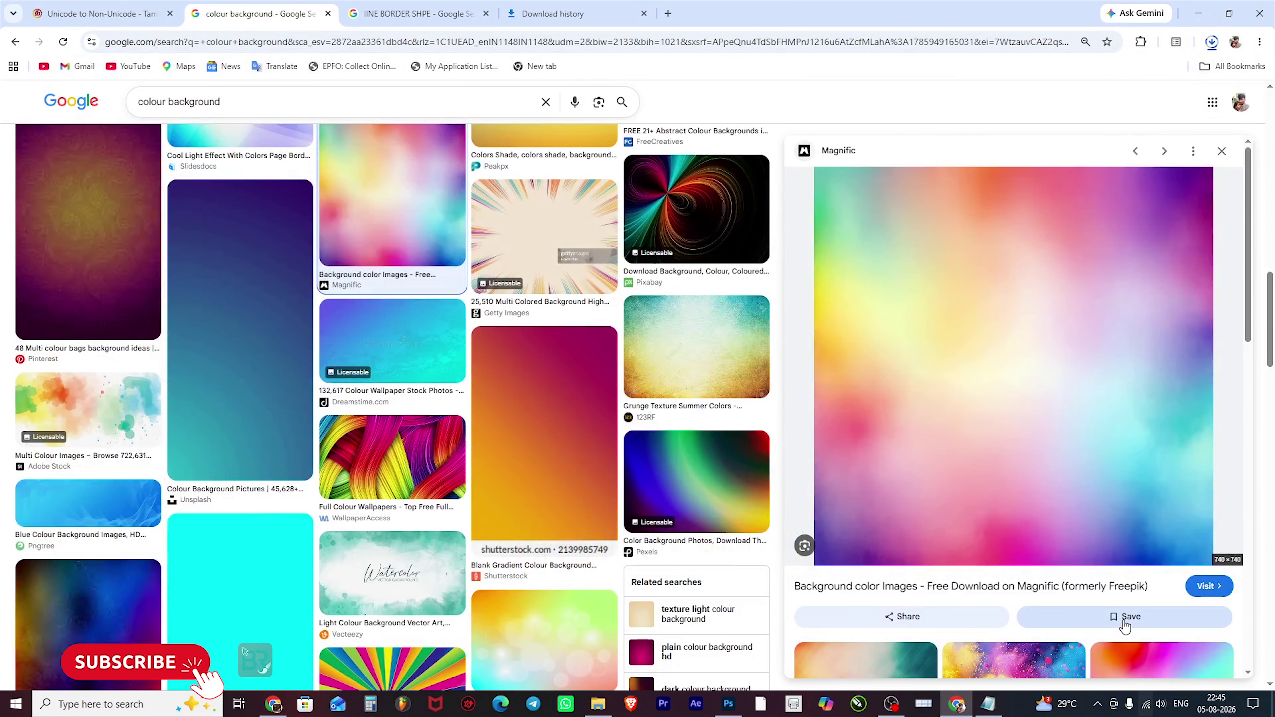
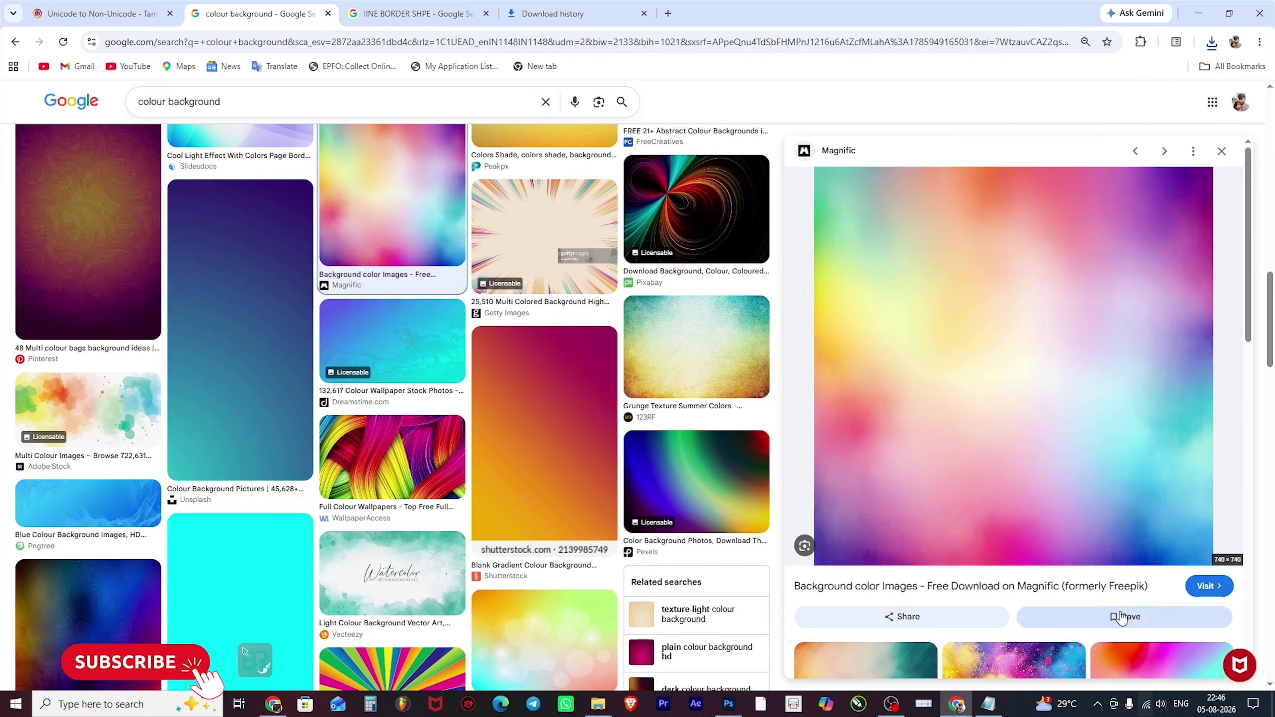
- Bring the downloaded images (21).png from Chrome into the Photoshop banner document
{"action": "left_click", "coordinate": [1212, 42]}
{"action": "key", "text": "alt+Tab"}
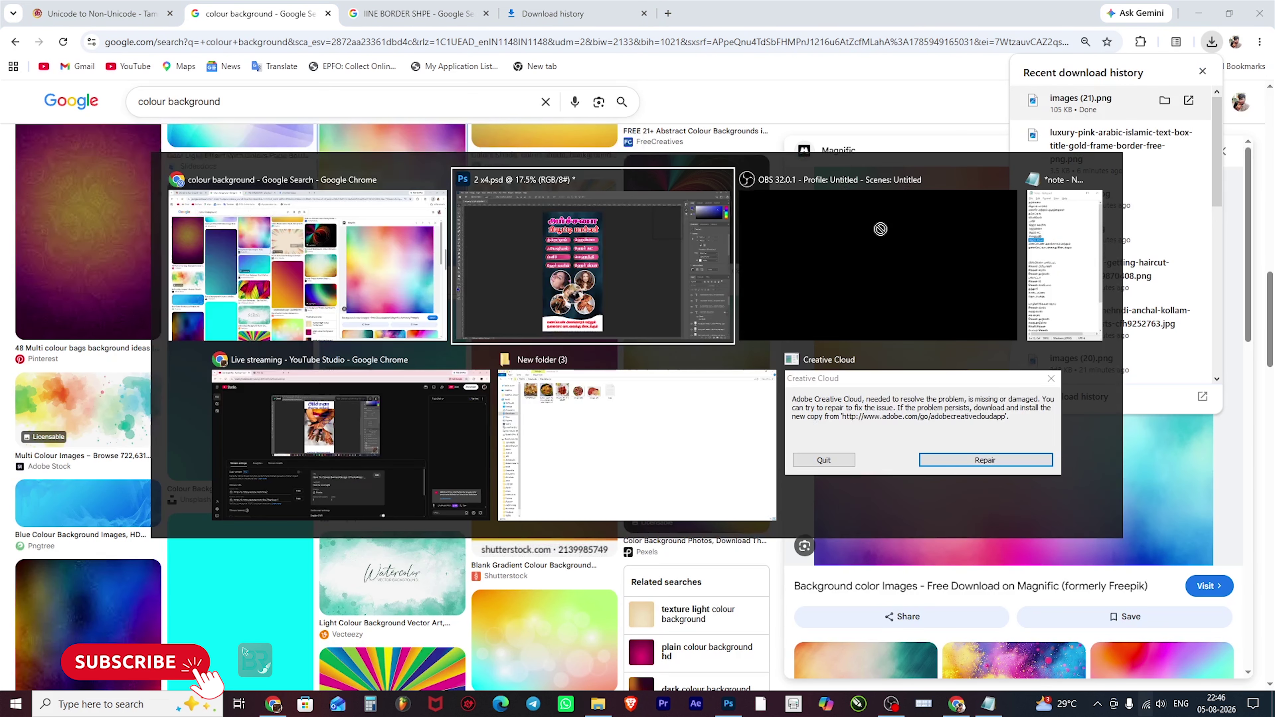
{"action": "left_click_drag", "start_coordinate": [881, 229], "coordinate": [682, 235]}
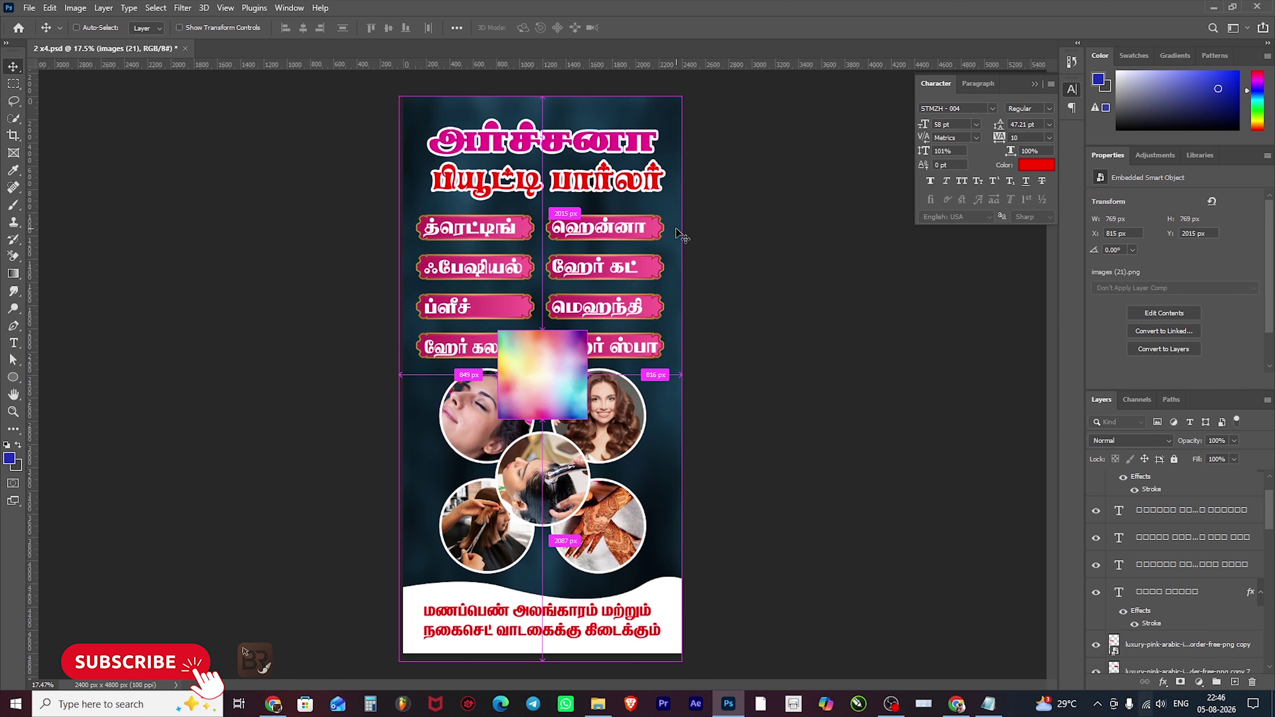
- Scale and stretch the multicolour image to about 2725 × 4926 px so it covers the whole banner
{"action": "key", "text": "ctrl+t"}
{"action": "left_click_drag", "start_coordinate": [588, 331], "coordinate": [833, 86]}
{"action": "left_click_drag", "start_coordinate": [827, 373], "coordinate": [707, 374]}
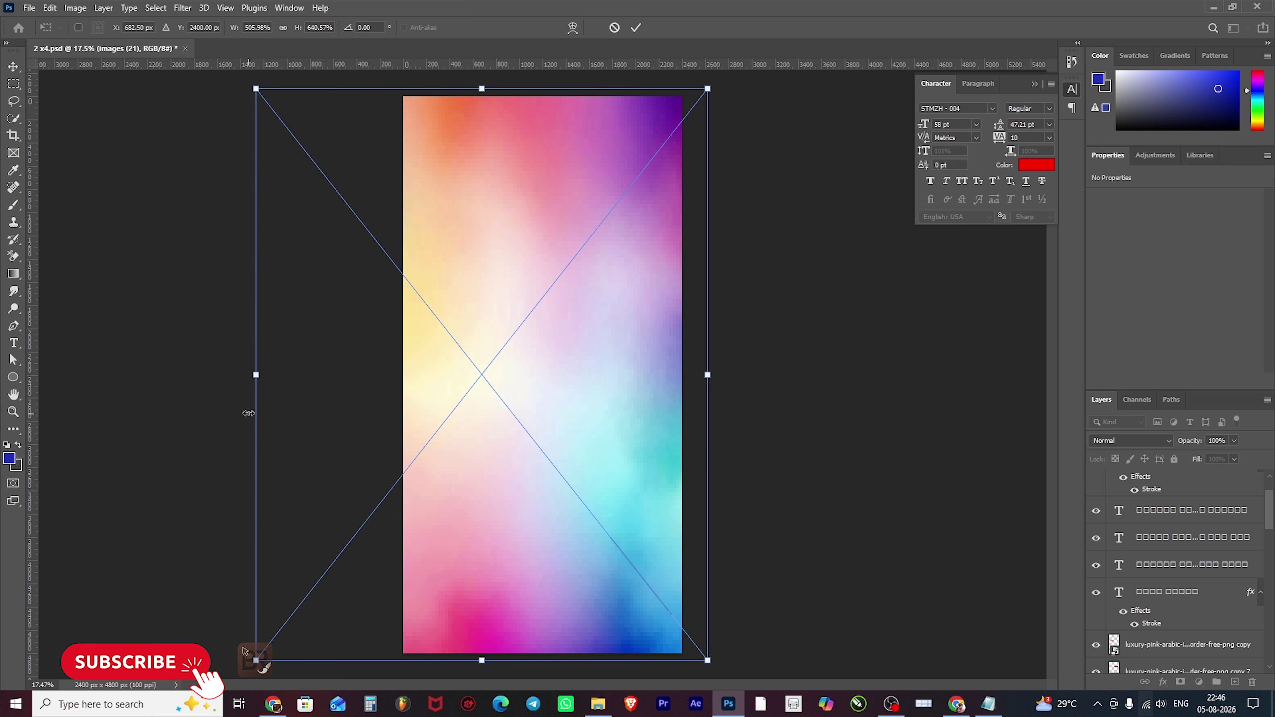
{"action": "left_click_drag", "start_coordinate": [257, 374], "coordinate": [392, 374]}
{"action": "key", "text": "Return"}
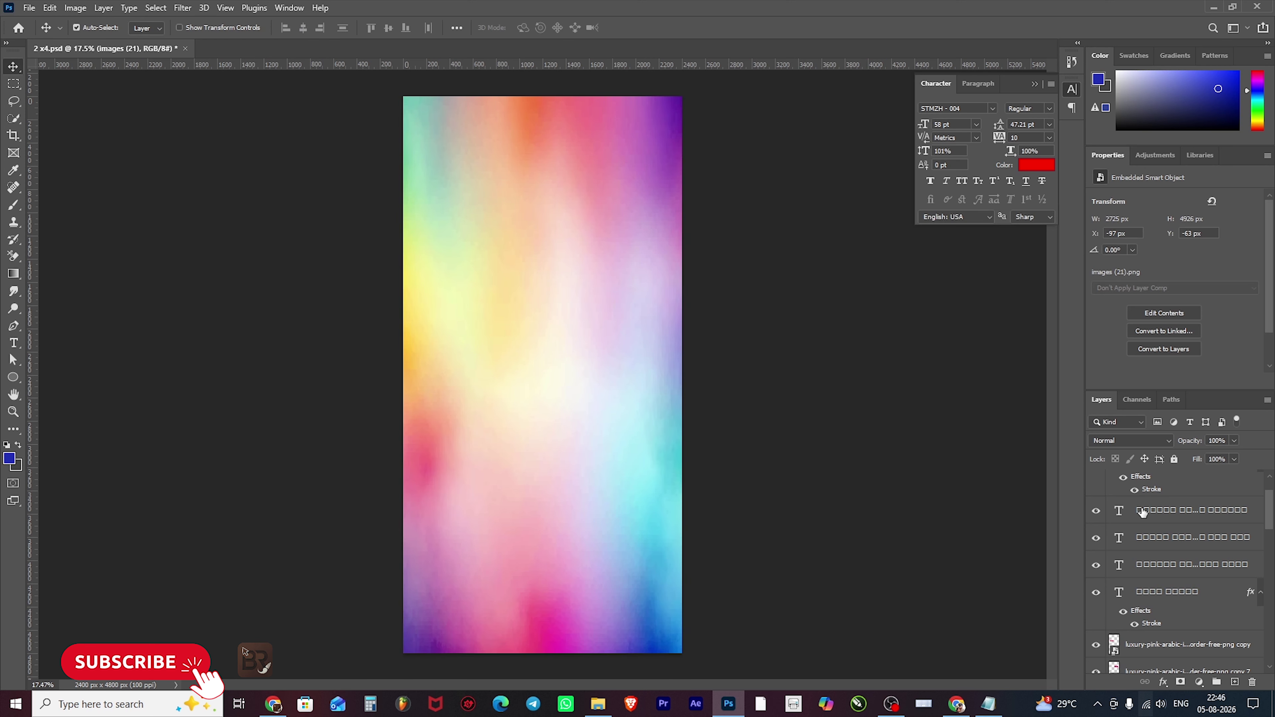
- Move the images (21) layer down the stack to directly below Shape 1 and above images (24)
{"action": "scroll", "coordinate": [1153, 545], "scroll_direction": "up", "scroll_amount": 3}
{"action": "scroll", "coordinate": [1165, 663], "scroll_direction": "down", "scroll_amount": 5}
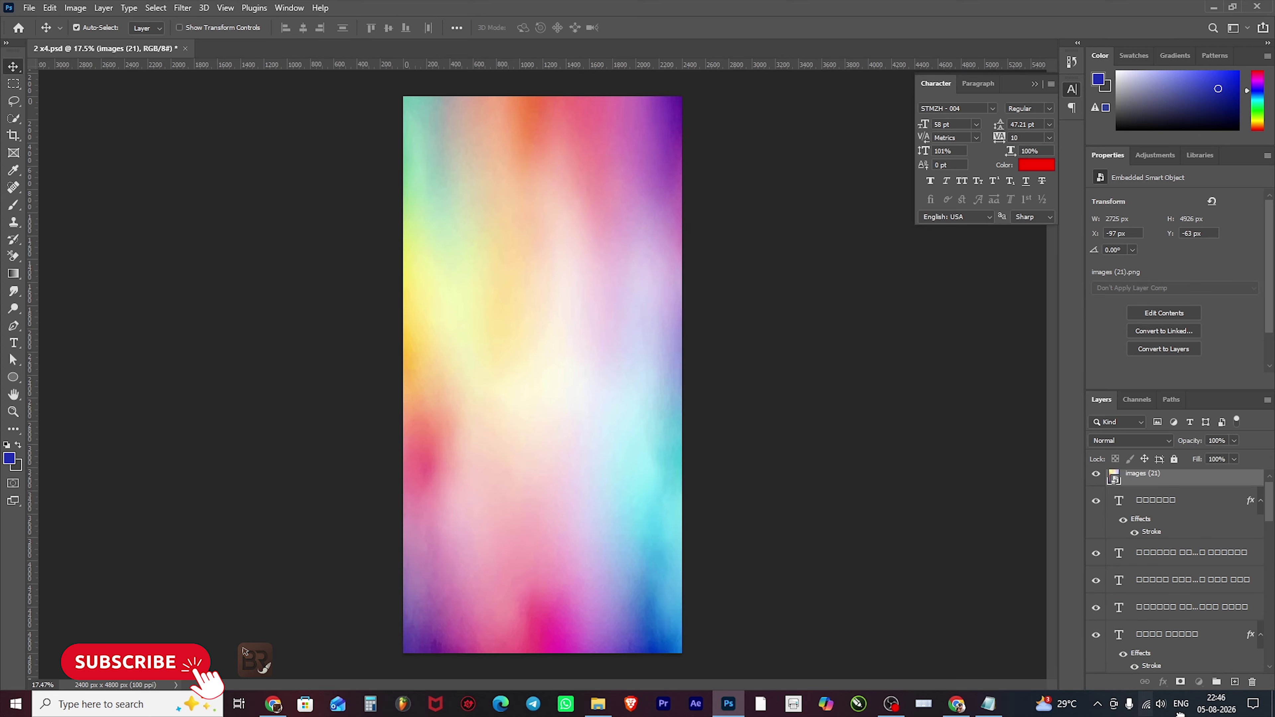
{"action": "scroll", "coordinate": [1175, 572], "scroll_direction": "down", "scroll_amount": 5}
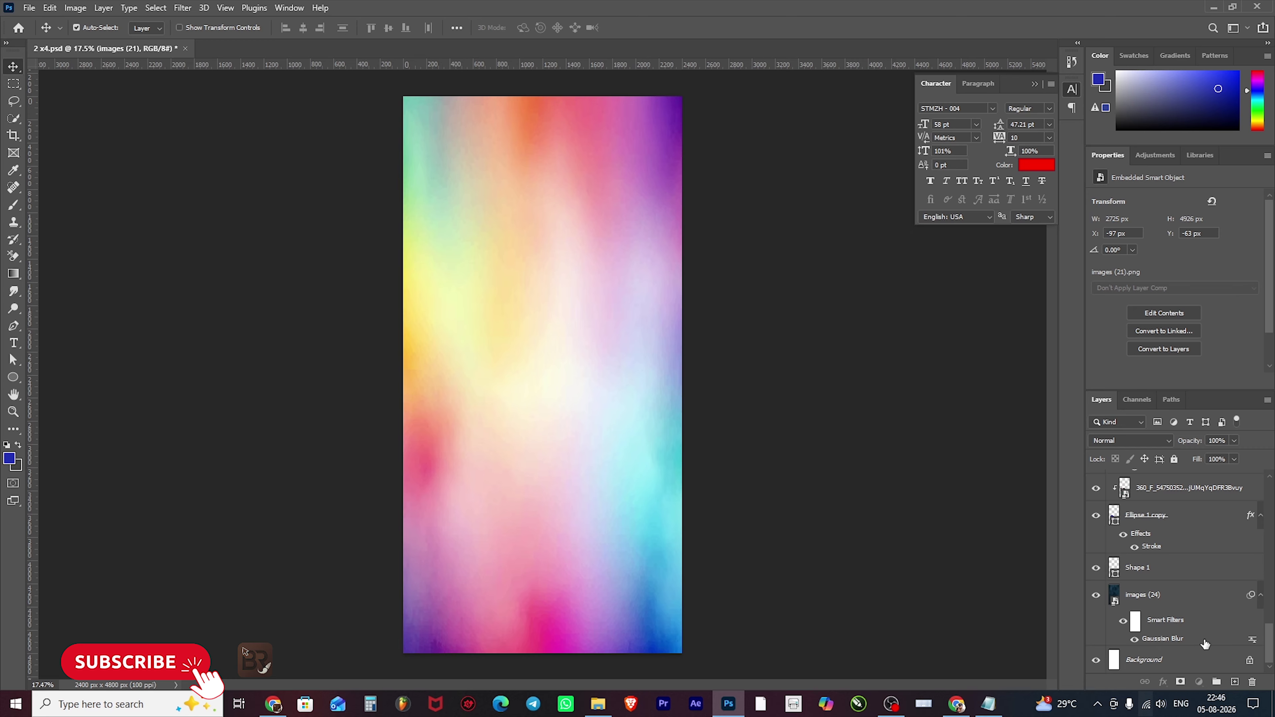
{"action": "scroll", "coordinate": [1134, 529], "scroll_direction": "up", "scroll_amount": 5}
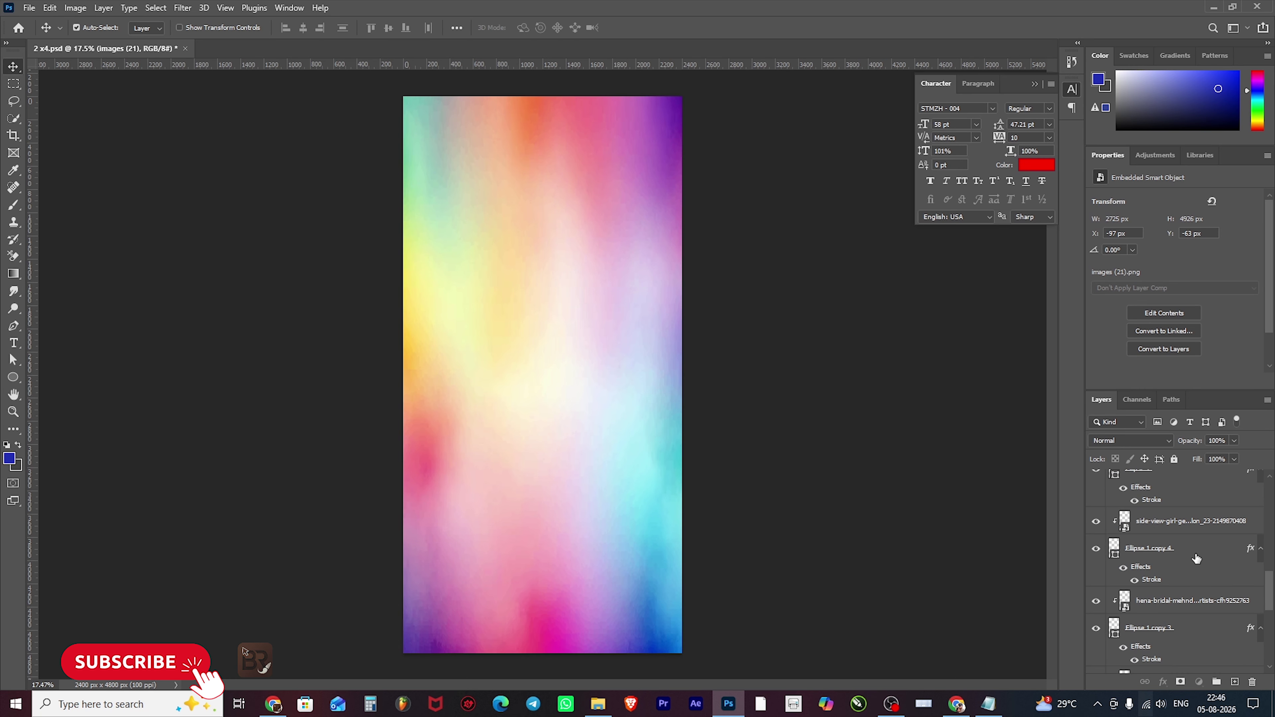
{"action": "scroll", "coordinate": [1259, 558], "scroll_direction": "up", "scroll_amount": 5}
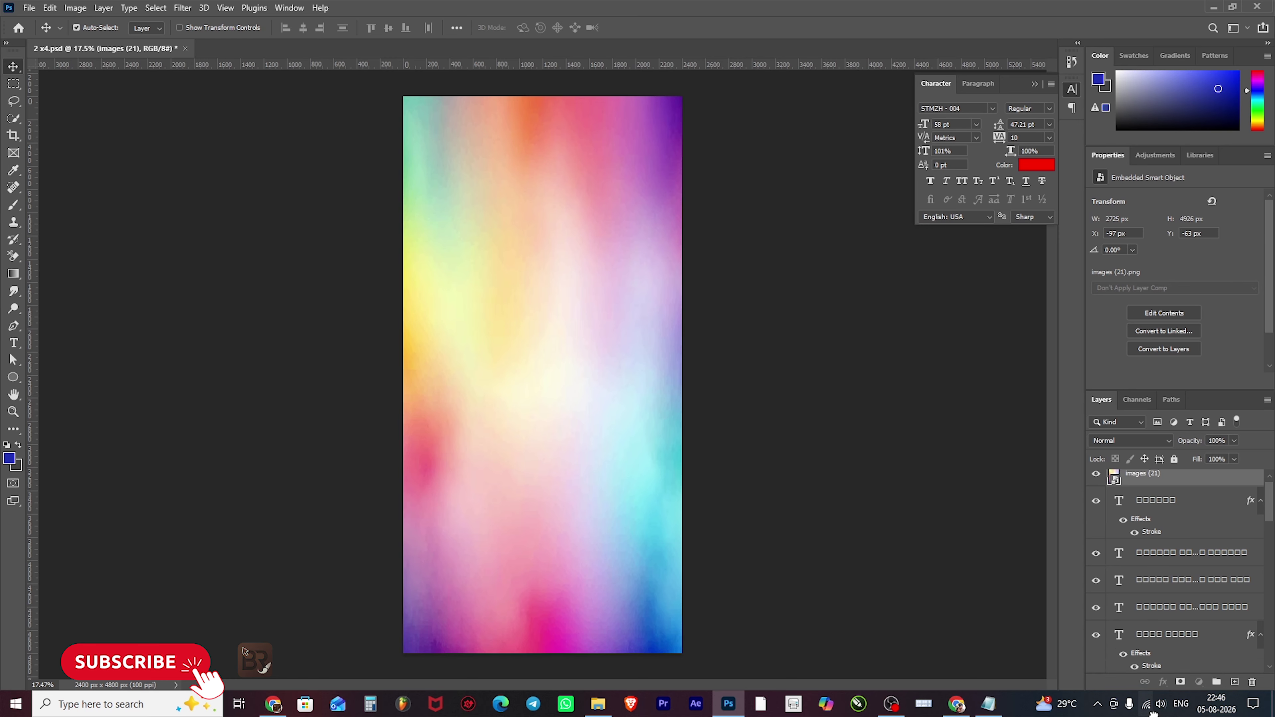
{"action": "scroll", "coordinate": [1174, 567], "scroll_direction": "down", "scroll_amount": 10}
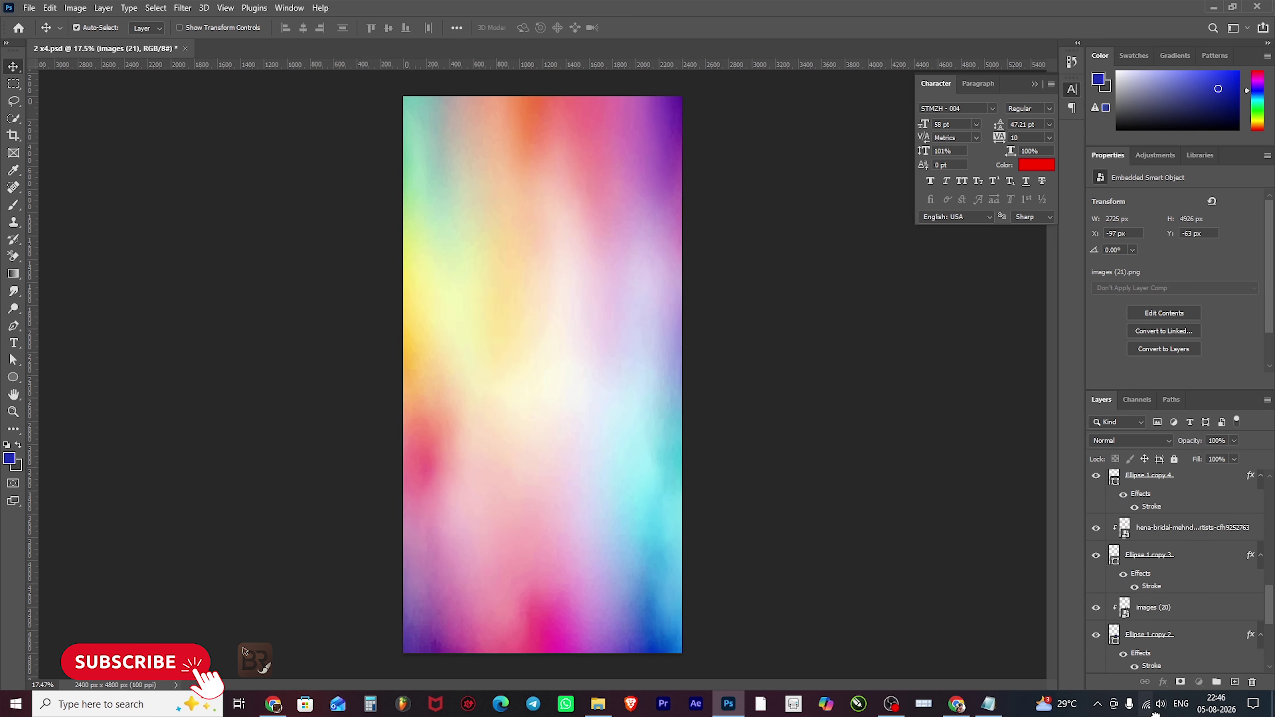
{"action": "left_click_drag", "start_coordinate": [1154, 710], "coordinate": [1158, 585]}
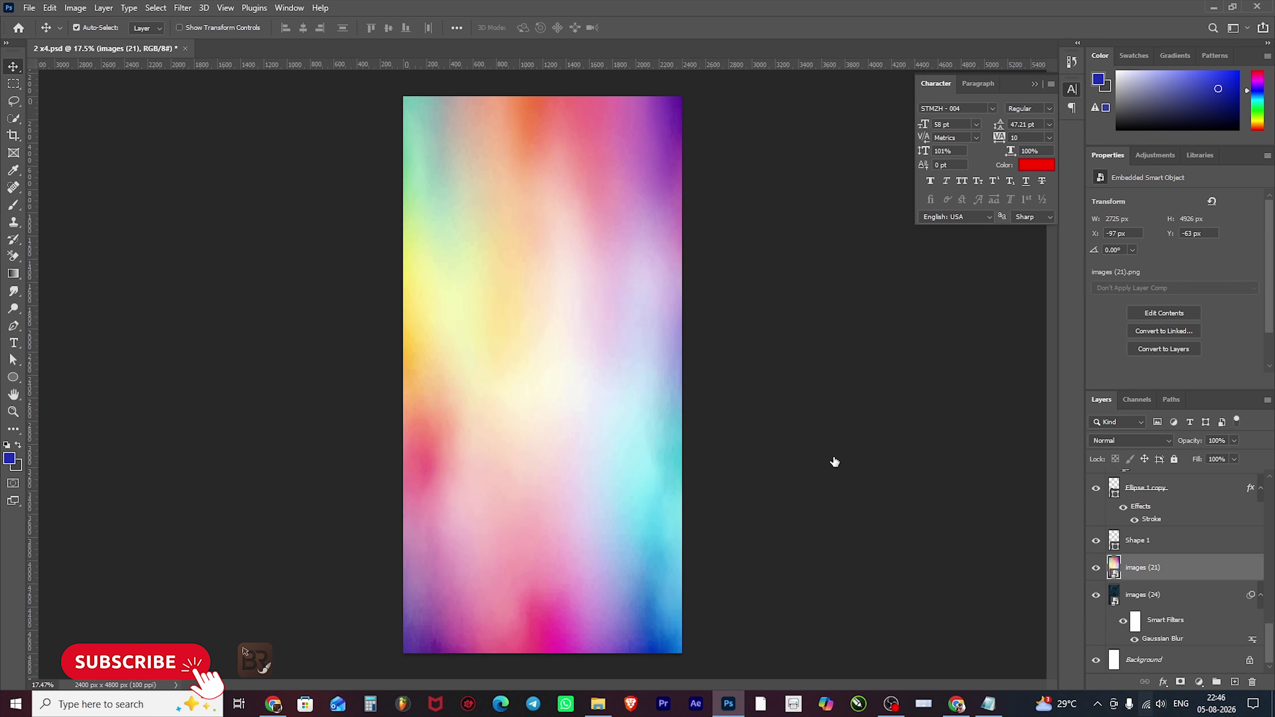
{"action": "left_click", "coordinate": [839, 464]}
- Move the dark images (24) layer above images (21) and preview other blend modes, keeping it at Normal
{"action": "scroll", "coordinate": [708, 459], "scroll_direction": "up", "scroll_amount": 2, "text": "alt"}
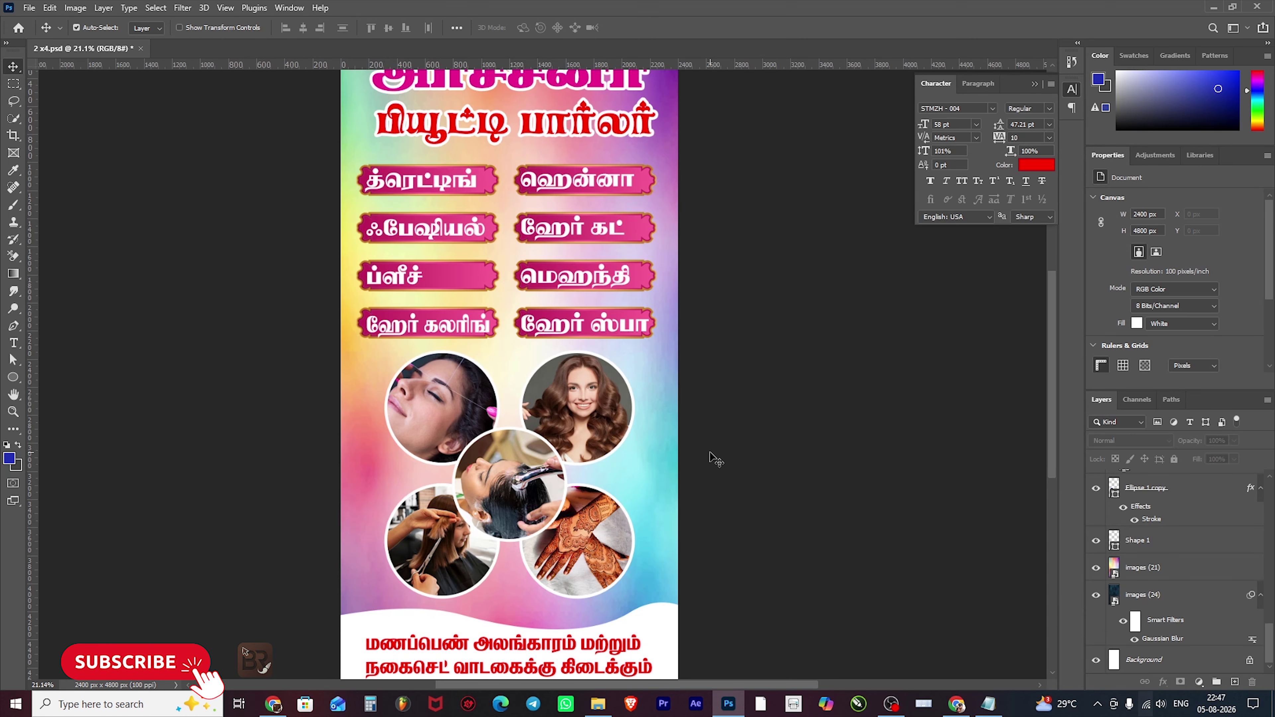
{"action": "scroll", "coordinate": [708, 408], "scroll_direction": "down", "scroll_amount": 1}
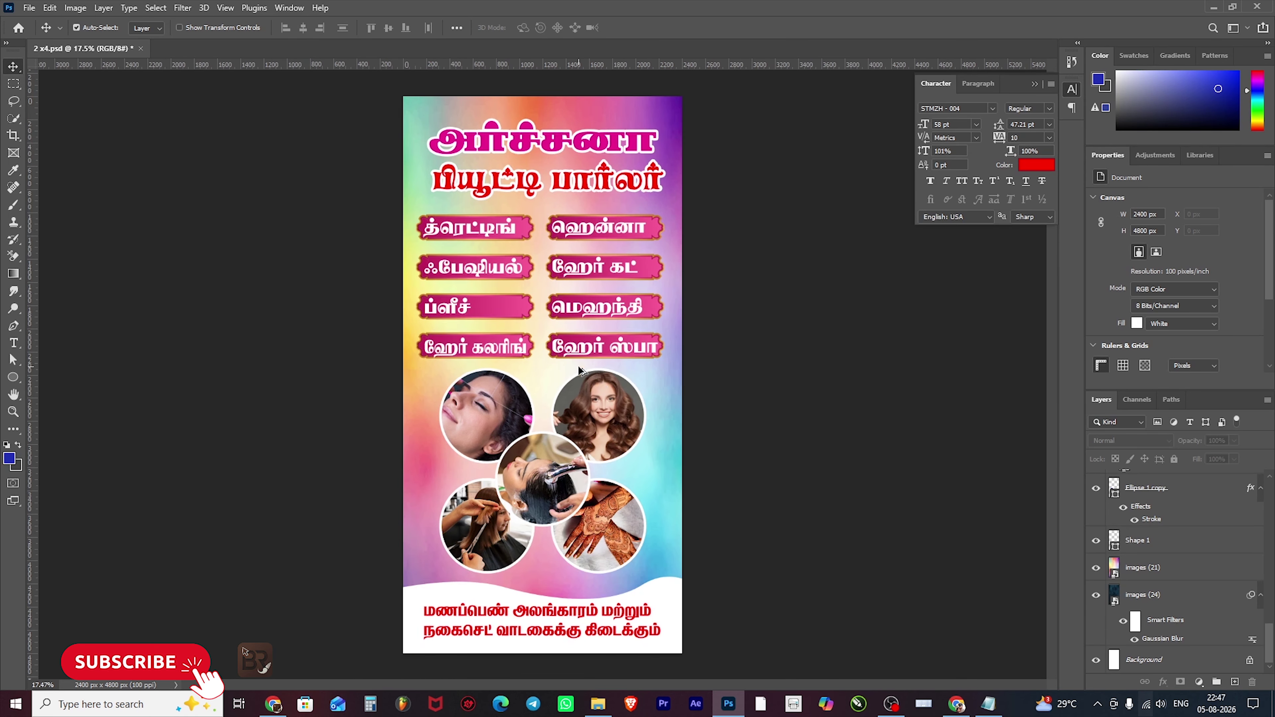
{"action": "scroll", "coordinate": [617, 472], "scroll_direction": "down", "scroll_amount": 1}
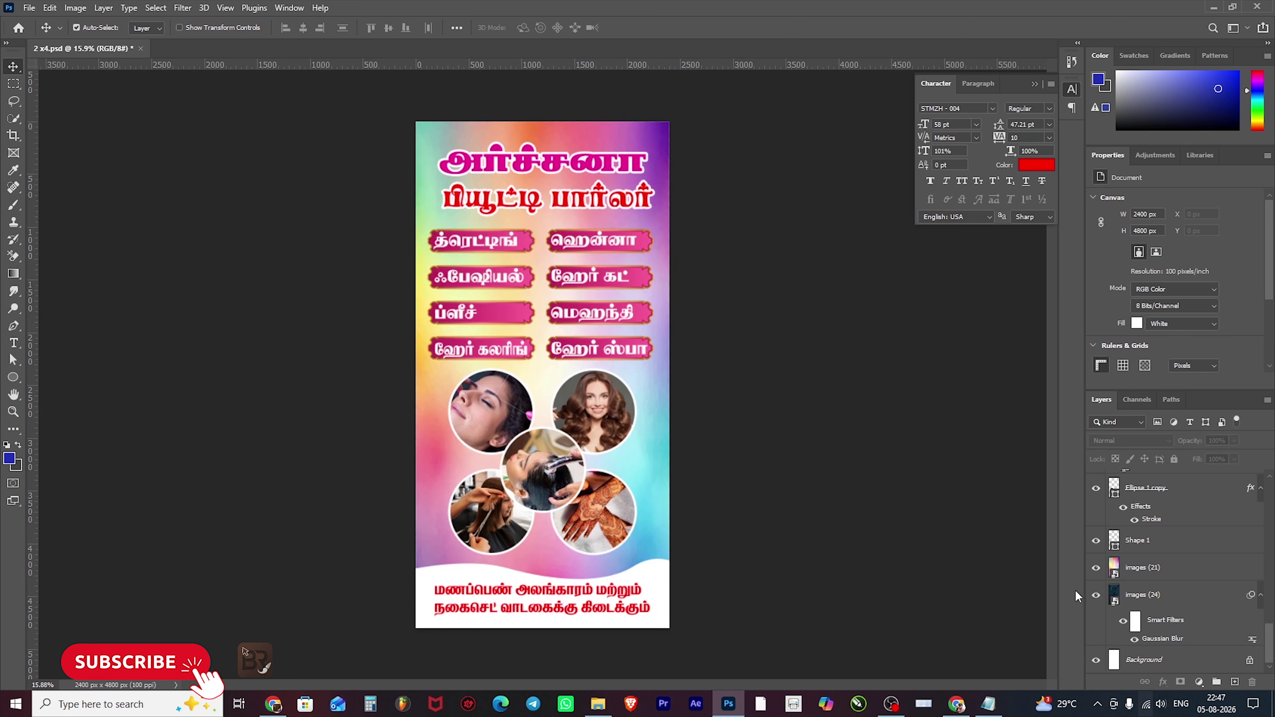
{"action": "left_click", "coordinate": [1095, 595]}
{"action": "left_click", "coordinate": [1096, 595]}
{"action": "left_click_drag", "start_coordinate": [1111, 597], "coordinate": [1124, 557]}
{"action": "left_click", "coordinate": [1141, 441]}
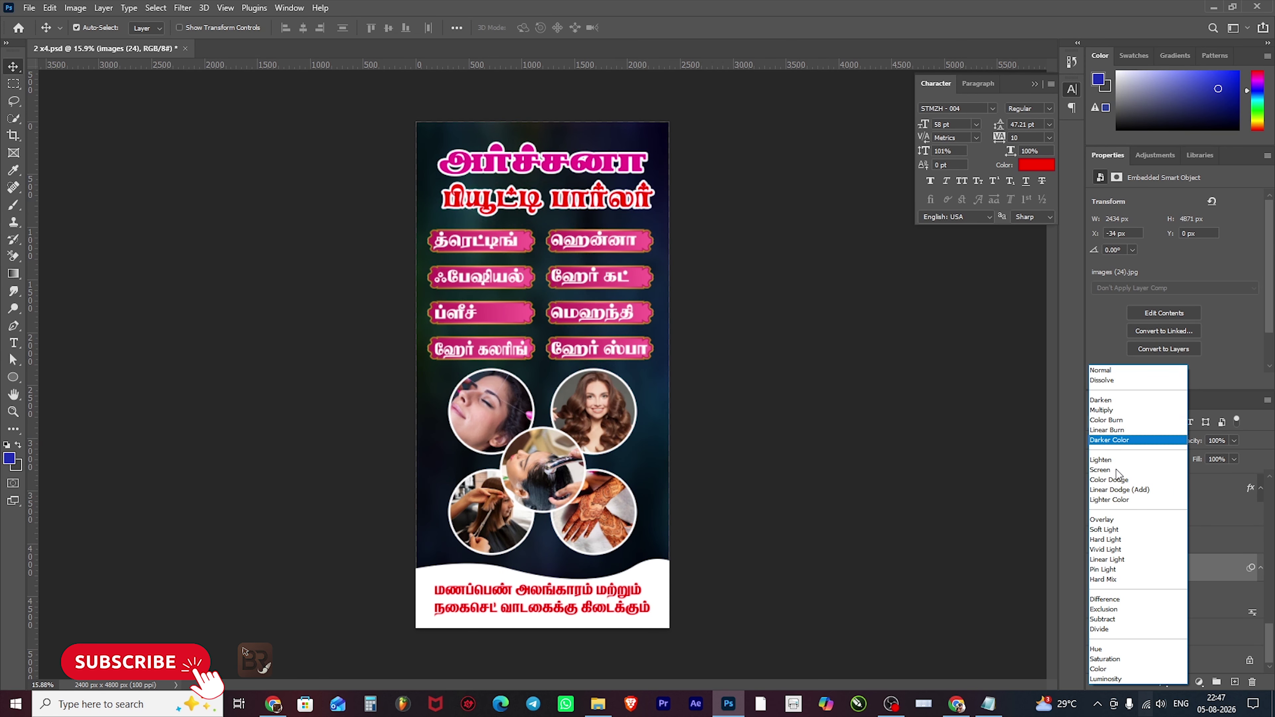
{"action": "left_click", "coordinate": [915, 438]}
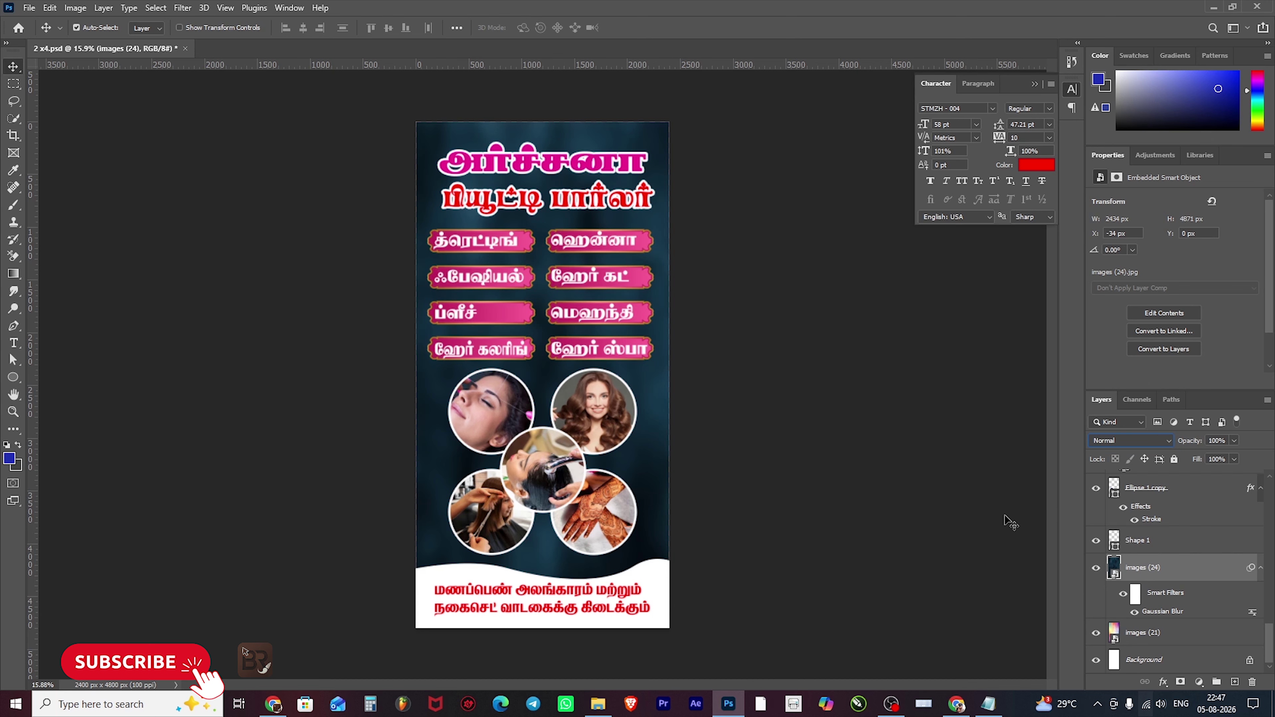
- Hide the dark images (24) background layer and deselect all layers
{"action": "left_click", "coordinate": [1096, 567]}
{"action": "left_click", "coordinate": [742, 417]}
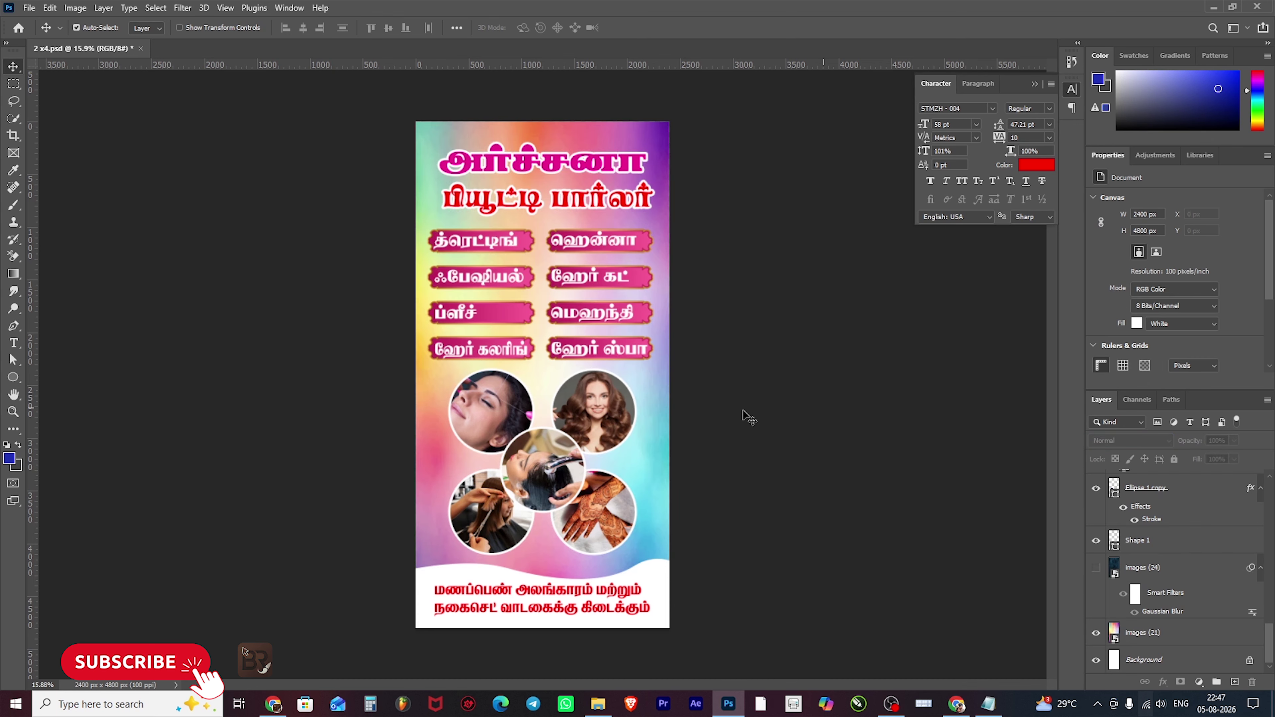
{"action": "scroll", "coordinate": [746, 411], "scroll_direction": "up", "scroll_amount": 3}
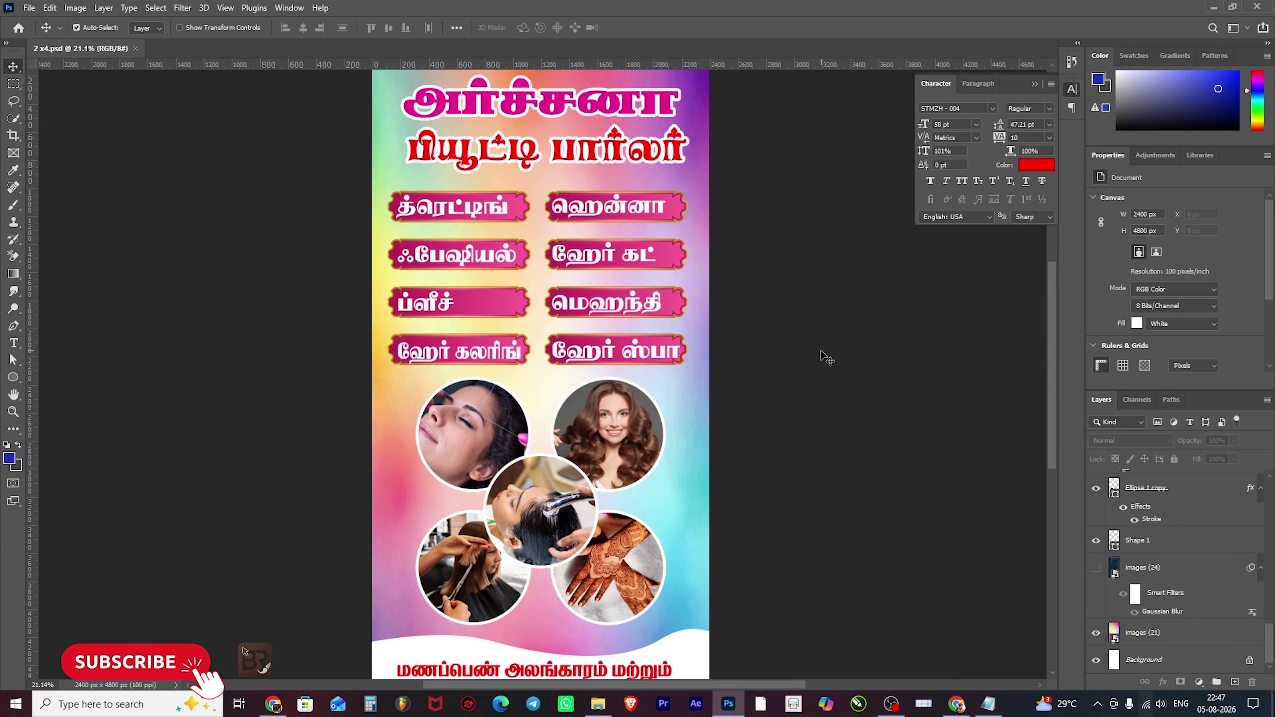
- Move the pink frame behind ஹேர் கலரிங் slightly so it centres around the text, at about X 130, Y 2047 px
{"action": "scroll", "coordinate": [715, 359], "scroll_direction": "down", "scroll_amount": 3}
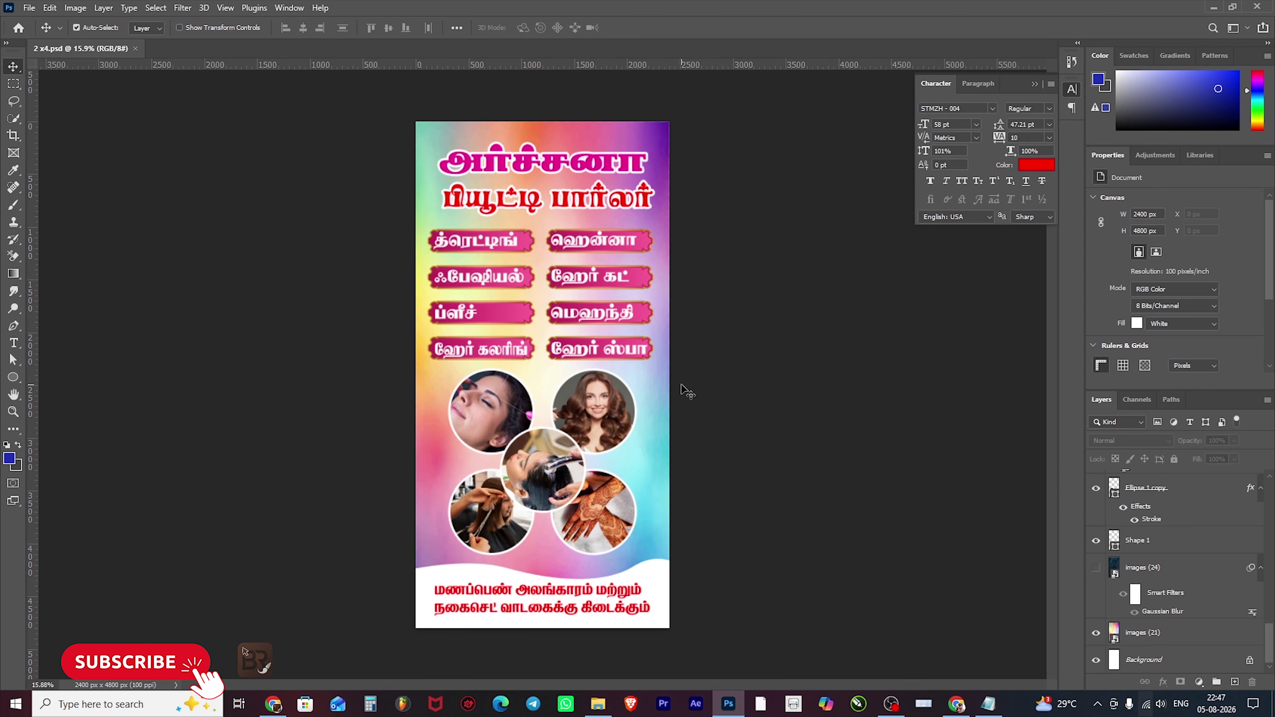
{"action": "scroll", "coordinate": [456, 360], "scroll_direction": "up", "scroll_amount": 10}
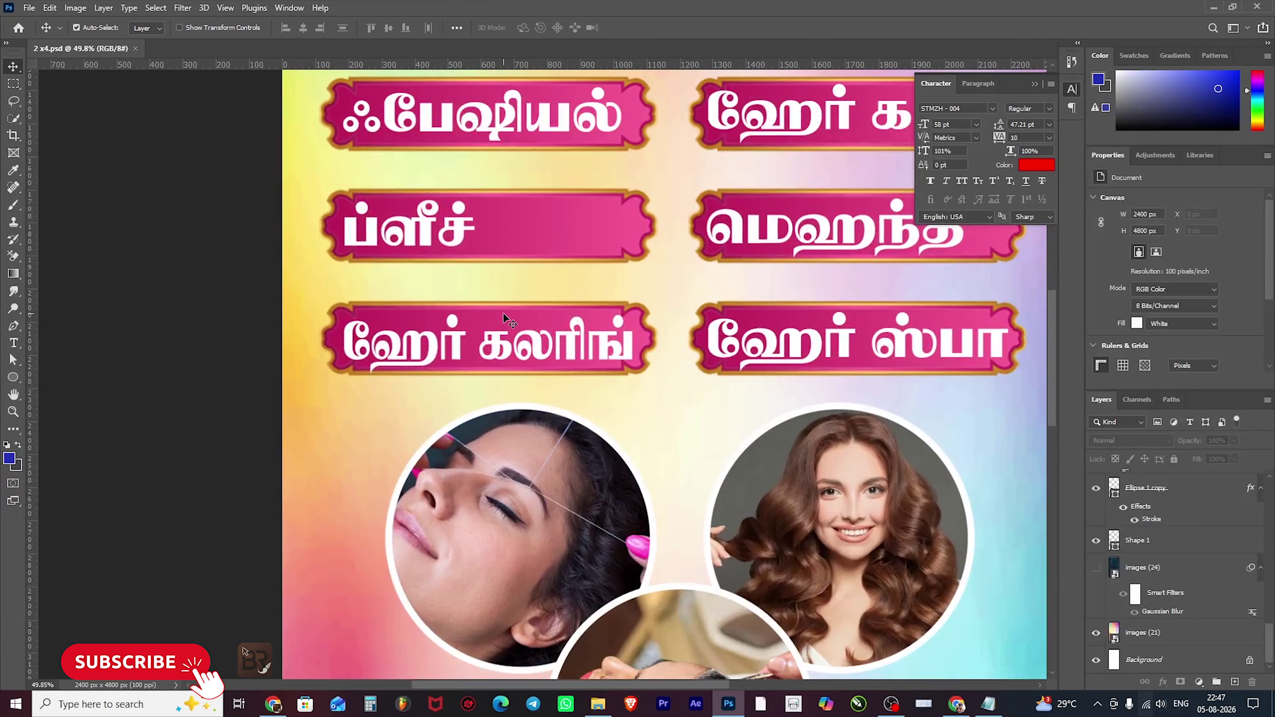
{"action": "left_click", "coordinate": [503, 314]}
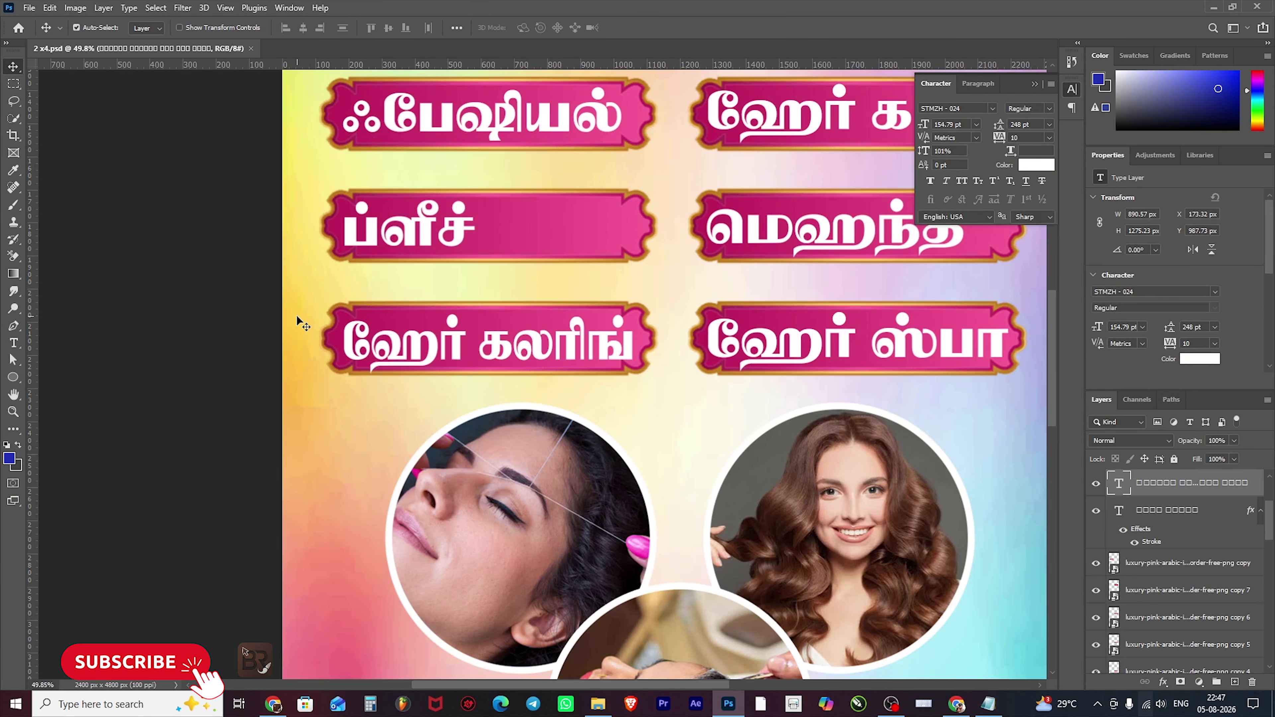
{"action": "mouse_move", "coordinate": [328, 327]}
{"action": "left_mouse_down"}
{"action": "mouse_move", "coordinate": [342, 334]}
{"action": "mouse_move", "coordinate": [339, 321]}
{"action": "left_mouse_up"}
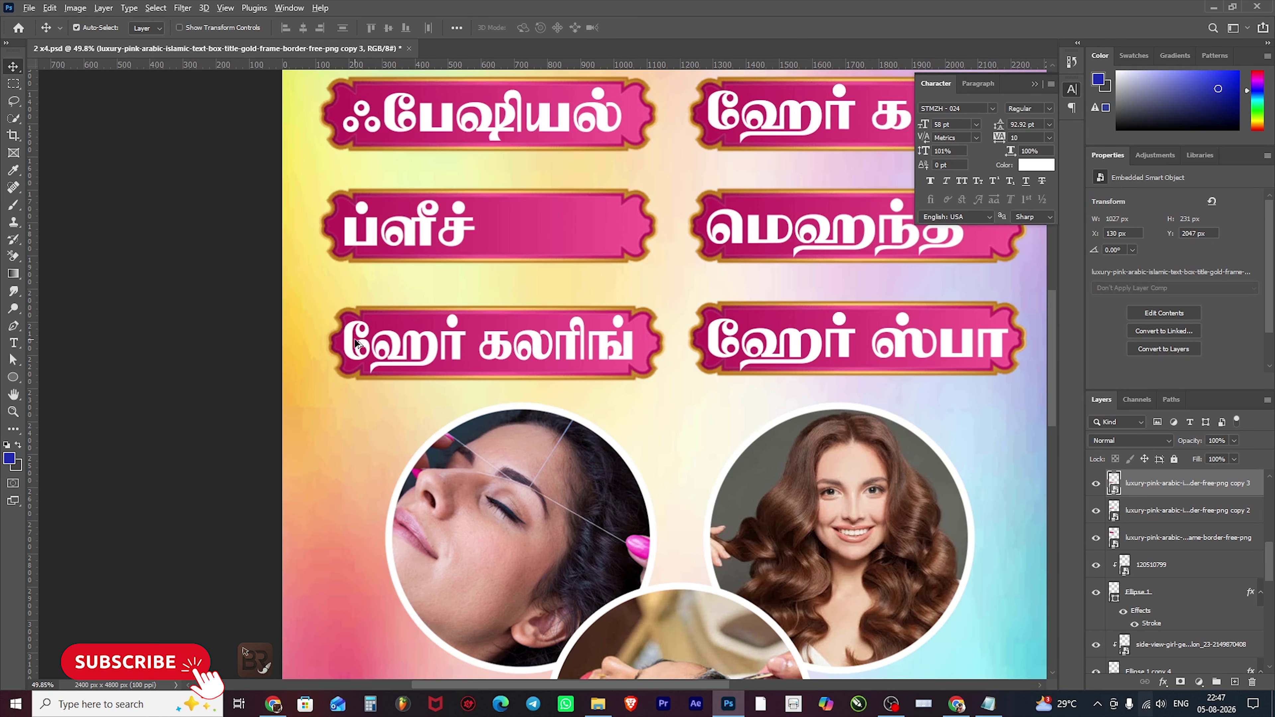
{"action": "scroll", "coordinate": [395, 413], "scroll_direction": "down", "scroll_amount": 3}
{"action": "scroll", "coordinate": [504, 442], "scroll_direction": "down", "scroll_amount": 2}
{"action": "scroll", "coordinate": [665, 344], "scroll_direction": "up", "scroll_amount": 1}
{"action": "scroll", "coordinate": [653, 308], "scroll_direction": "down", "scroll_amount": 2}
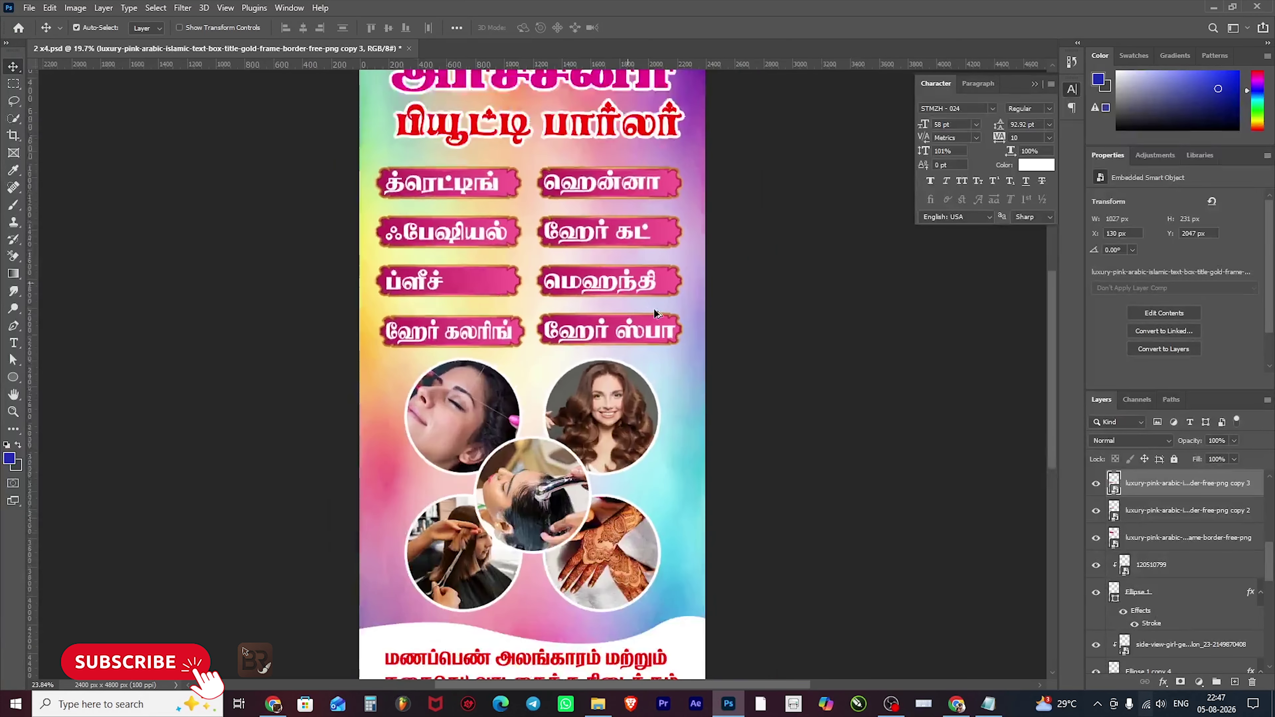
{"action": "scroll", "coordinate": [590, 184], "scroll_direction": "up", "scroll_amount": 1}
{"action": "scroll", "coordinate": [513, 267], "scroll_direction": "down", "scroll_amount": 3}
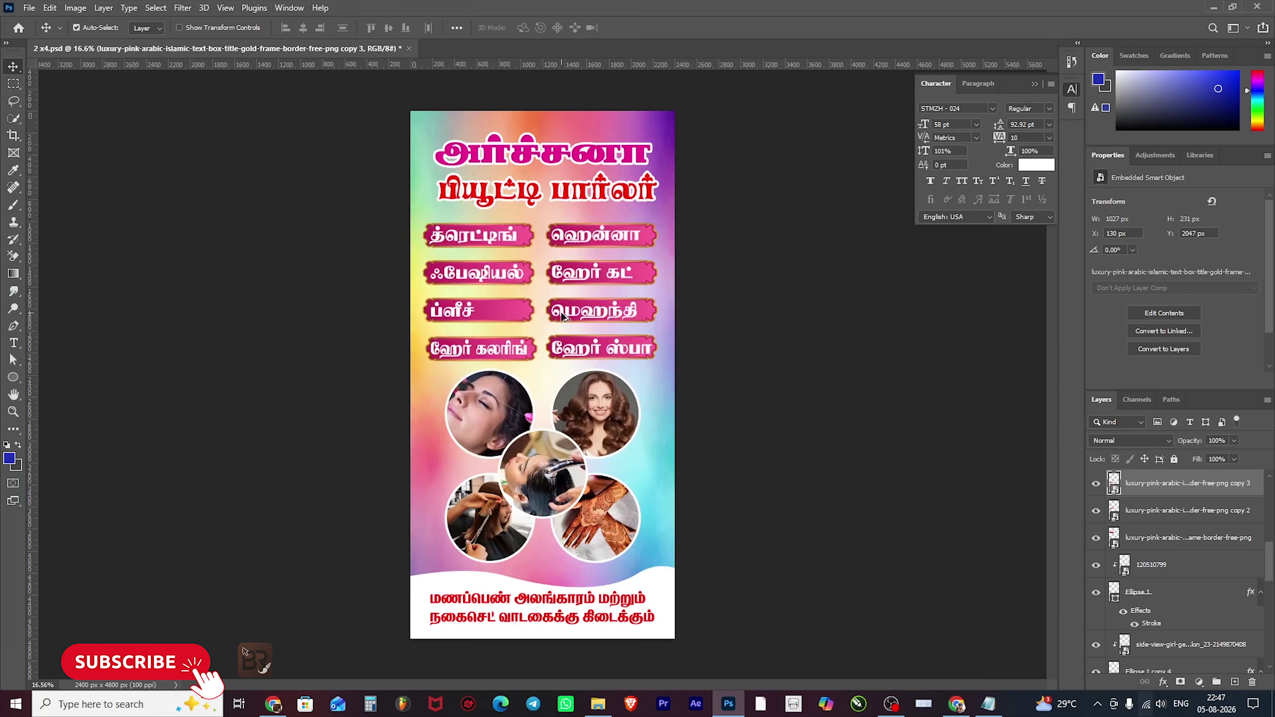
{"action": "left_click", "coordinate": [669, 346]}
- Switch to Chrome and search Google Images for "butipalar image"
{"action": "key", "text": "alt+Tab"}
{"action": "left_click_drag", "start_coordinate": [221, 102], "coordinate": [116, 99]}
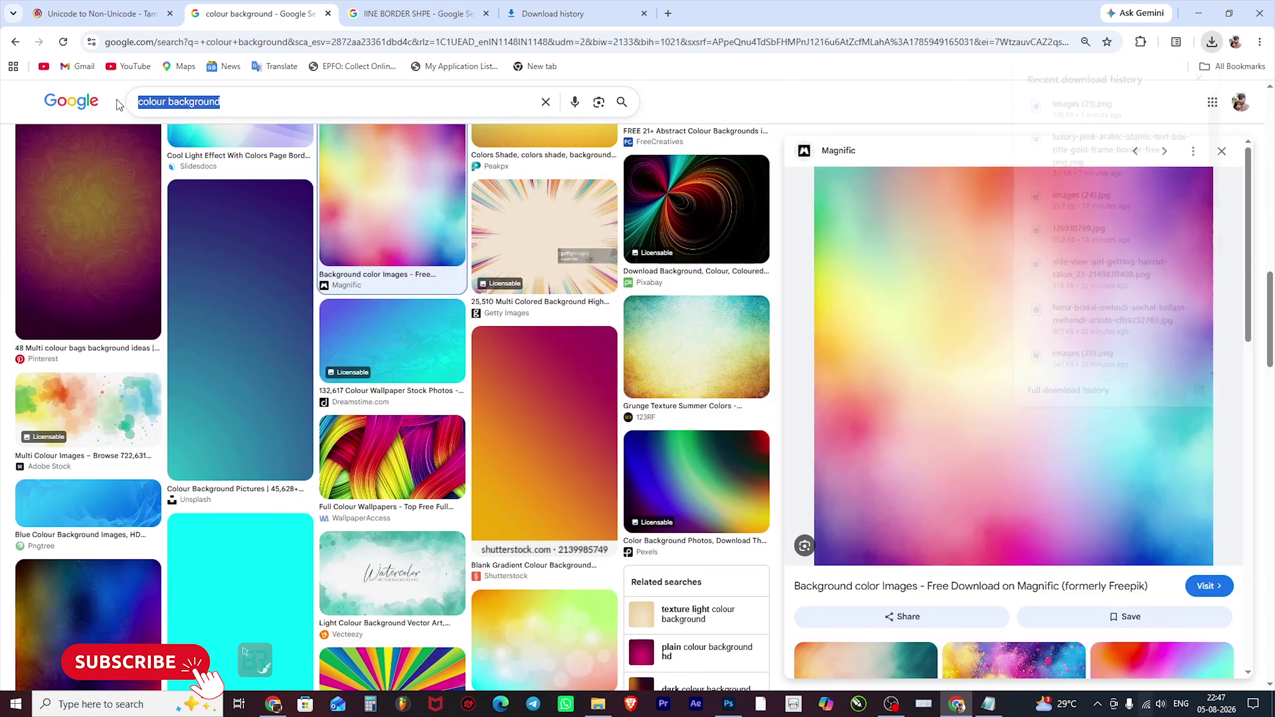
{"action": "type", "text": "BUT"}
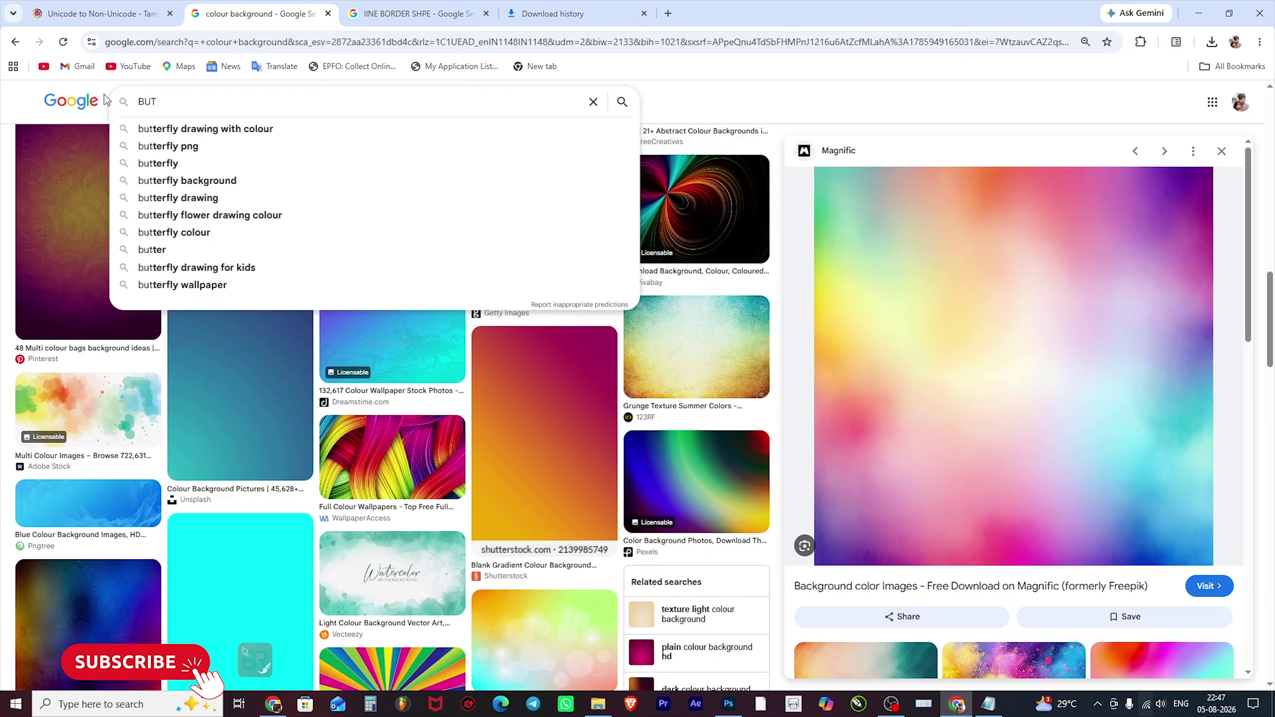
{"action": "type", "text": "T"}
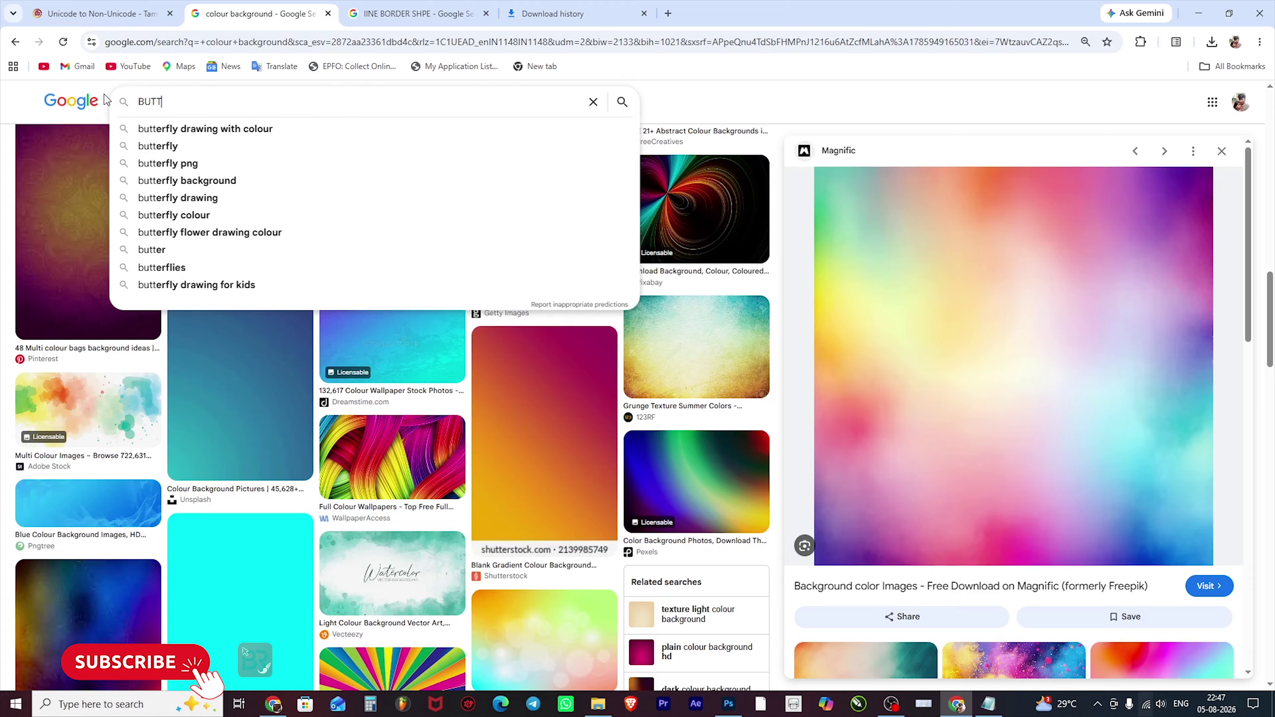
{"action": "key", "text": "BackSpace"}
{"action": "key", "text": "BackSpace"}
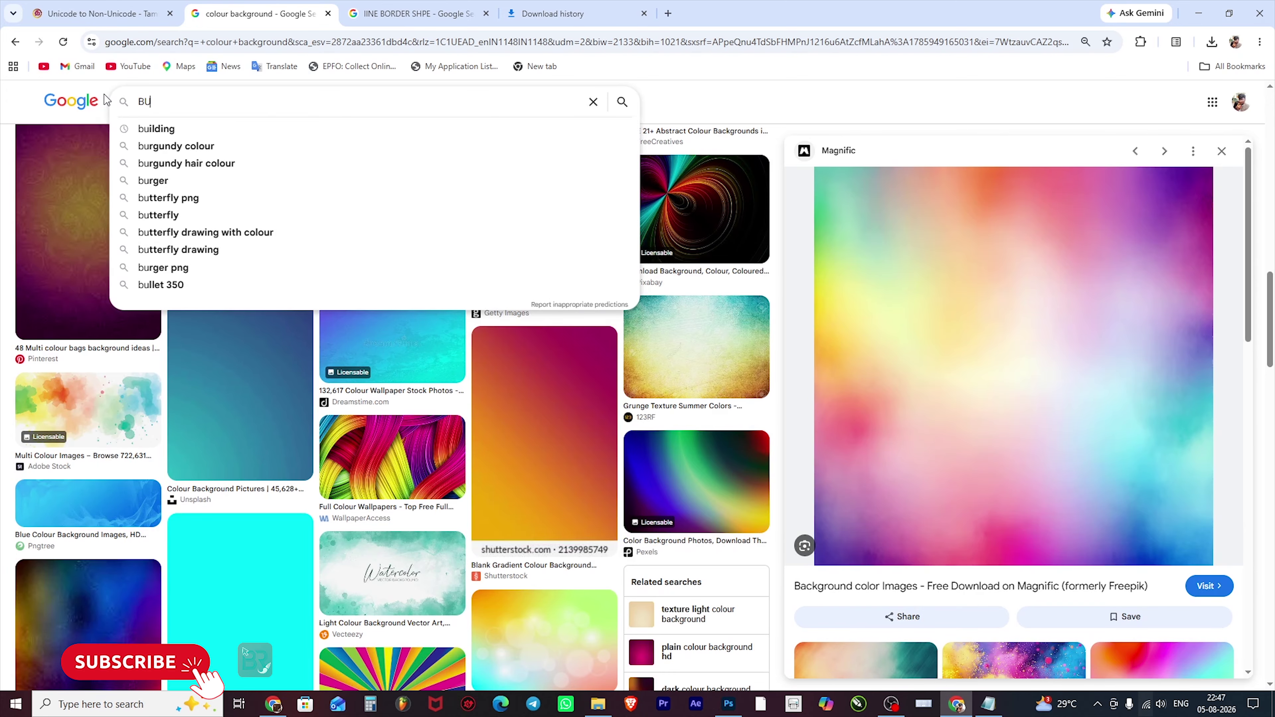
{"action": "type", "text": "TI"}
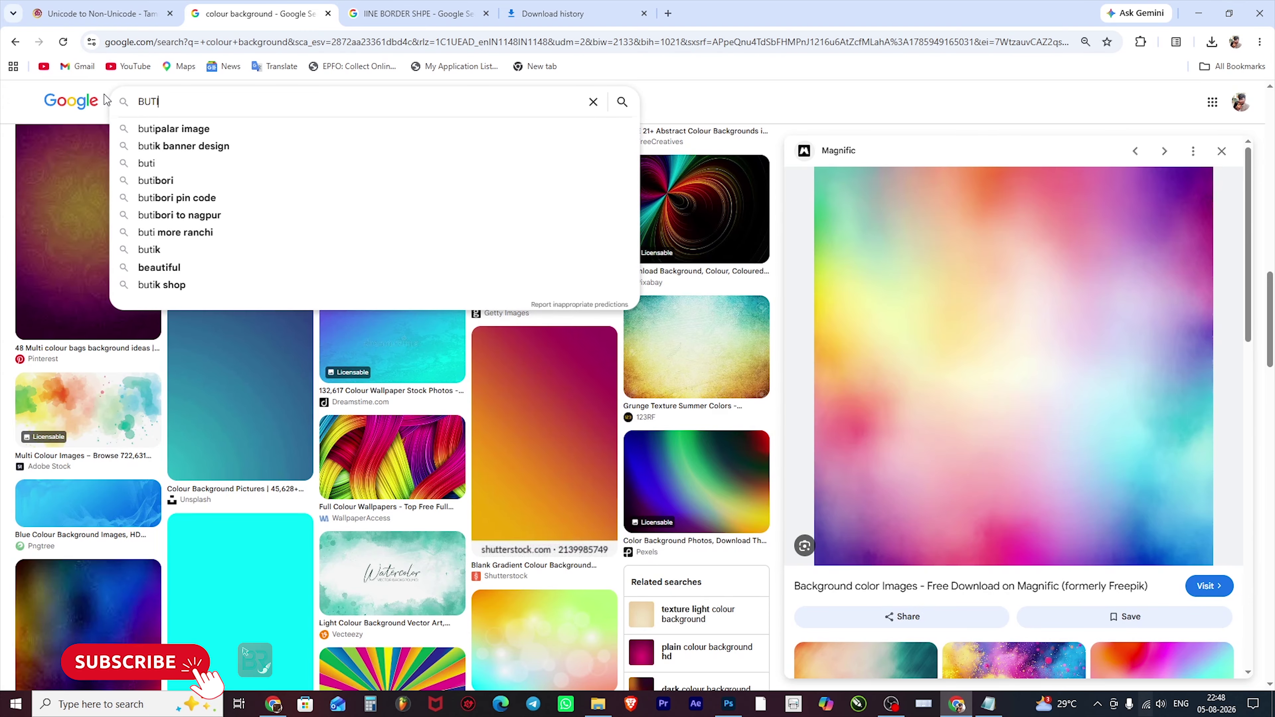
{"action": "key", "text": "Down"}
{"action": "key", "text": "Return"}
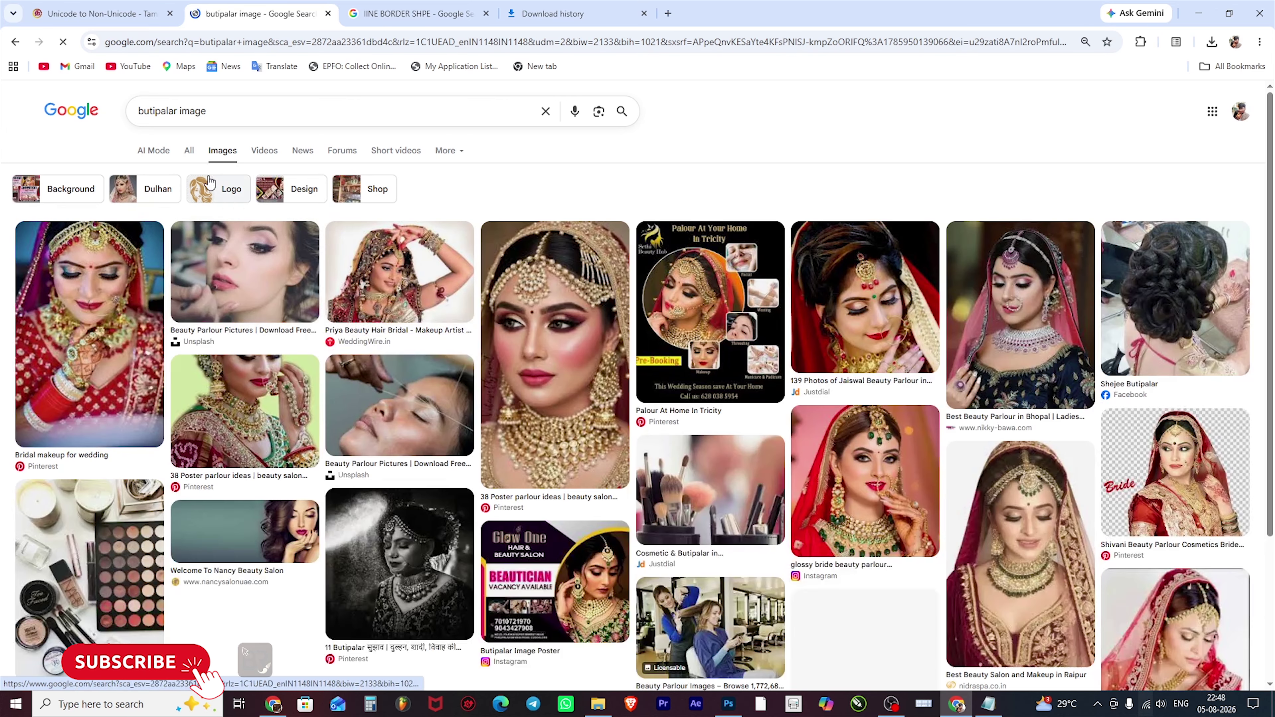
- Change the image search to "butipalar SHOP"
{"action": "double_click", "coordinate": [180, 110]}
{"action": "type", "text": "SH"}
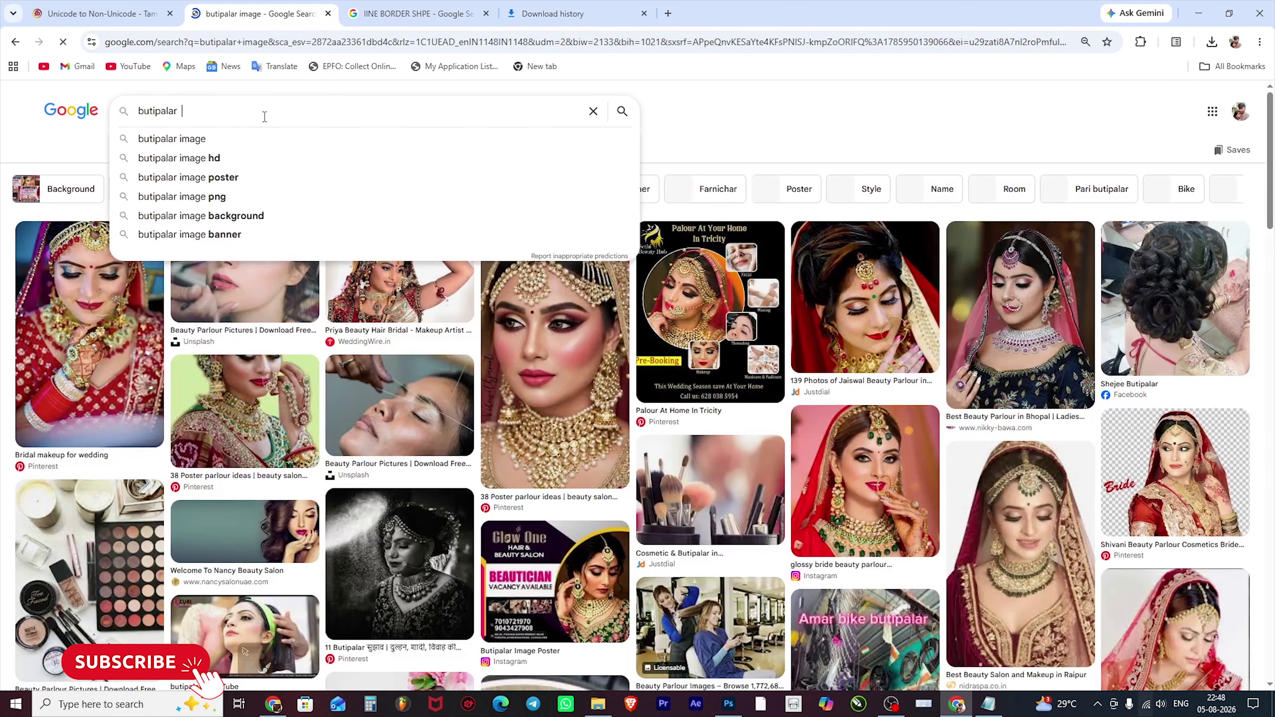
{"action": "type", "text": "OP"}
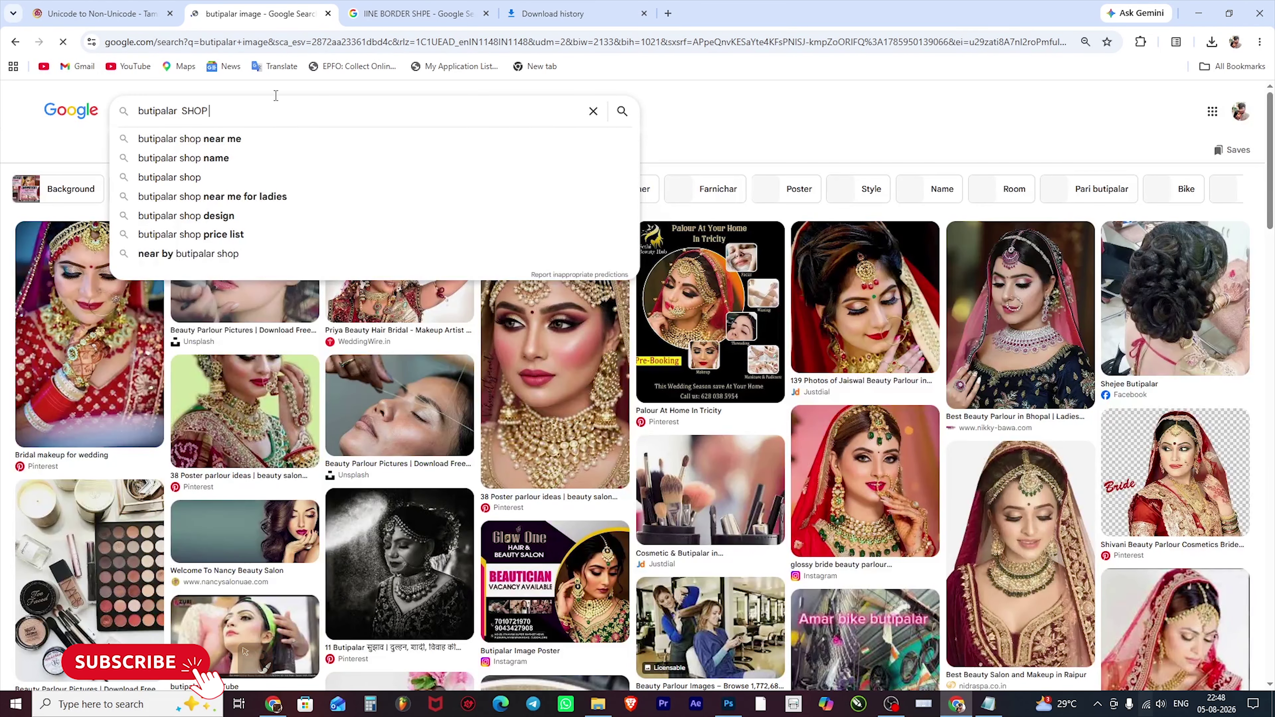
{"action": "key", "text": "Return"}
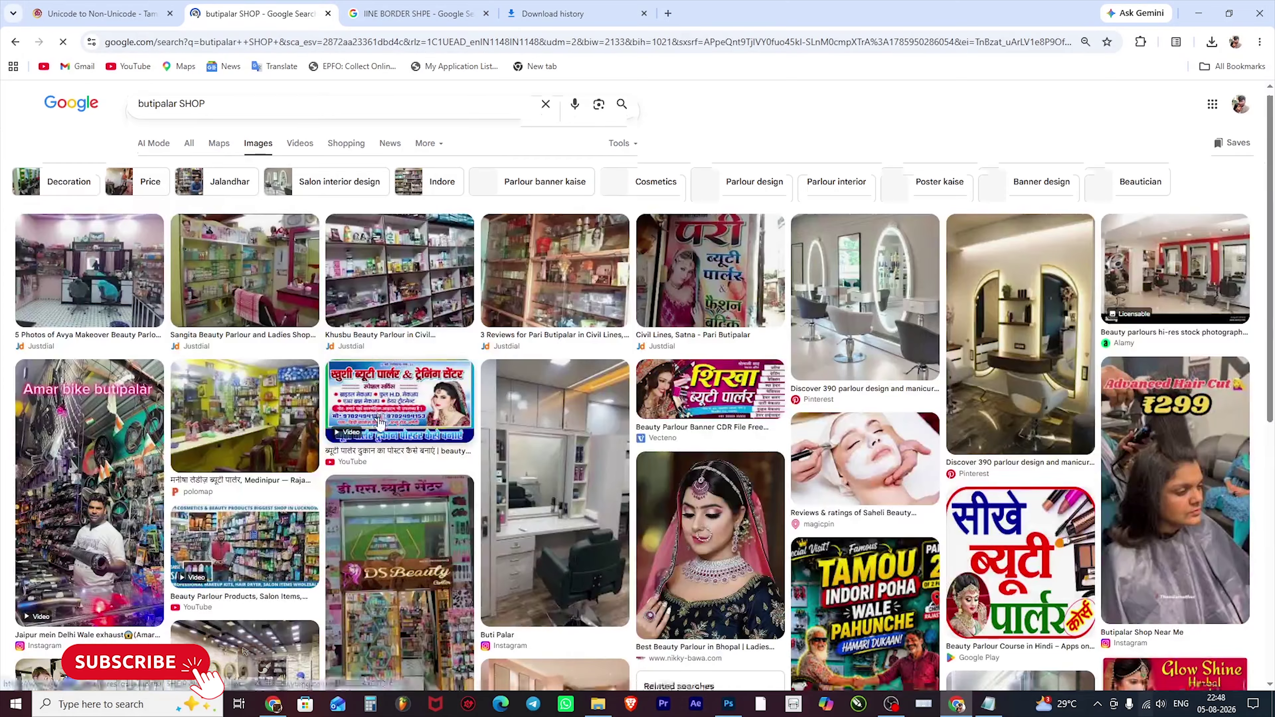
- Find the salon interior photo with pink chairs and chandelier and save it to Downloads as the JPG images (25)
{"action": "scroll", "coordinate": [563, 434], "scroll_direction": "down", "scroll_amount": 5}
{"action": "scroll", "coordinate": [563, 434], "scroll_direction": "down", "scroll_amount": 5}
{"action": "scroll", "coordinate": [435, 580], "scroll_direction": "up", "scroll_amount": 4}
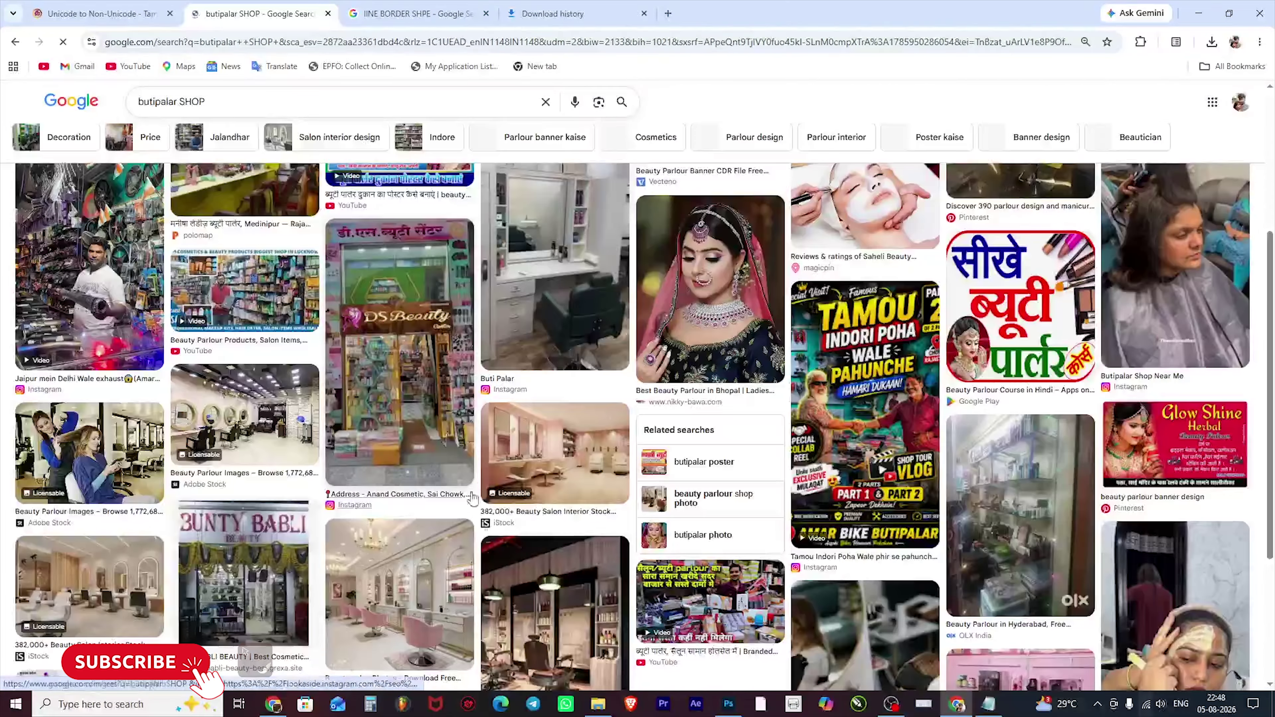
{"action": "left_click", "coordinate": [434, 580]}
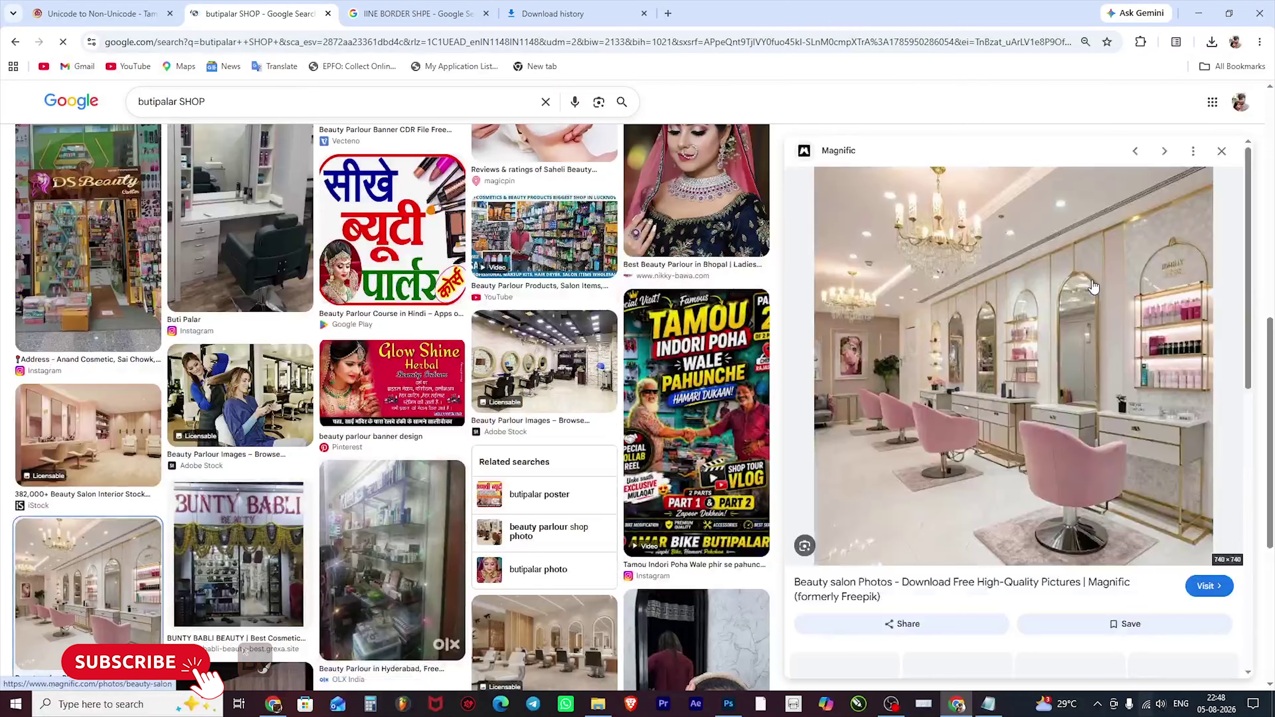
{"action": "right_click", "coordinate": [940, 372]}
{"action": "mouse_move", "coordinate": [1008, 648]}
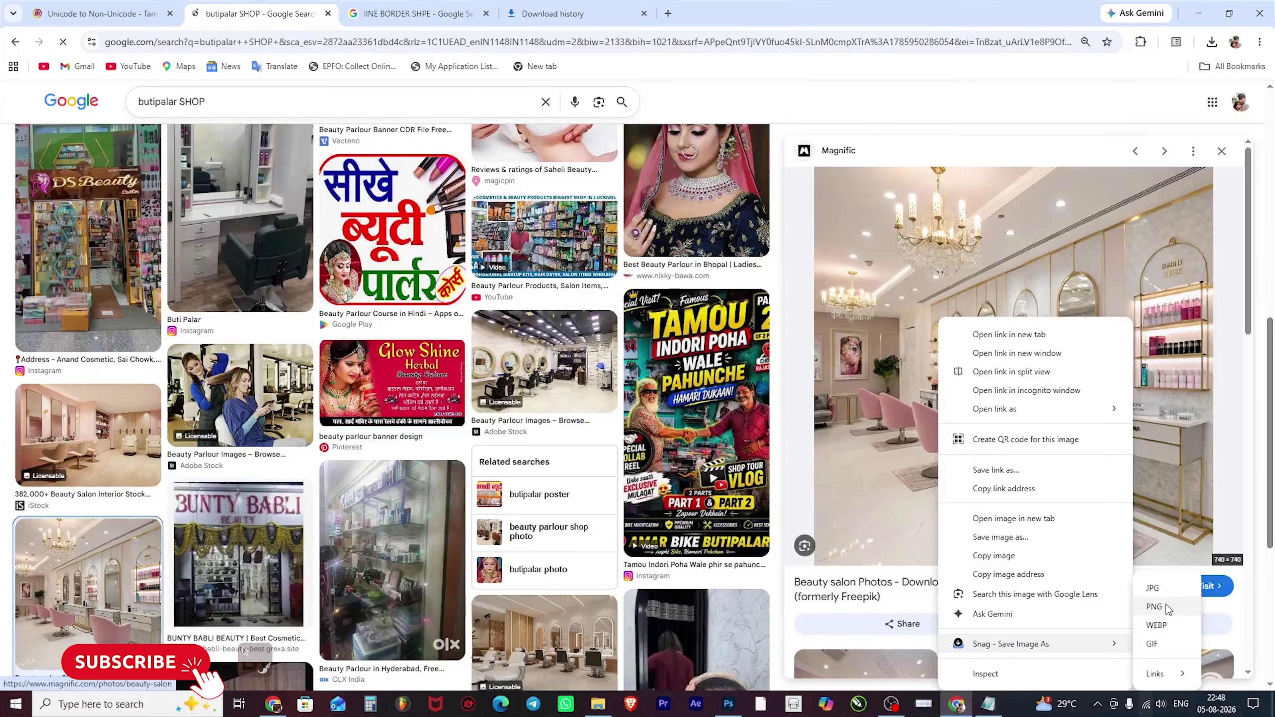
{"action": "left_click", "coordinate": [1165, 605]}
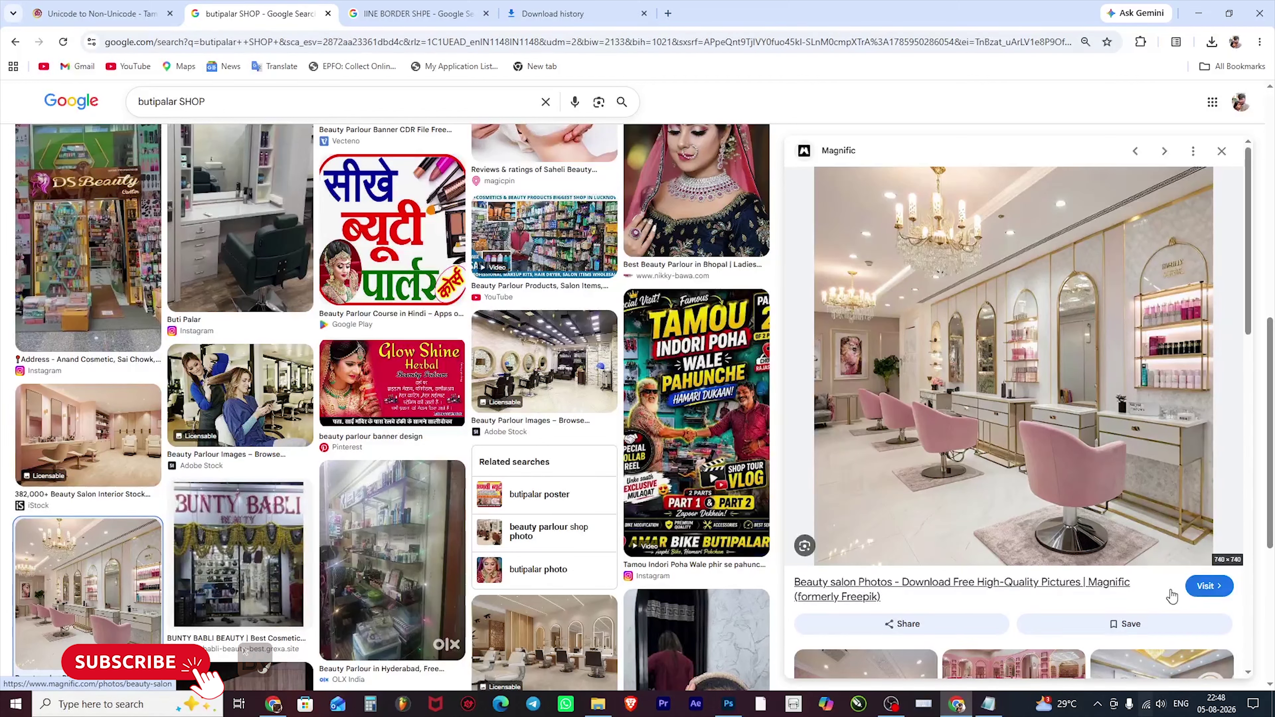
{"action": "right_click", "coordinate": [1045, 433]}
{"action": "mouse_move", "coordinate": [1106, 393]}
{"action": "left_click", "coordinate": [1024, 394]}
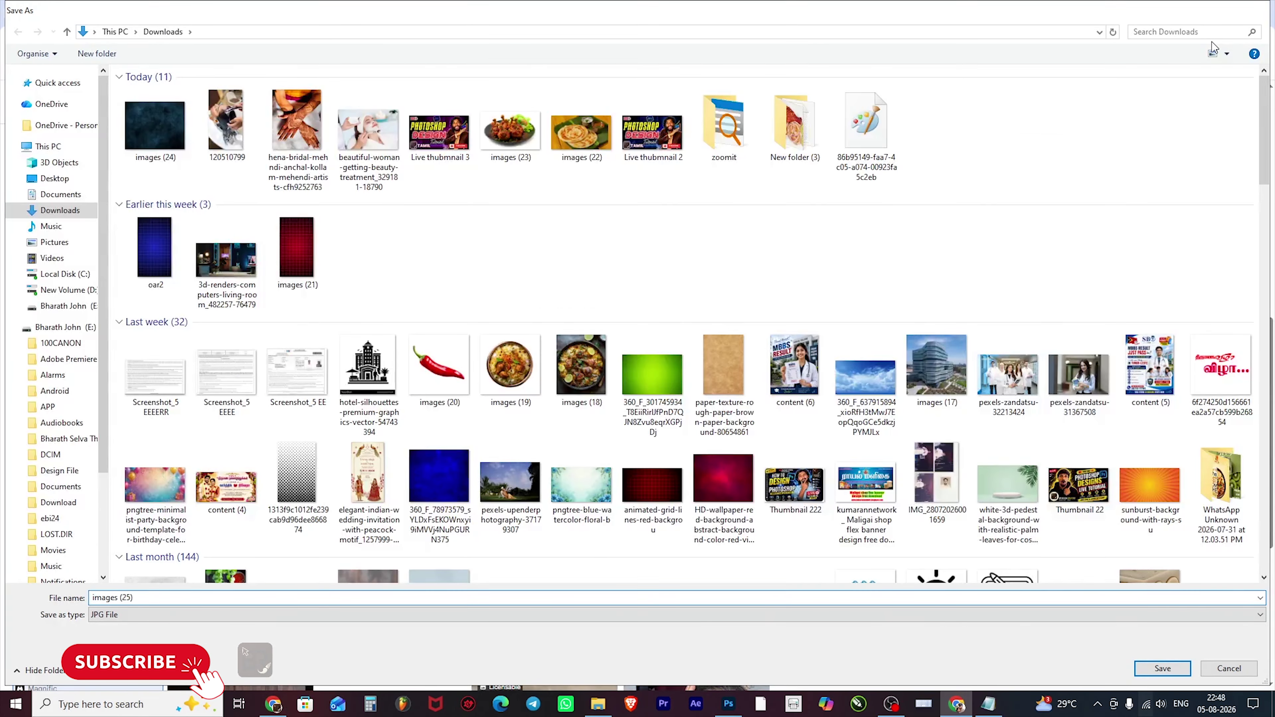
{"action": "left_click", "coordinate": [1163, 668]}
- Back in Photoshop, place images (25) on the banner and scale it to about 4860 × 4860 px to cover the canvas
{"action": "left_click", "coordinate": [728, 703]}
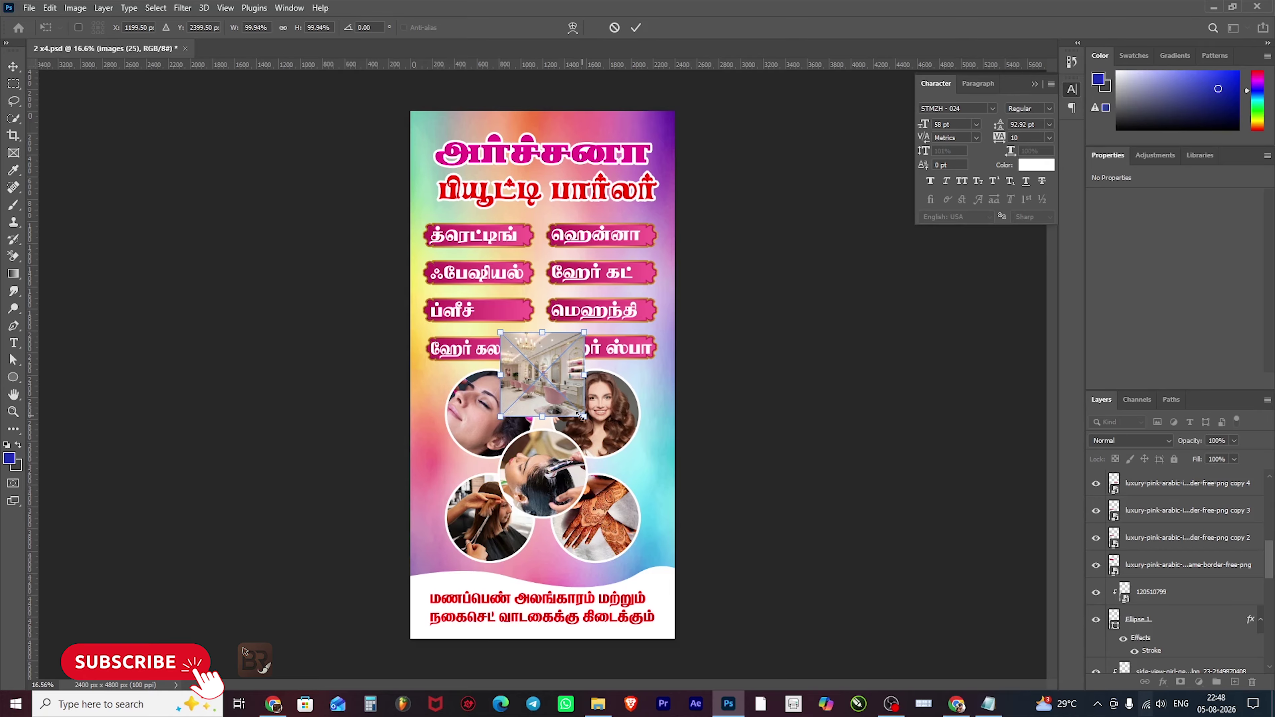
{"action": "left_click_drag", "start_coordinate": [583, 415], "coordinate": [800, 632]}
{"action": "key", "text": "Return"}
{"action": "mouse_move", "coordinate": [536, 498]}
{"action": "left_mouse_down"}
{"action": "mouse_move", "coordinate": [552, 452]}
{"action": "mouse_move", "coordinate": [538, 505]}
{"action": "left_mouse_up"}
{"action": "key", "text": "ctrl+t"}
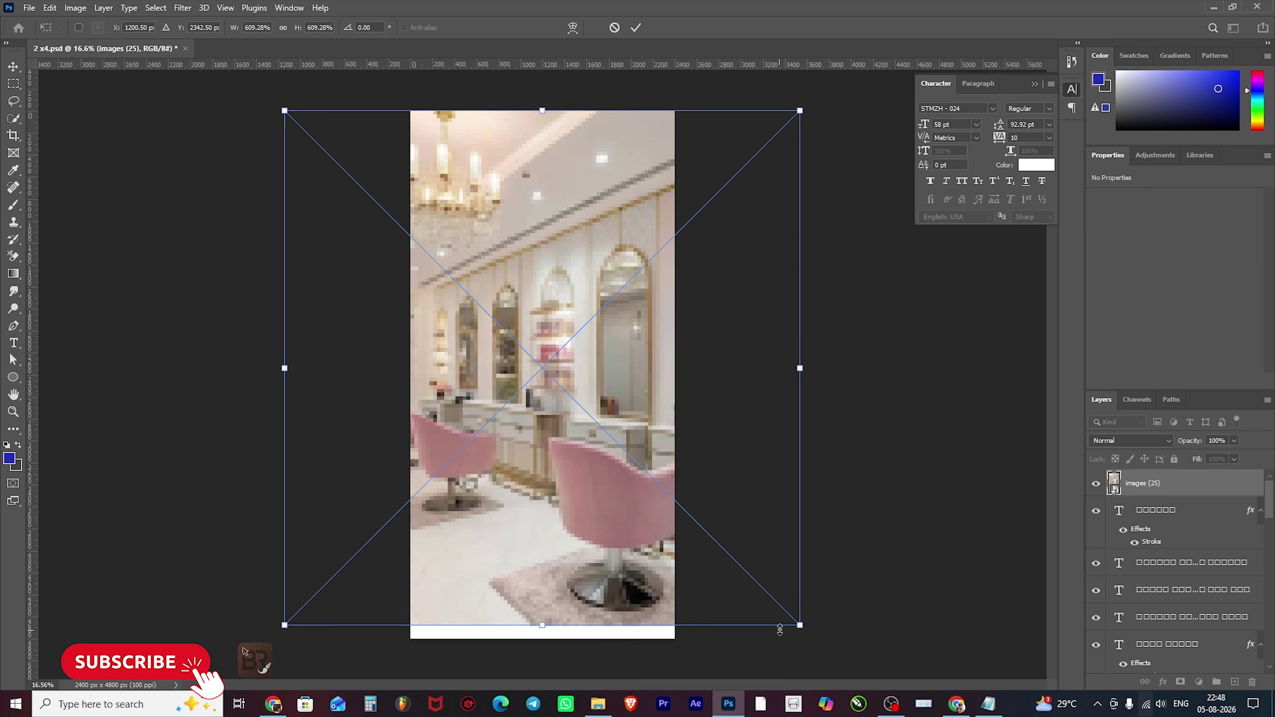
{"action": "left_click_drag", "start_coordinate": [797, 628], "coordinate": [812, 652]}
{"action": "key", "text": "Return"}
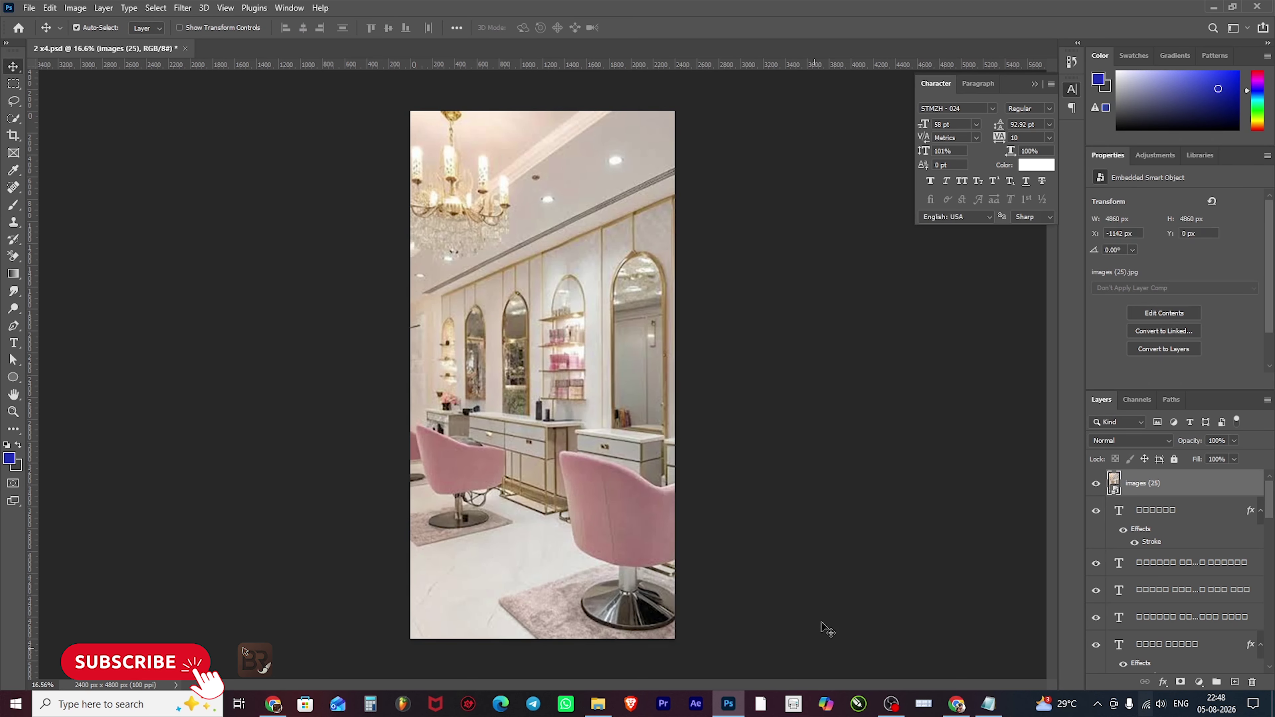
- Move the images (25) layer down the stack to between images (24) and images (21), then deselect it
{"action": "scroll", "coordinate": [1192, 496], "scroll_direction": "down", "scroll_amount": 10}
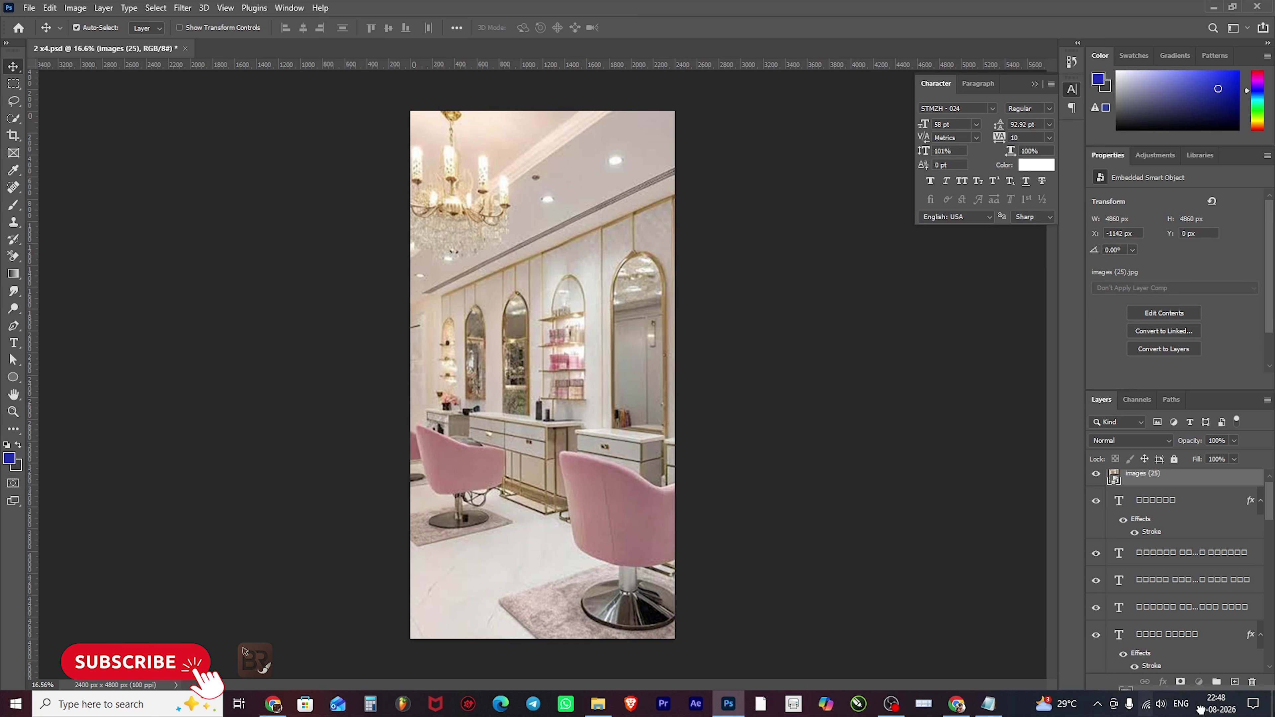
{"action": "scroll", "coordinate": [1174, 567], "scroll_direction": "up", "scroll_amount": 10}
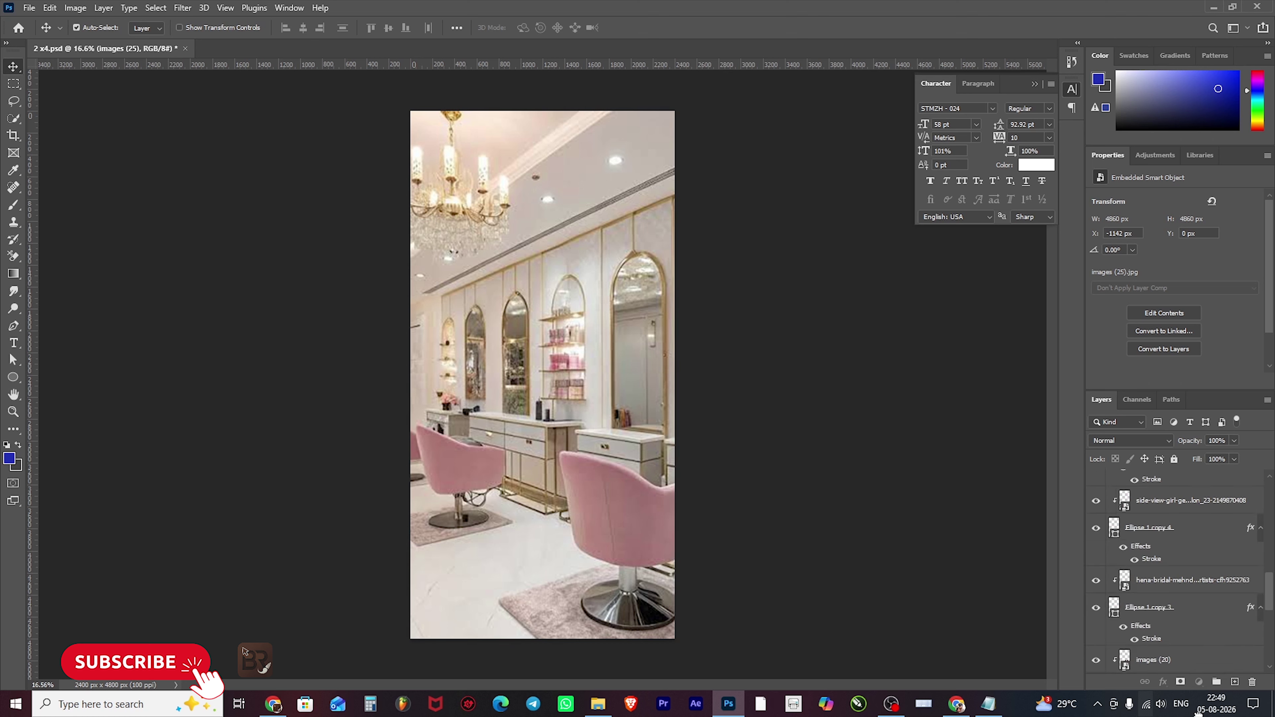
{"action": "left_click_drag", "start_coordinate": [1154, 577], "coordinate": [1151, 612]}
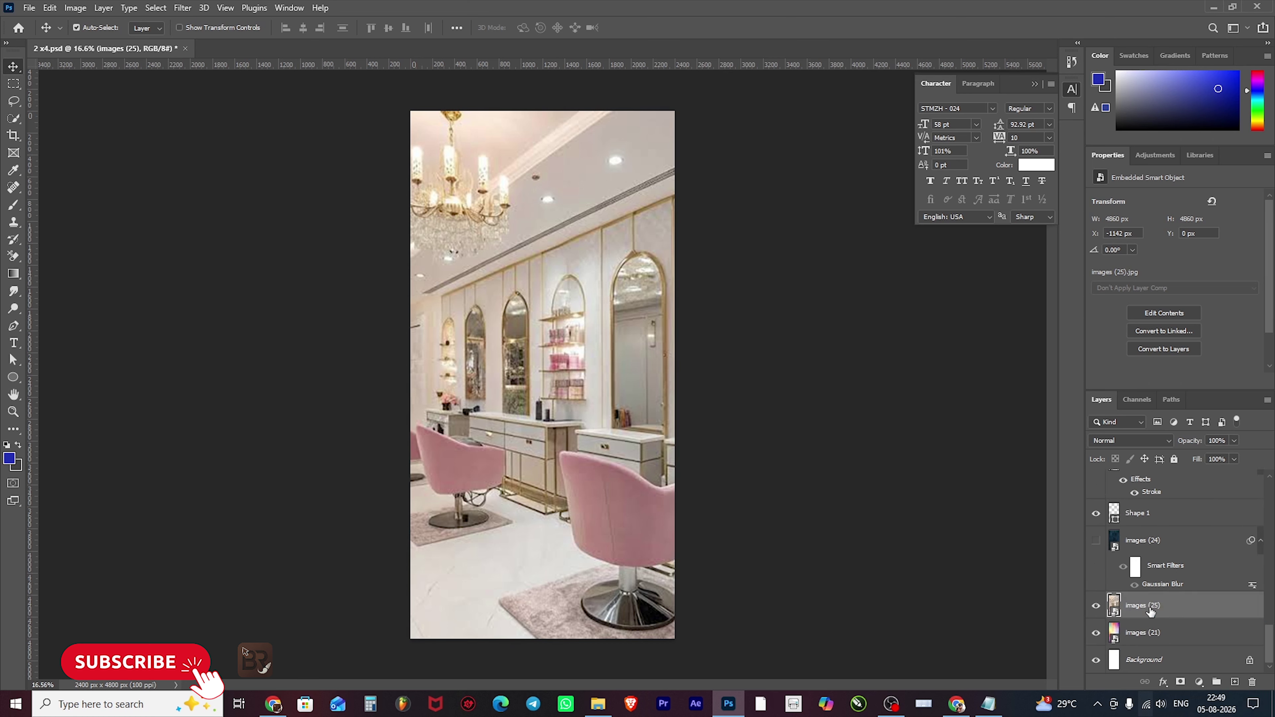
{"action": "left_click", "coordinate": [775, 386]}
- Try the Multiply blend mode on the images (25) salon photo and inspect the banner
{"action": "left_click", "coordinate": [1162, 610]}
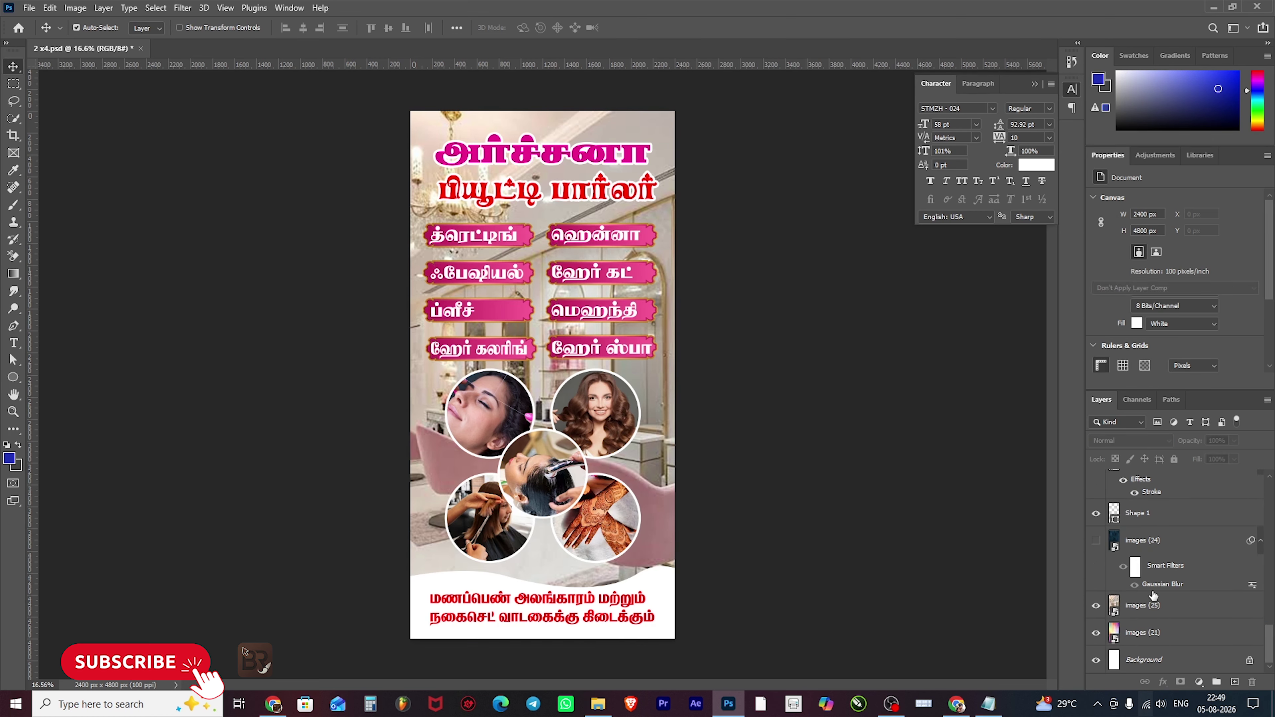
{"action": "left_click", "coordinate": [1129, 441]}
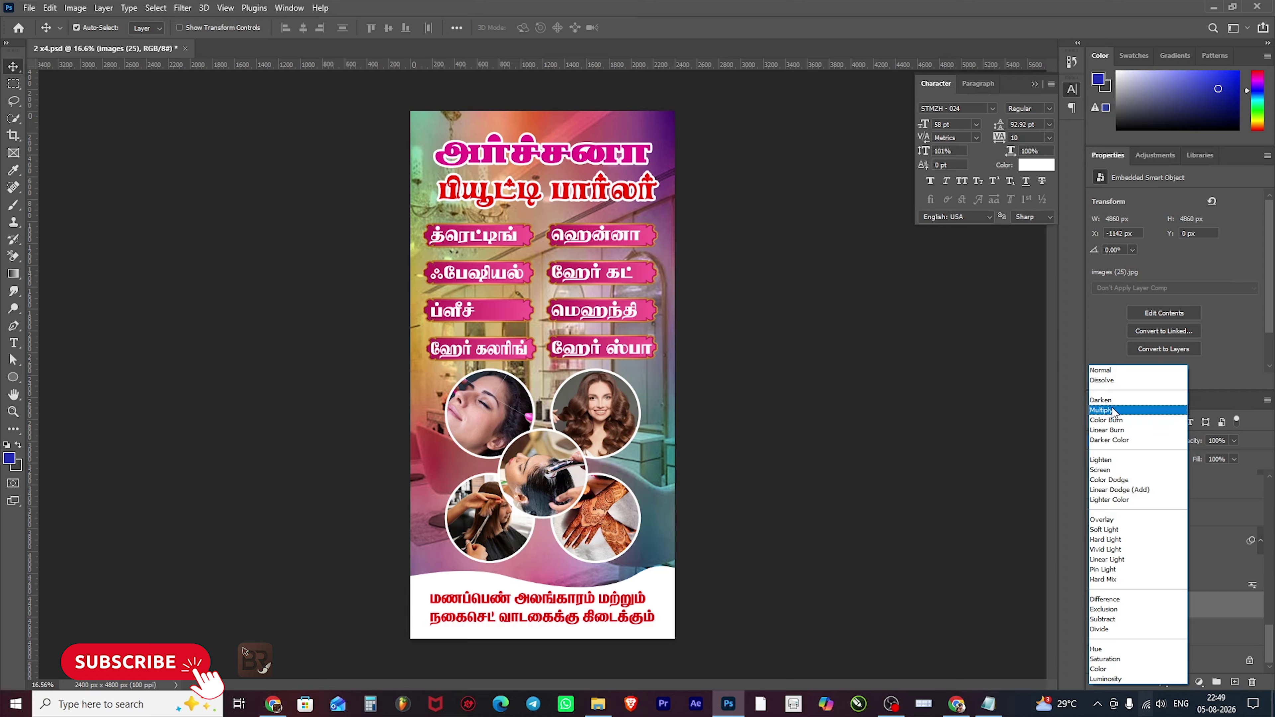
{"action": "left_click", "coordinate": [1113, 410]}
{"action": "left_click", "coordinate": [751, 374]}
{"action": "scroll", "coordinate": [649, 375], "scroll_direction": "up", "scroll_amount": 1}
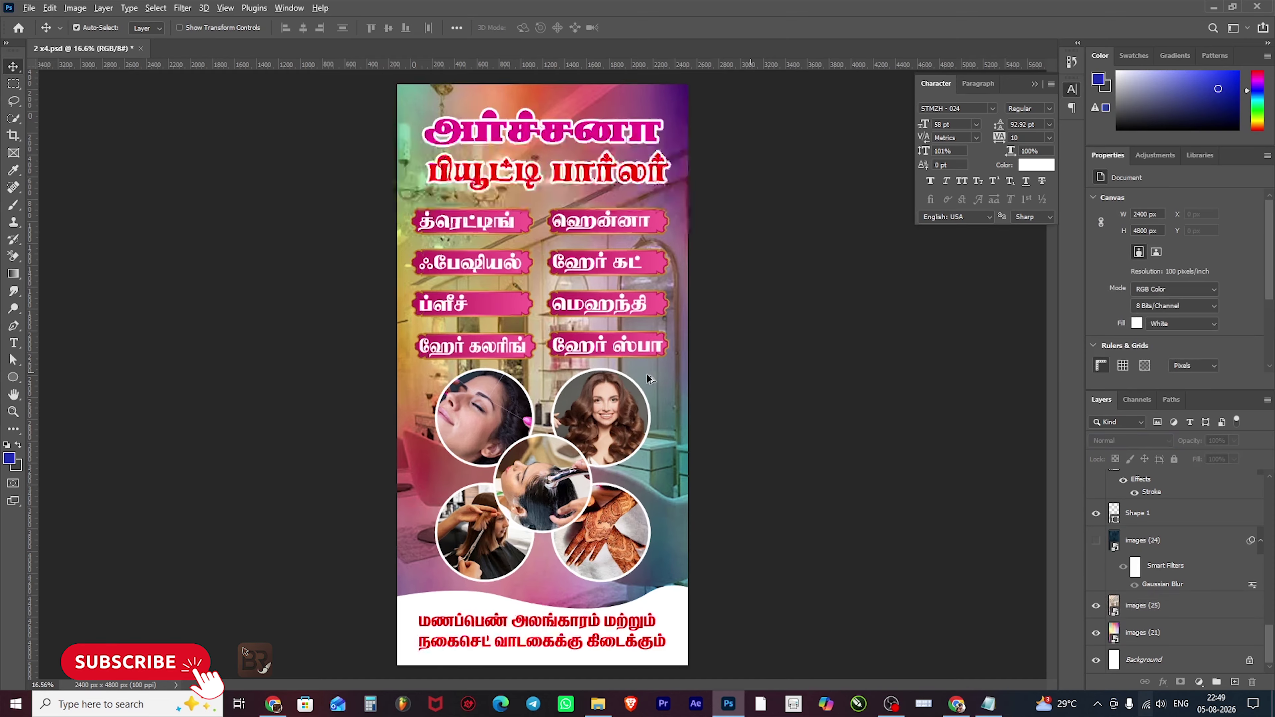
{"action": "scroll", "coordinate": [648, 379], "scroll_direction": "up", "scroll_amount": 2}
{"action": "scroll", "coordinate": [703, 302], "scroll_direction": "up", "scroll_amount": 2}
{"action": "scroll", "coordinate": [742, 206], "scroll_direction": "down", "scroll_amount": 1}
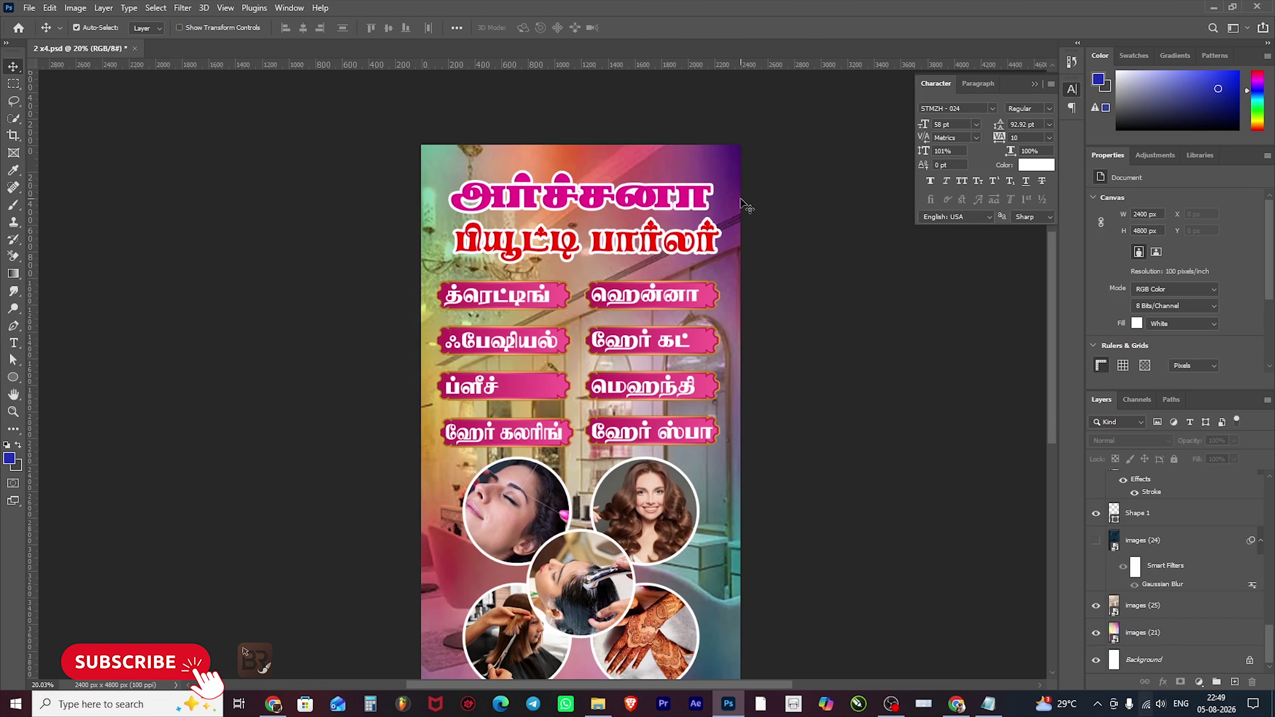
- Set the images (25) layer's blend mode to Overlay, check the whole banner and deselect all layers
{"action": "left_click", "coordinate": [1155, 605]}
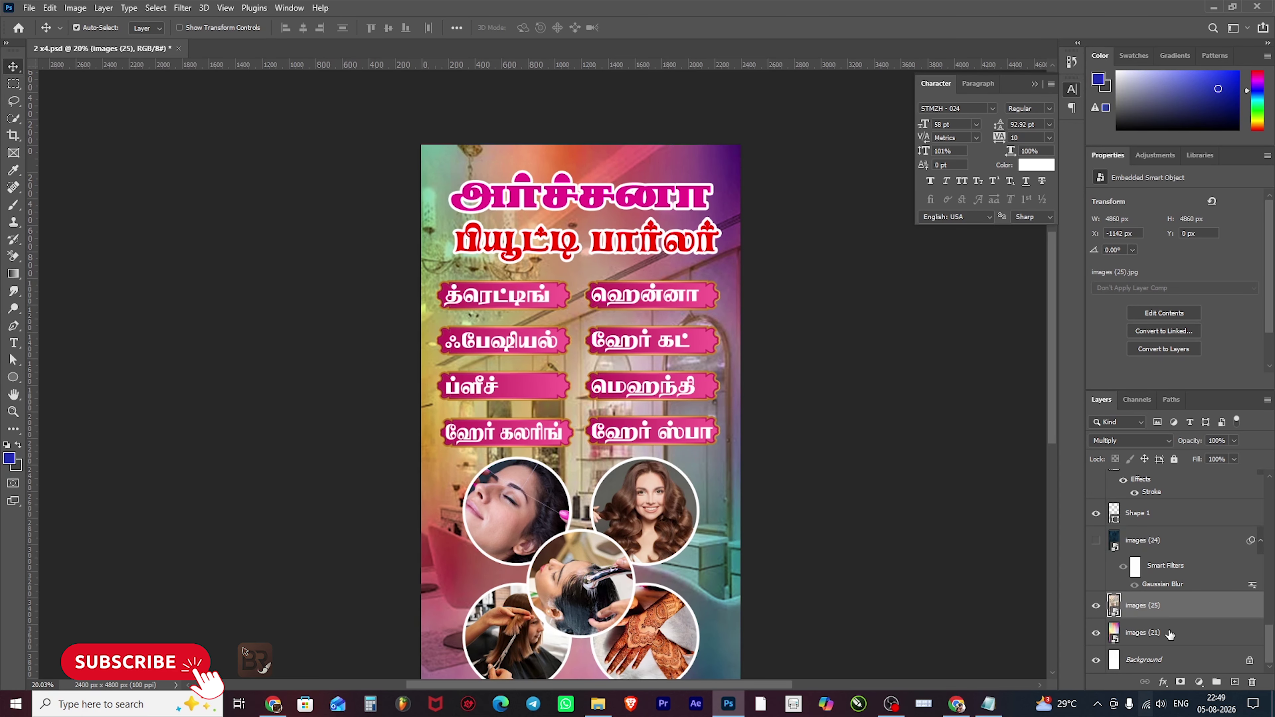
{"action": "left_click", "coordinate": [1144, 441]}
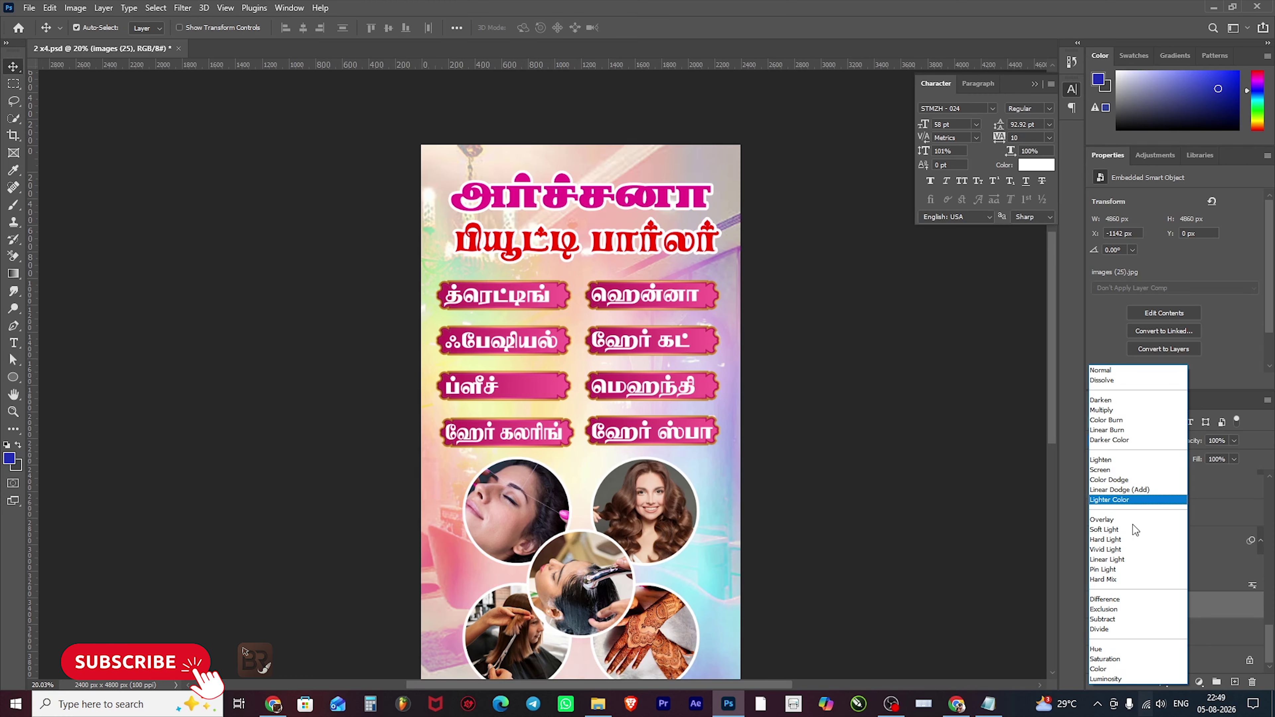
{"action": "left_click", "coordinate": [1126, 519]}
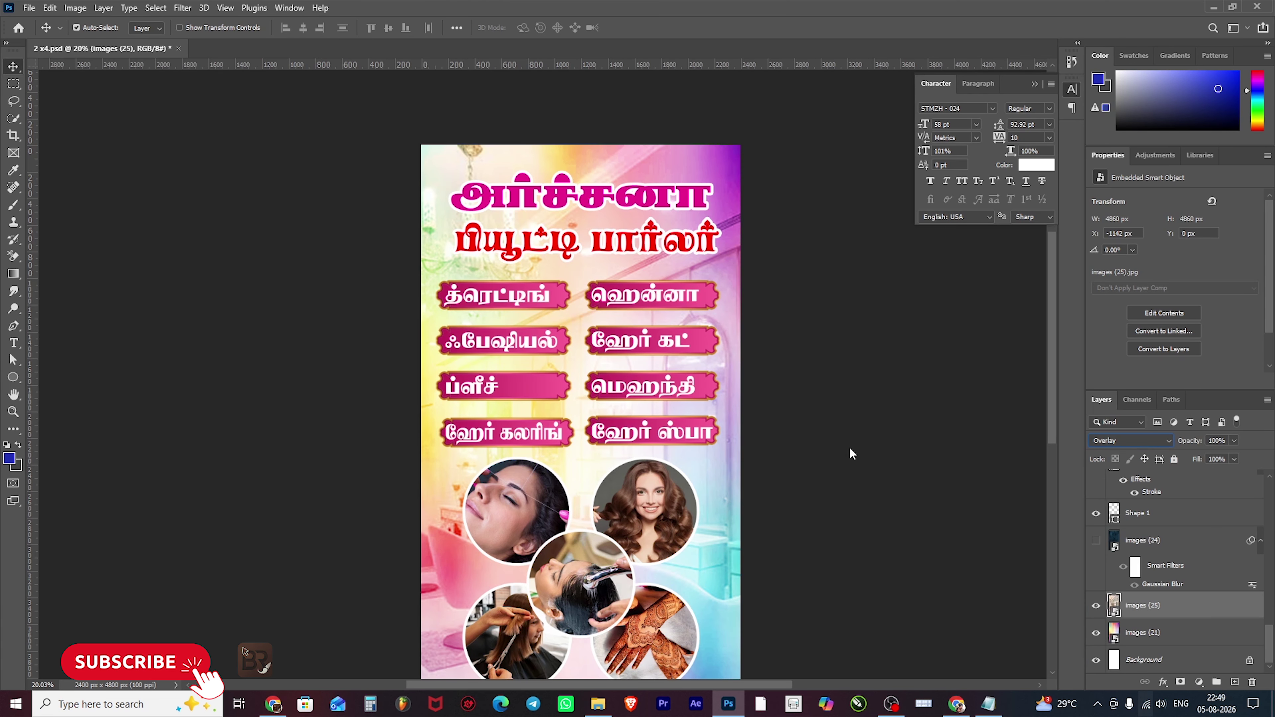
{"action": "left_click", "coordinate": [850, 449]}
{"action": "key", "text": "ctrl+0"}
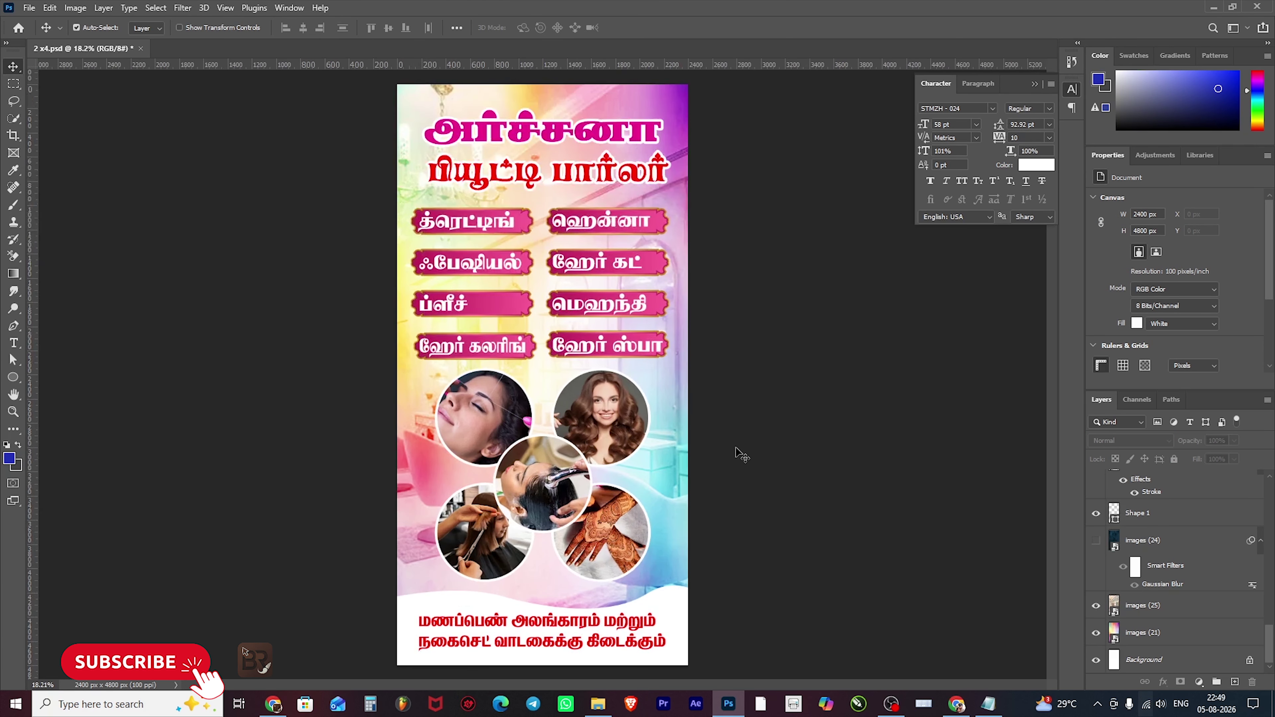
{"action": "left_click", "coordinate": [664, 618]}
{"action": "scroll", "coordinate": [675, 608], "scroll_direction": "down", "scroll_amount": 2}
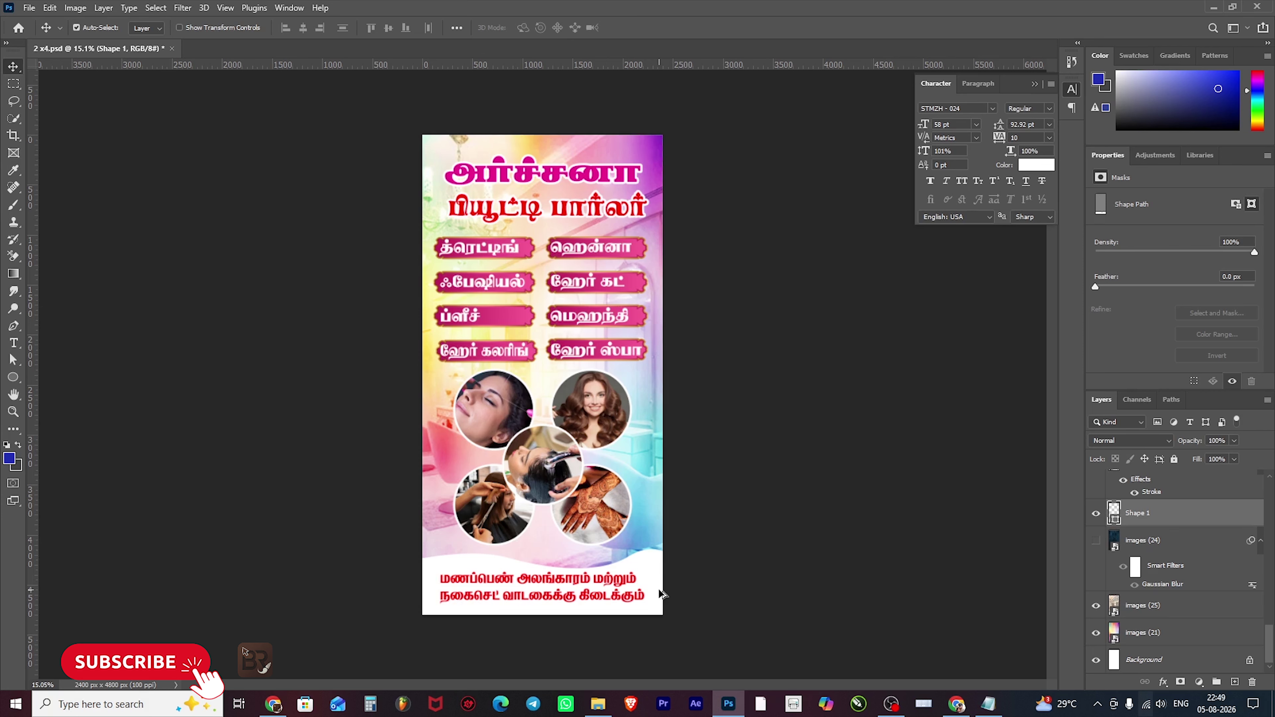
{"action": "left_click", "coordinate": [737, 487]}
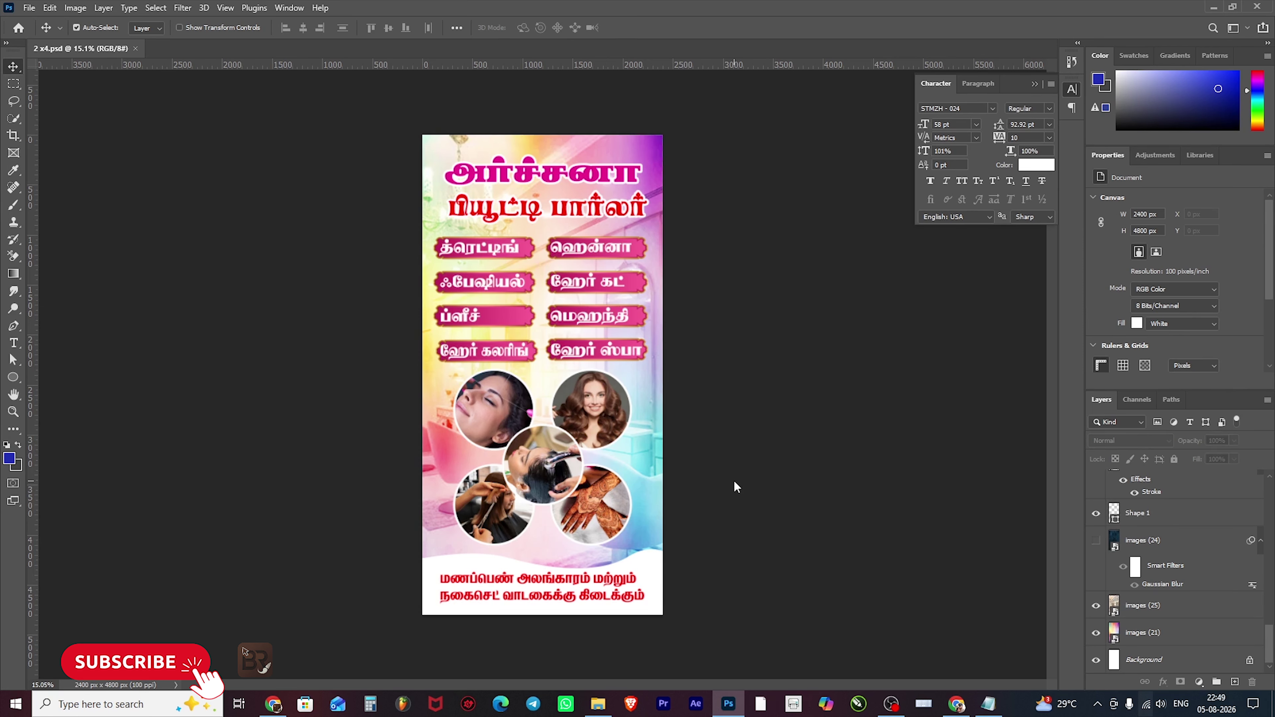